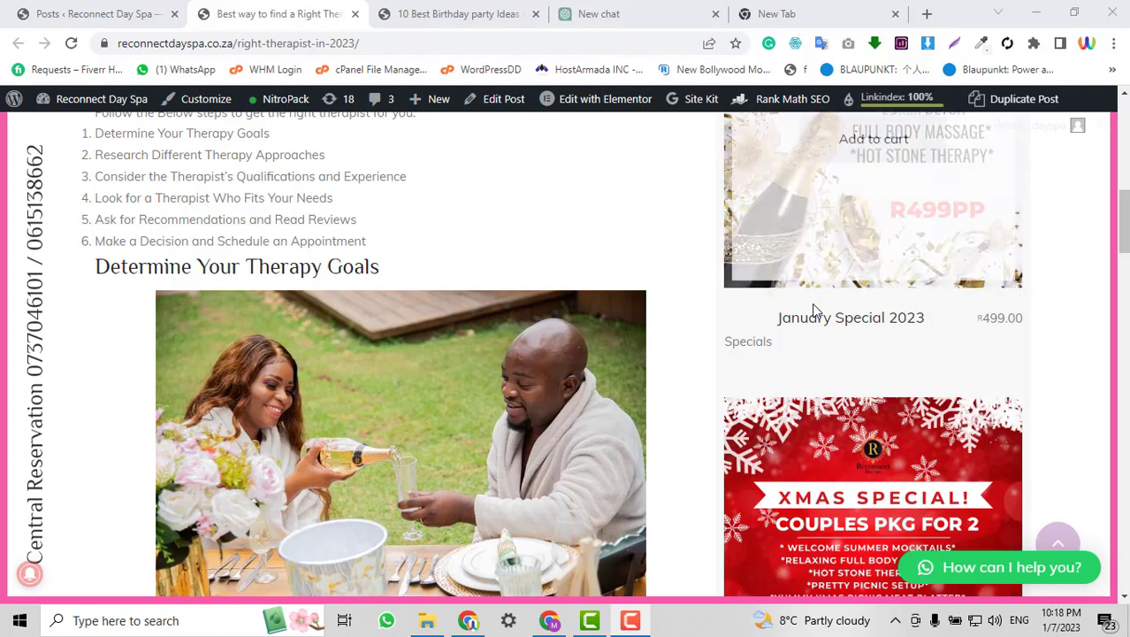
Review the published "How to find a therapist in 2023" article from its heading down to the conclusion.
{"action": "mouse_move", "coordinate": [812, 302]}
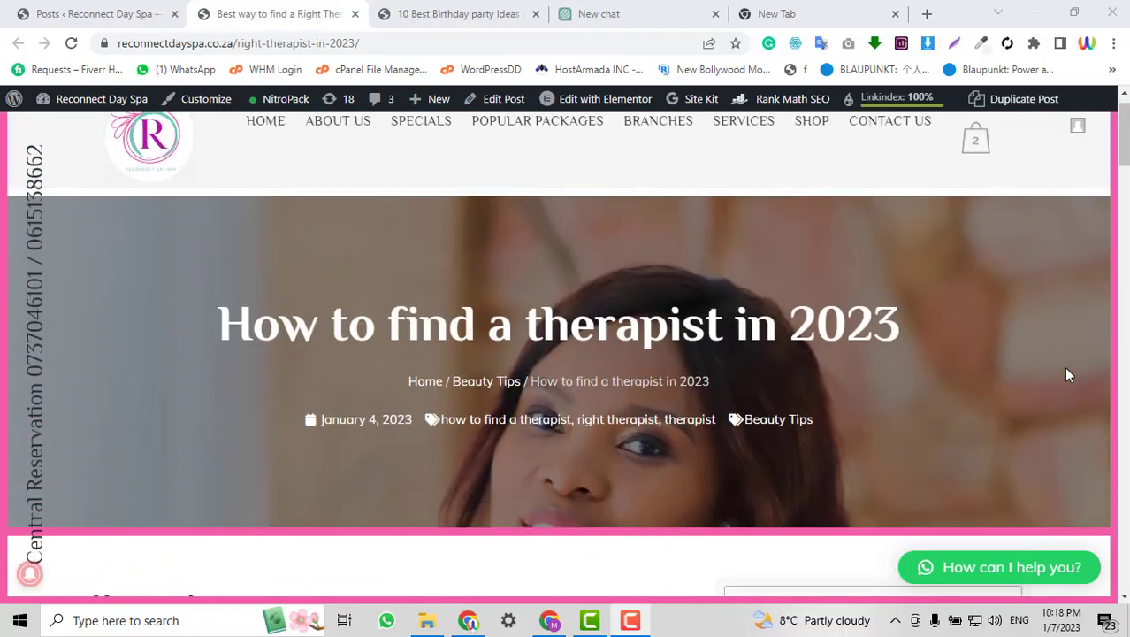
{"action": "scroll", "coordinate": [1064, 367], "scroll_direction": "down", "scroll_amount": 3}
{"action": "scroll", "coordinate": [538, 313], "scroll_direction": "down", "scroll_amount": 5}
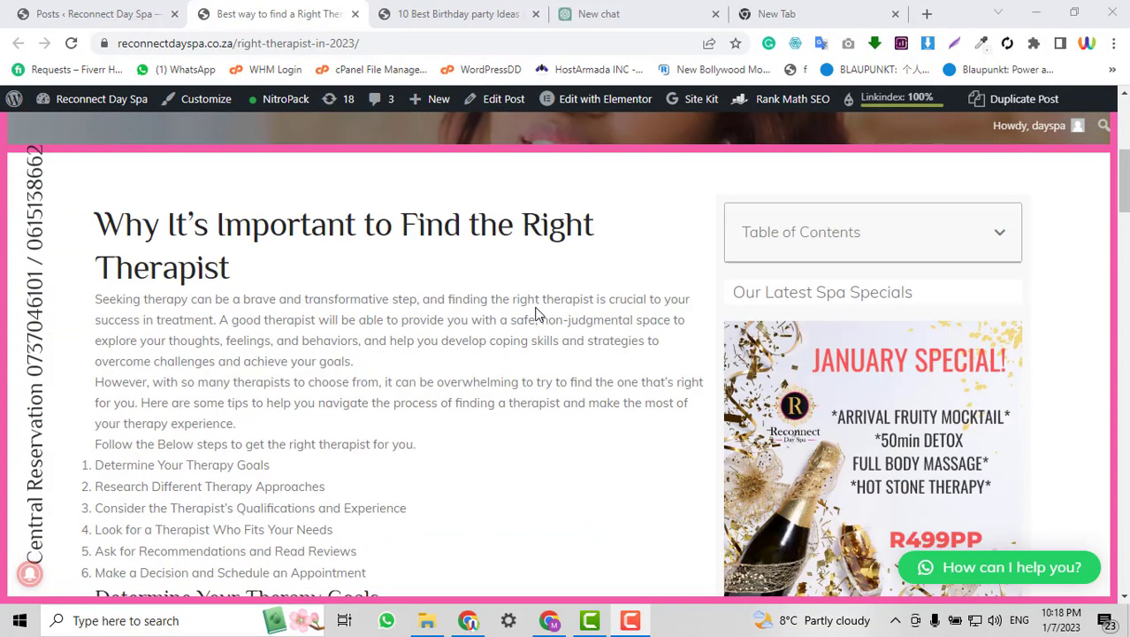
{"action": "scroll", "coordinate": [537, 314], "scroll_direction": "down", "scroll_amount": 15}
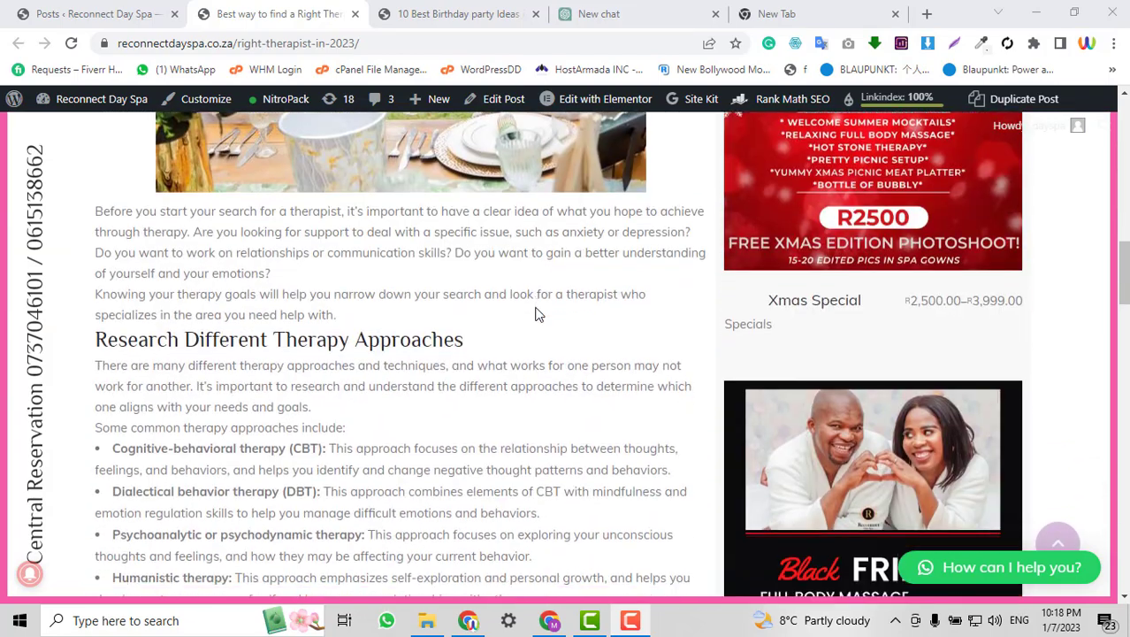
{"action": "scroll", "coordinate": [537, 314], "scroll_direction": "down", "scroll_amount": 15}
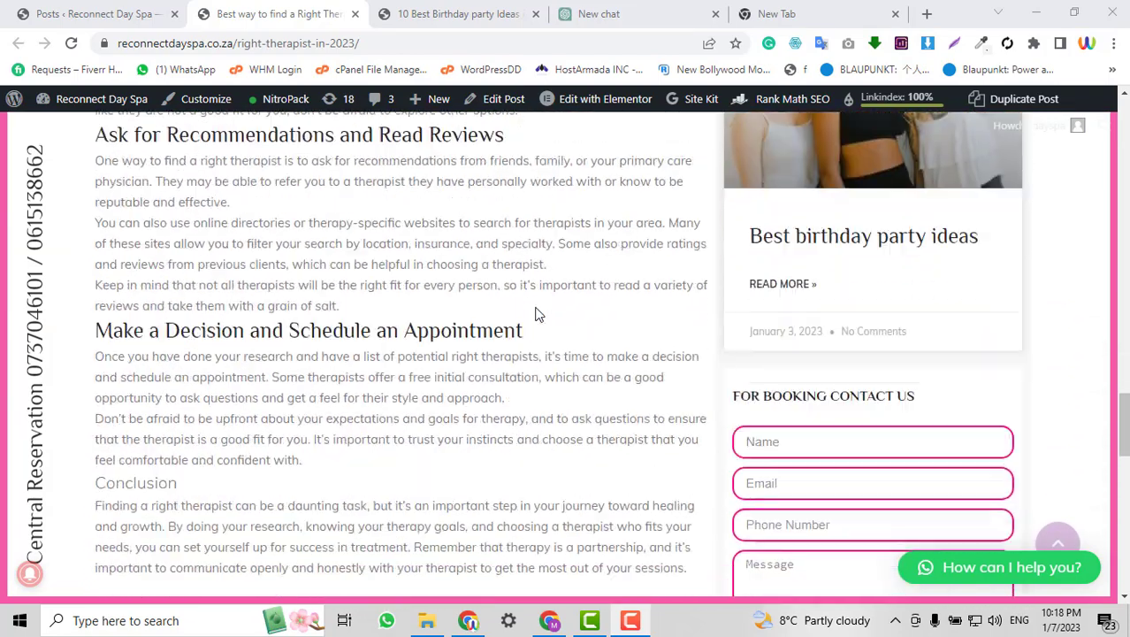
{"action": "scroll", "coordinate": [537, 314], "scroll_direction": "up", "scroll_amount": 15}
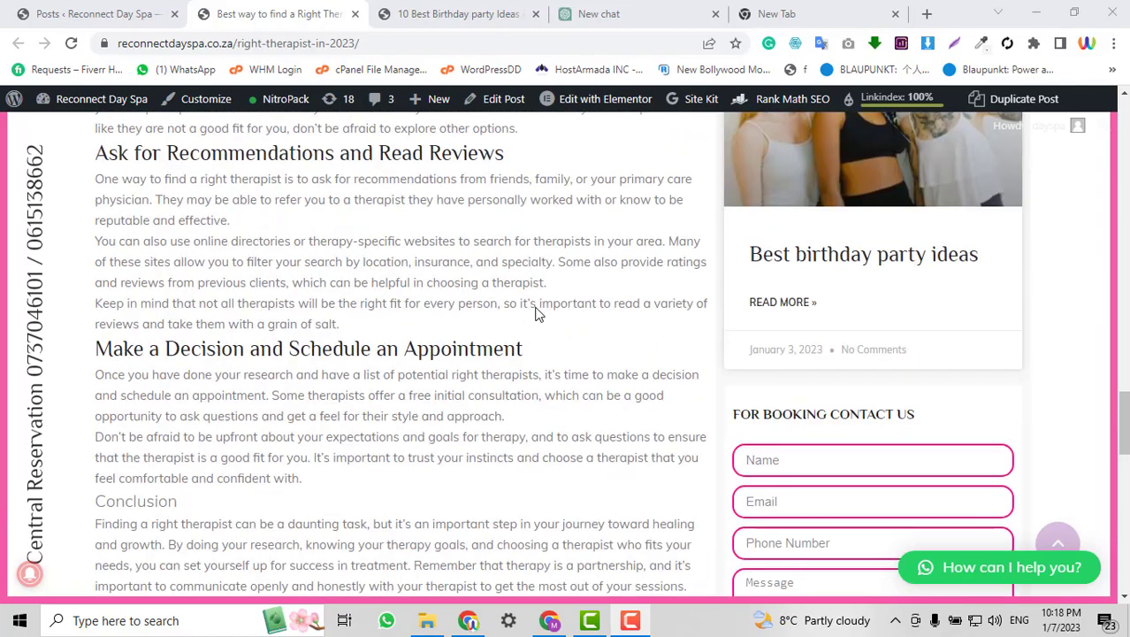
{"action": "scroll", "coordinate": [538, 314], "scroll_direction": "up", "scroll_amount": 10}
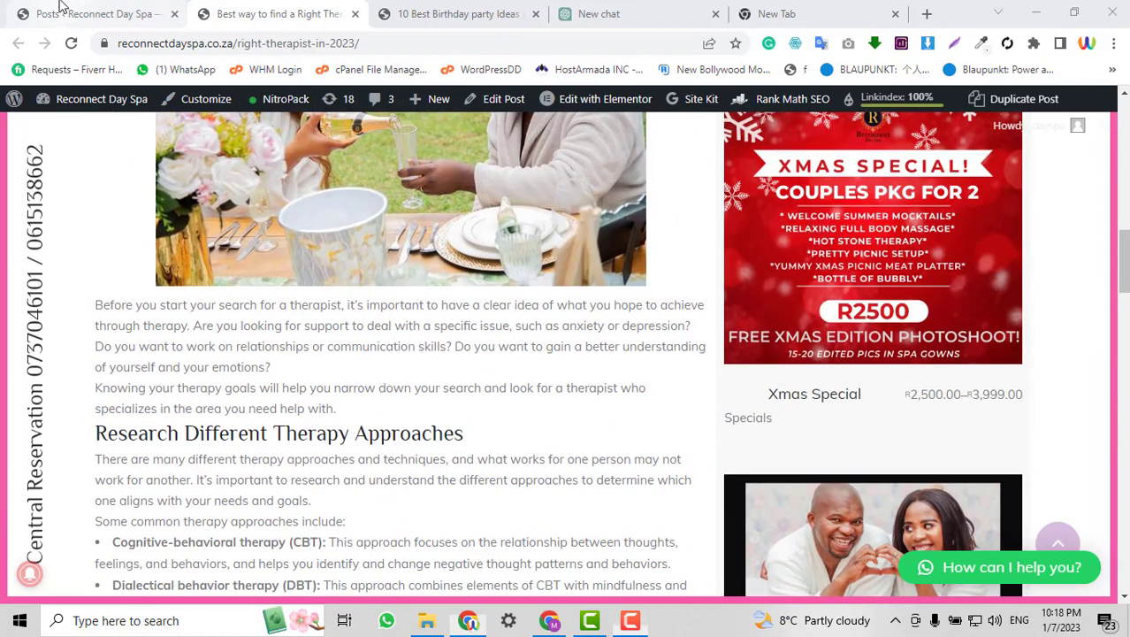
Check the SEO details of the therapist and birthday party articles in the WordPress posts list.
{"action": "left_click", "coordinate": [60, 12]}
{"action": "scroll", "coordinate": [403, 221], "scroll_direction": "up", "scroll_amount": 2}
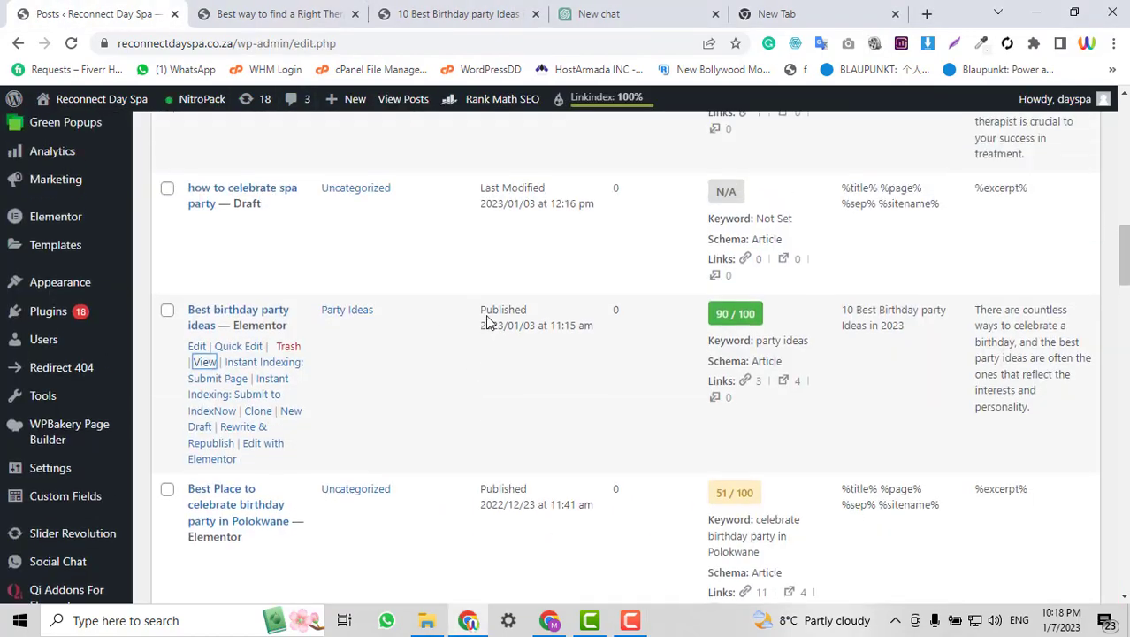
{"action": "scroll", "coordinate": [423, 241], "scroll_direction": "up", "scroll_amount": 2}
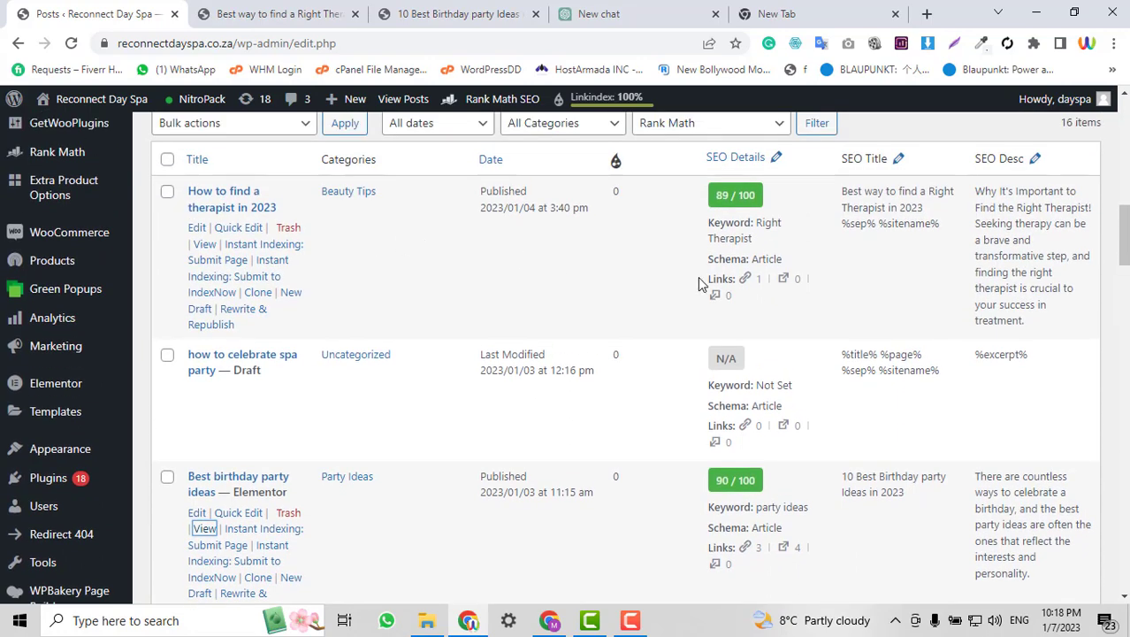
{"action": "scroll", "coordinate": [315, 333], "scroll_direction": "down", "scroll_amount": 3}
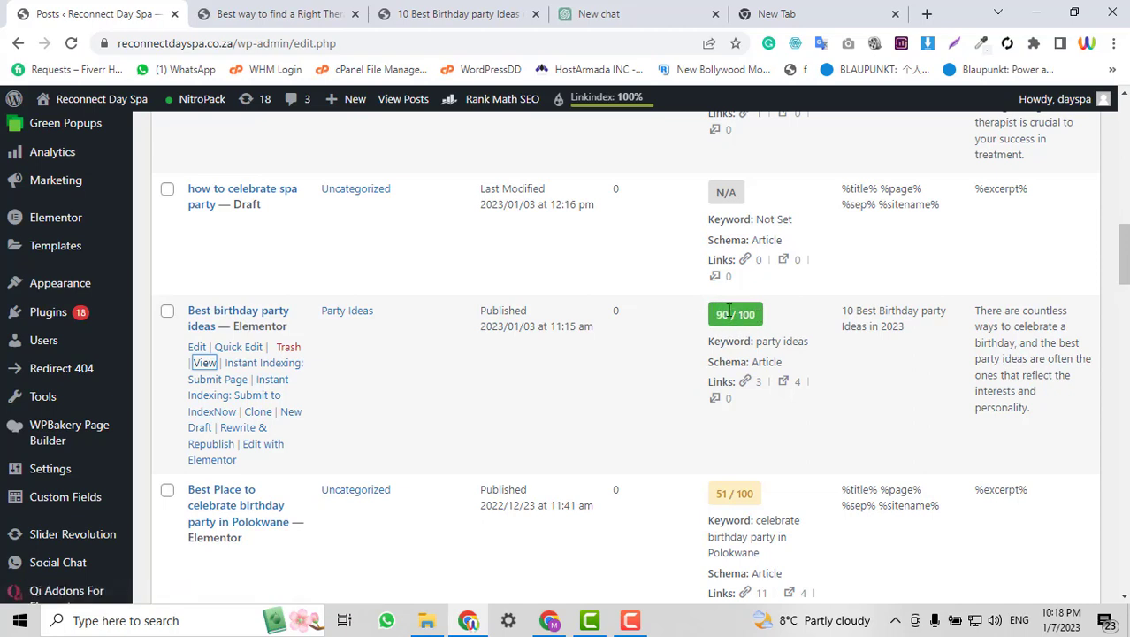
{"action": "left_click", "coordinate": [485, 11]}
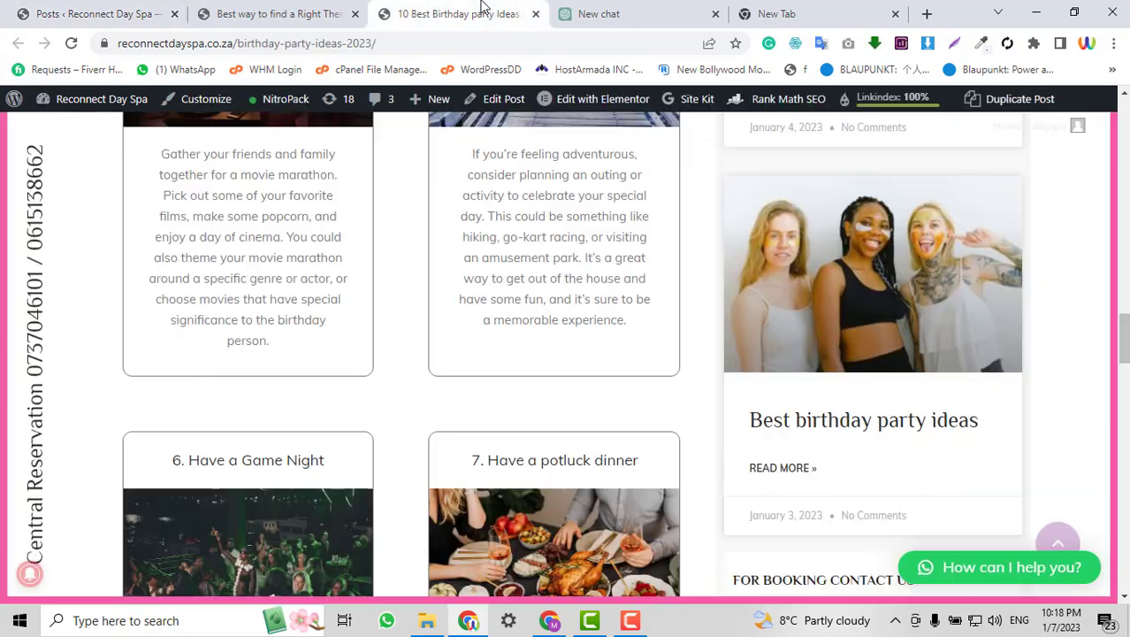
{"action": "left_click", "coordinate": [62, 7]}
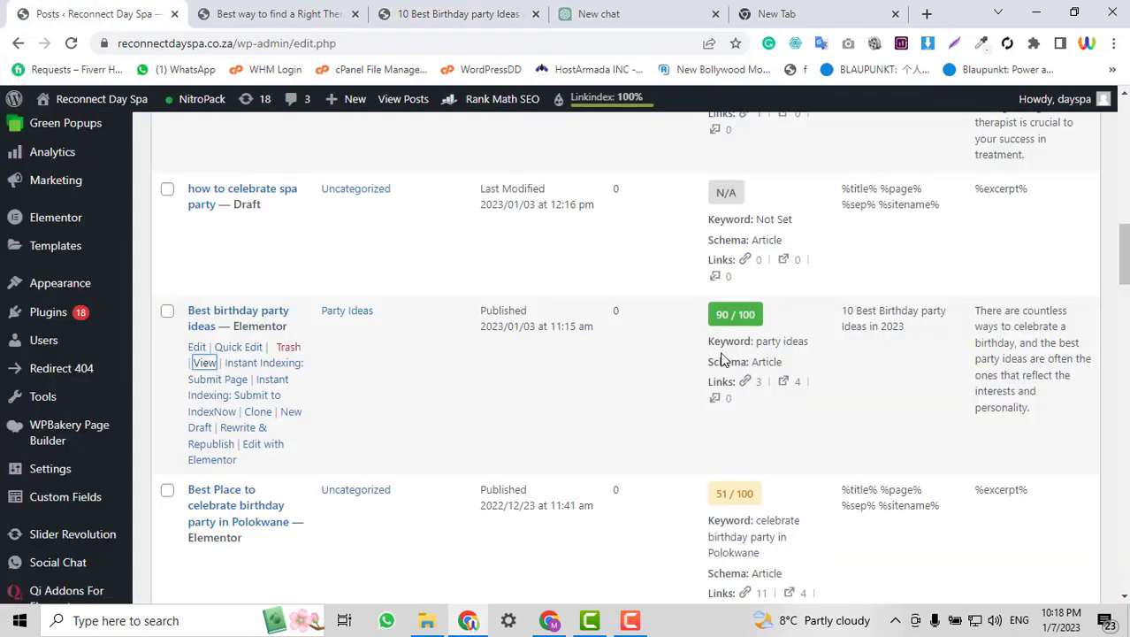
{"action": "left_click", "coordinate": [617, 11]}
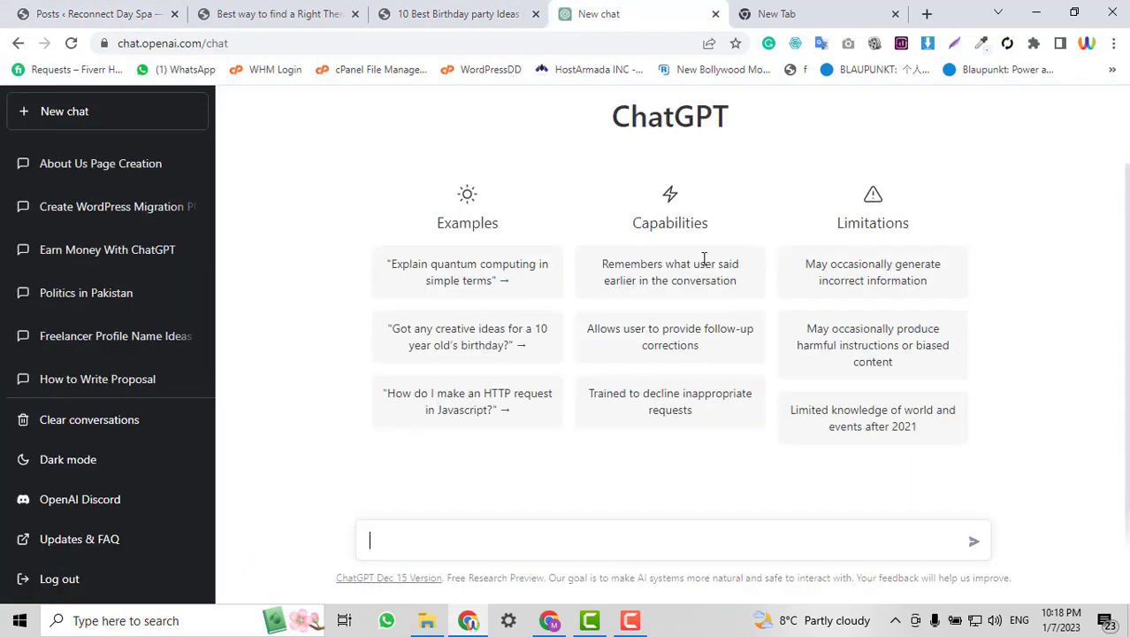
Review the published "Best birthday party ideas" article from its title down to the social media contact section.
{"action": "left_click", "coordinate": [498, 11]}
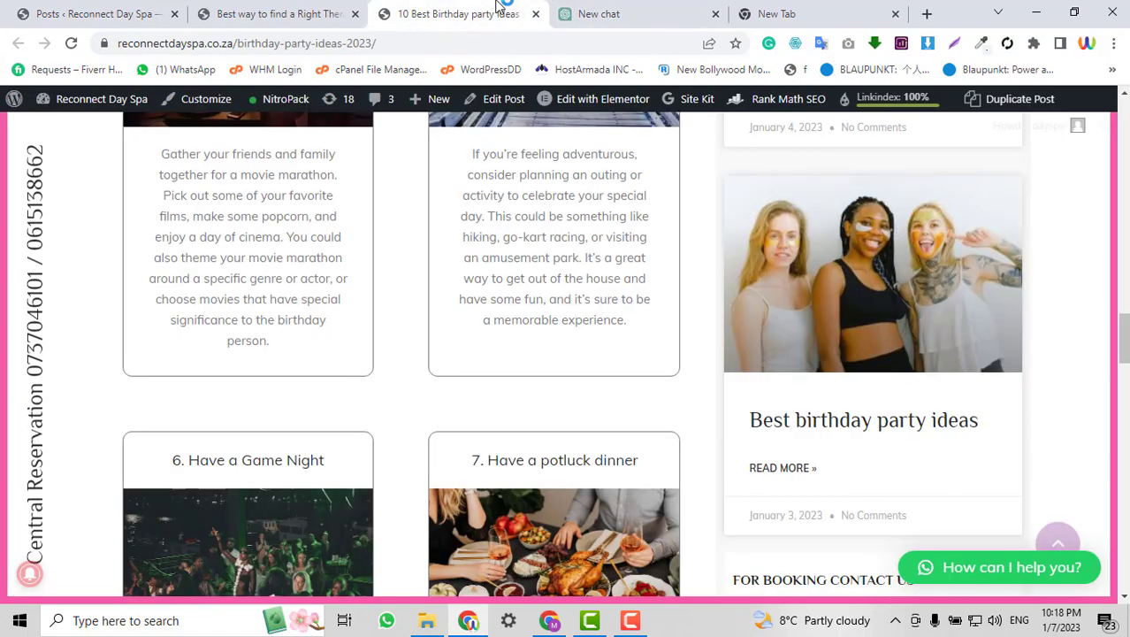
{"action": "scroll", "coordinate": [761, 283], "scroll_direction": "up", "scroll_amount": 7}
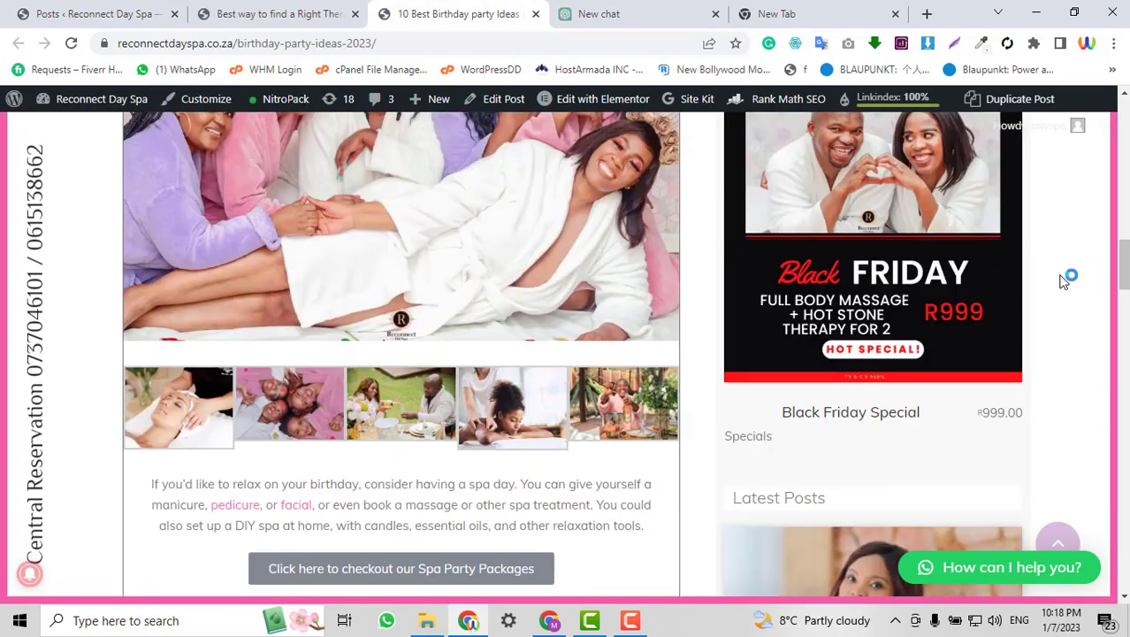
{"action": "scroll", "coordinate": [1064, 280], "scroll_direction": "up", "scroll_amount": 10}
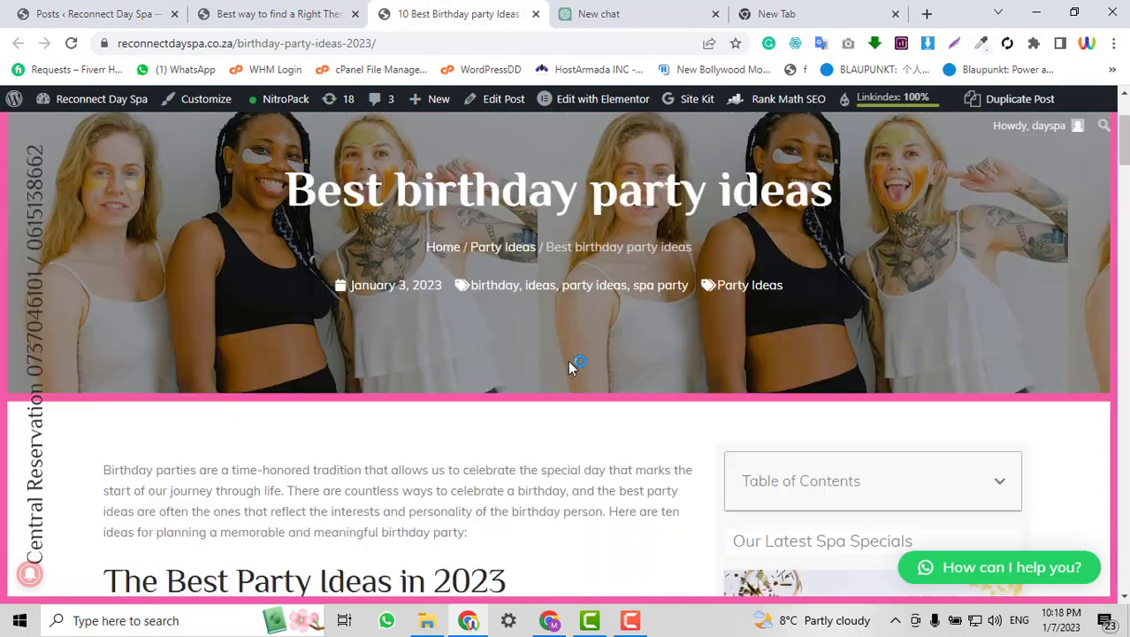
{"action": "scroll", "coordinate": [569, 364], "scroll_direction": "down", "scroll_amount": 10}
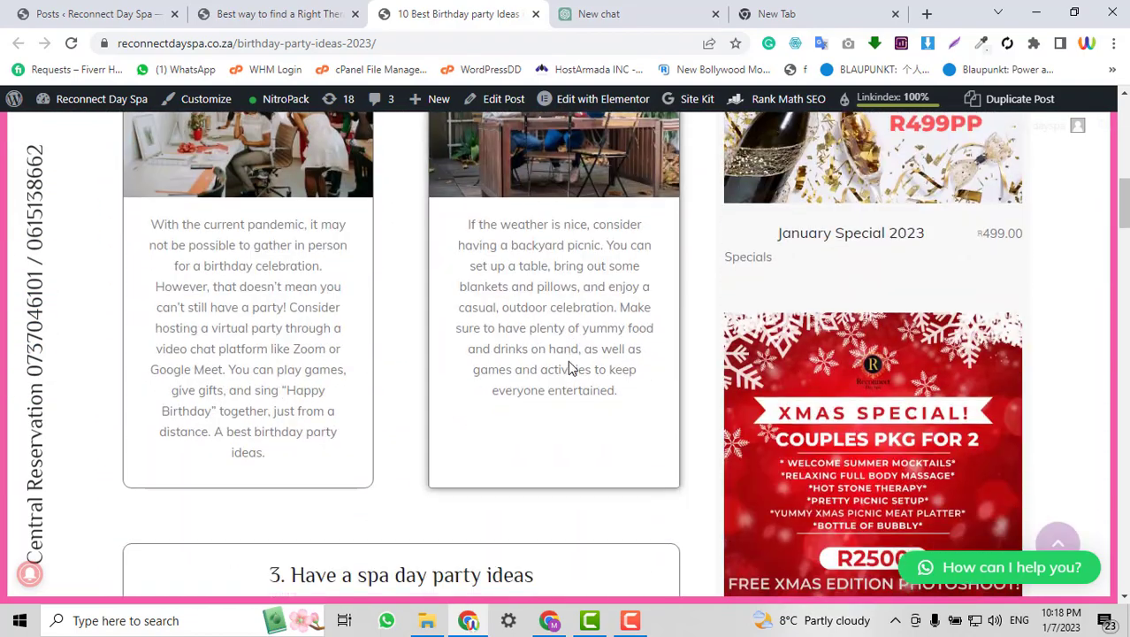
{"action": "scroll", "coordinate": [569, 368], "scroll_direction": "down", "scroll_amount": 10}
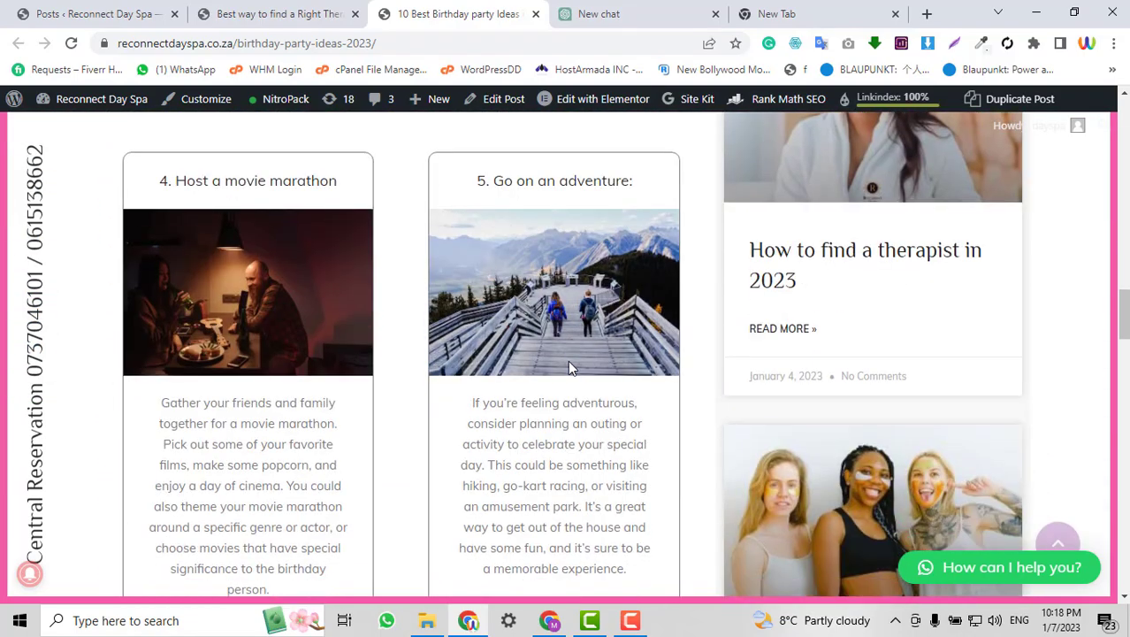
{"action": "scroll", "coordinate": [568, 368], "scroll_direction": "down", "scroll_amount": 3}
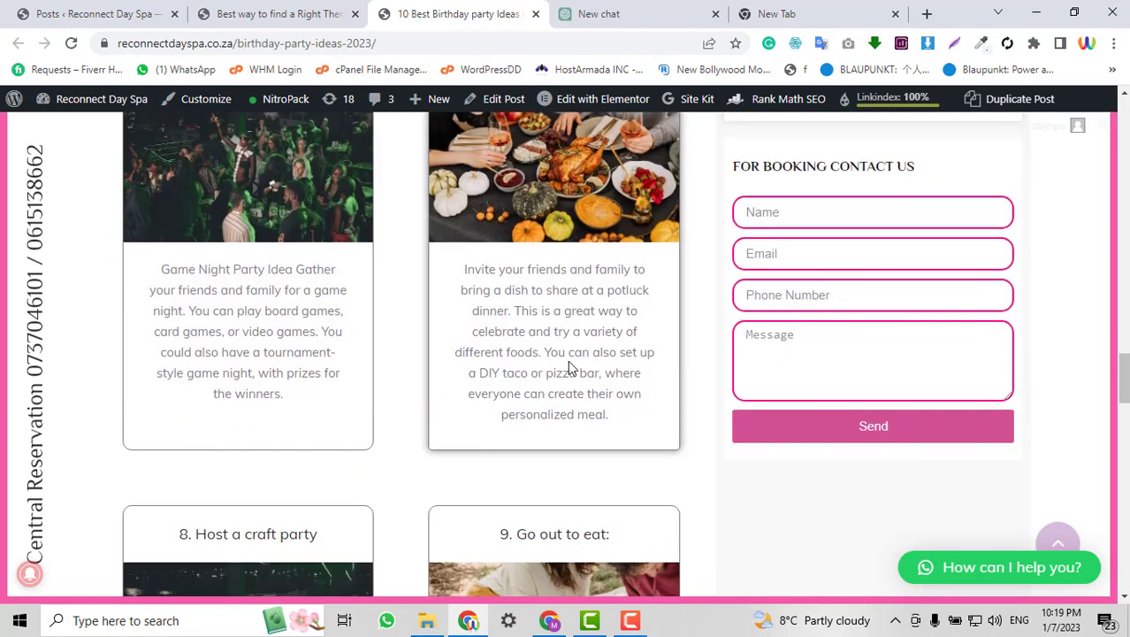
{"action": "scroll", "coordinate": [568, 365], "scroll_direction": "down", "scroll_amount": 10}
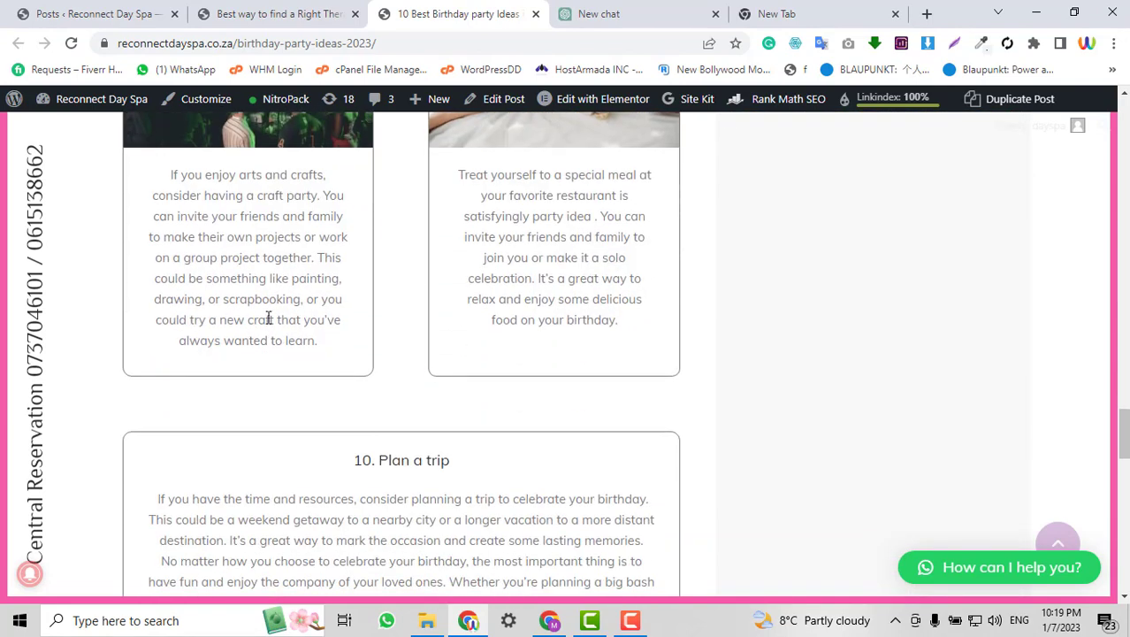
{"action": "scroll", "coordinate": [489, 358], "scroll_direction": "down", "scroll_amount": 3}
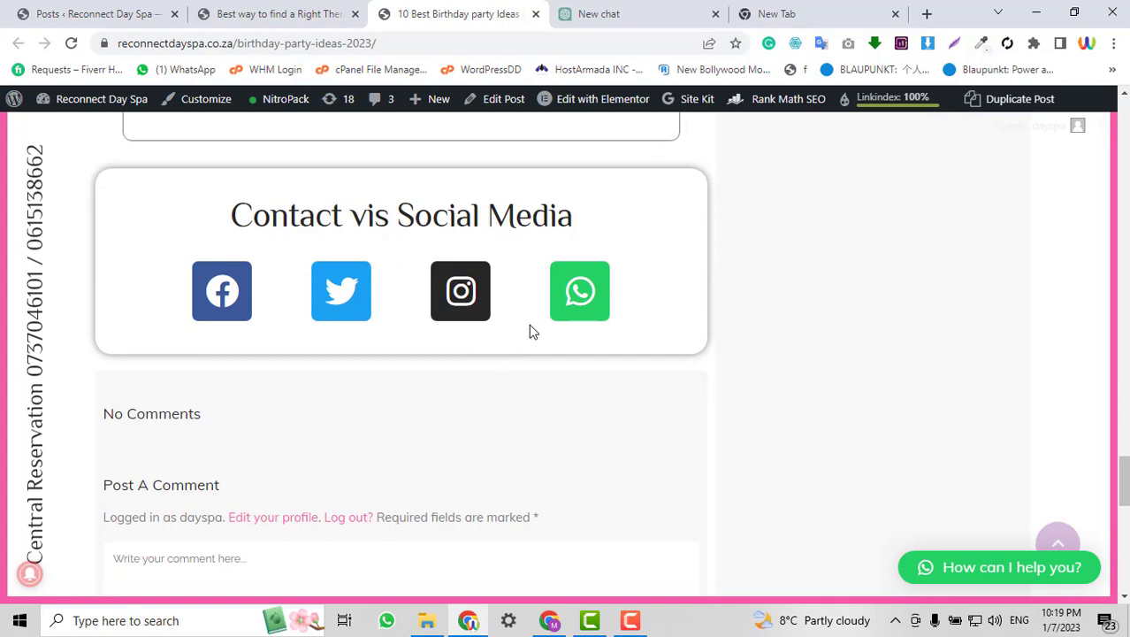
Revisit the therapist article and examine how its headings, images and body text are laid out.
{"action": "left_click", "coordinate": [578, 9]}
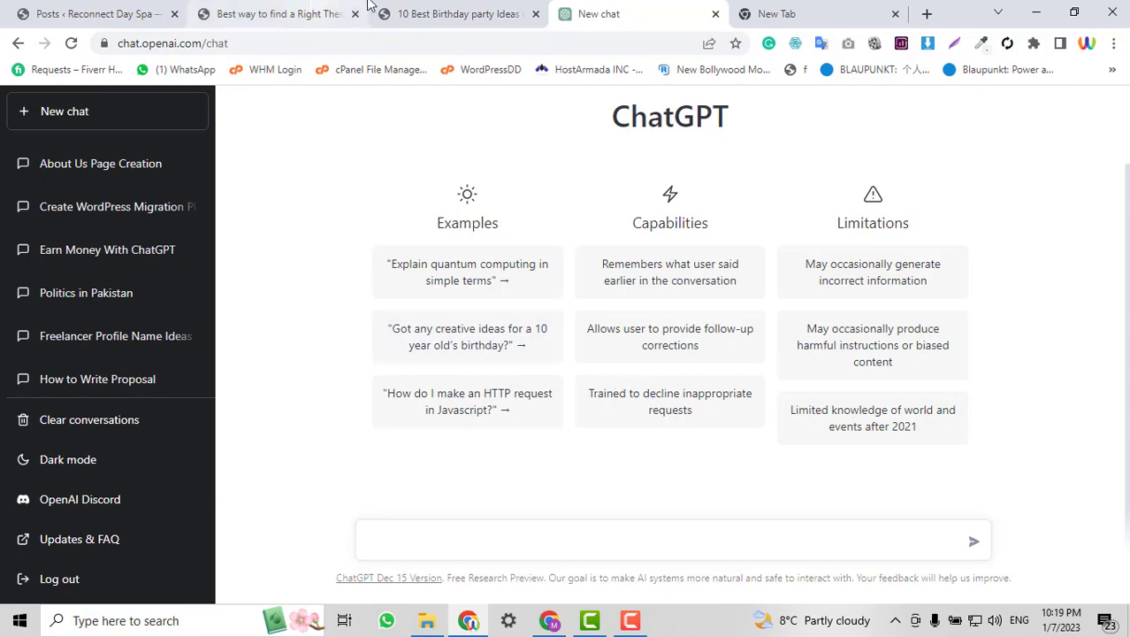
{"action": "left_click", "coordinate": [301, 14]}
{"action": "left_click", "coordinate": [453, 12]}
{"action": "left_click", "coordinate": [273, 7]}
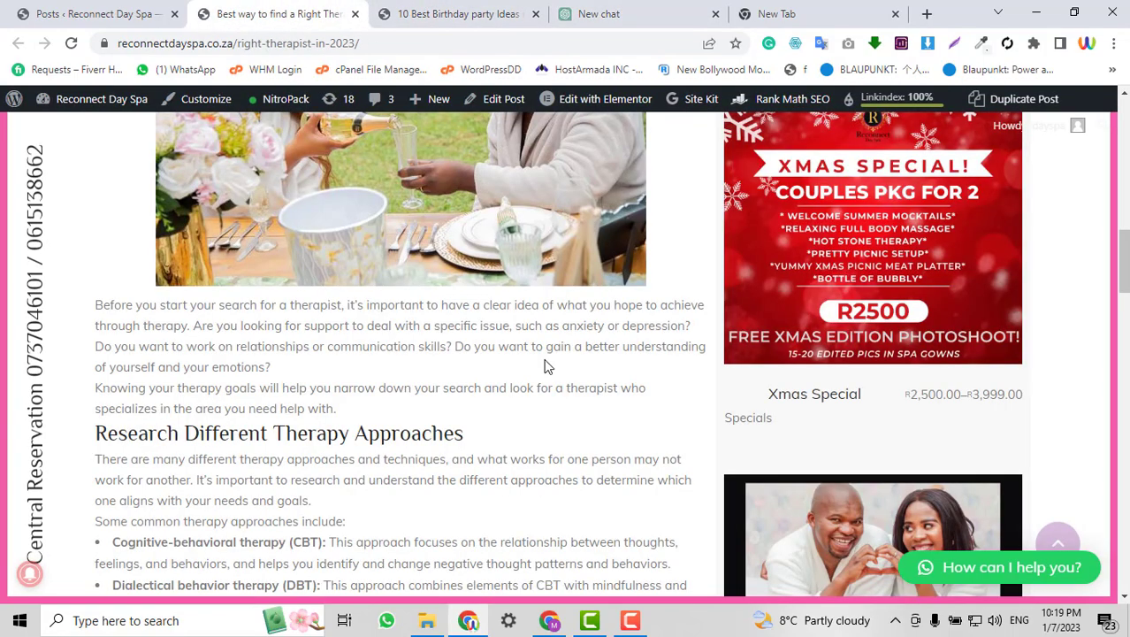
{"action": "scroll", "coordinate": [549, 367], "scroll_direction": "down", "scroll_amount": 6}
{"action": "scroll", "coordinate": [559, 369], "scroll_direction": "down", "scroll_amount": 9}
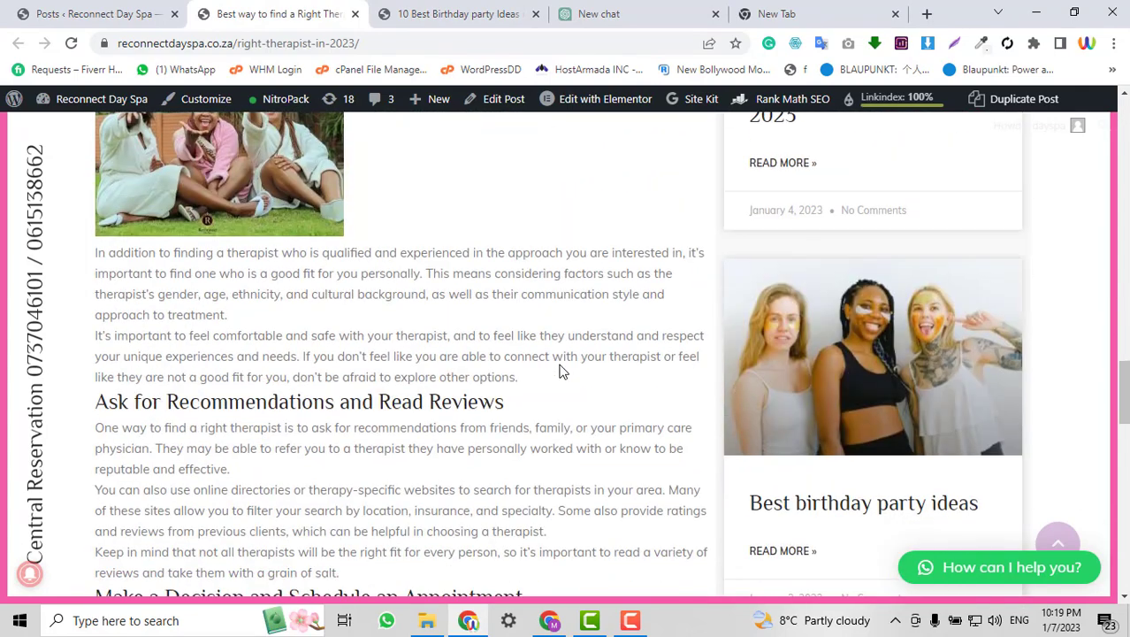
{"action": "scroll", "coordinate": [559, 370], "scroll_direction": "up", "scroll_amount": 4}
{"action": "scroll", "coordinate": [559, 370], "scroll_direction": "up", "scroll_amount": 5}
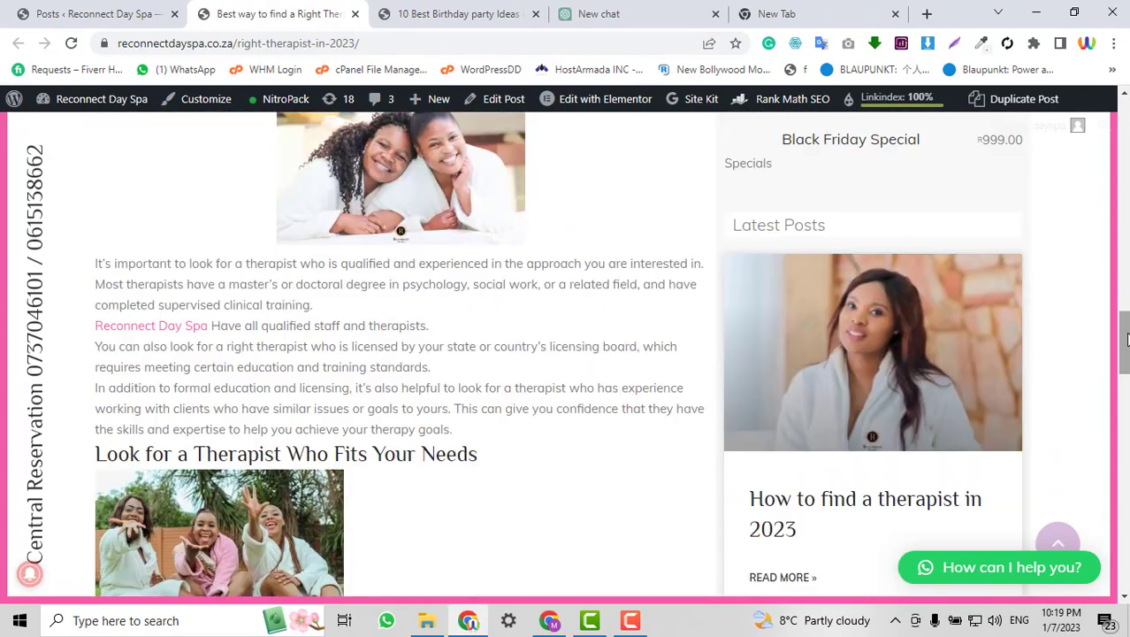
{"action": "scroll", "coordinate": [559, 370], "scroll_direction": "up", "scroll_amount": 4}
Switch to ChatGPT and begin a prompt with "How to celebrate spa party, write an article with headings and sub headings.".
{"action": "left_click", "coordinate": [610, 13]}
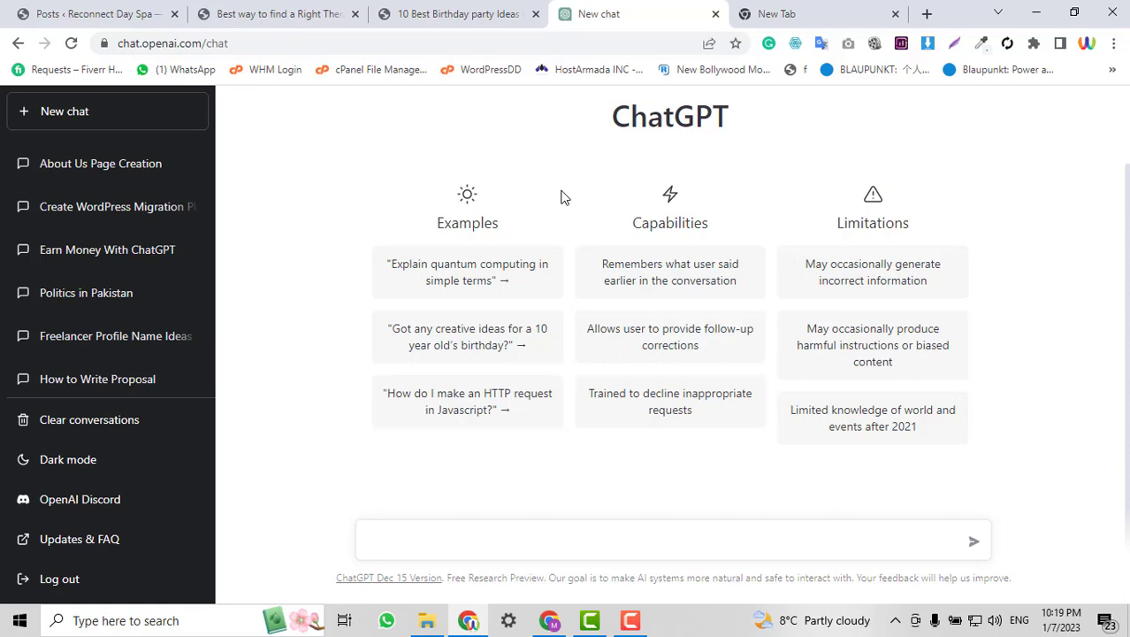
{"action": "type", "text": "How to celebrate spa"}
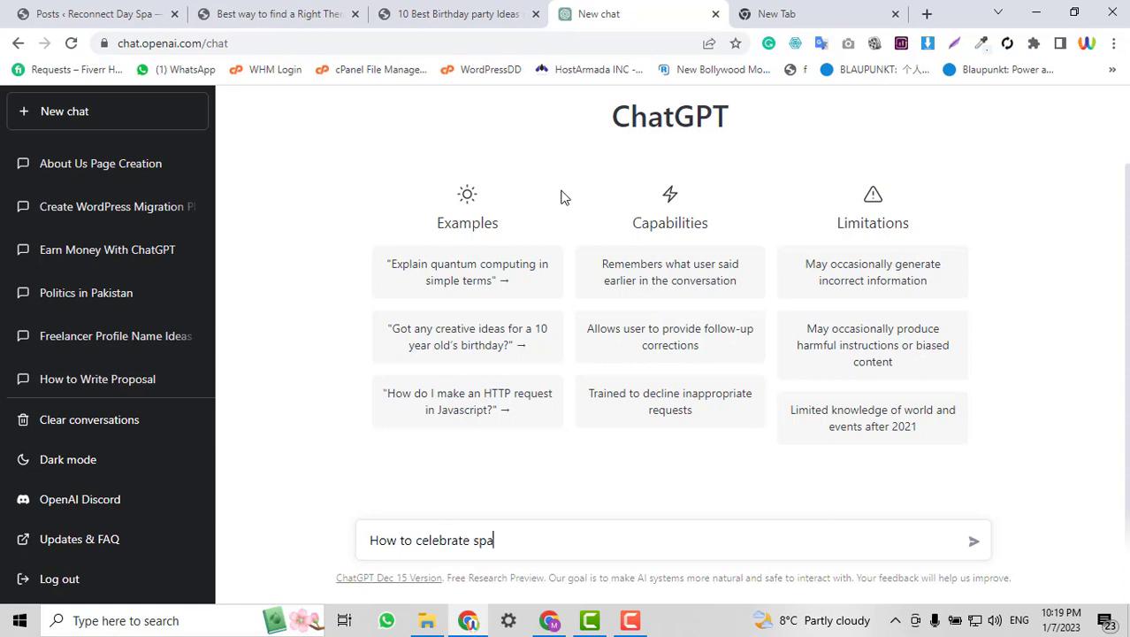
{"action": "type", "text": " party, write and"}
{"action": "type", "text": "ticle"}
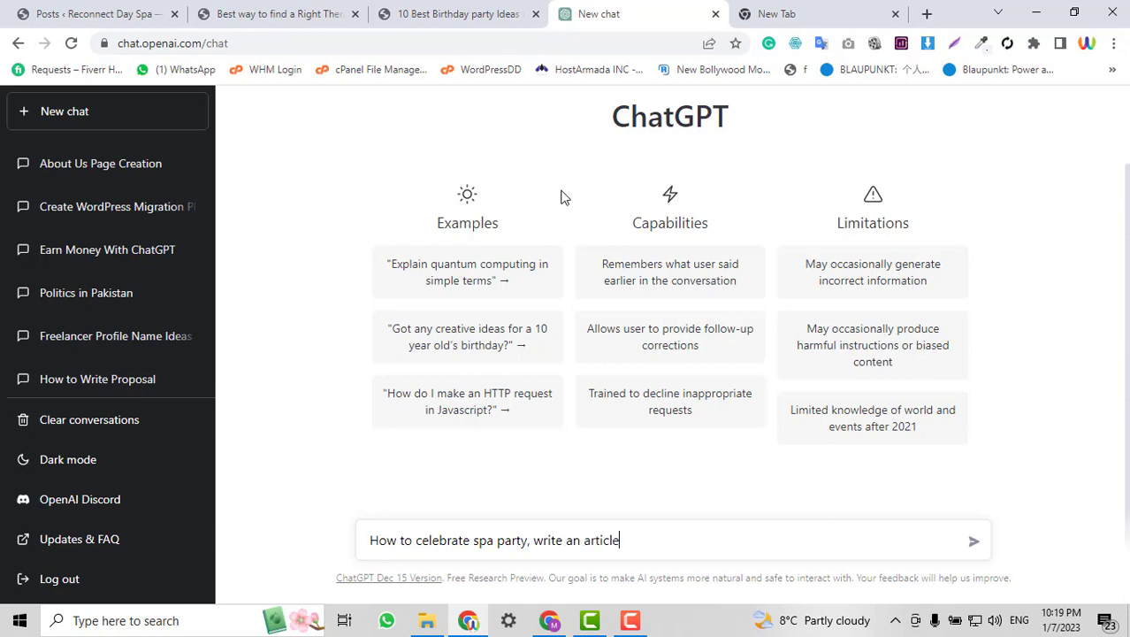
{"action": "type", "text": " with headings and "}
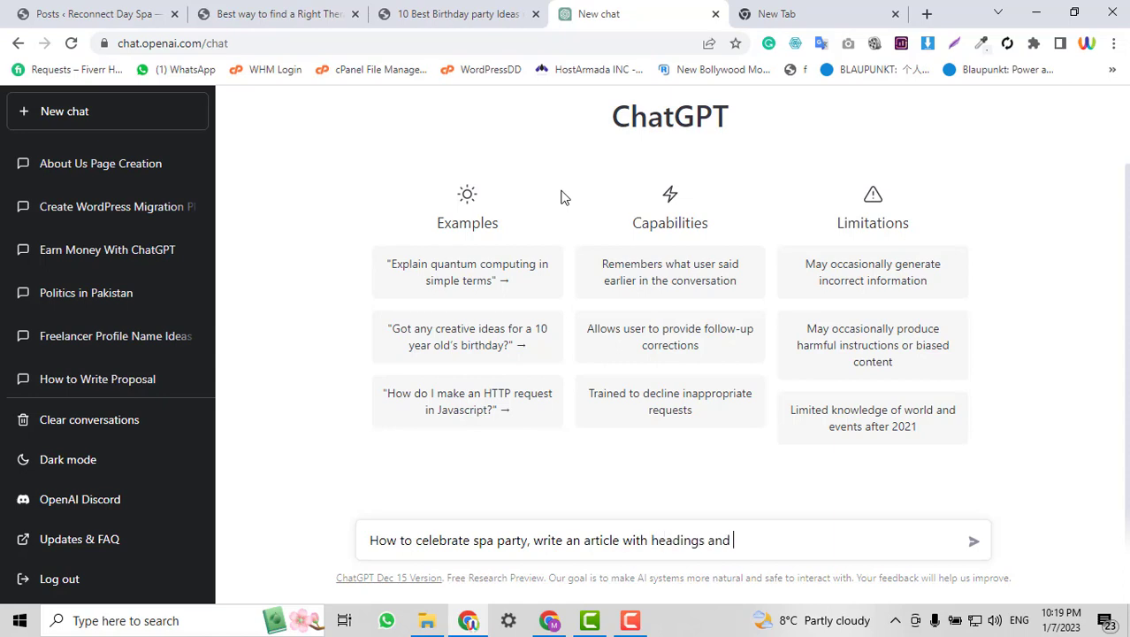
{"action": "type", "text": "sub headings. "}
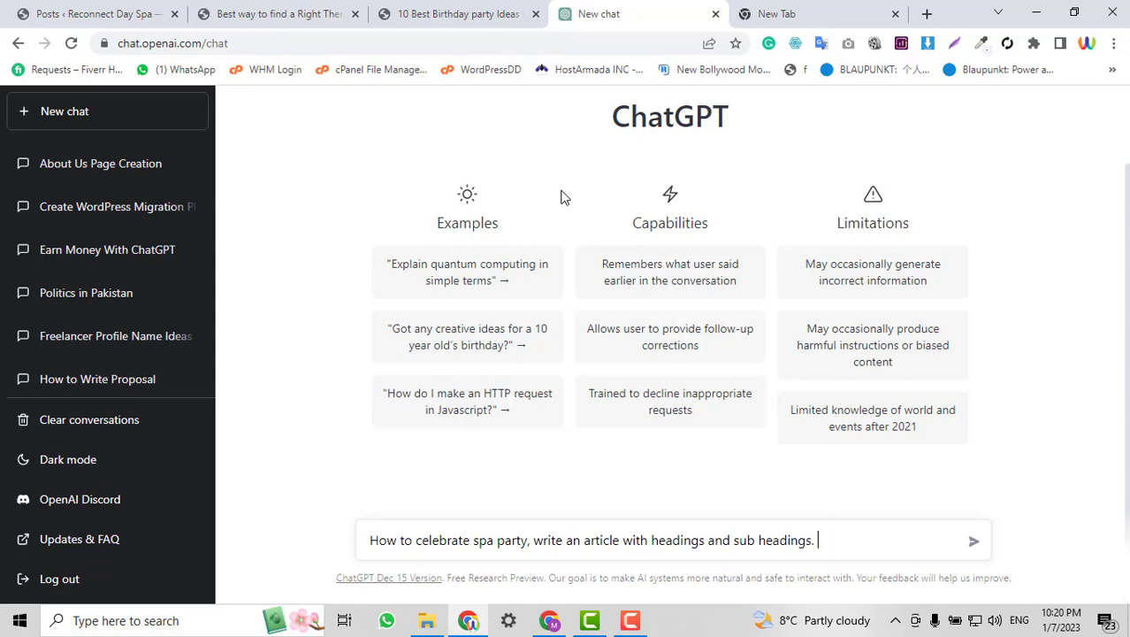
Extend the prompt with "Article should be SEO optimized and include headings and subheadings.".
{"action": "type", "text": "Articlw"}
{"action": "key", "text": "BackSpace"}
{"action": "key", "text": "BackSpace"}
{"action": "type", "text": "e should be "}
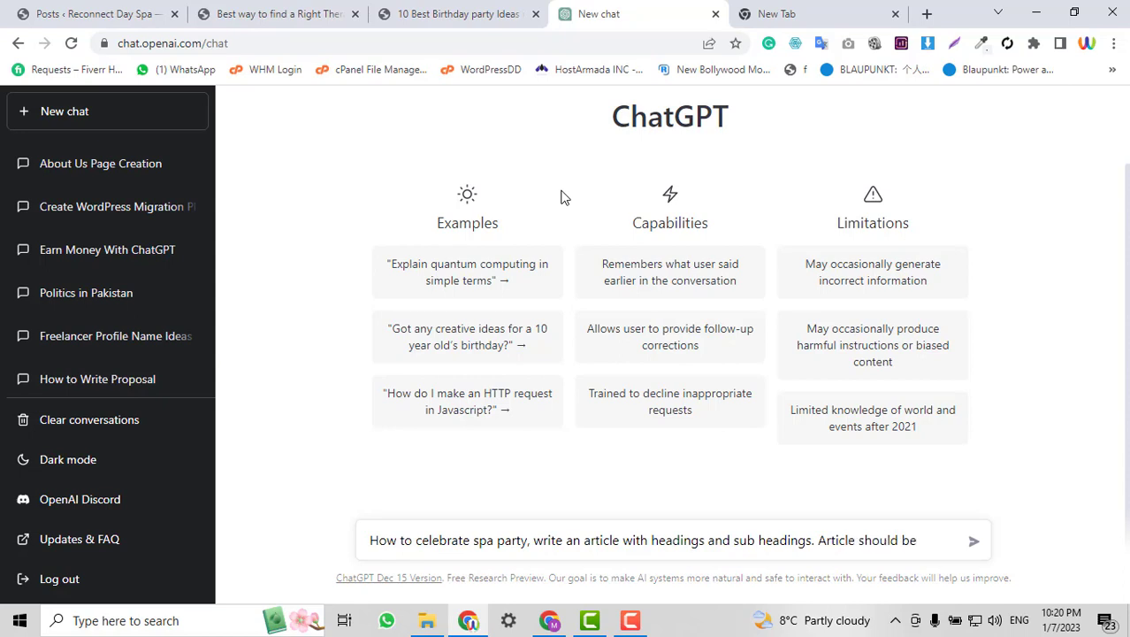
{"action": "type", "text": "SEO optimized and "}
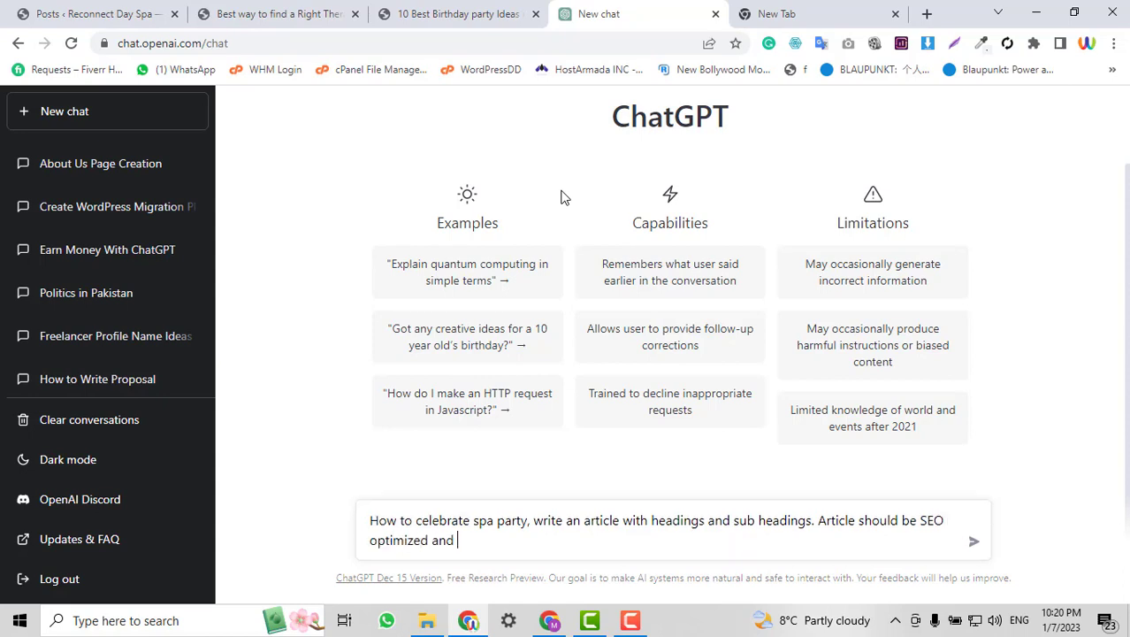
{"action": "type", "text": "include heading"}
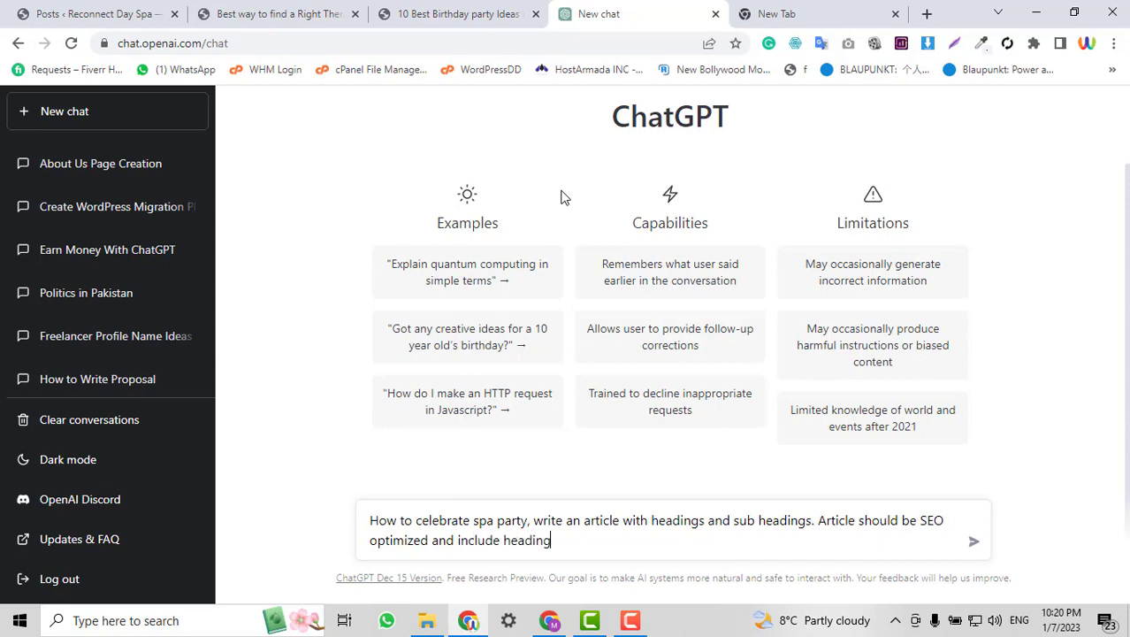
{"action": "type", "text": "s and subheadings."}
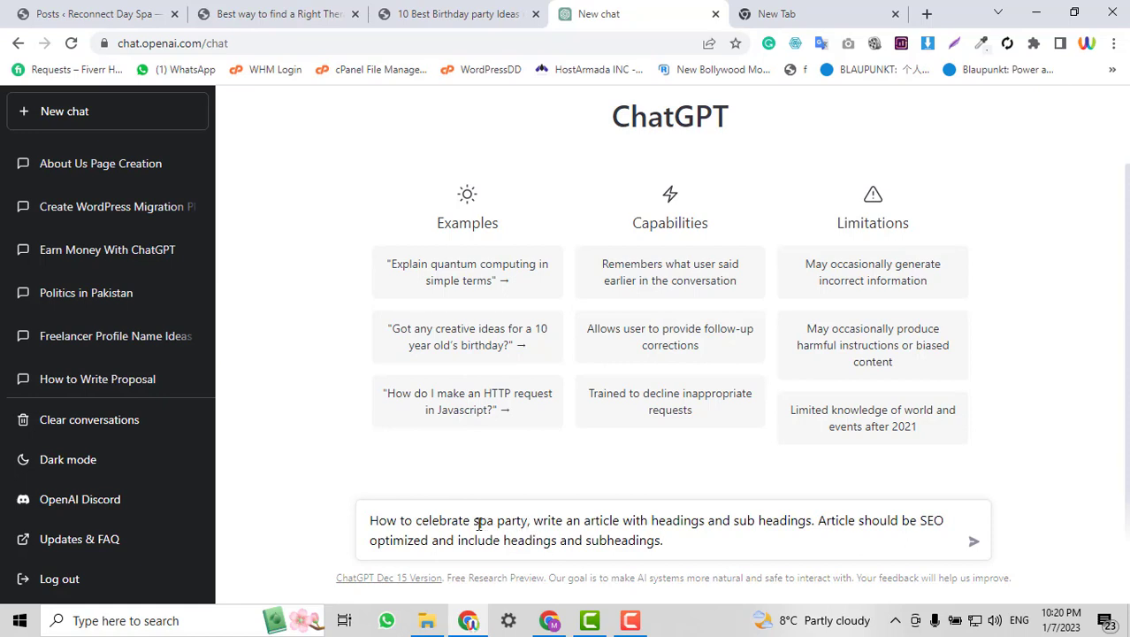
{"action": "left_click_drag", "start_coordinate": [674, 537], "coordinate": [370, 518]}
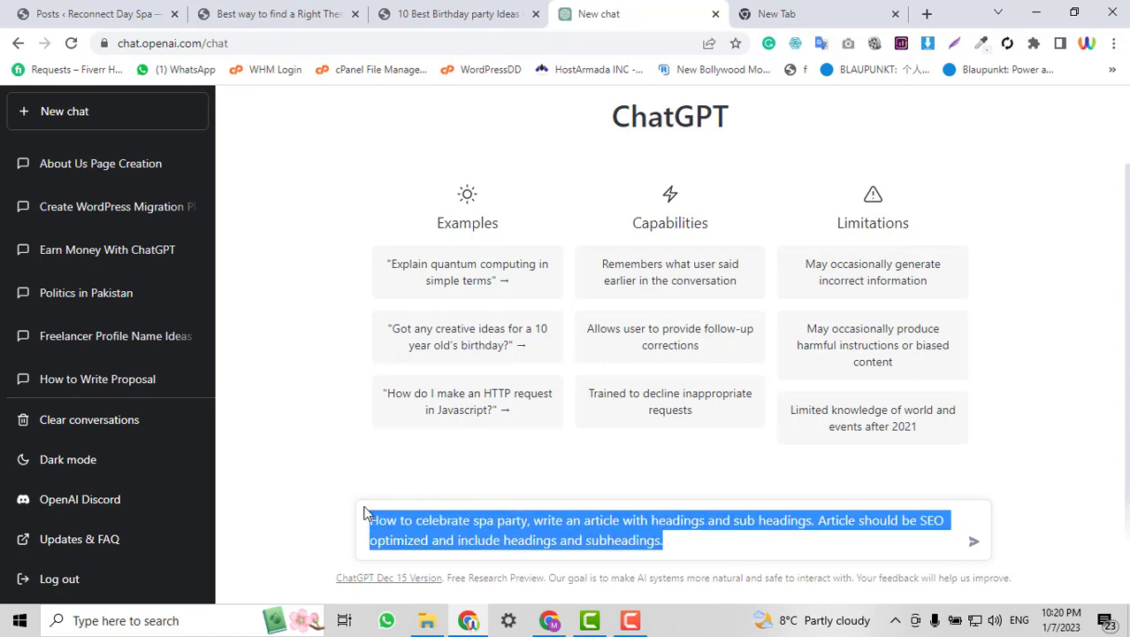
{"action": "left_click", "coordinate": [684, 541]}
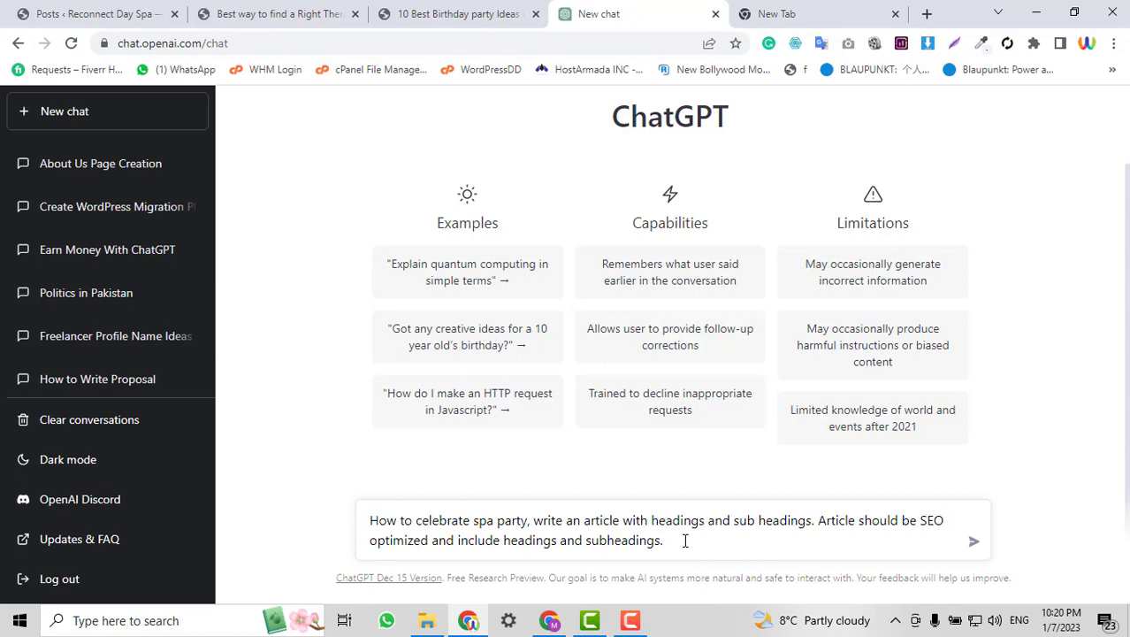
Submit the spa party article prompt to ChatGPT, look over the answer and send the follow-up "more".
{"action": "key", "text": "Return"}
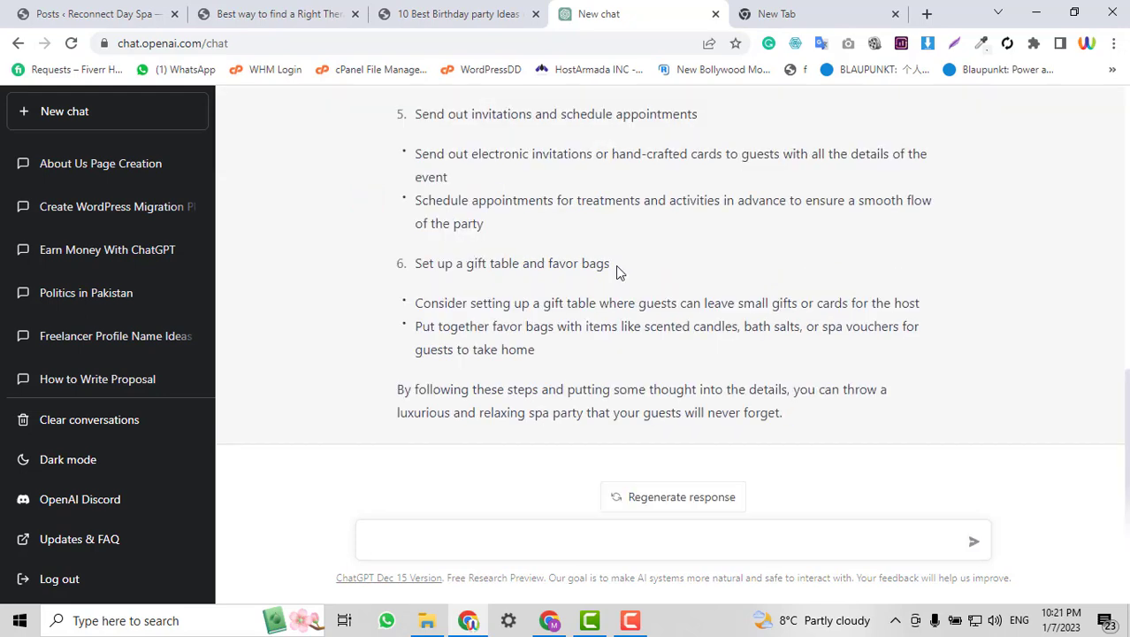
{"action": "scroll", "coordinate": [606, 283], "scroll_direction": "up", "scroll_amount": 7}
{"action": "scroll", "coordinate": [605, 293], "scroll_direction": "down", "scroll_amount": 2}
{"action": "scroll", "coordinate": [606, 292], "scroll_direction": "down", "scroll_amount": 5}
{"action": "type", "text": "more"}
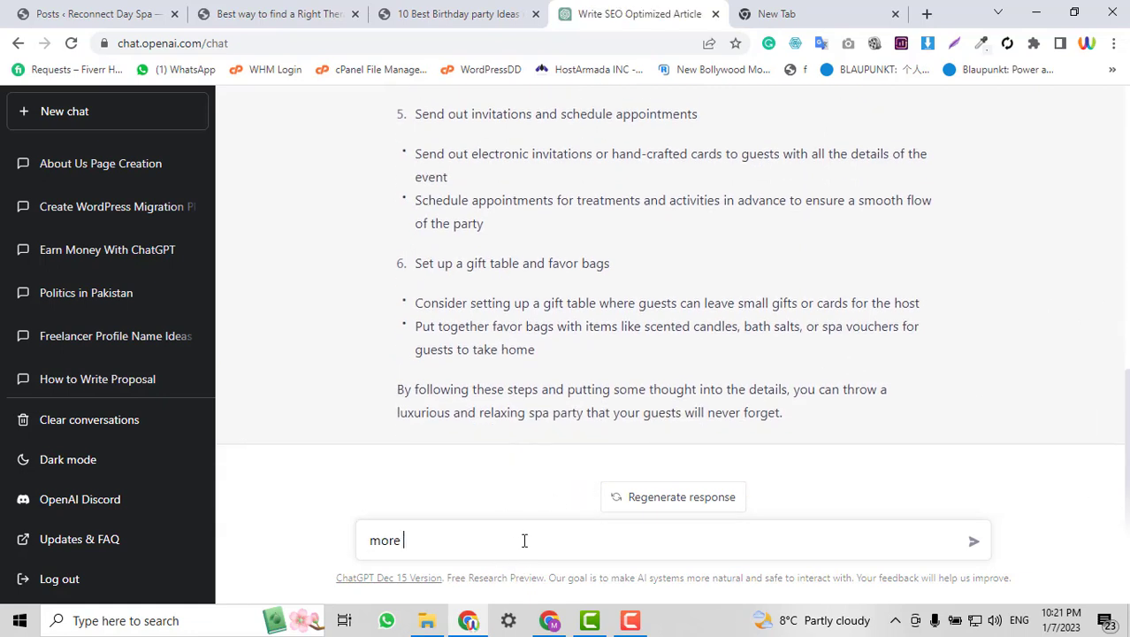
{"action": "key", "text": "Return"}
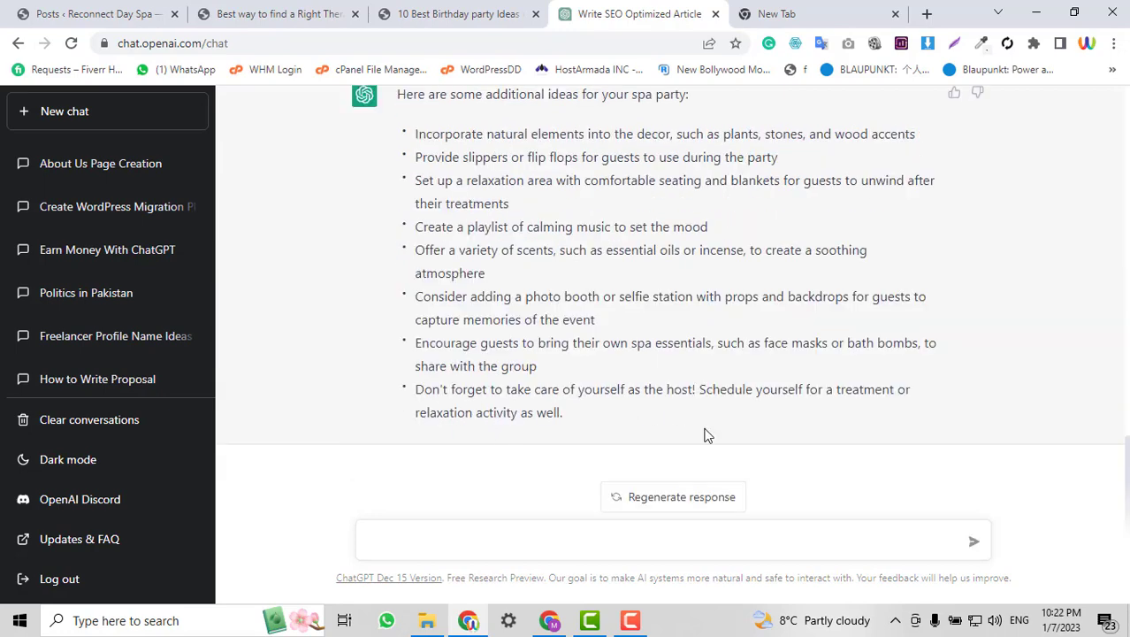
Review both ChatGPT answers, from the additional spa party ideas back up to the numbered sections of the first article.
{"action": "scroll", "coordinate": [707, 434], "scroll_direction": "up", "scroll_amount": 15}
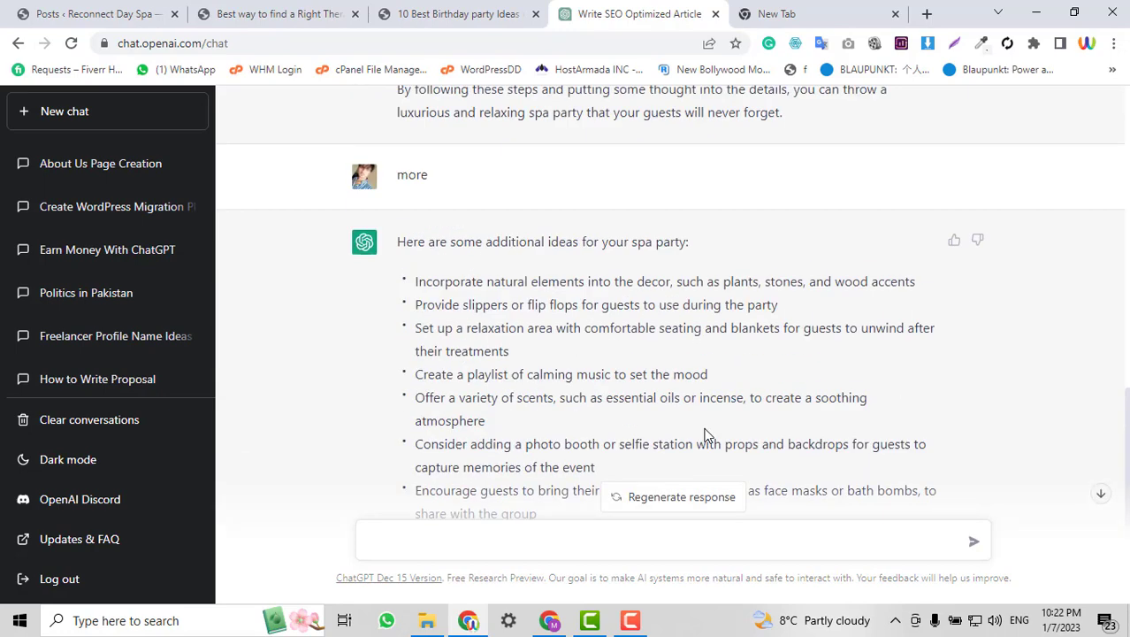
{"action": "scroll", "coordinate": [709, 433], "scroll_direction": "up", "scroll_amount": 1}
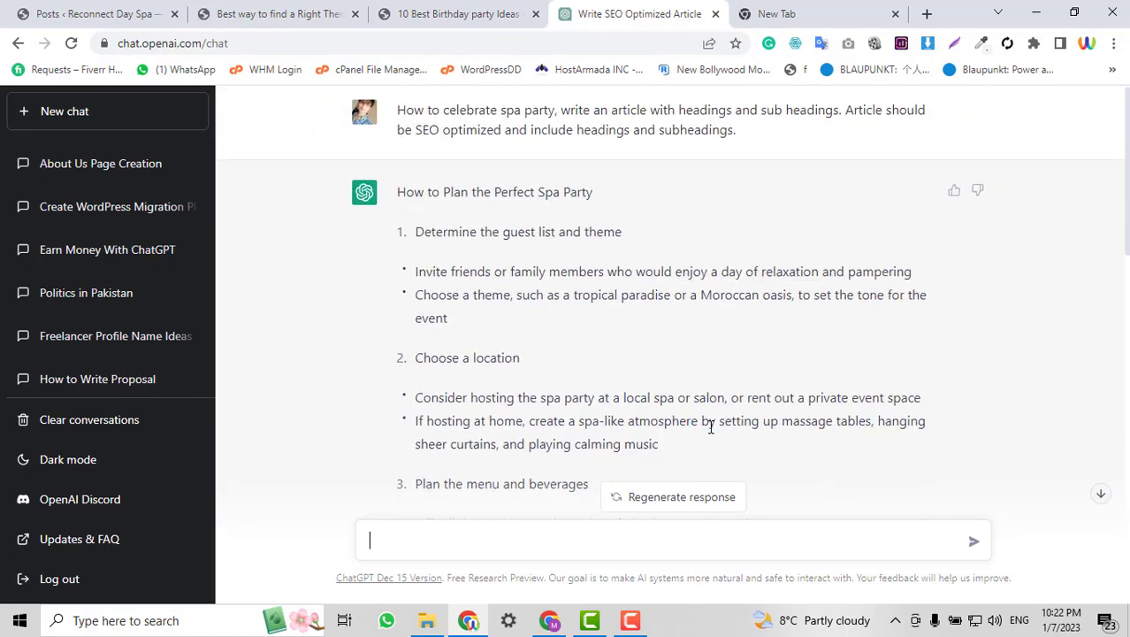
{"action": "scroll", "coordinate": [953, 366], "scroll_direction": "down", "scroll_amount": 10}
{"action": "scroll", "coordinate": [956, 367], "scroll_direction": "up", "scroll_amount": 2}
{"action": "scroll", "coordinate": [955, 368], "scroll_direction": "up", "scroll_amount": 7}
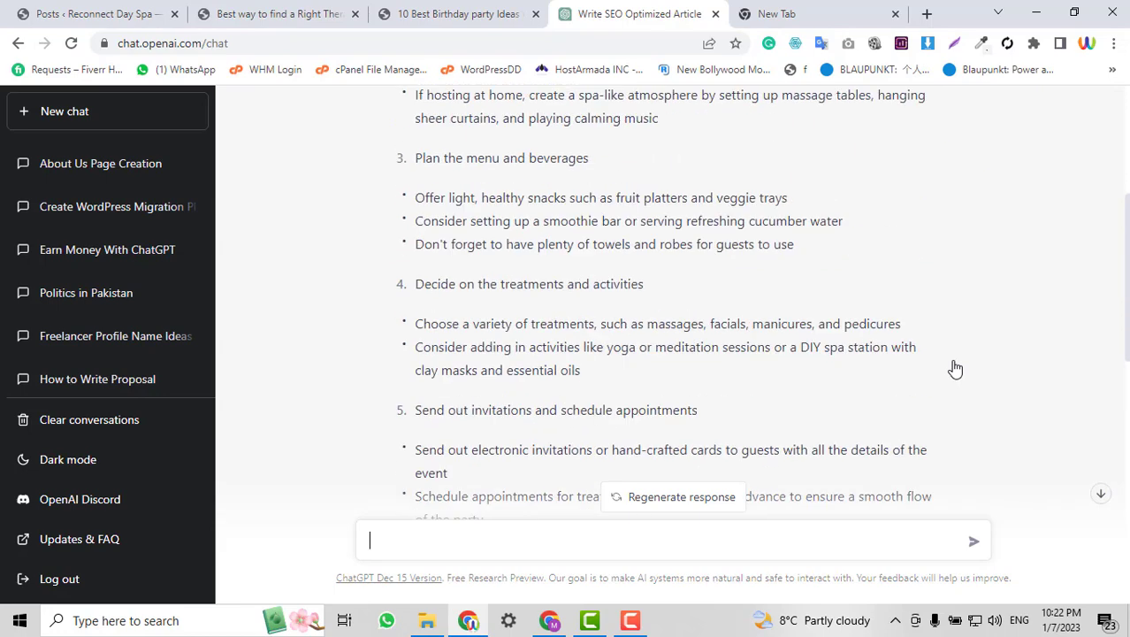
{"action": "scroll", "coordinate": [955, 367], "scroll_direction": "down", "scroll_amount": 3}
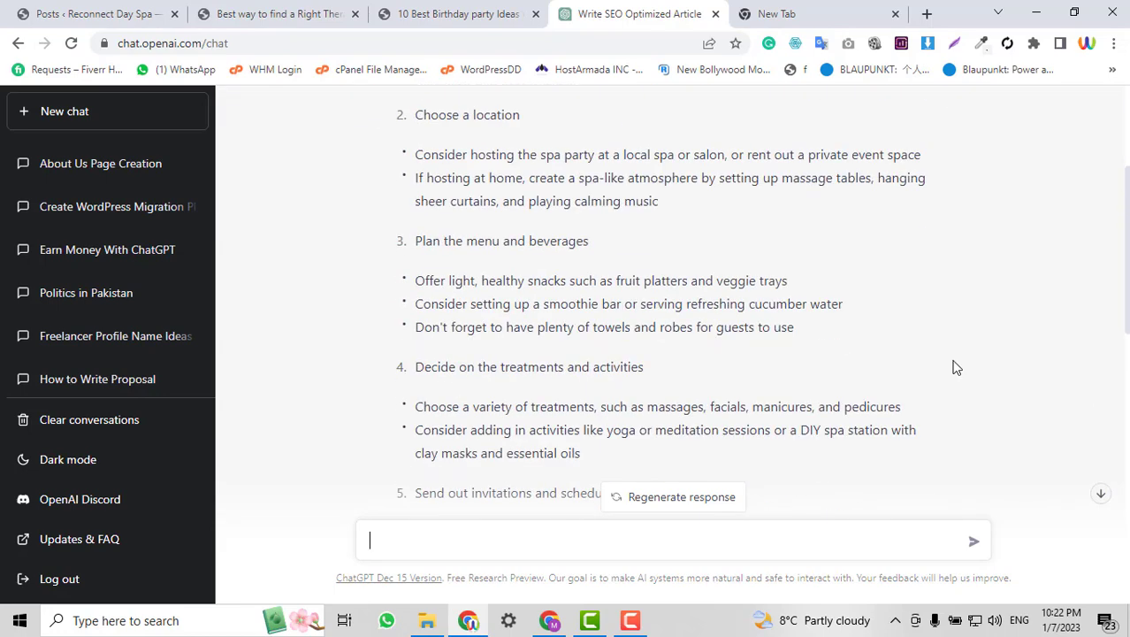
{"action": "scroll", "coordinate": [953, 366], "scroll_direction": "up", "scroll_amount": 2}
{"action": "scroll", "coordinate": [953, 366], "scroll_direction": "up", "scroll_amount": 1}
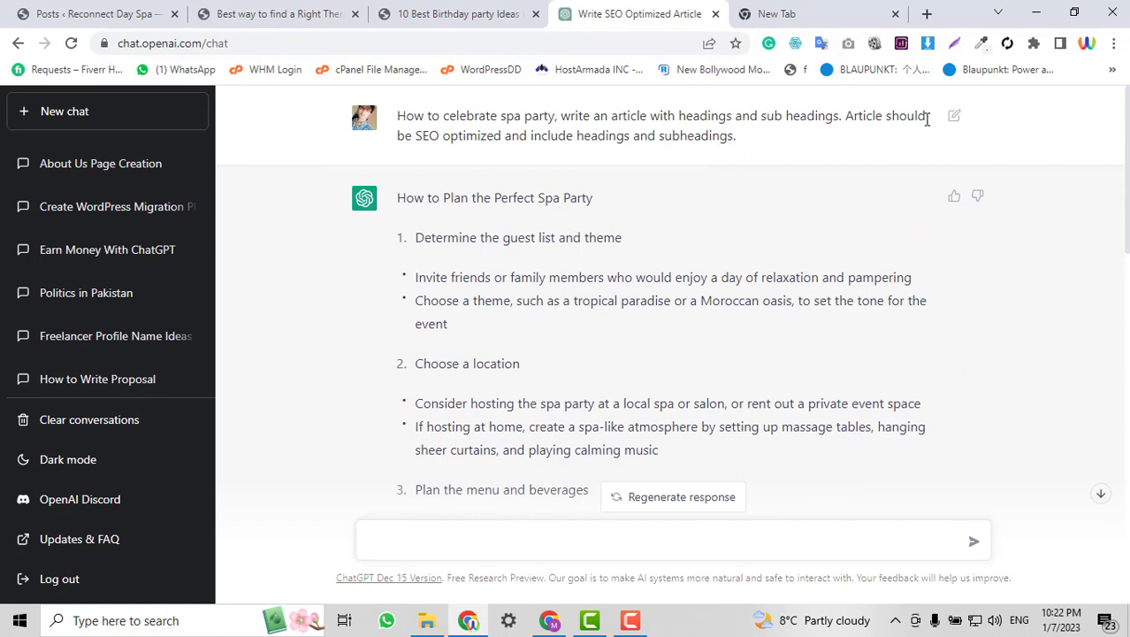
{"action": "left_click_drag", "start_coordinate": [740, 142], "coordinate": [392, 127]}
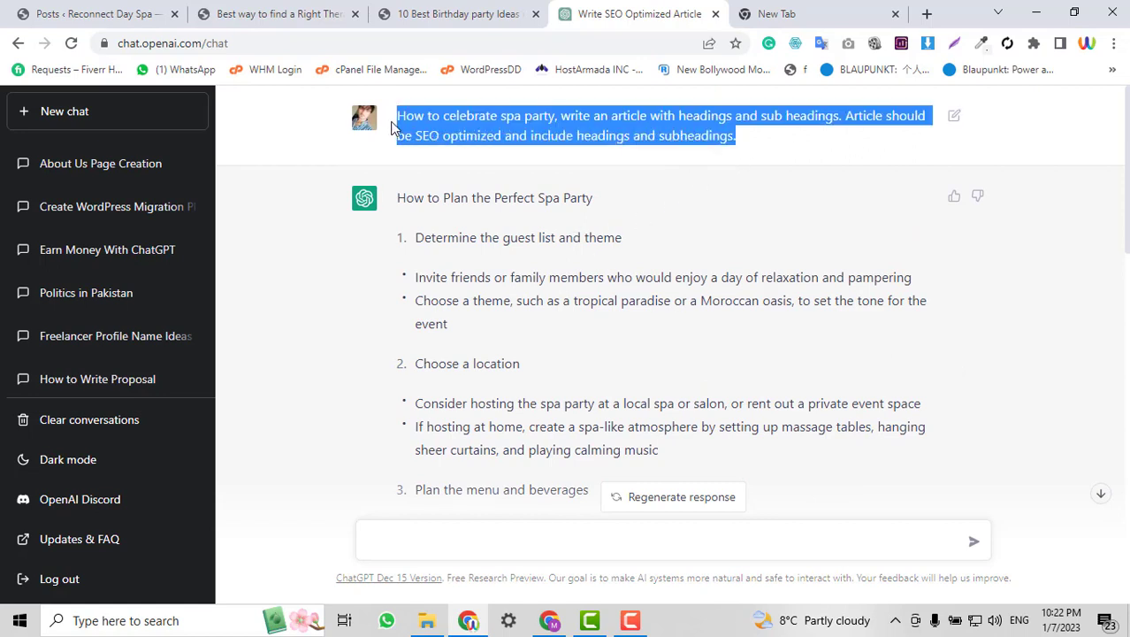
{"action": "key", "text": "ctrl+c"}
{"action": "left_click", "coordinate": [528, 538]}
{"action": "key", "text": "ctrl+v"}
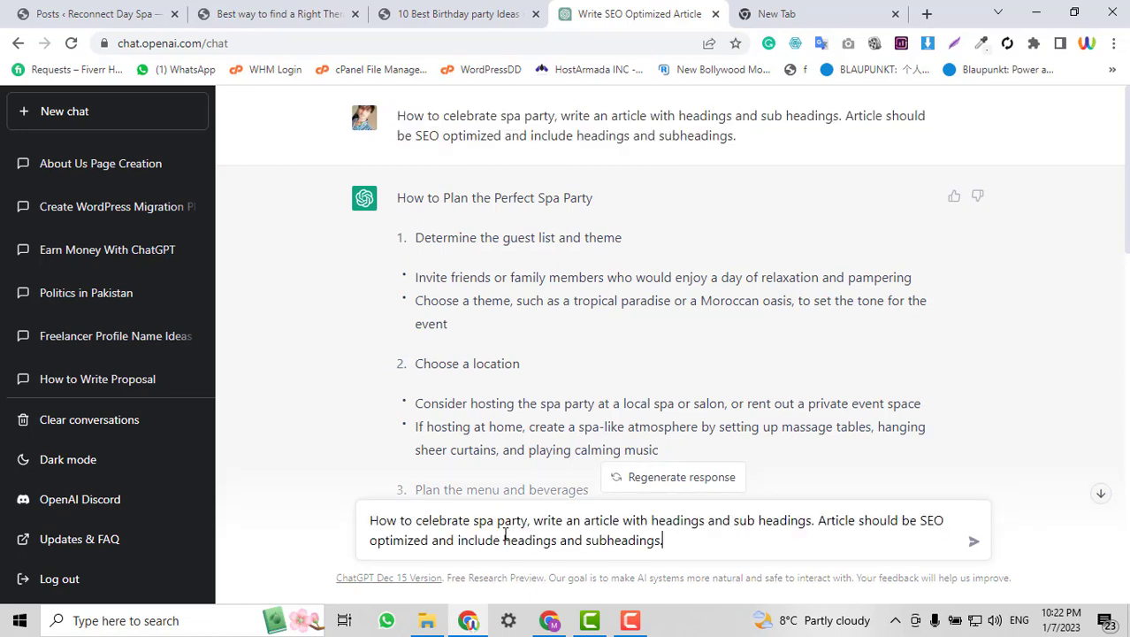
{"action": "left_click_drag", "start_coordinate": [528, 521], "coordinate": [708, 559]}
{"action": "key", "text": "ctrl+a"}
{"action": "key", "text": "BackSpace"}
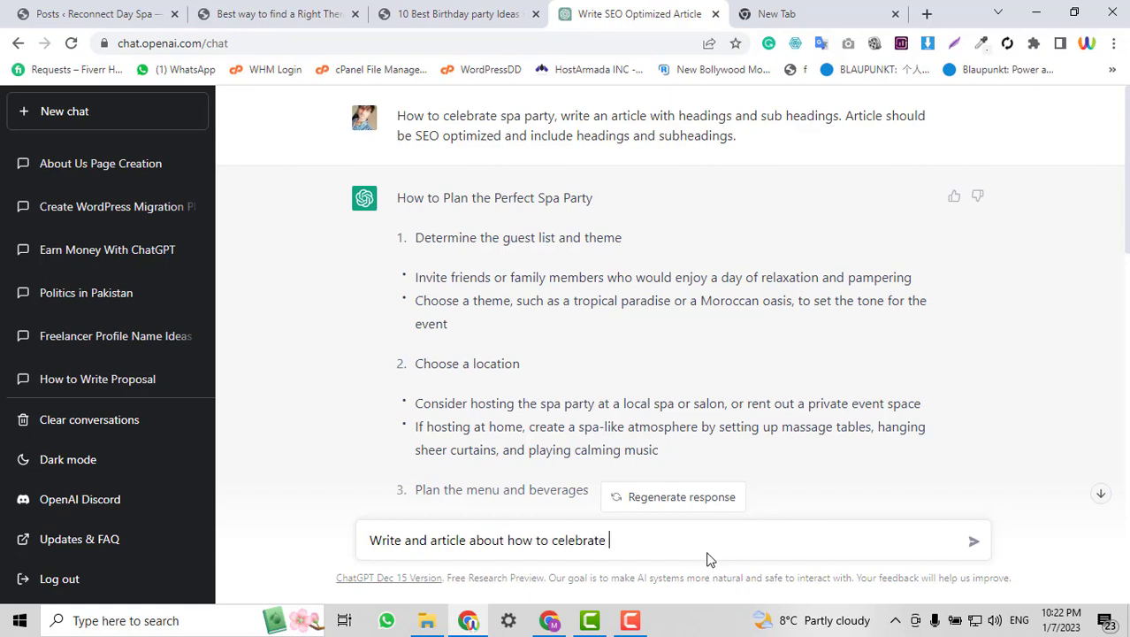
Send ChatGPT the prompt "Write and article about how to celebrate spa party with headings.".
{"action": "type", "text": "party with headings."}
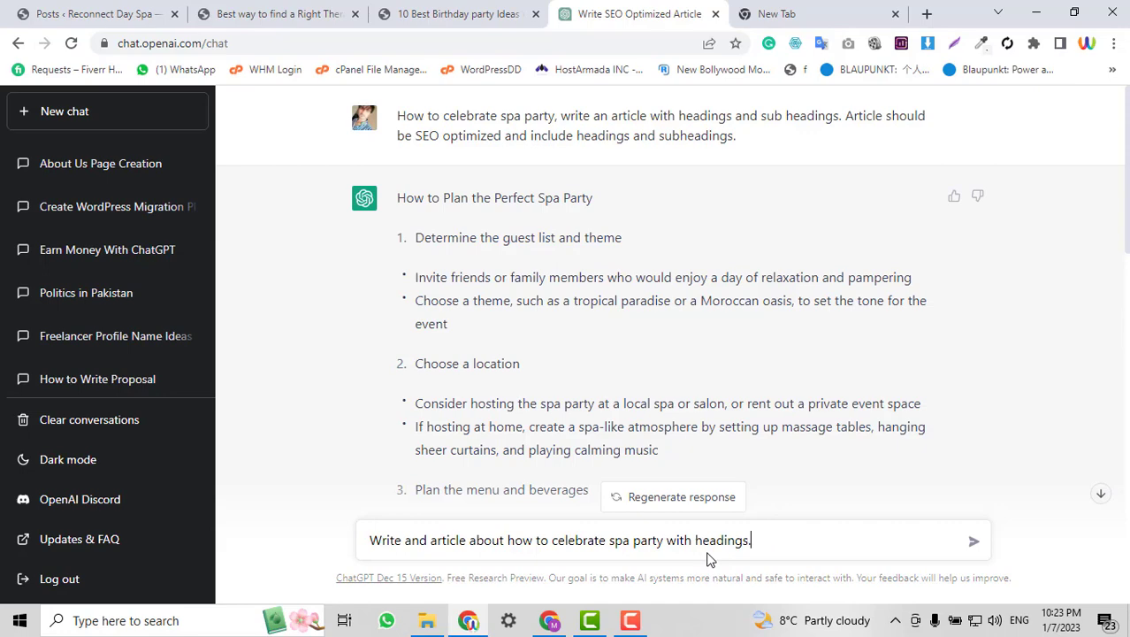
{"action": "key", "text": "Return"}
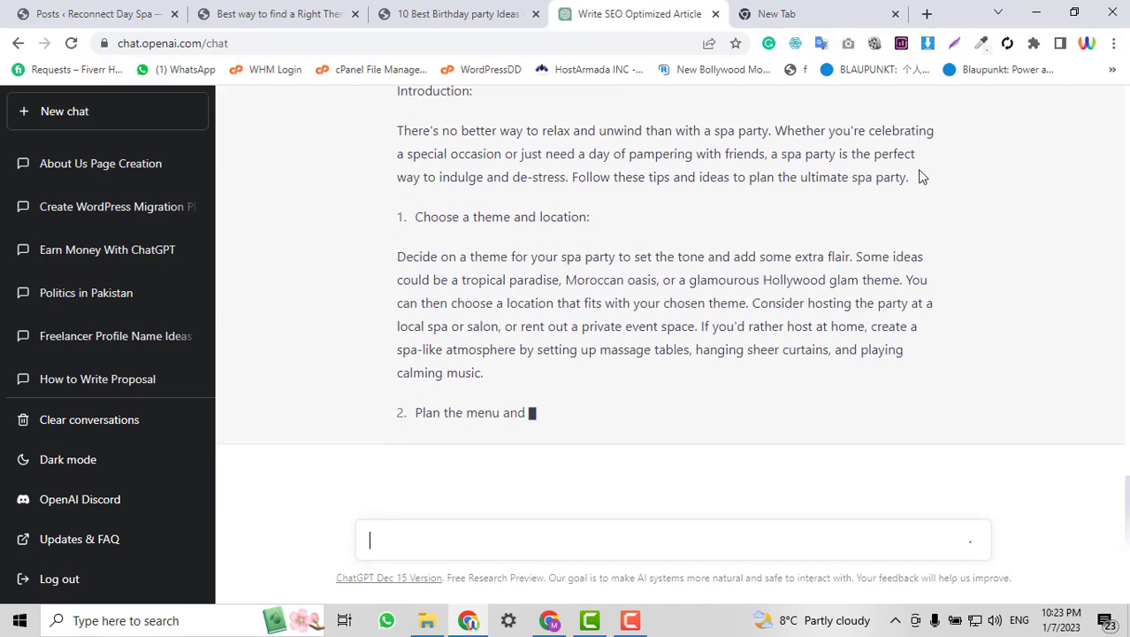
Read the new spa party article as it is generated, checking its introduction, numbered headings, paragraphs and conclusion.
{"action": "scroll", "coordinate": [781, 303], "scroll_direction": "up", "scroll_amount": 4}
{"action": "scroll", "coordinate": [782, 304], "scroll_direction": "down", "scroll_amount": 4}
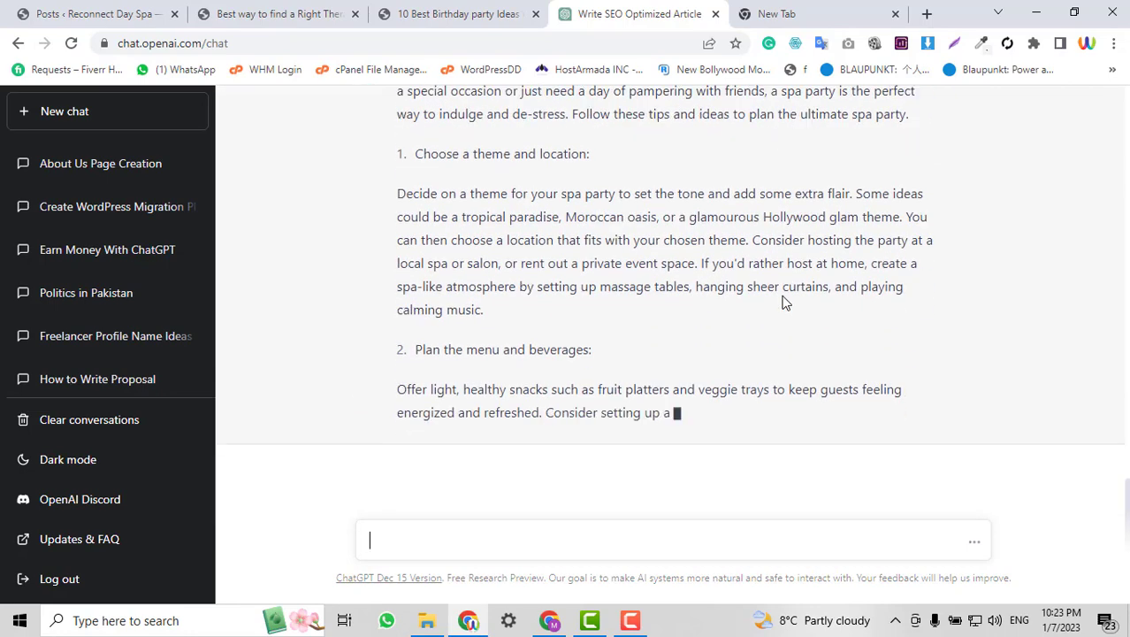
{"action": "scroll", "coordinate": [784, 304], "scroll_direction": "up", "scroll_amount": 1}
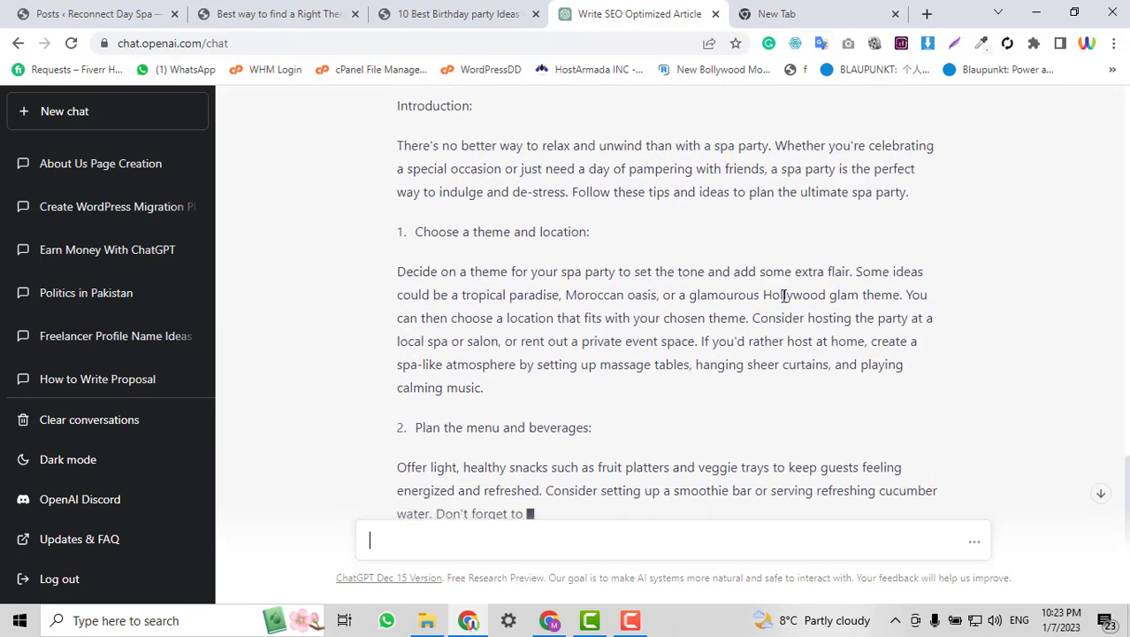
{"action": "scroll", "coordinate": [781, 303], "scroll_direction": "down", "scroll_amount": 1}
{"action": "scroll", "coordinate": [783, 300], "scroll_direction": "up", "scroll_amount": 2}
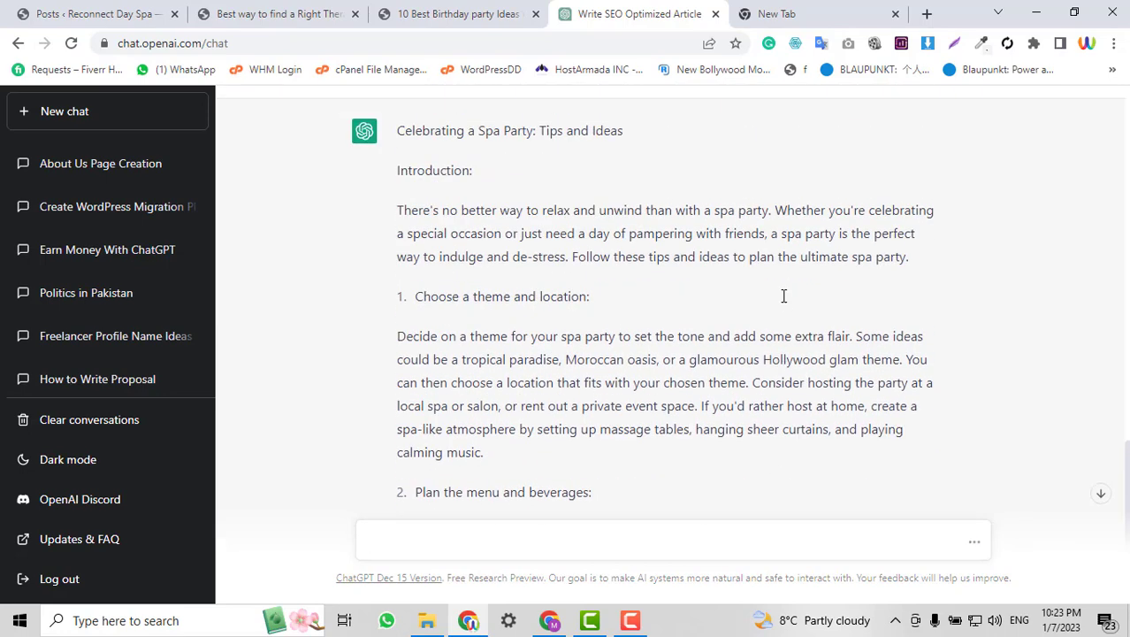
{"action": "scroll", "coordinate": [783, 297], "scroll_direction": "down", "scroll_amount": 2}
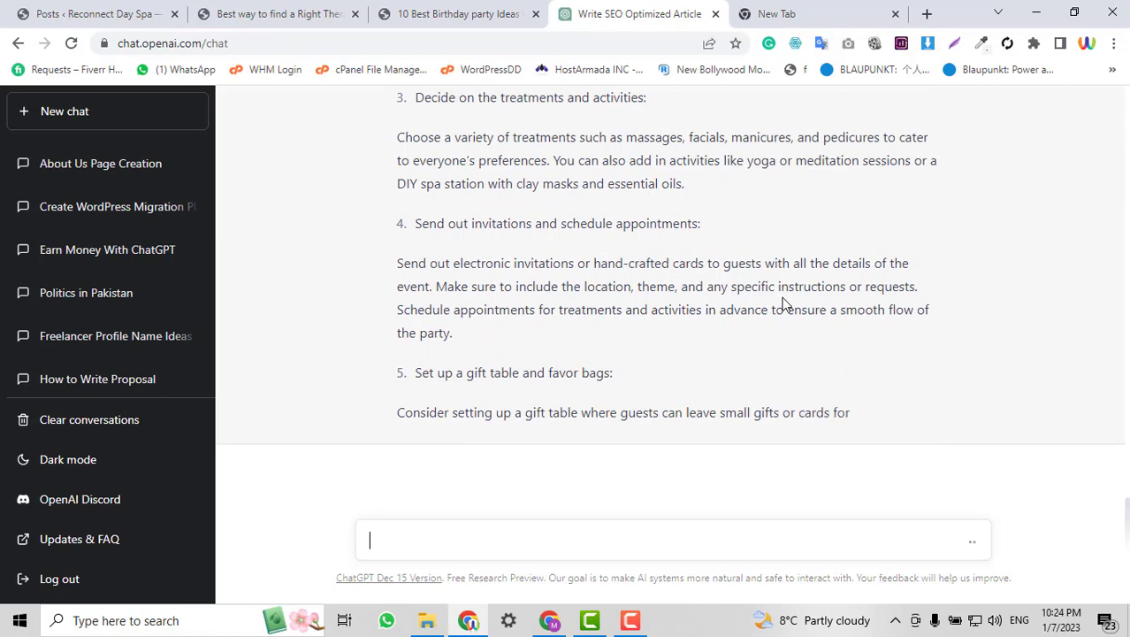
{"action": "scroll", "coordinate": [783, 299], "scroll_direction": "up", "scroll_amount": 4}
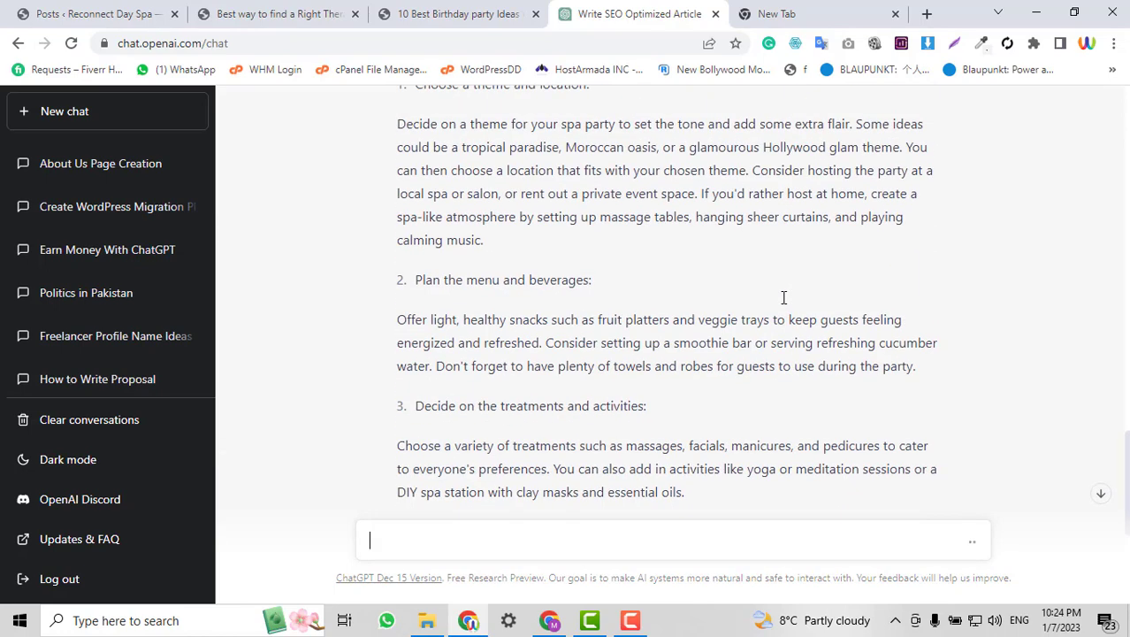
{"action": "scroll", "coordinate": [783, 300], "scroll_direction": "down", "scroll_amount": 3}
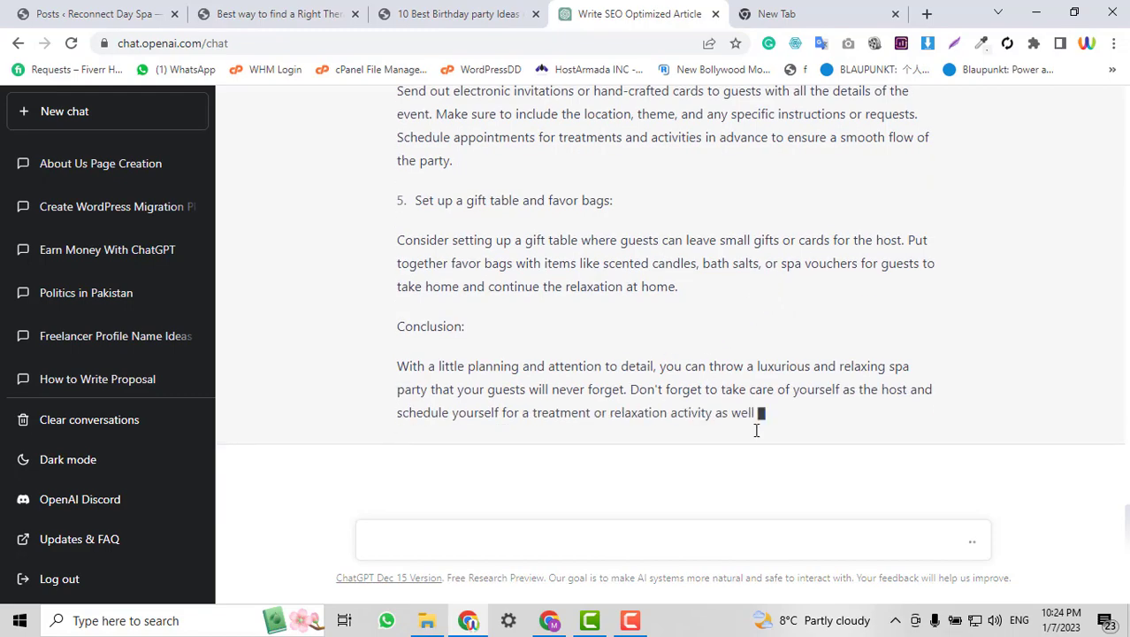
{"action": "scroll", "coordinate": [746, 424], "scroll_direction": "up", "scroll_amount": 4}
{"action": "scroll", "coordinate": [500, 333], "scroll_direction": "up", "scroll_amount": 5}
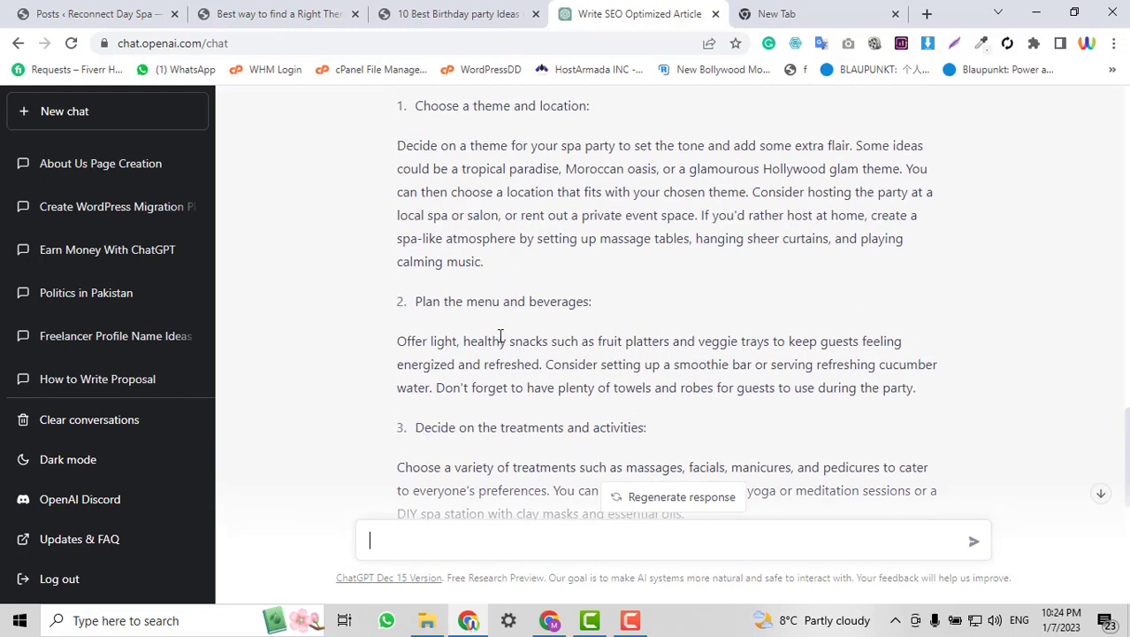
{"action": "scroll", "coordinate": [417, 378], "scroll_direction": "down", "scroll_amount": 4}
{"action": "scroll", "coordinate": [618, 338], "scroll_direction": "down", "scroll_amount": 5}
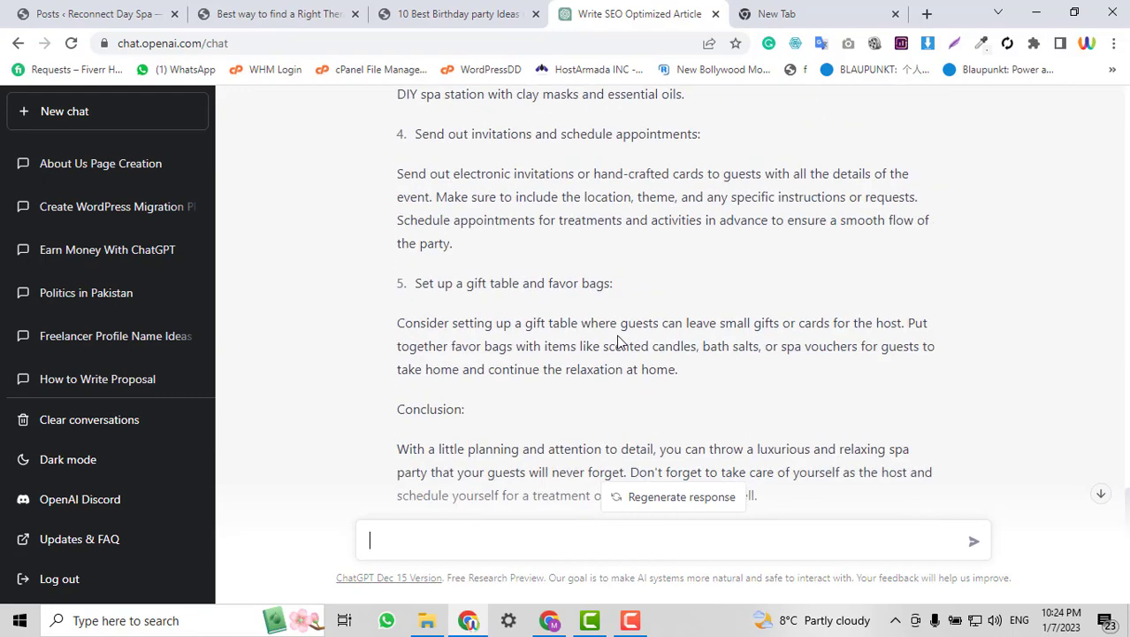
Switch to the WordPress posts list and open the page for adding new plugins in a separate browser tab.
{"action": "left_click", "coordinate": [449, 10]}
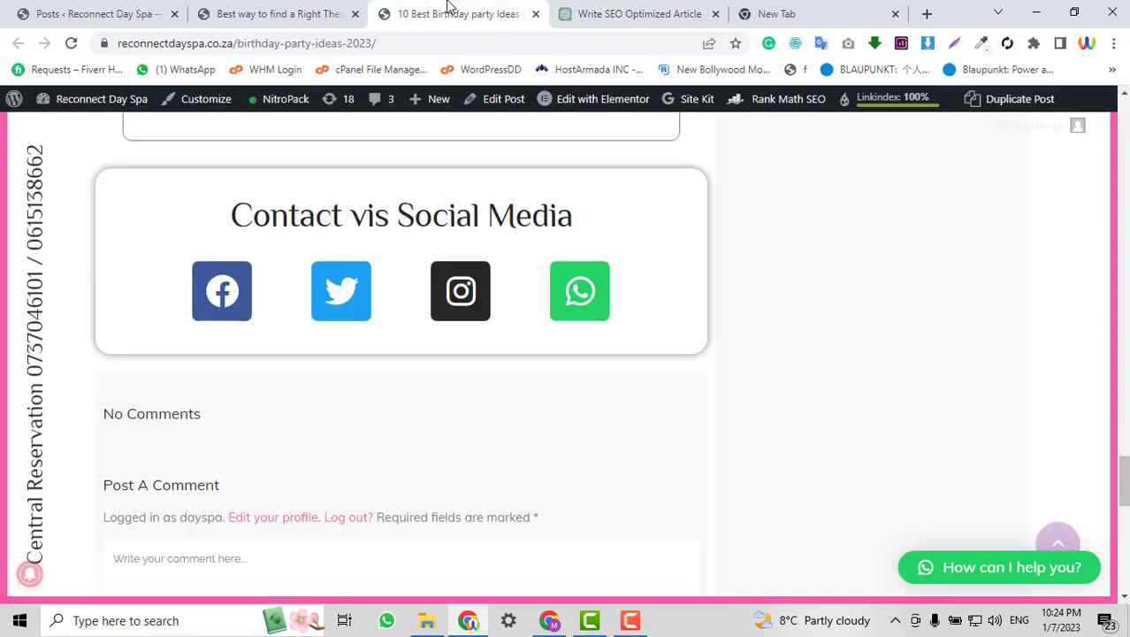
{"action": "left_click", "coordinate": [280, 10]}
{"action": "left_click", "coordinate": [149, 11]}
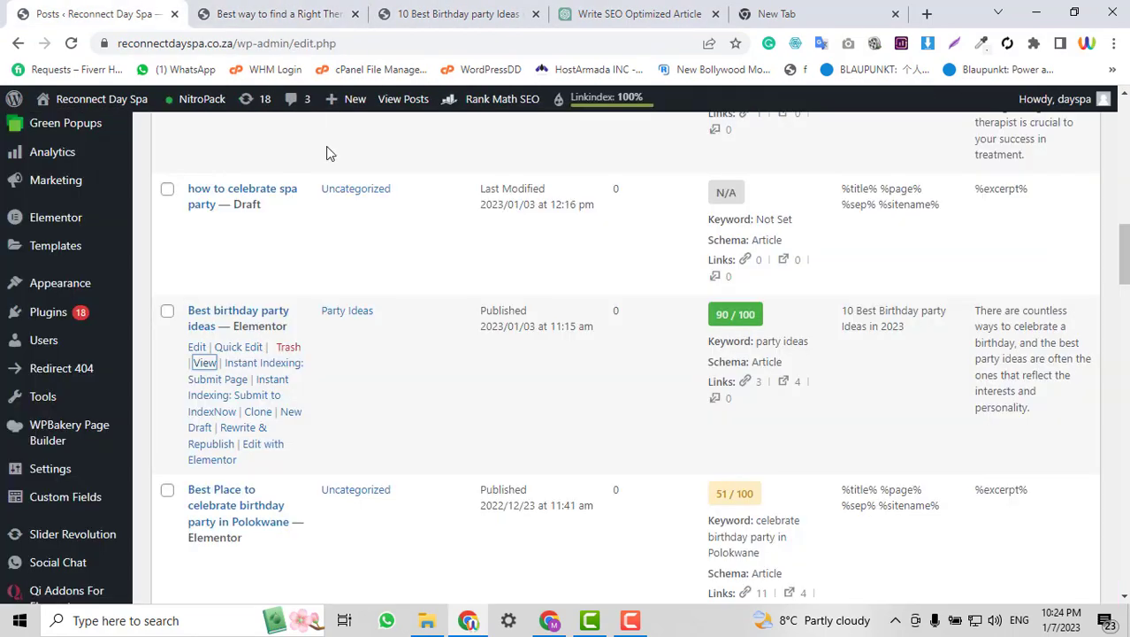
{"action": "scroll", "coordinate": [694, 373], "scroll_direction": "up", "scroll_amount": 6}
{"action": "scroll", "coordinate": [694, 373], "scroll_direction": "down", "scroll_amount": 4}
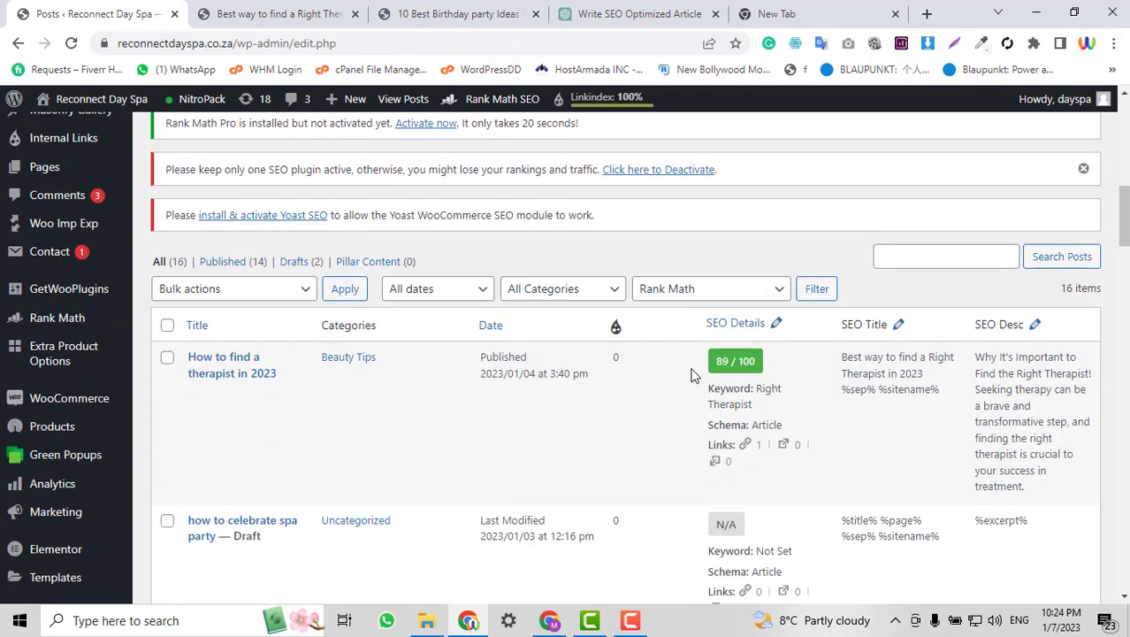
{"action": "scroll", "coordinate": [96, 473], "scroll_direction": "down", "scroll_amount": 3}
{"action": "mouse_move", "coordinate": [46, 319]}
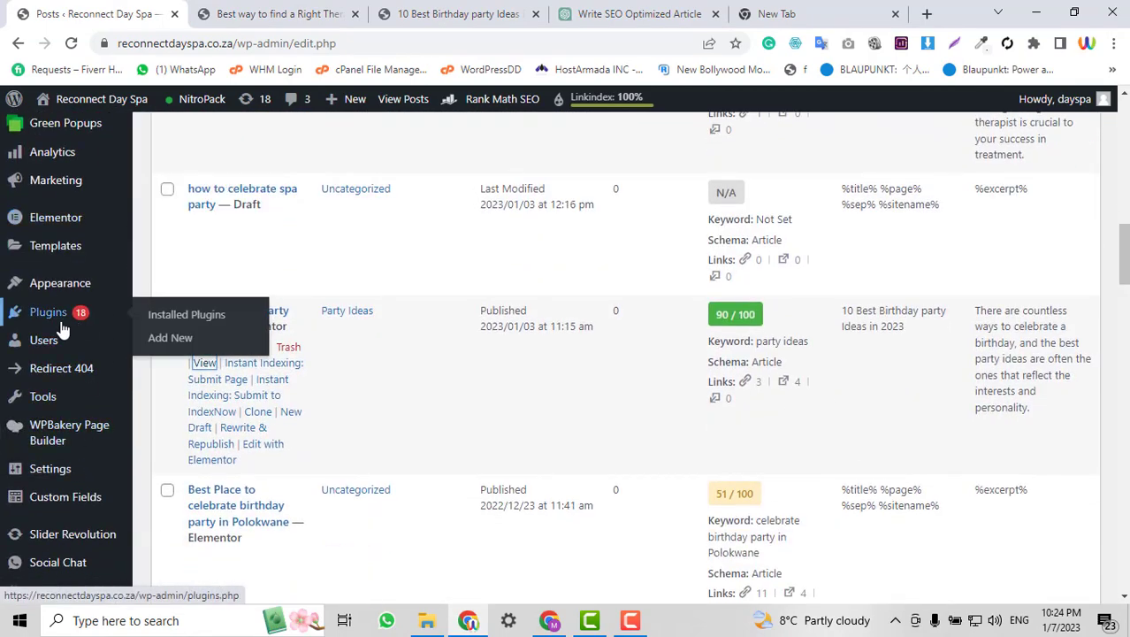
{"action": "right_click", "coordinate": [165, 345]}
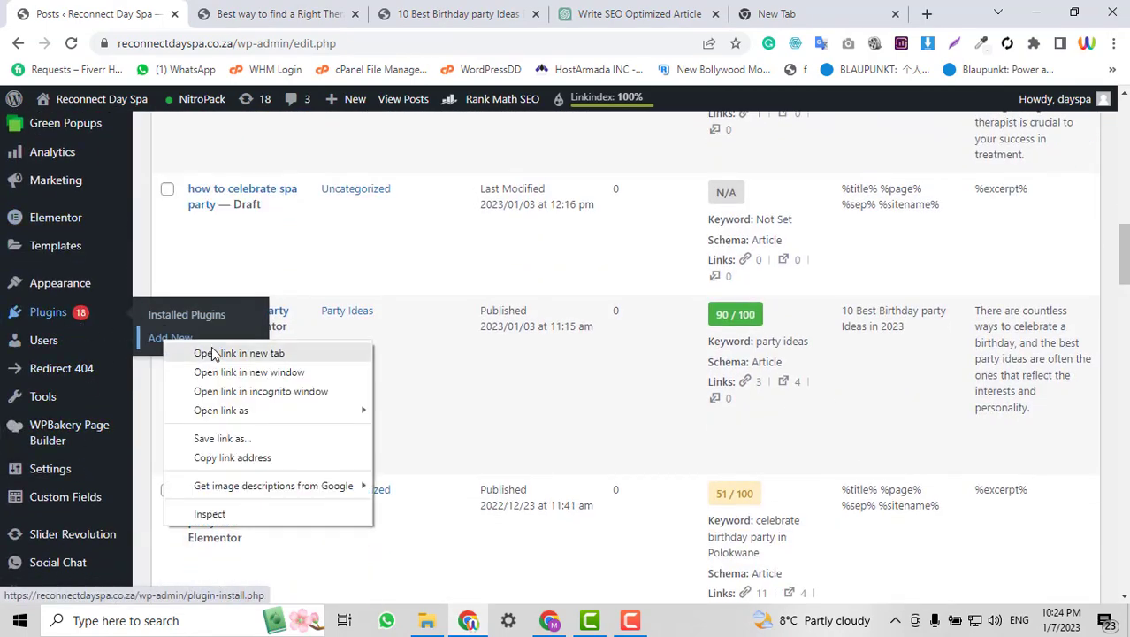
{"action": "left_click", "coordinate": [214, 353]}
Start a new post from the WordPress posts list.
{"action": "scroll", "coordinate": [214, 353], "scroll_direction": "up", "scroll_amount": 3}
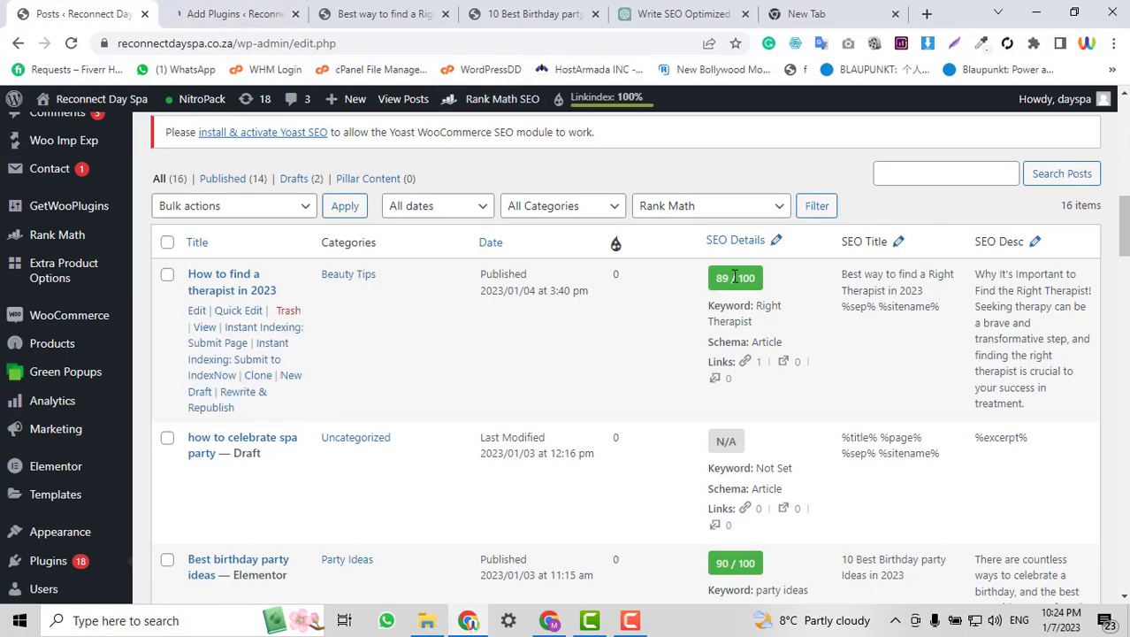
{"action": "left_click", "coordinate": [248, 13]}
{"action": "left_click", "coordinate": [88, 13]}
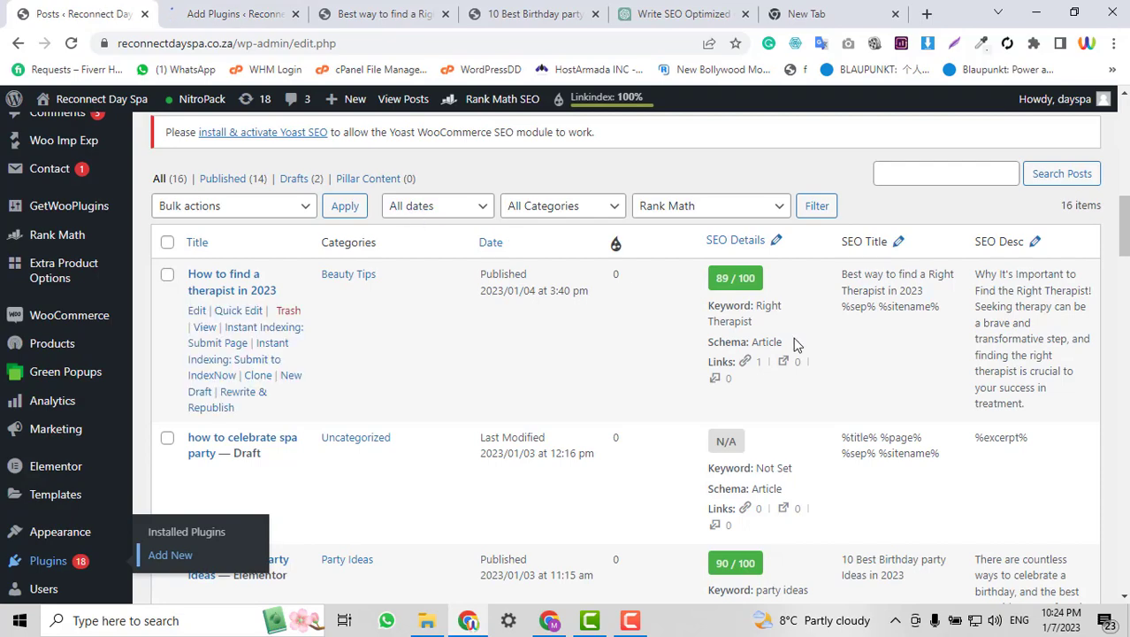
{"action": "scroll", "coordinate": [794, 337], "scroll_direction": "up", "scroll_amount": 2}
{"action": "scroll", "coordinate": [407, 376], "scroll_direction": "up", "scroll_amount": 4}
{"action": "scroll", "coordinate": [412, 382], "scroll_direction": "up", "scroll_amount": 4}
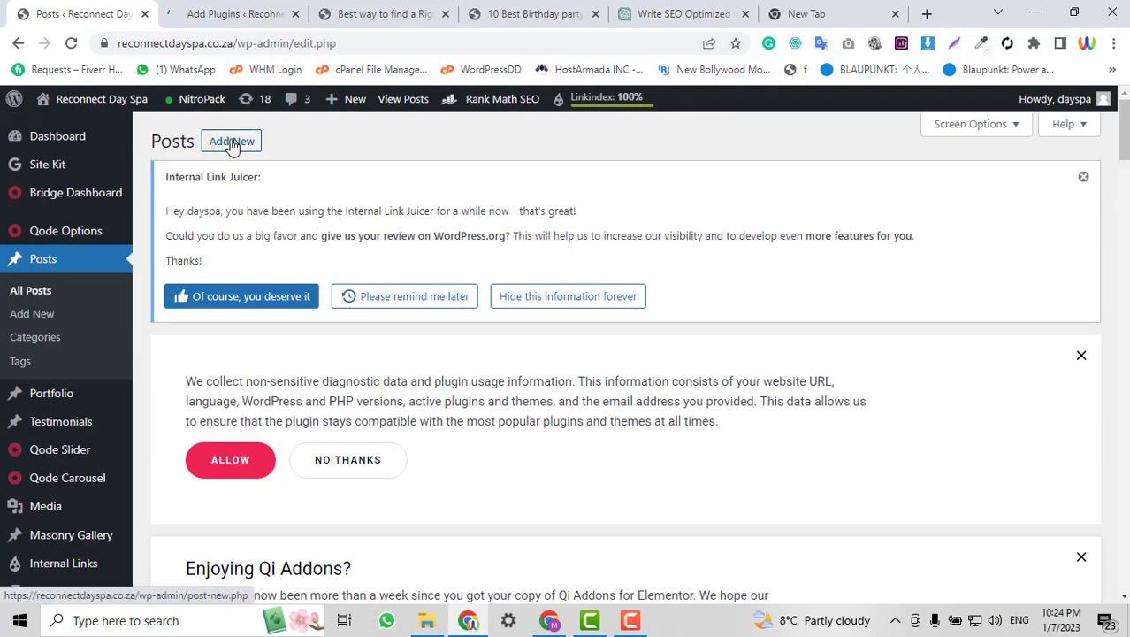
{"action": "left_click", "coordinate": [232, 143]}
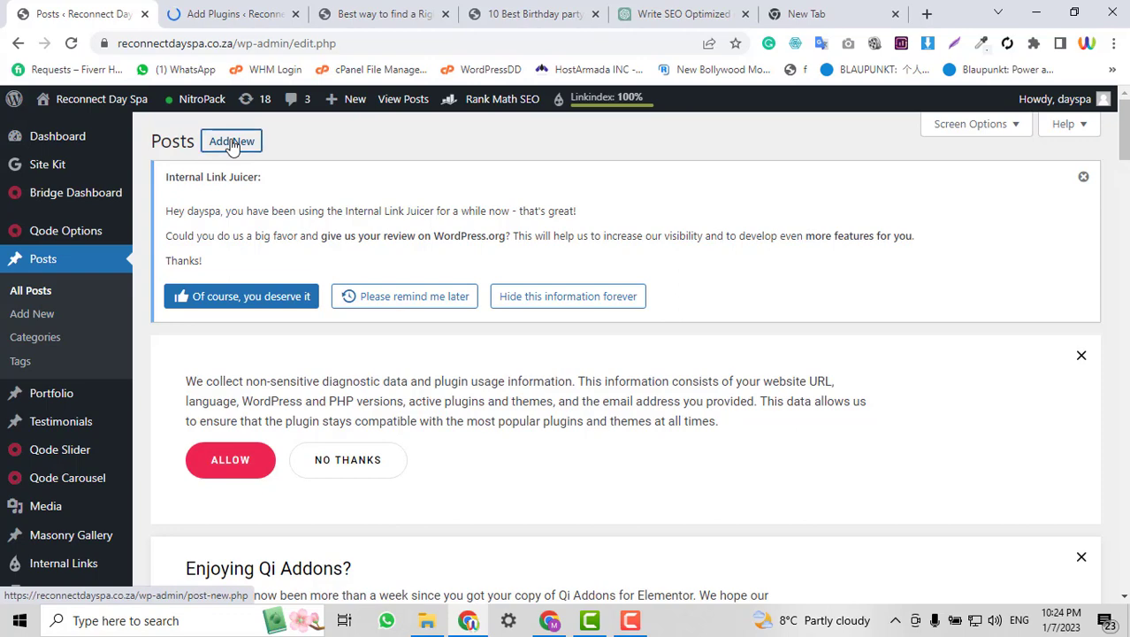
Switch to the ChatGPT conversation and copy the phrase "how to celebrate spa party" from the last prompt.
{"action": "left_click", "coordinate": [475, 7]}
{"action": "left_click", "coordinate": [385, 9]}
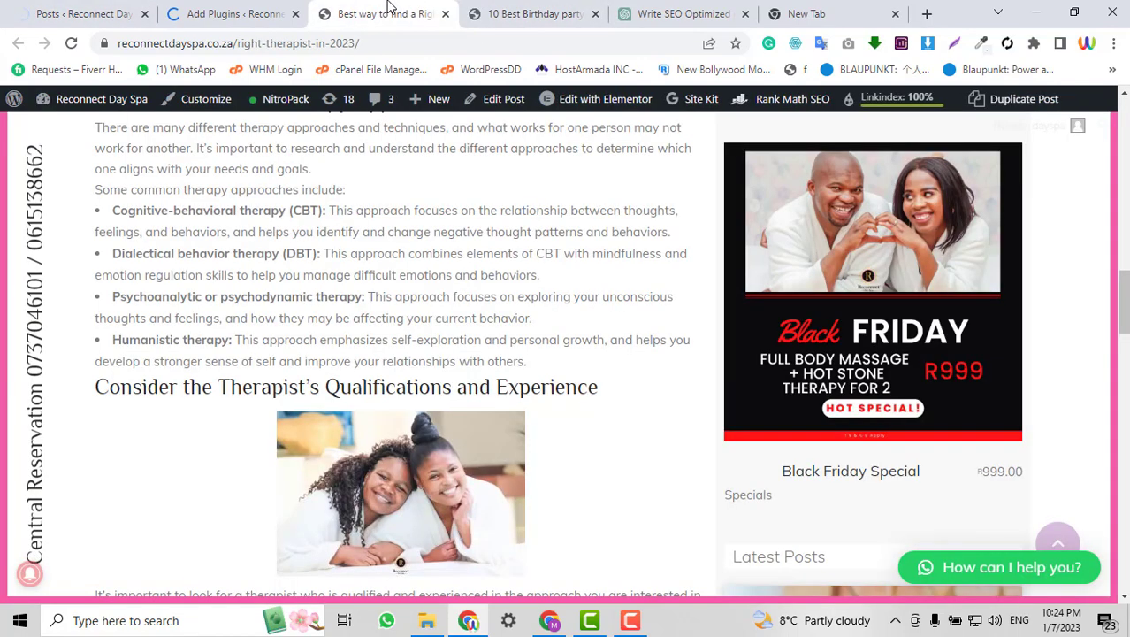
{"action": "left_click", "coordinate": [690, 11]}
{"action": "scroll", "coordinate": [778, 348], "scroll_direction": "up", "scroll_amount": 10}
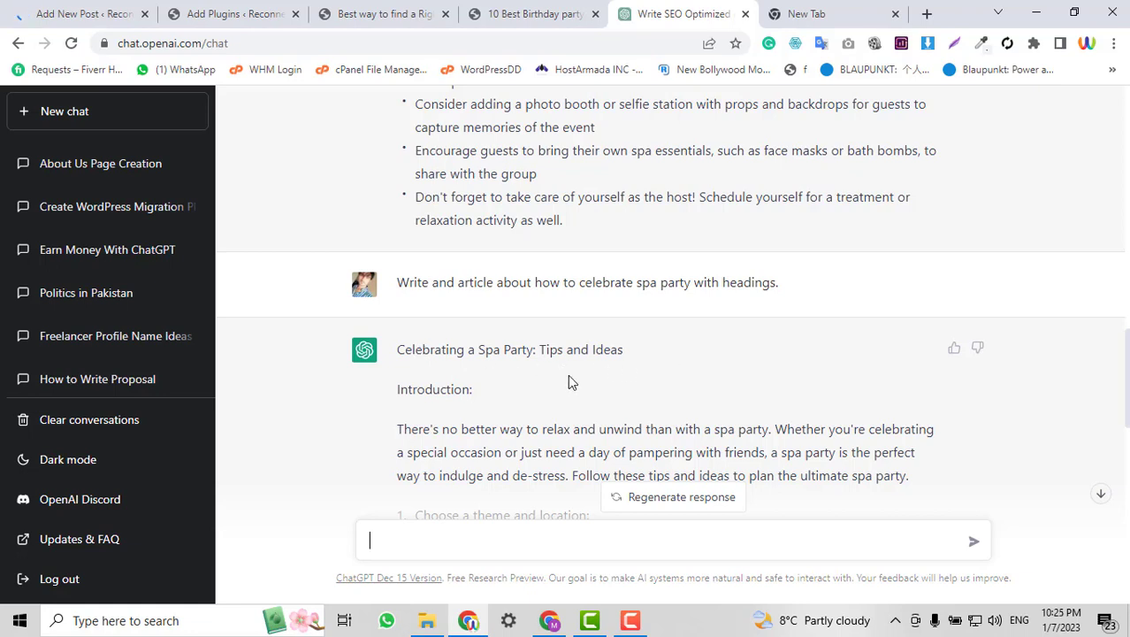
{"action": "left_click_drag", "start_coordinate": [535, 281], "coordinate": [695, 286]}
{"action": "key", "text": "ctrl+c"}
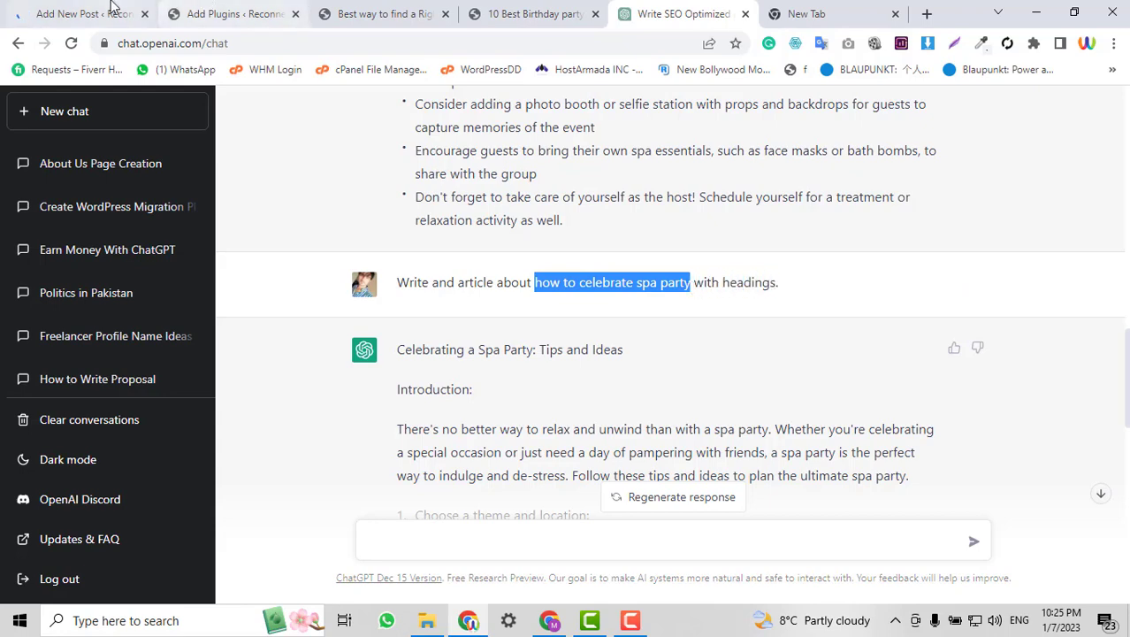
Return to the new WordPress post and paste "how to celebrate spa party" as its title.
{"action": "left_click", "coordinate": [113, 7]}
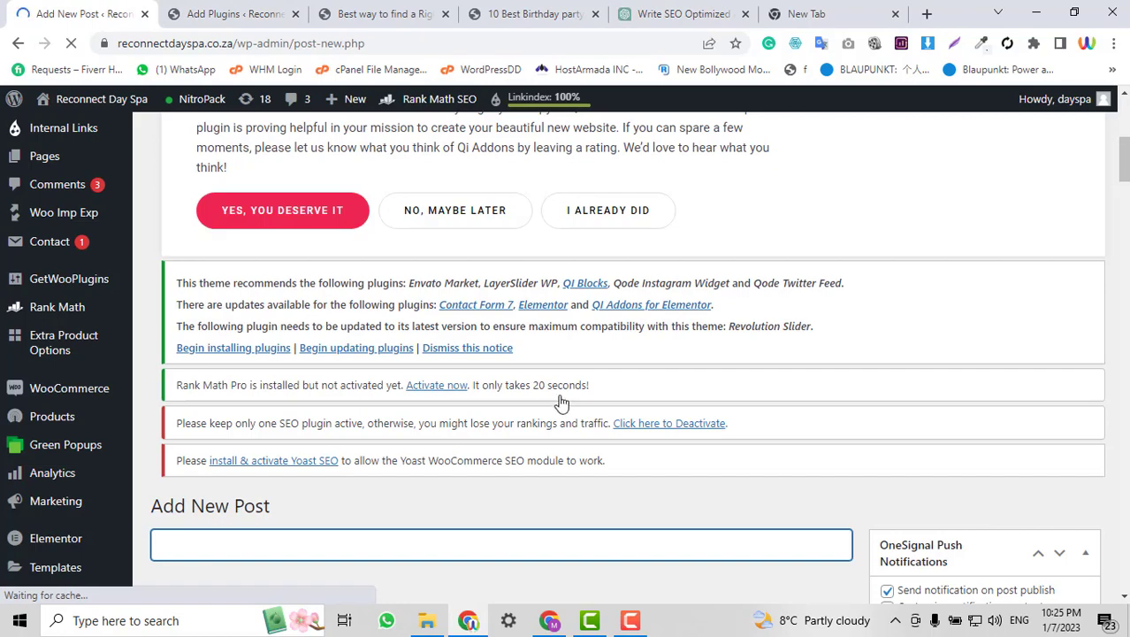
{"action": "scroll", "coordinate": [364, 358], "scroll_direction": "down", "scroll_amount": 3}
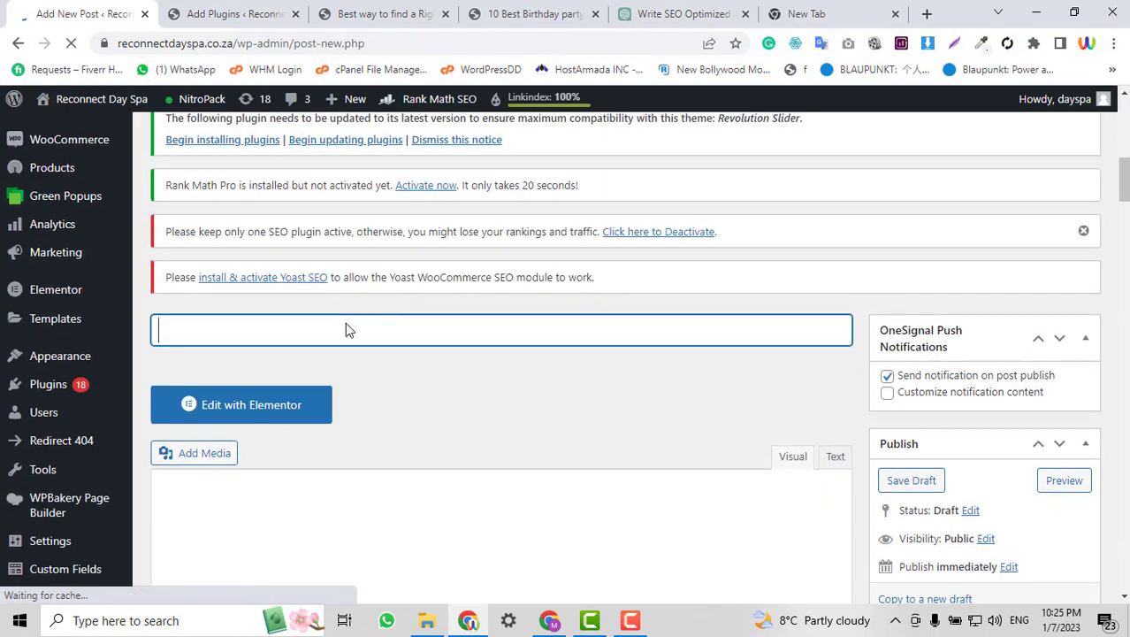
{"action": "scroll", "coordinate": [480, 458], "scroll_direction": "down", "scroll_amount": 7}
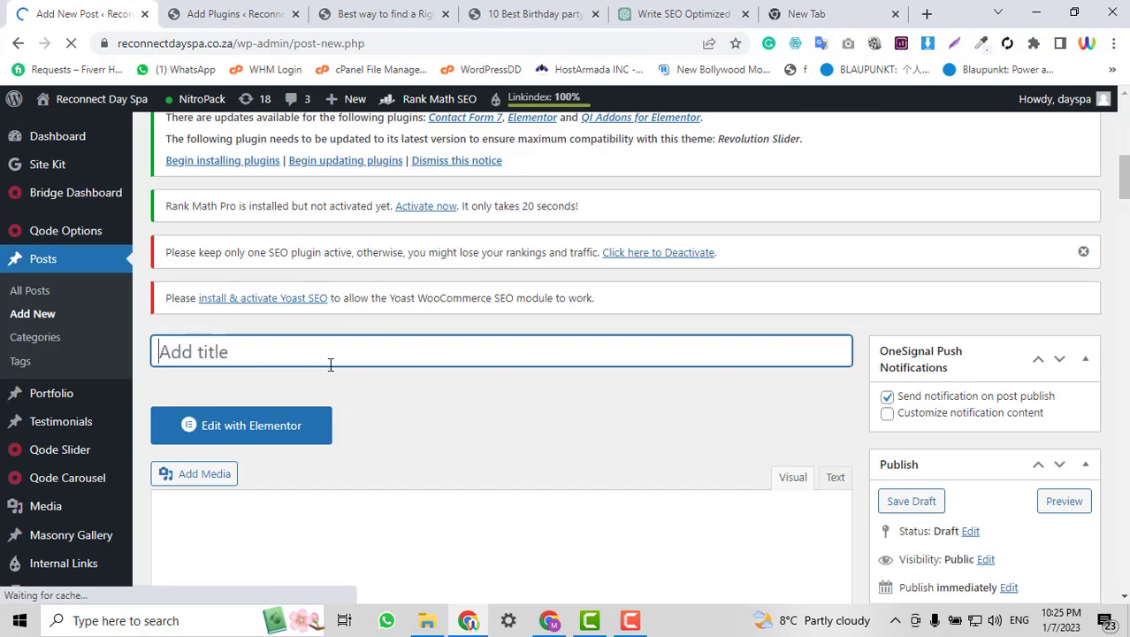
{"action": "key", "text": "ctrl+Tab"}
{"action": "left_click", "coordinate": [83, 10]}
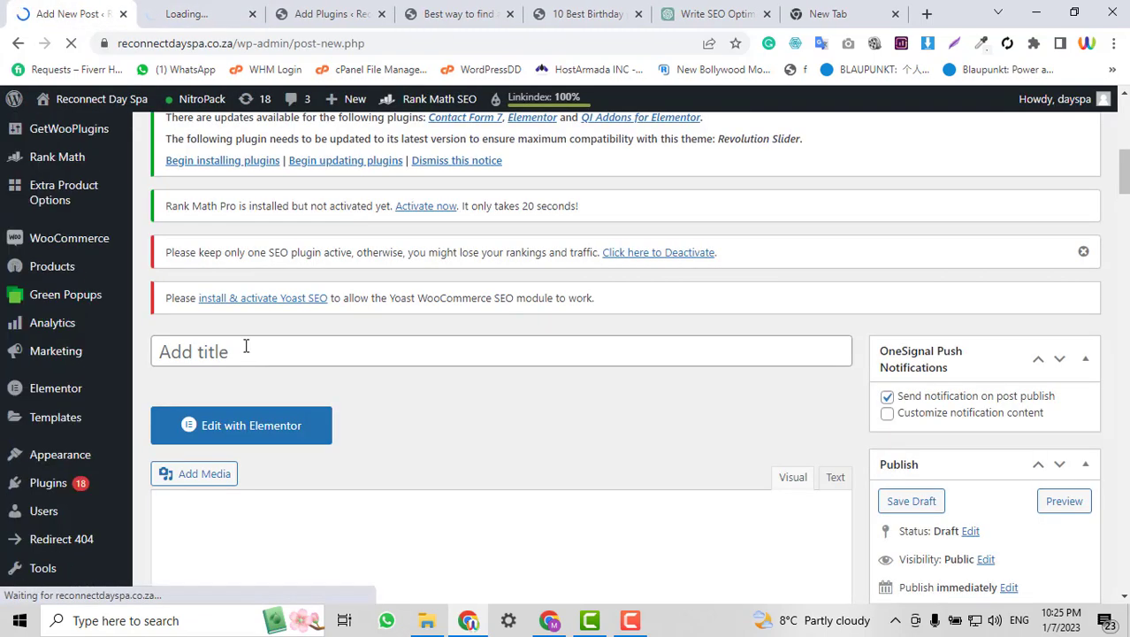
{"action": "left_click", "coordinate": [246, 346]}
{"action": "key", "text": "ctrl+v"}
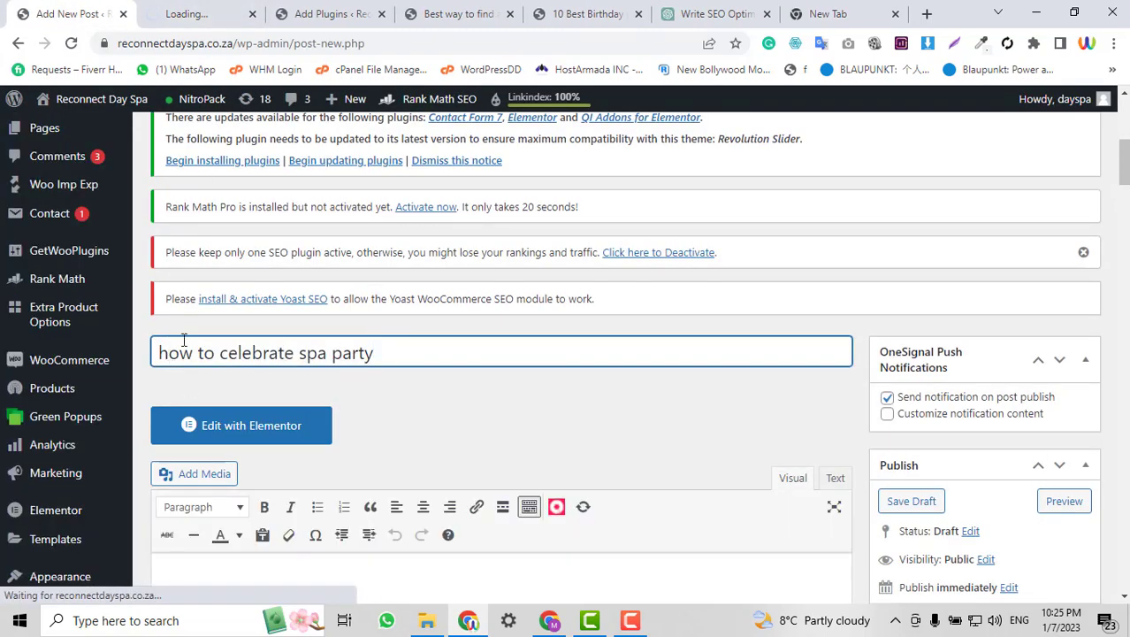
Capitalize the title's first letter and extend it to read "How to celebrate spa party in 2023".
{"action": "key", "text": "BackSpace"}
{"action": "type", "text": "H"}
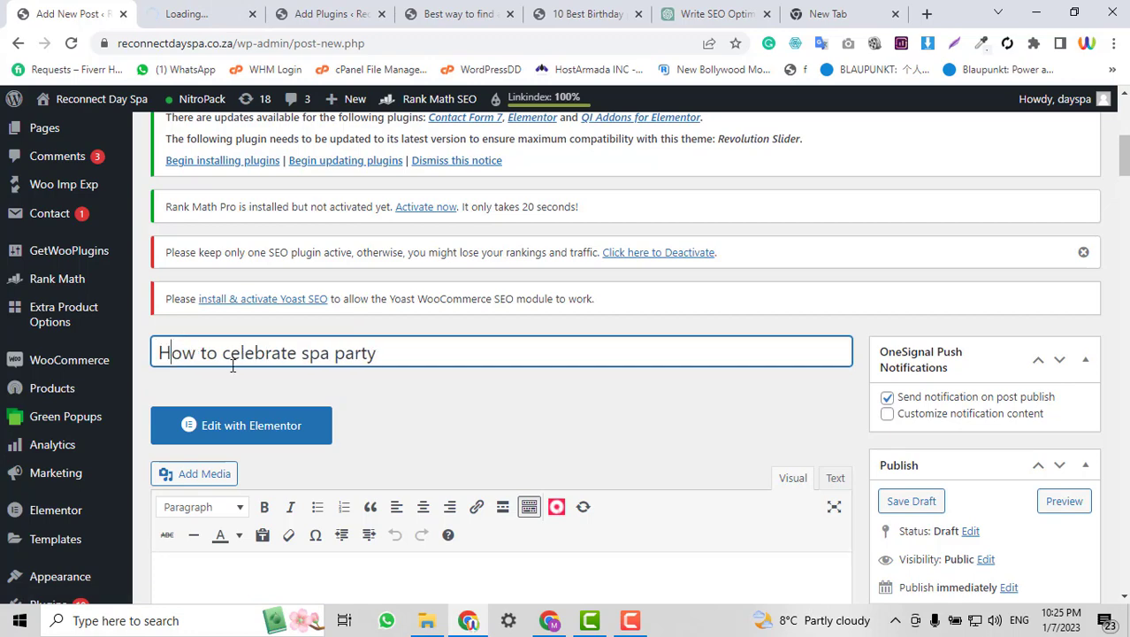
{"action": "left_click", "coordinate": [372, 353]}
{"action": "type", "text": "in 2"}
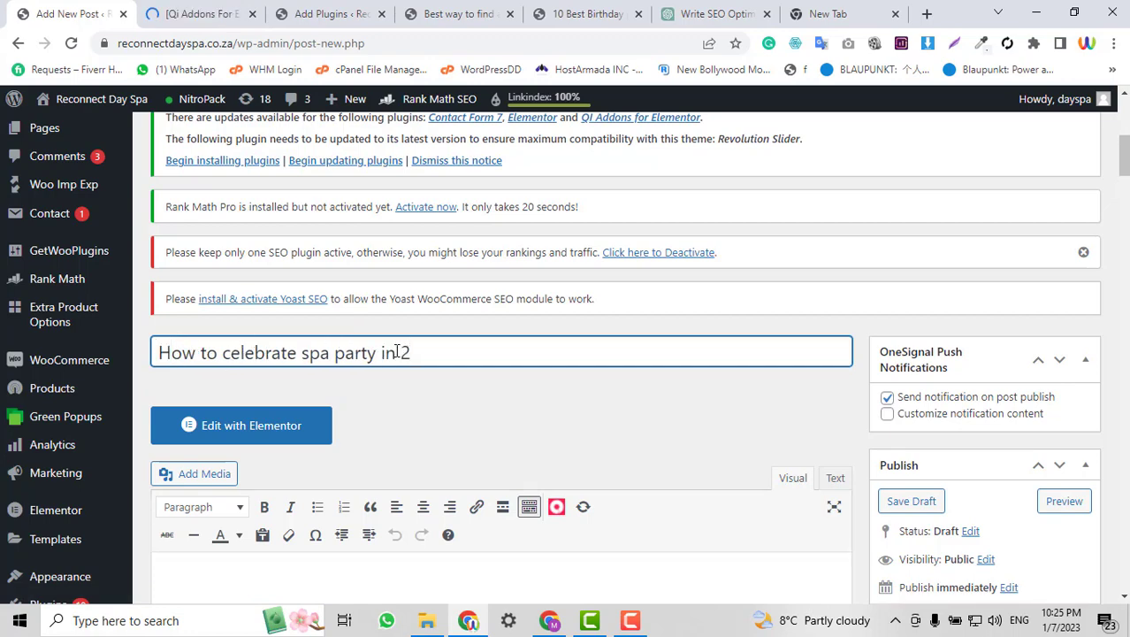
{"action": "type", "text": "023"}
{"action": "scroll", "coordinate": [397, 351], "scroll_direction": "down", "scroll_amount": 3}
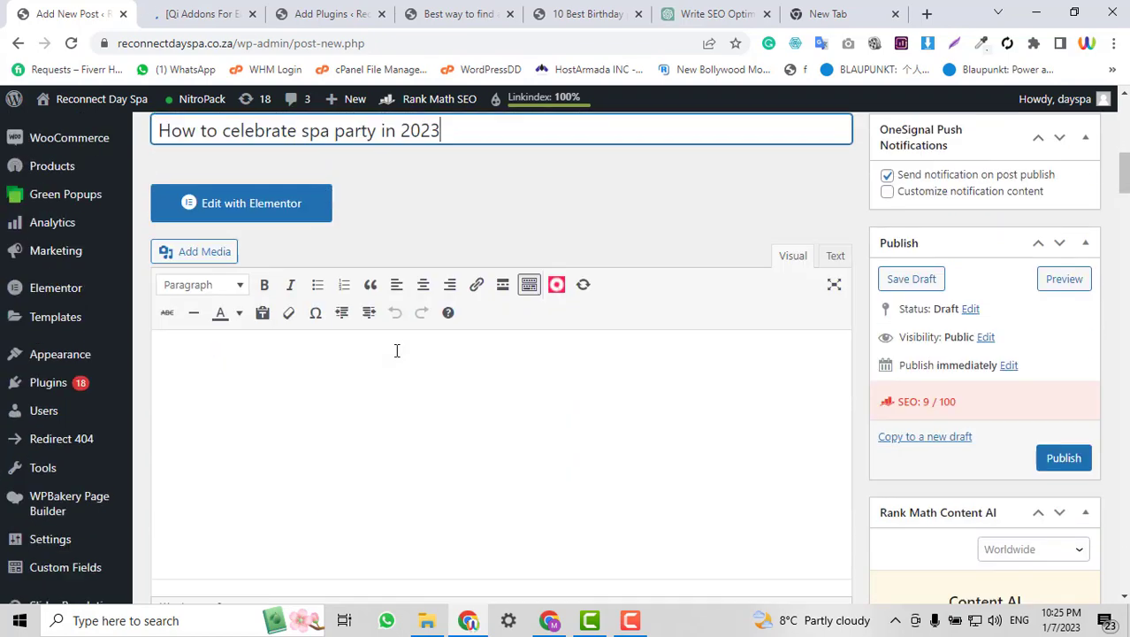
{"action": "scroll", "coordinate": [433, 379], "scroll_direction": "up", "scroll_amount": 3}
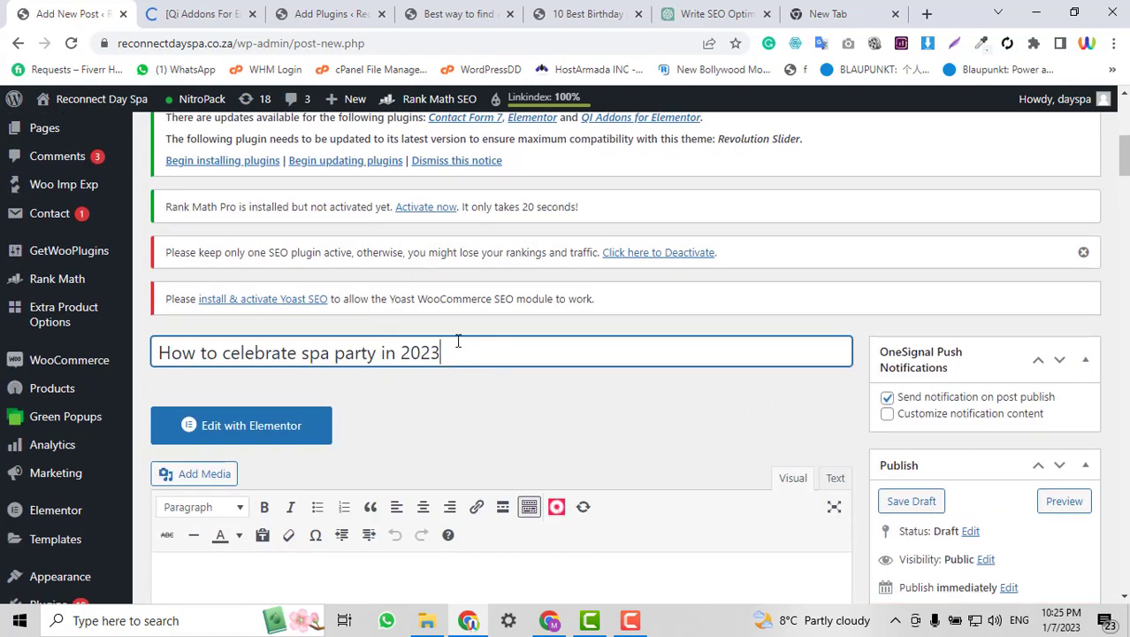
{"action": "scroll", "coordinate": [605, 359], "scroll_direction": "down", "scroll_amount": 5}
Switch back to ChatGPT and copy the generated spa party article from "Introduction:" through the end of the conclusion.
{"action": "left_click", "coordinate": [335, 14]}
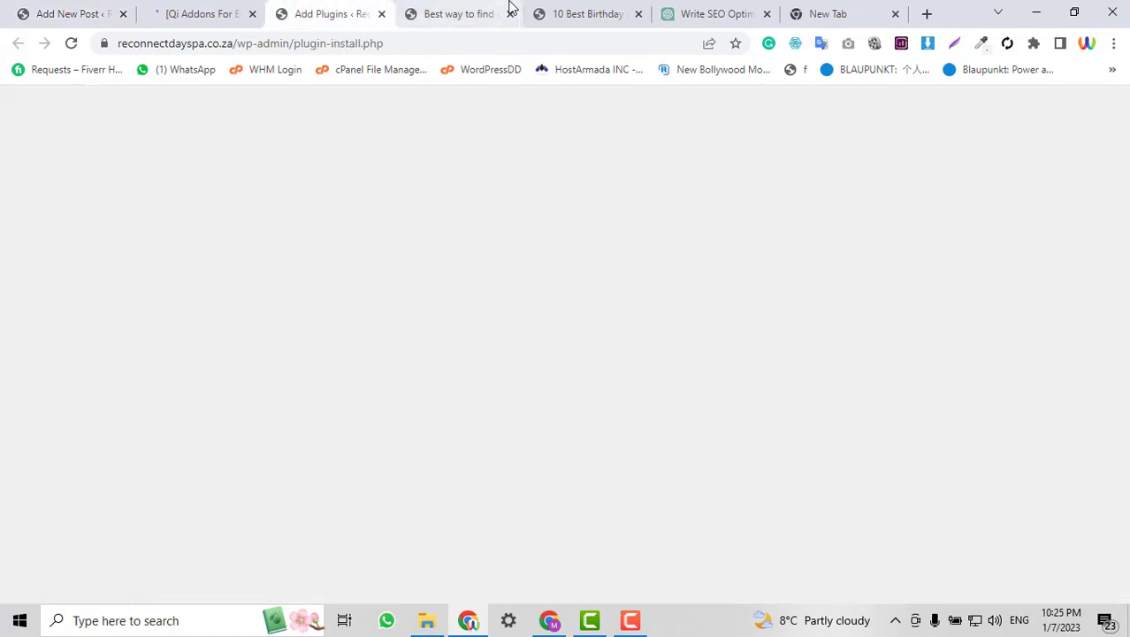
{"action": "left_click", "coordinate": [575, 13]}
{"action": "left_click", "coordinate": [717, 13]}
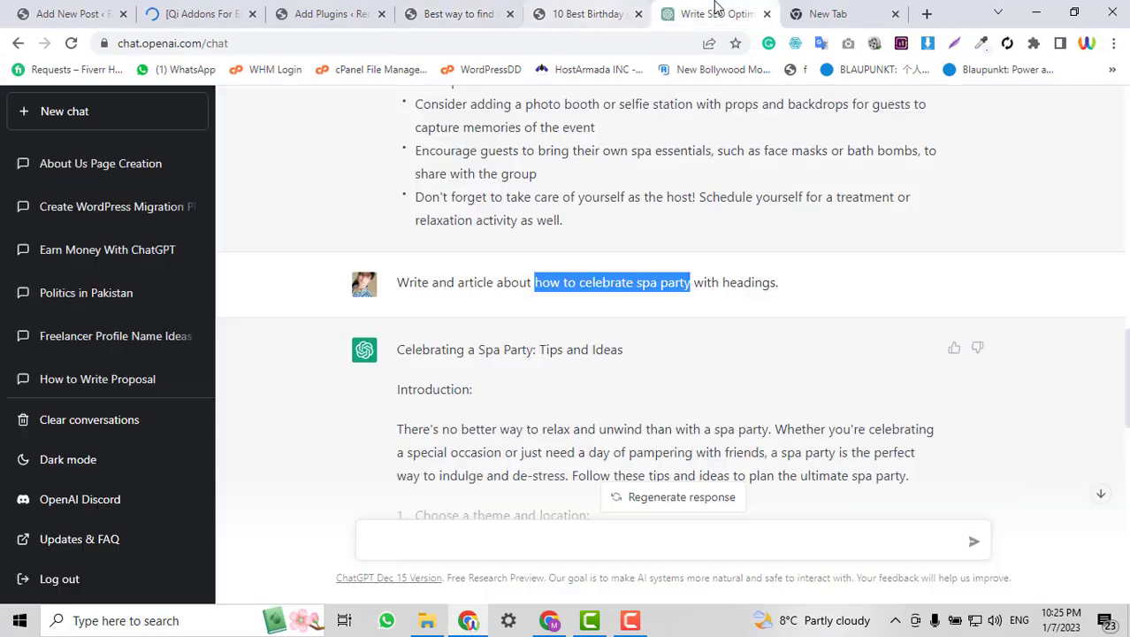
{"action": "scroll", "coordinate": [592, 310], "scroll_direction": "down", "scroll_amount": 1}
{"action": "scroll", "coordinate": [520, 311], "scroll_direction": "down", "scroll_amount": 2}
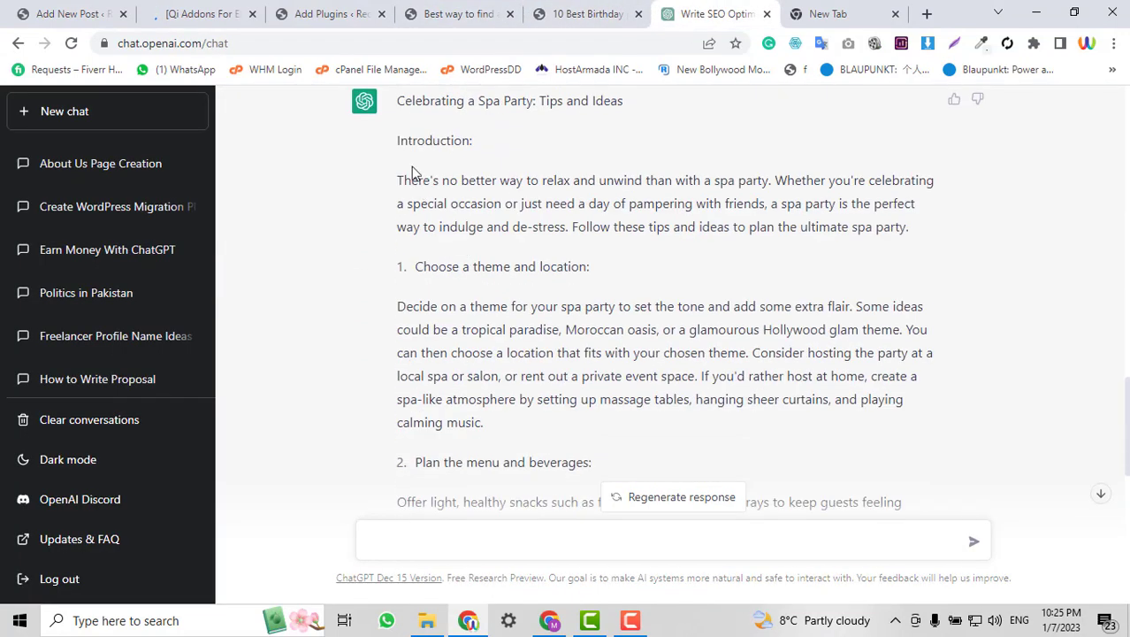
{"action": "left_click_drag", "start_coordinate": [397, 139], "coordinate": [775, 417]}
{"action": "scroll", "coordinate": [598, 329], "scroll_direction": "down", "scroll_amount": 4}
{"action": "scroll", "coordinate": [661, 315], "scroll_direction": "down", "scroll_amount": 4}
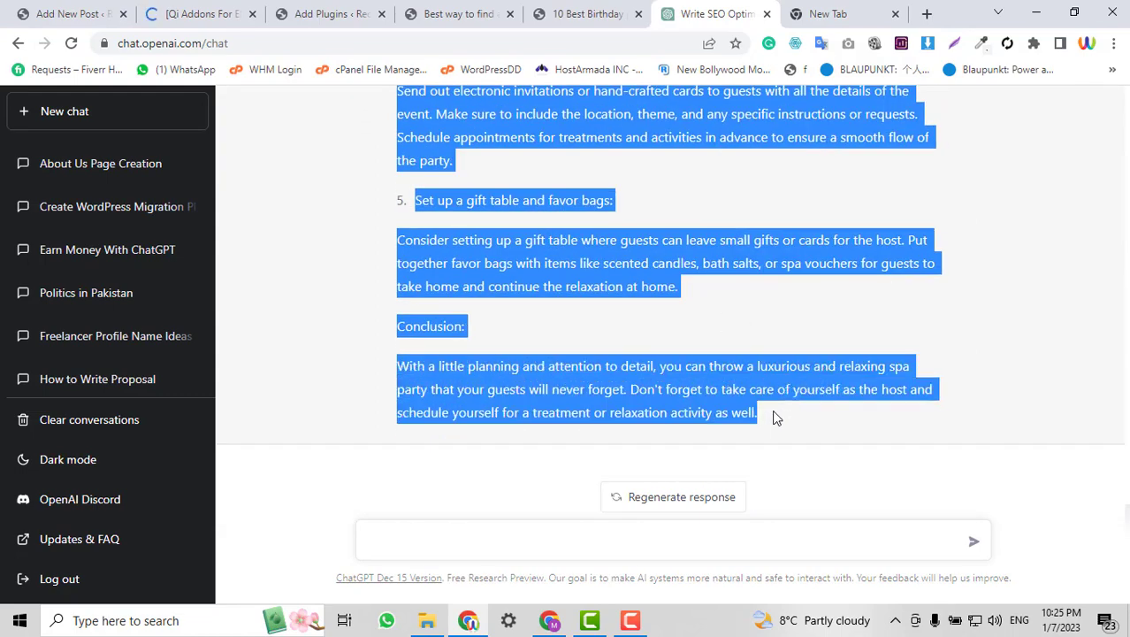
Paste the copied article into the content area of the new WordPress post.
{"action": "left_click", "coordinate": [84, 13]}
{"action": "scroll", "coordinate": [391, 338], "scroll_direction": "up", "scroll_amount": 2}
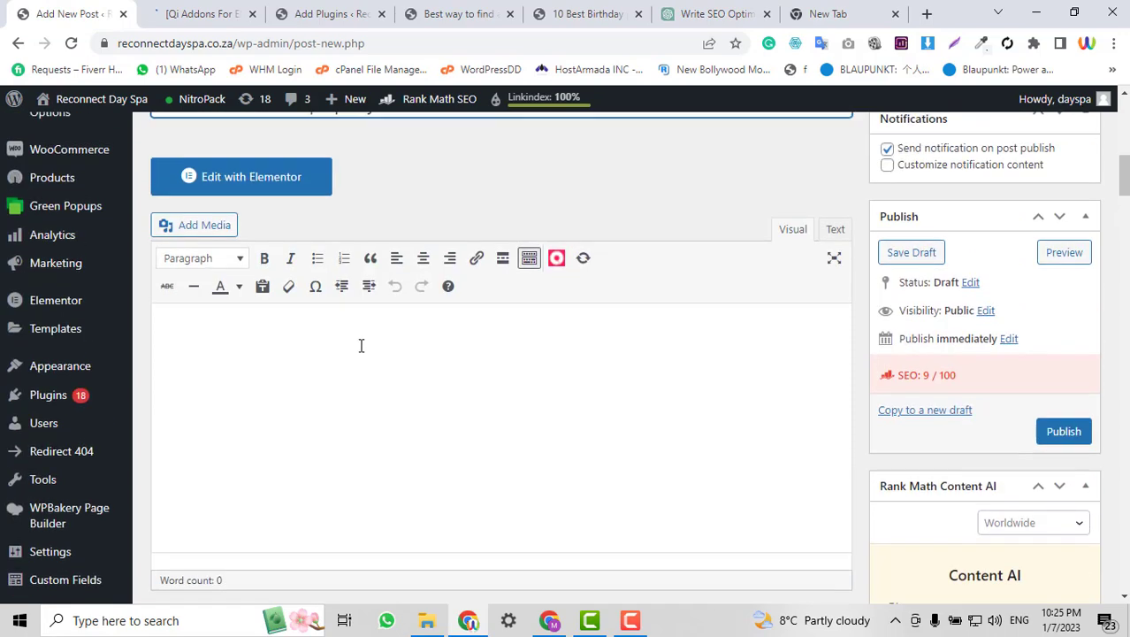
{"action": "left_click", "coordinate": [315, 388]}
{"action": "key", "text": "ctrl+v"}
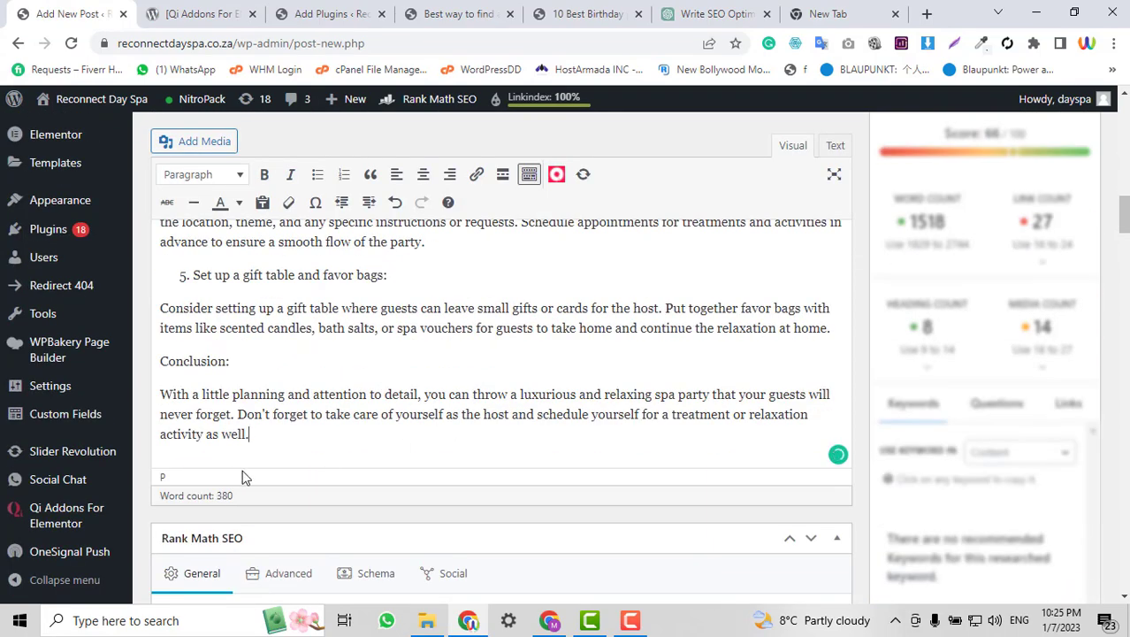
Look over the post's title, pasted article content and Rank Math SEO section.
{"action": "scroll", "coordinate": [281, 424], "scroll_direction": "down", "scroll_amount": 2}
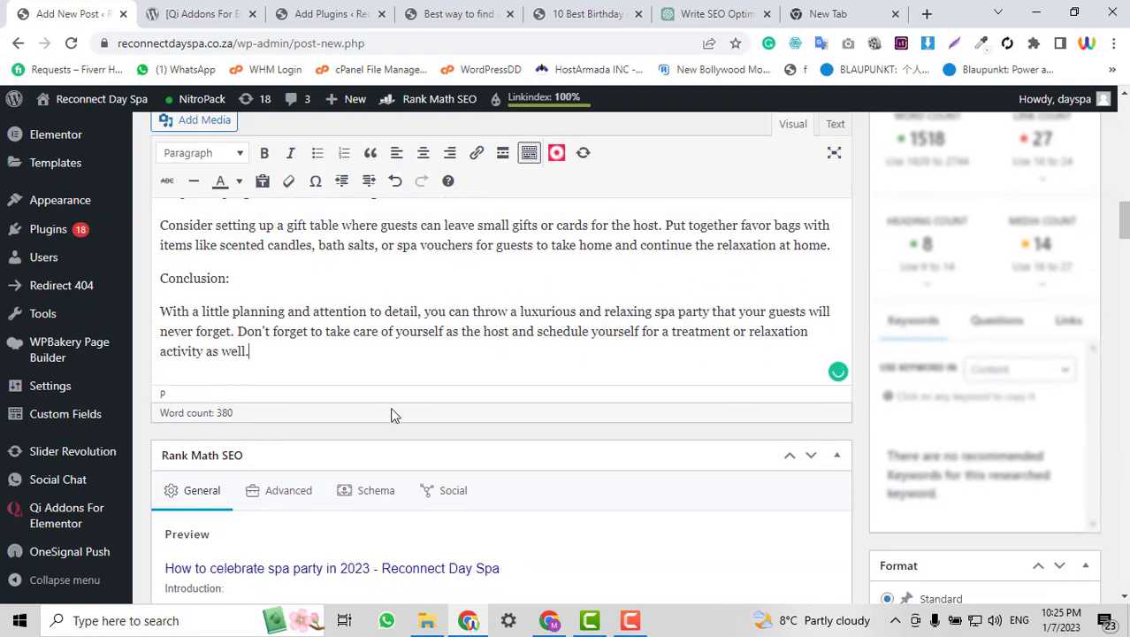
{"action": "scroll", "coordinate": [393, 411], "scroll_direction": "up", "scroll_amount": 15}
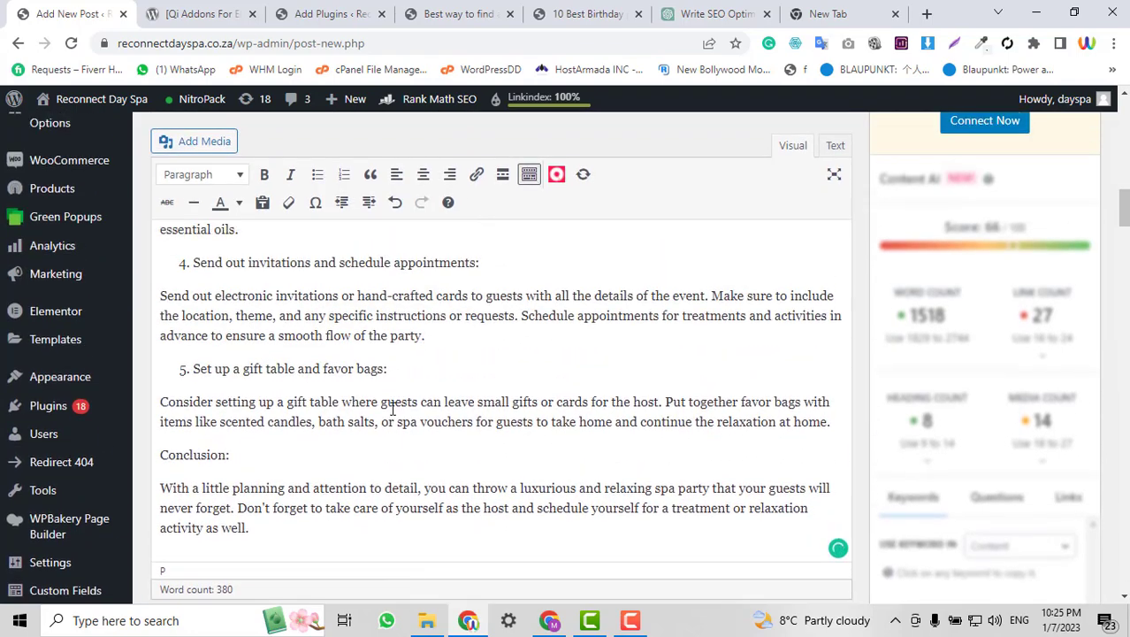
{"action": "scroll", "coordinate": [393, 411], "scroll_direction": "down", "scroll_amount": 20}
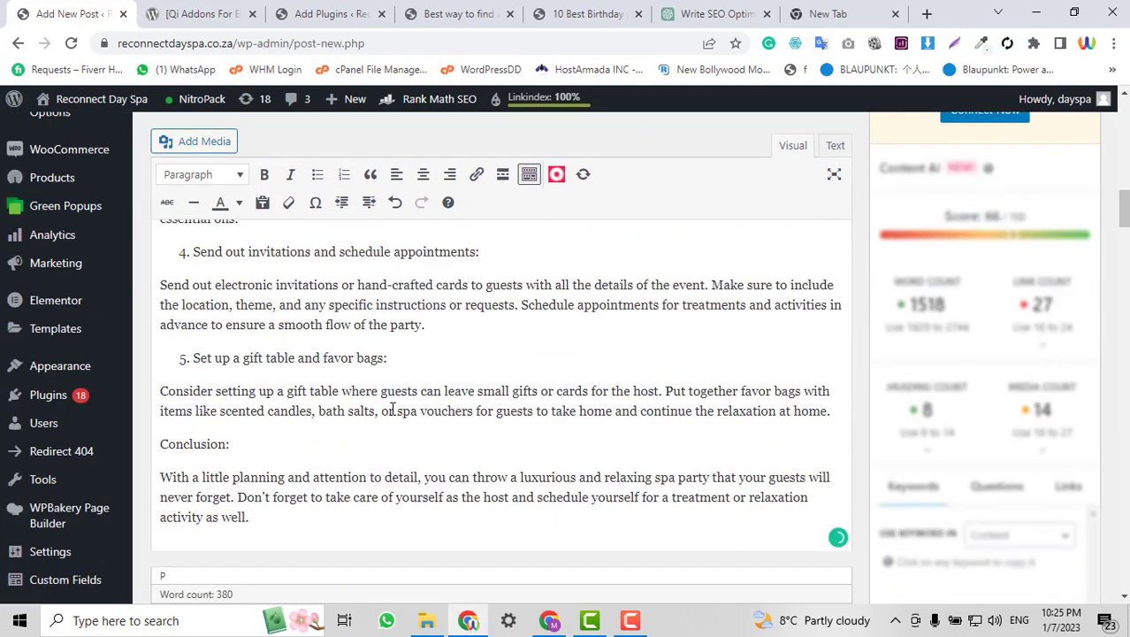
{"action": "scroll", "coordinate": [350, 364], "scroll_direction": "up", "scroll_amount": 4}
{"action": "scroll", "coordinate": [354, 370], "scroll_direction": "down", "scroll_amount": 4}
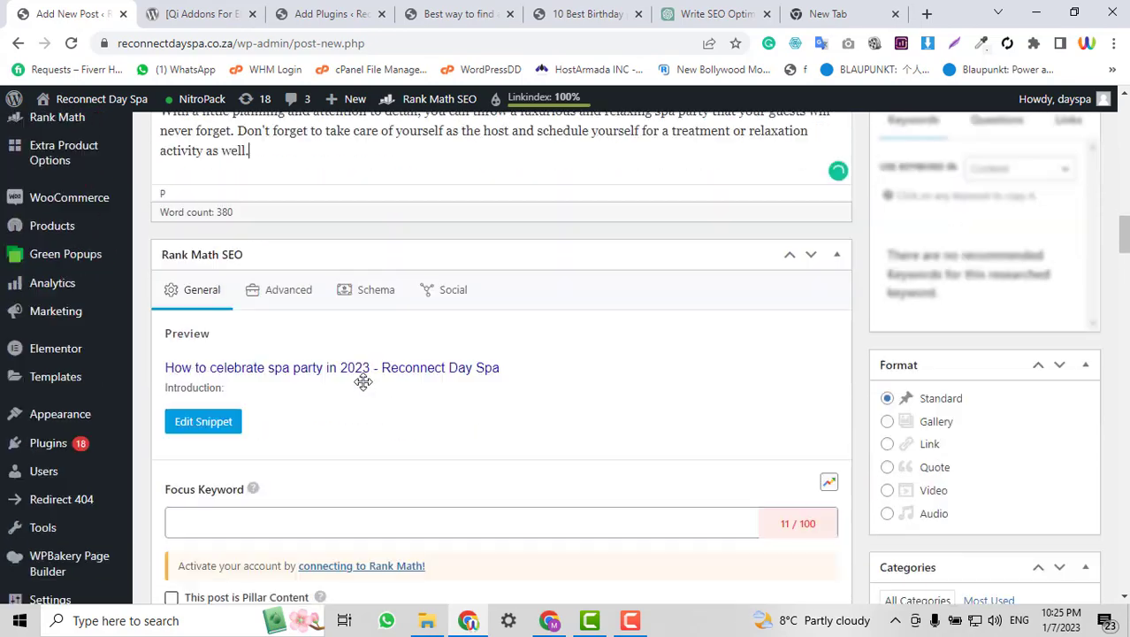
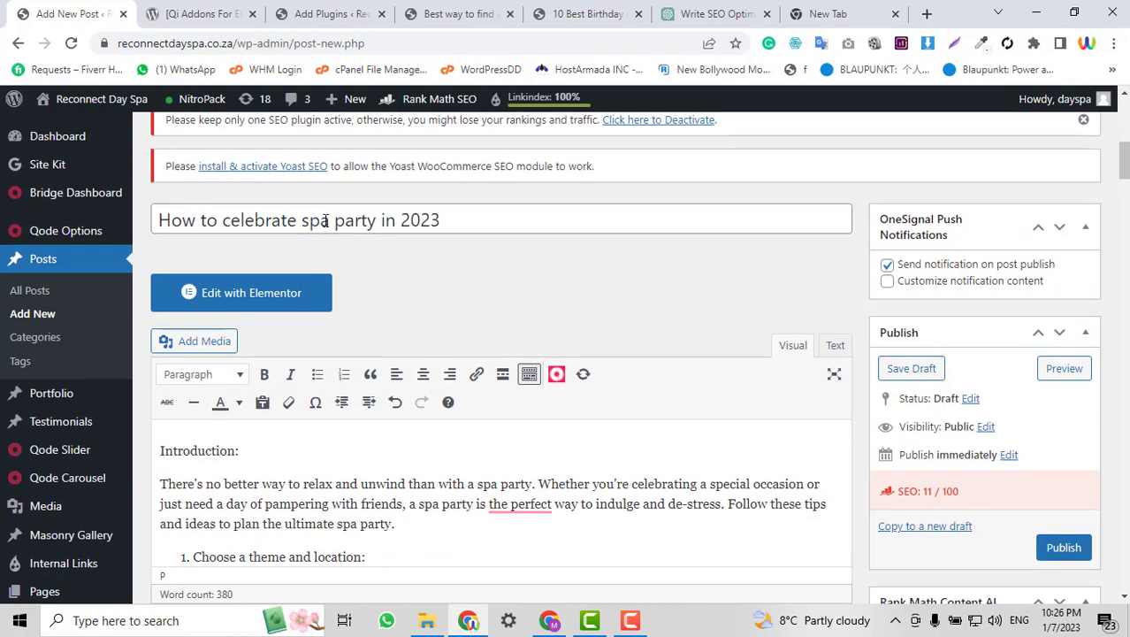
{"action": "scroll", "coordinate": [391, 248], "scroll_direction": "down", "scroll_amount": 1}
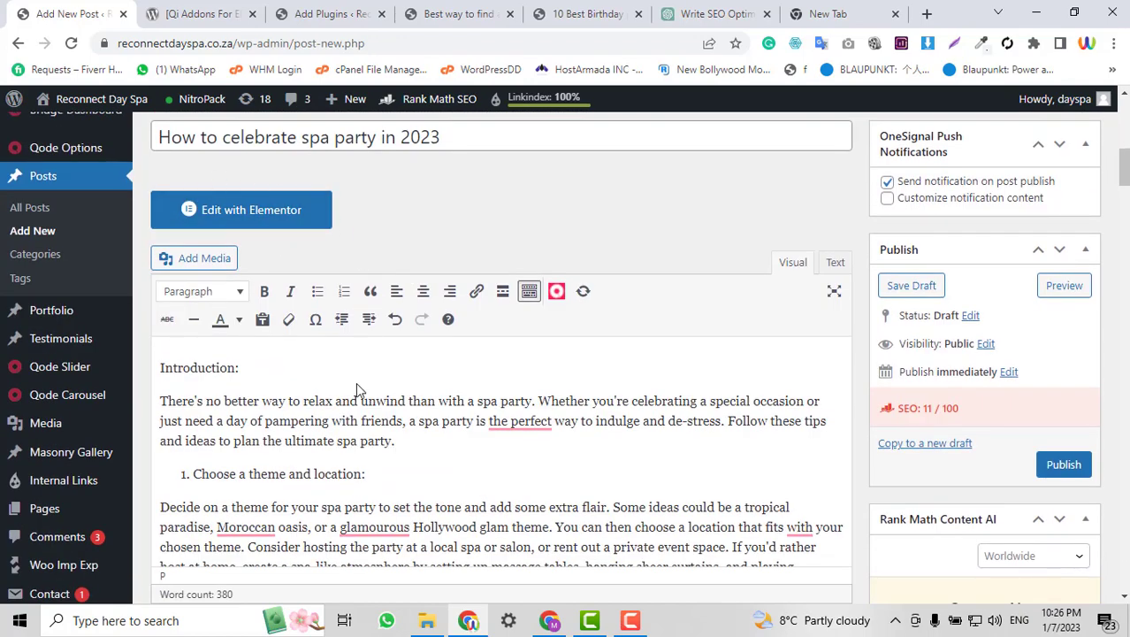
{"action": "scroll", "coordinate": [356, 382], "scroll_direction": "up", "scroll_amount": 1}
{"action": "scroll", "coordinate": [355, 382], "scroll_direction": "down", "scroll_amount": 2}
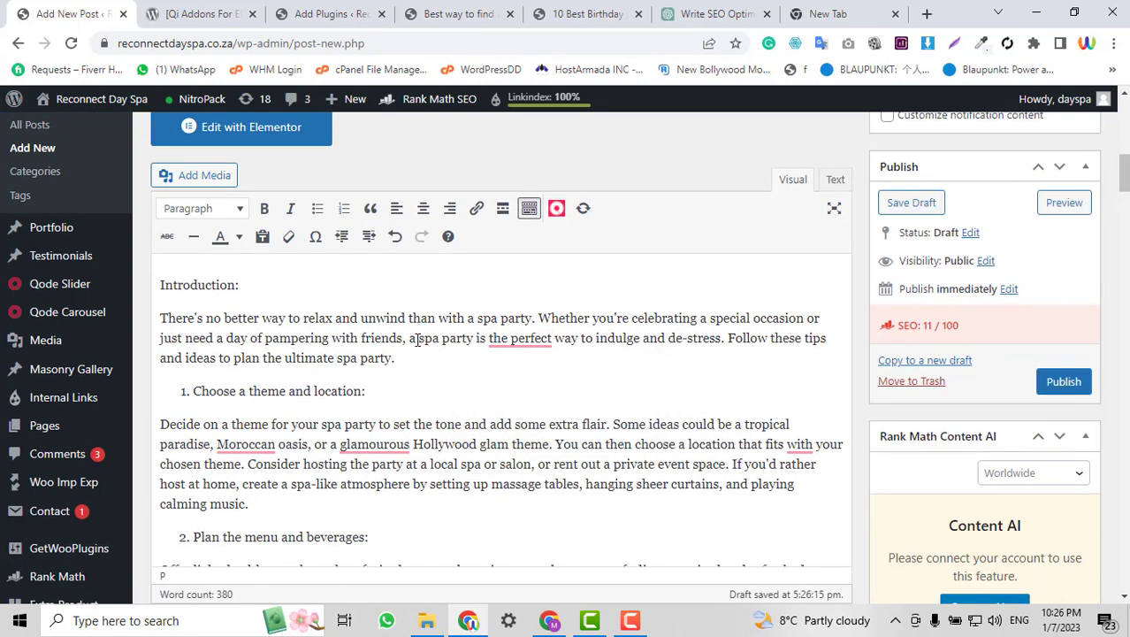
Copy the introduction's opening text through "pampering with friends" and paste it as the description in the Rank Math snippet editor.
{"action": "left_click_drag", "start_coordinate": [405, 338], "coordinate": [159, 316]}
{"action": "key", "text": "ctrl+c"}
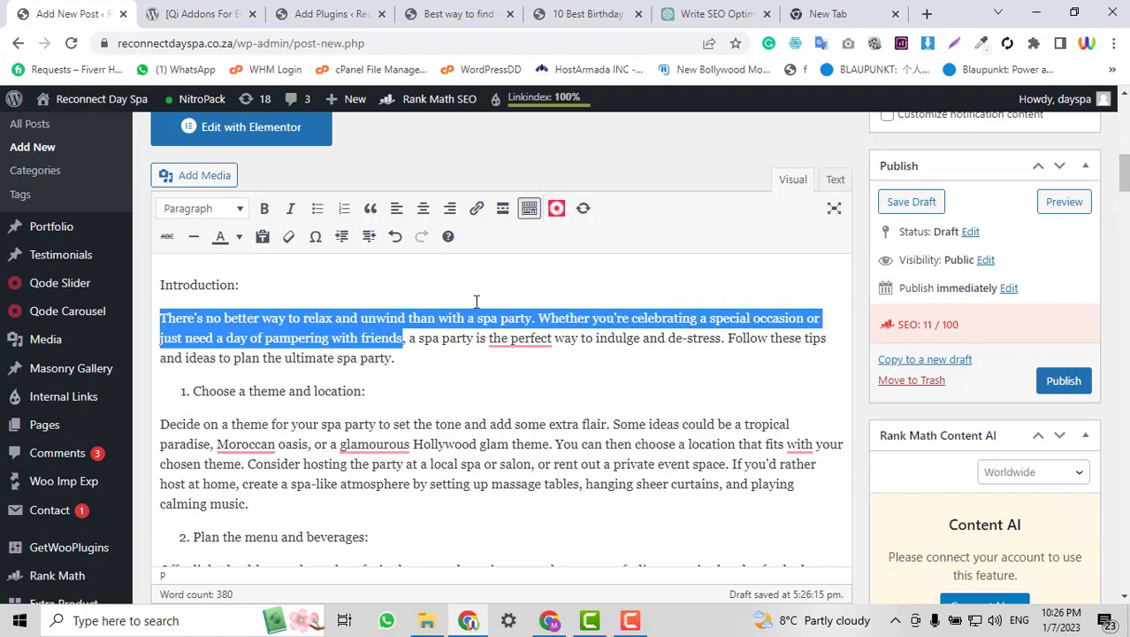
{"action": "scroll", "coordinate": [476, 302], "scroll_direction": "down", "scroll_amount": 15}
{"action": "scroll", "coordinate": [373, 285], "scroll_direction": "up", "scroll_amount": 2}
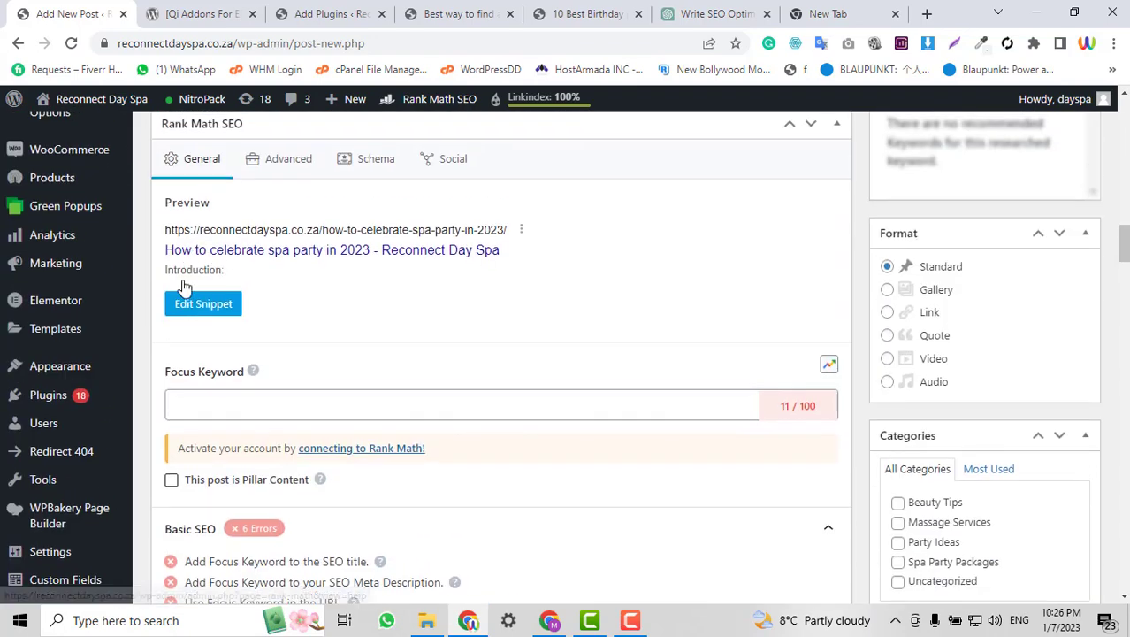
{"action": "left_click", "coordinate": [230, 304]}
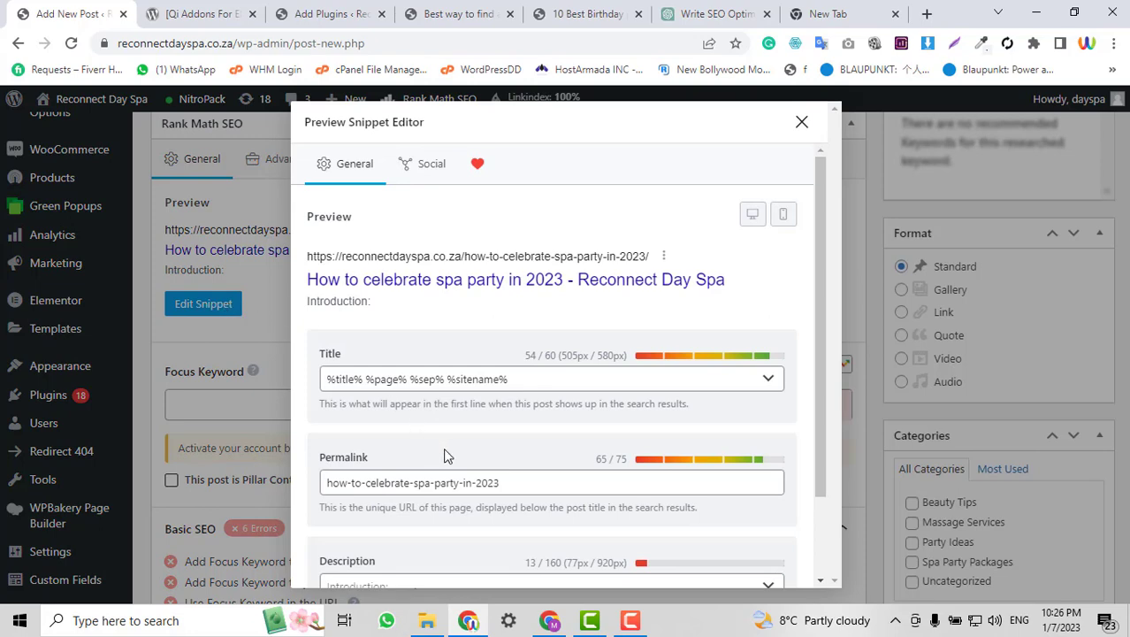
{"action": "scroll", "coordinate": [445, 455], "scroll_direction": "down", "scroll_amount": 2}
{"action": "left_click", "coordinate": [445, 486]}
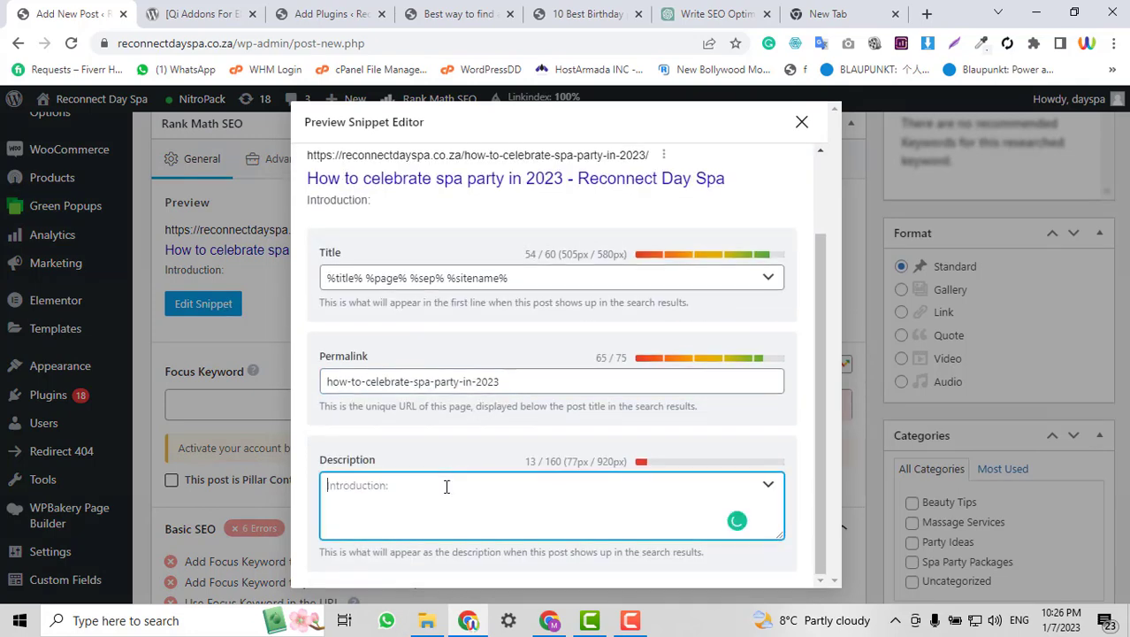
{"action": "key", "text": "ctrl+v"}
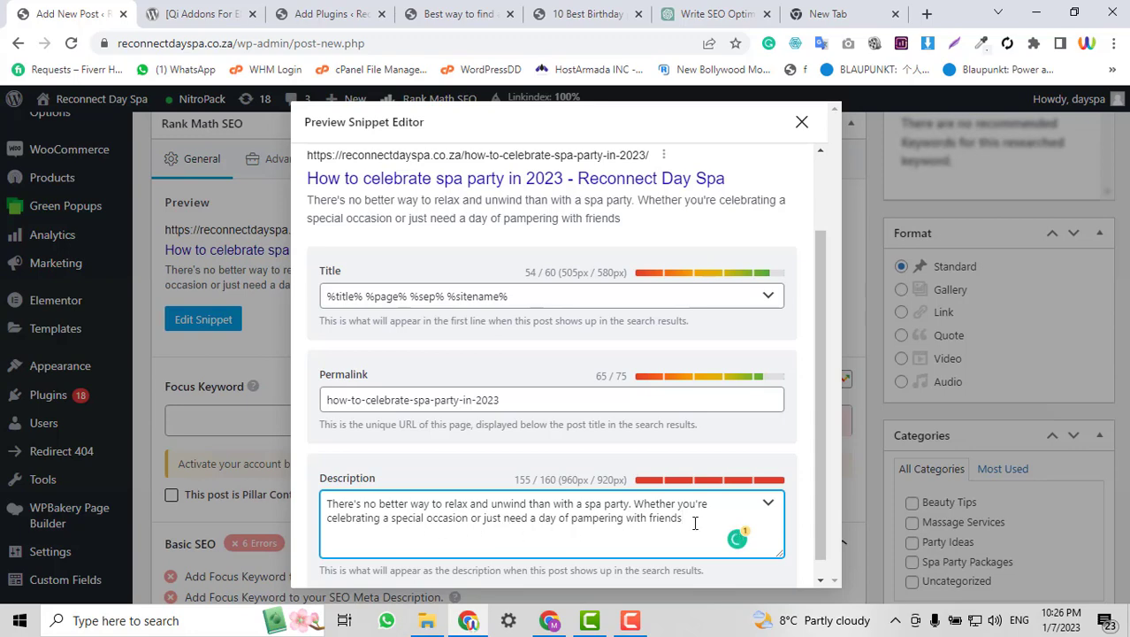
Shorten the snippet description so it ends with "or just need a day." and close the snippet editor.
{"action": "left_click_drag", "start_coordinate": [695, 523], "coordinate": [562, 520]}
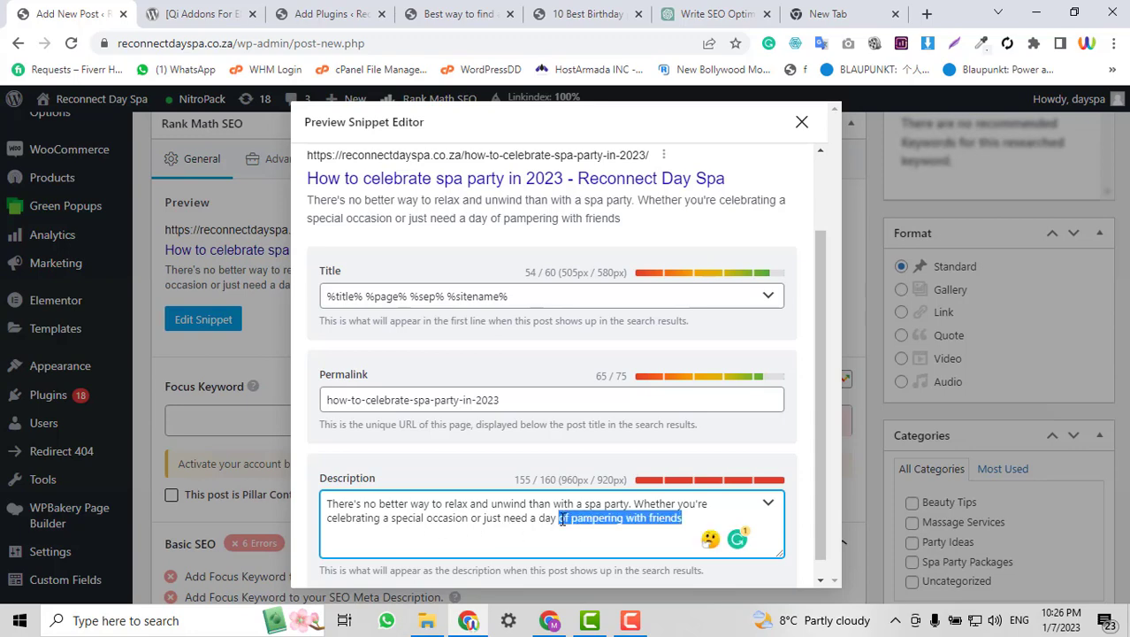
{"action": "key", "text": "BackSpace"}
{"action": "scroll", "coordinate": [466, 574], "scroll_direction": "down", "scroll_amount": 1}
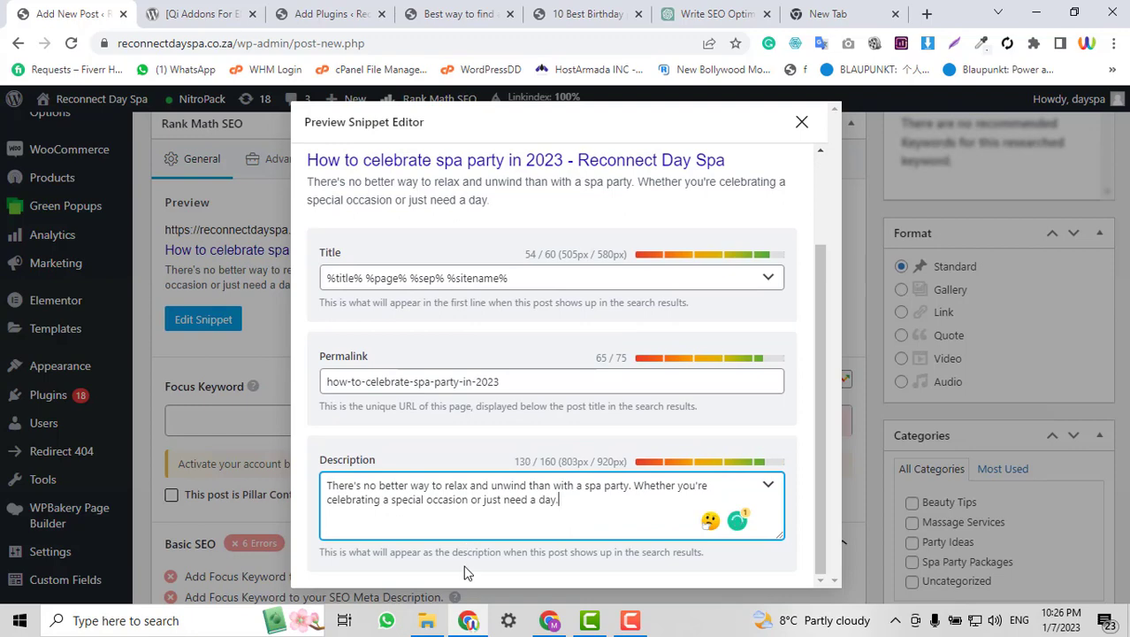
{"action": "left_click", "coordinate": [801, 121]}
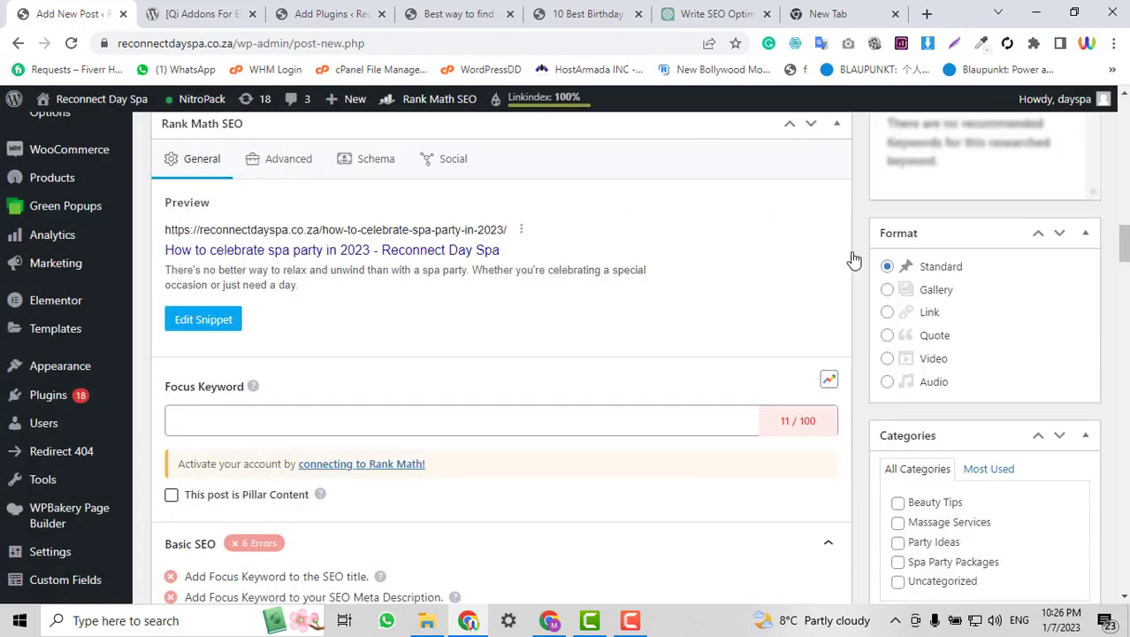
Add "celebrate spa party" as the post's focus keyword in Rank Math SEO.
{"action": "scroll", "coordinate": [676, 318], "scroll_direction": "down", "scroll_amount": 2}
{"action": "left_click", "coordinate": [259, 257]}
{"action": "scroll", "coordinate": [473, 235], "scroll_direction": "up", "scroll_amount": 2}
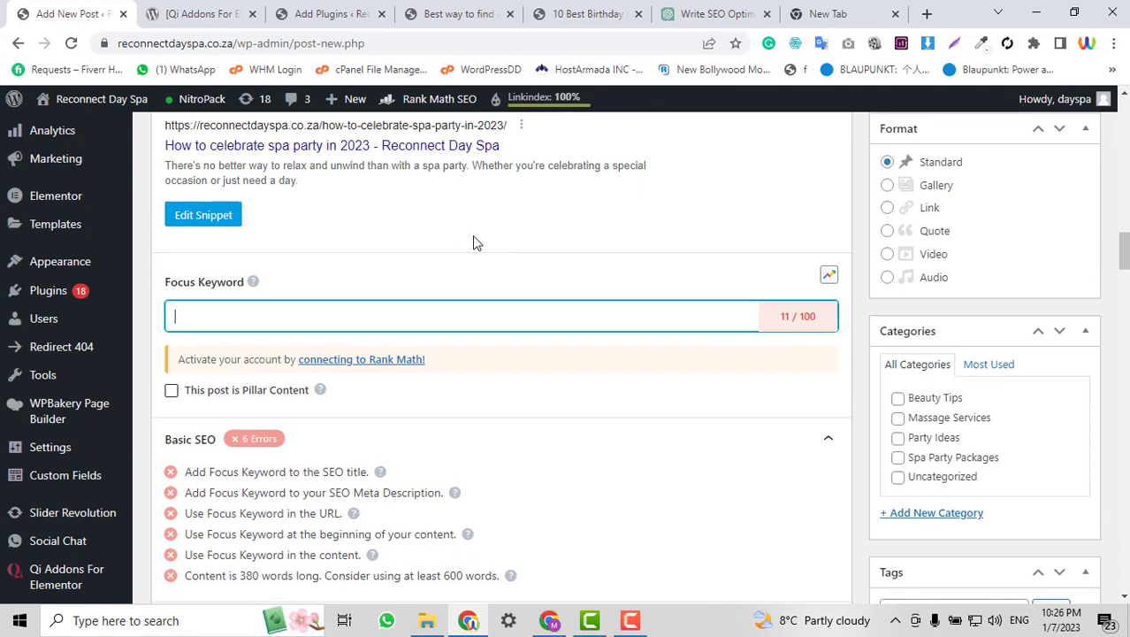
{"action": "scroll", "coordinate": [489, 291], "scroll_direction": "up", "scroll_amount": 1}
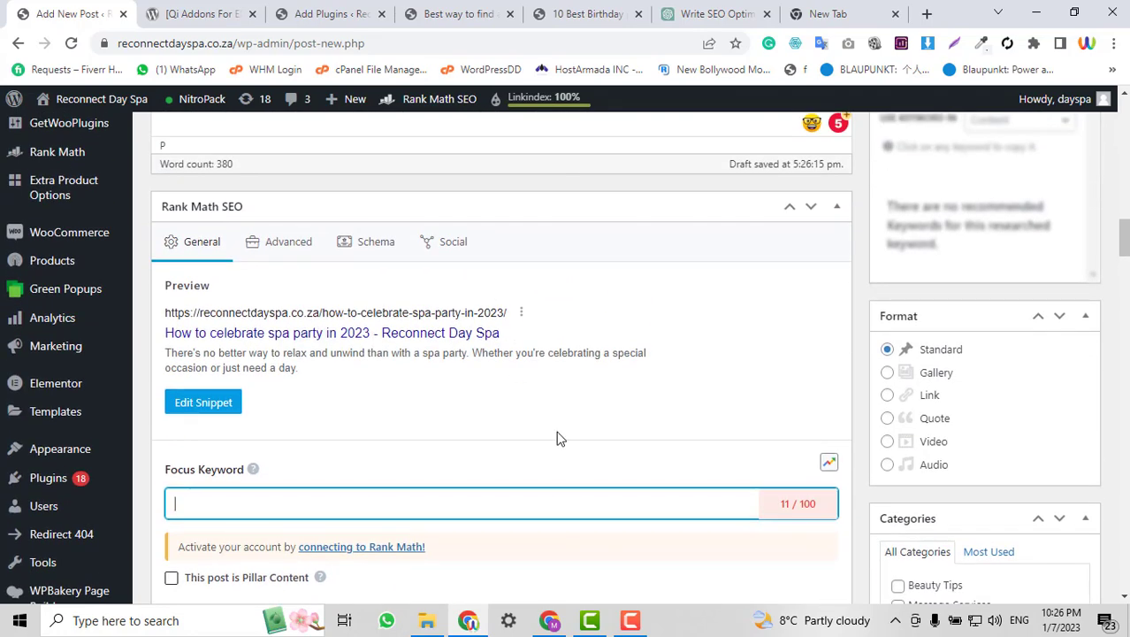
{"action": "type", "text": "celebrate spa party"}
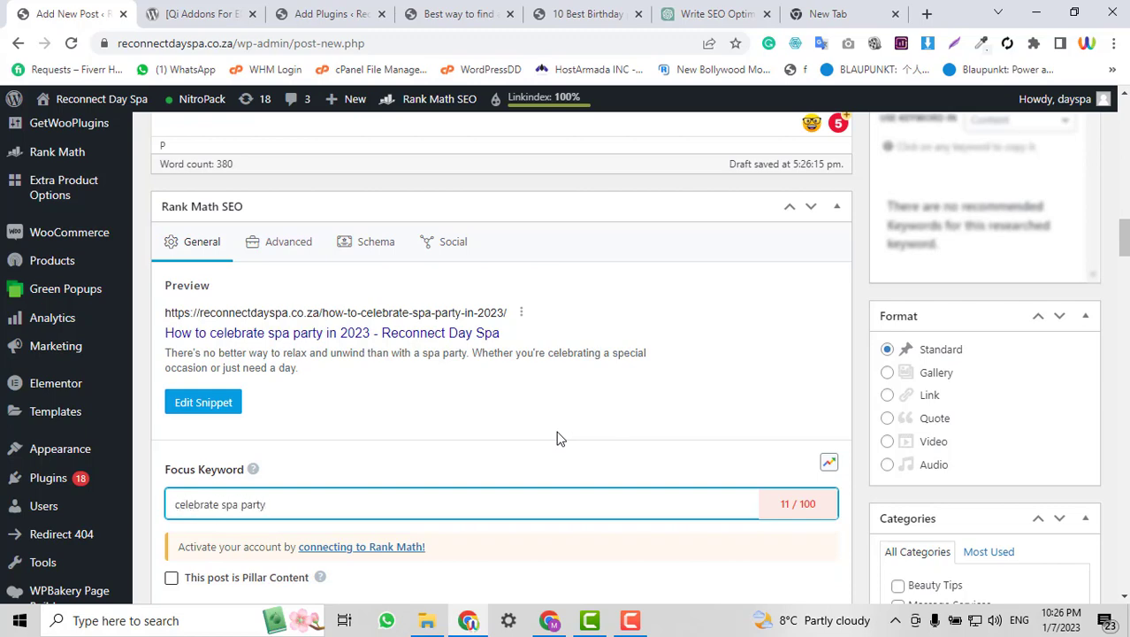
{"action": "key", "text": "Return"}
{"action": "scroll", "coordinate": [566, 421], "scroll_direction": "down", "scroll_amount": 5}
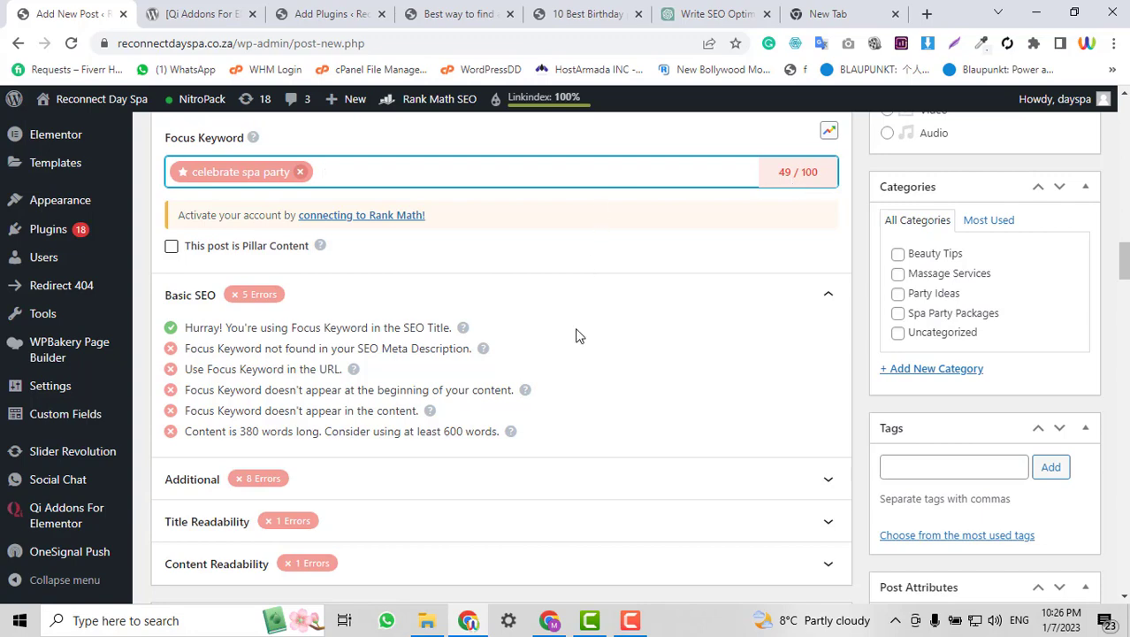
Reword the end of the snippet description to "Whether you're celebrate spa party." and close the snippet editor.
{"action": "scroll", "coordinate": [559, 379], "scroll_direction": "up", "scroll_amount": 4}
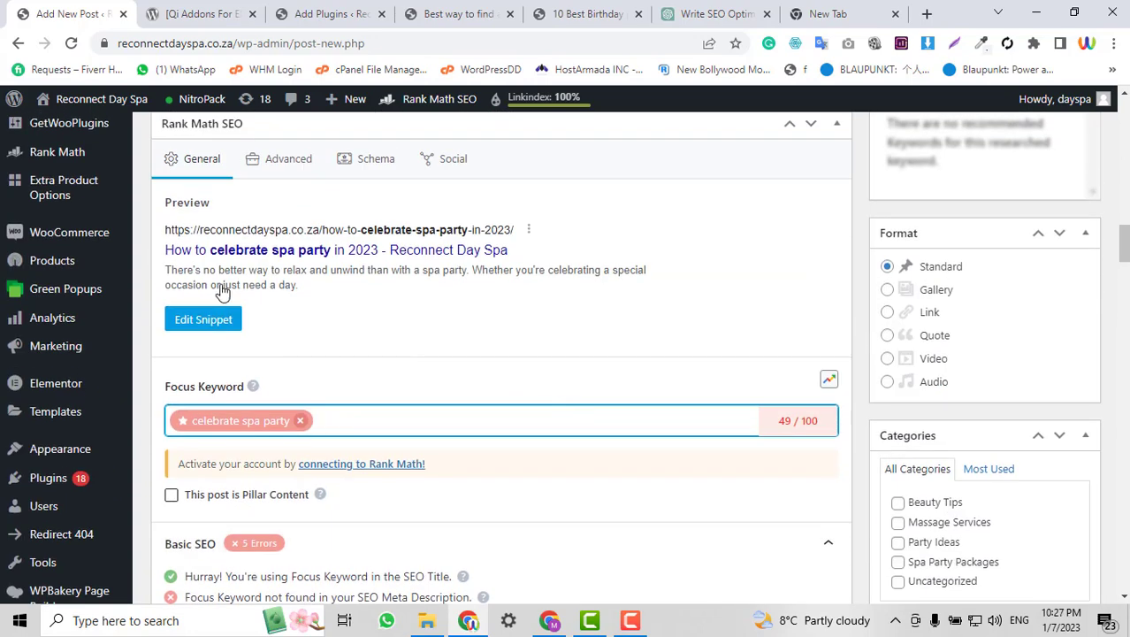
{"action": "scroll", "coordinate": [408, 456], "scroll_direction": "down", "scroll_amount": 3}
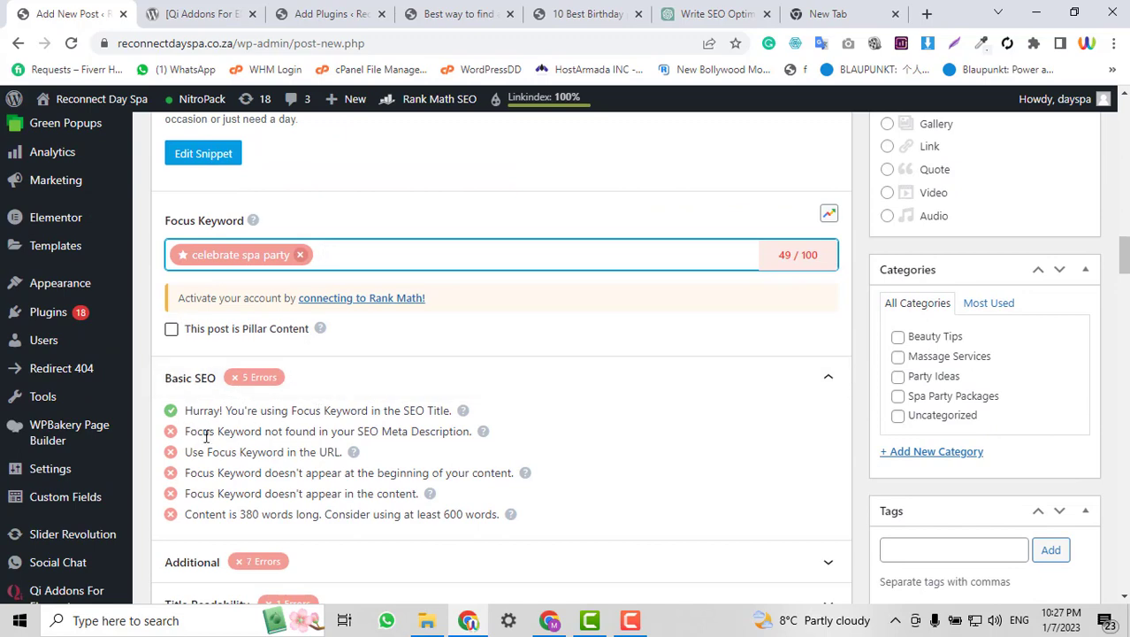
{"action": "scroll", "coordinate": [475, 440], "scroll_direction": "up", "scroll_amount": 1}
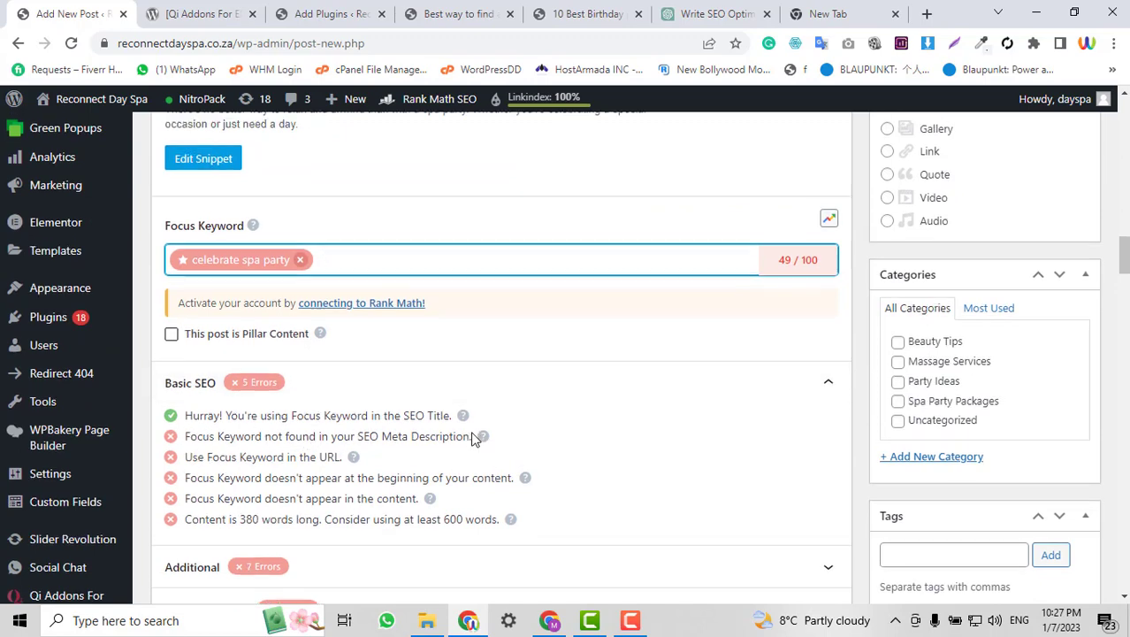
{"action": "scroll", "coordinate": [475, 439], "scroll_direction": "up", "scroll_amount": 3}
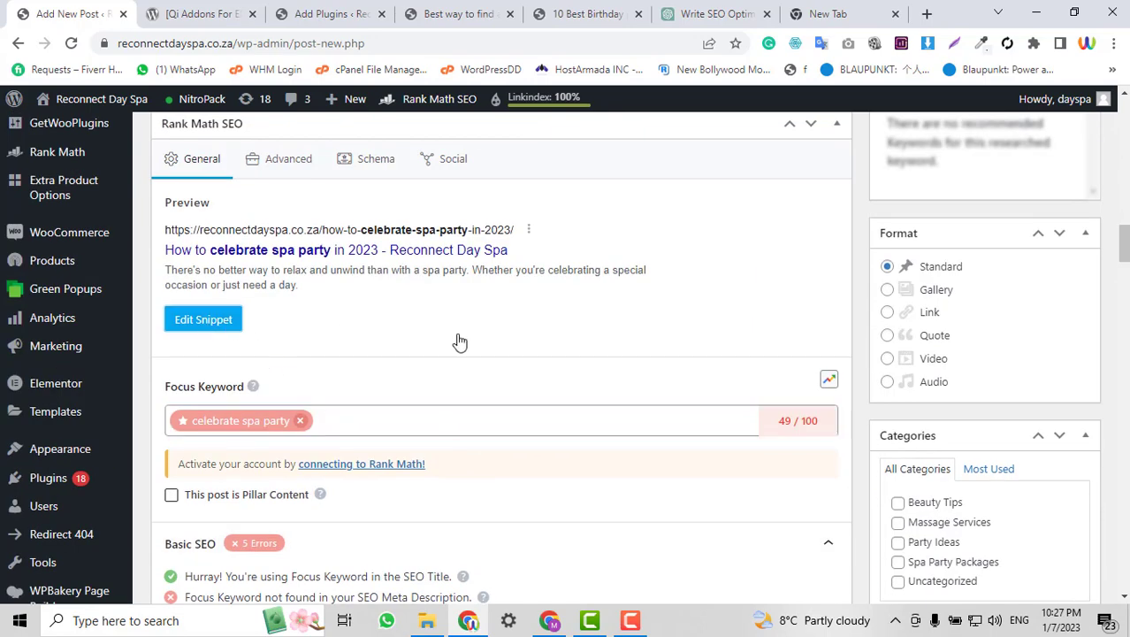
{"action": "scroll", "coordinate": [528, 464], "scroll_direction": "down", "scroll_amount": 2}
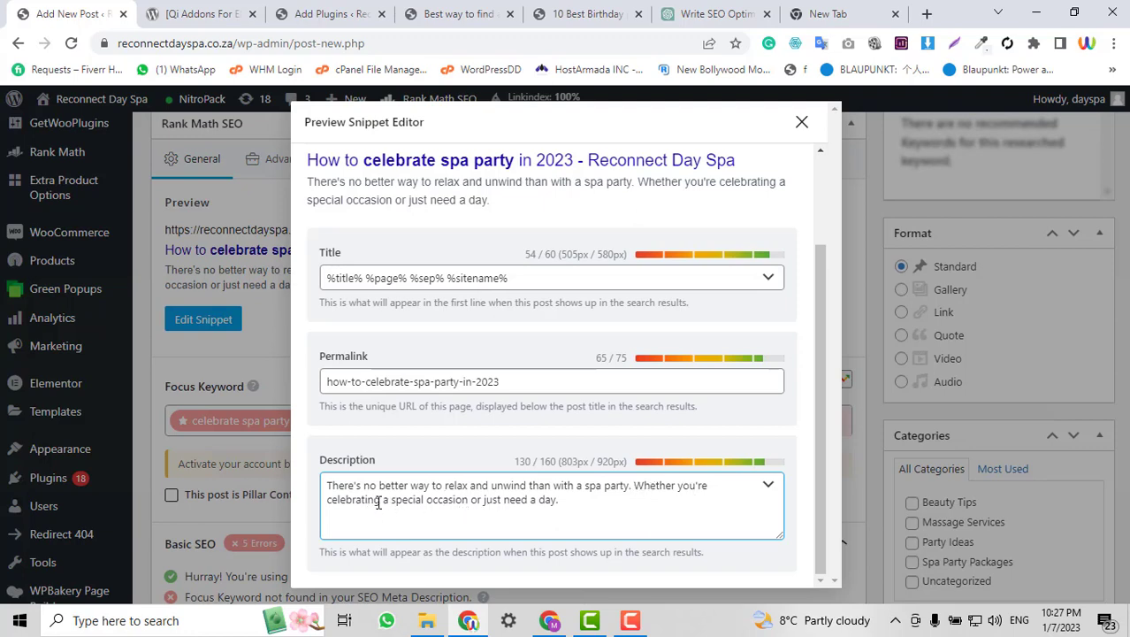
{"action": "left_click_drag", "start_coordinate": [366, 501], "coordinate": [574, 516]}
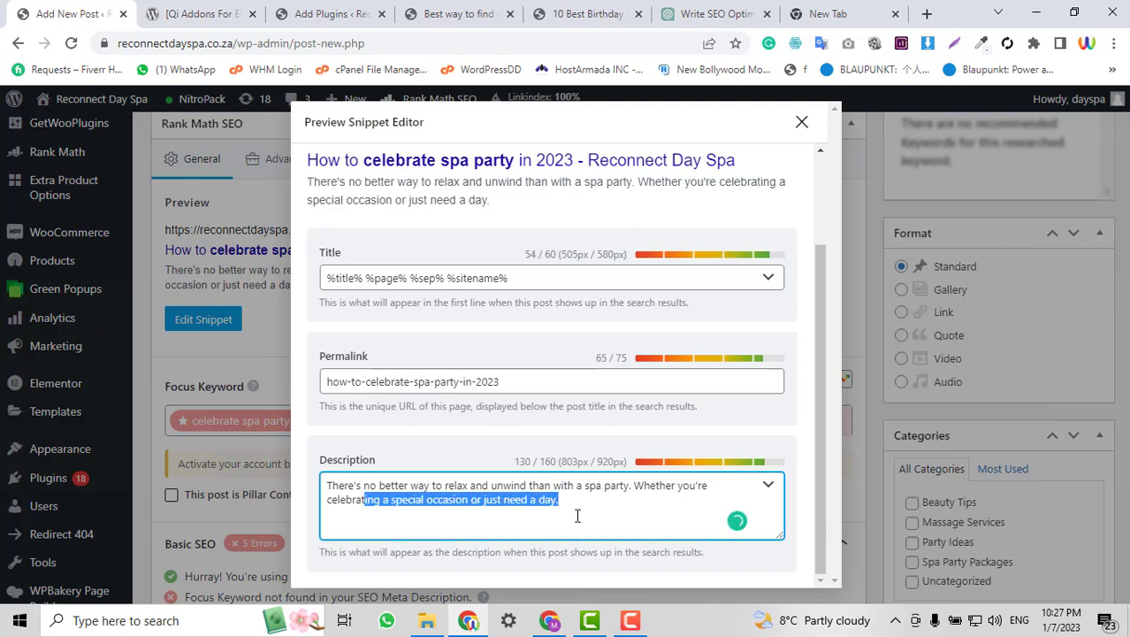
{"action": "type", "text": "e"}
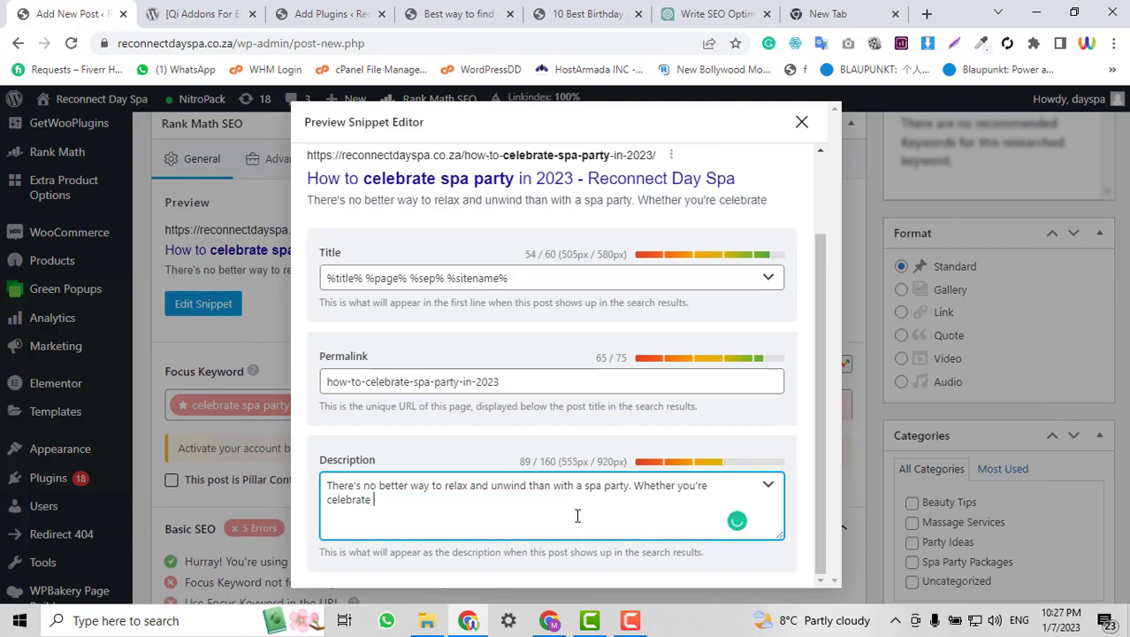
{"action": "type", "text": " a sp"}
{"action": "key", "text": "BackSpace"}
{"action": "key", "text": "BackSpace"}
{"action": "key", "text": "BackSpace"}
{"action": "type", "text": "spa party."}
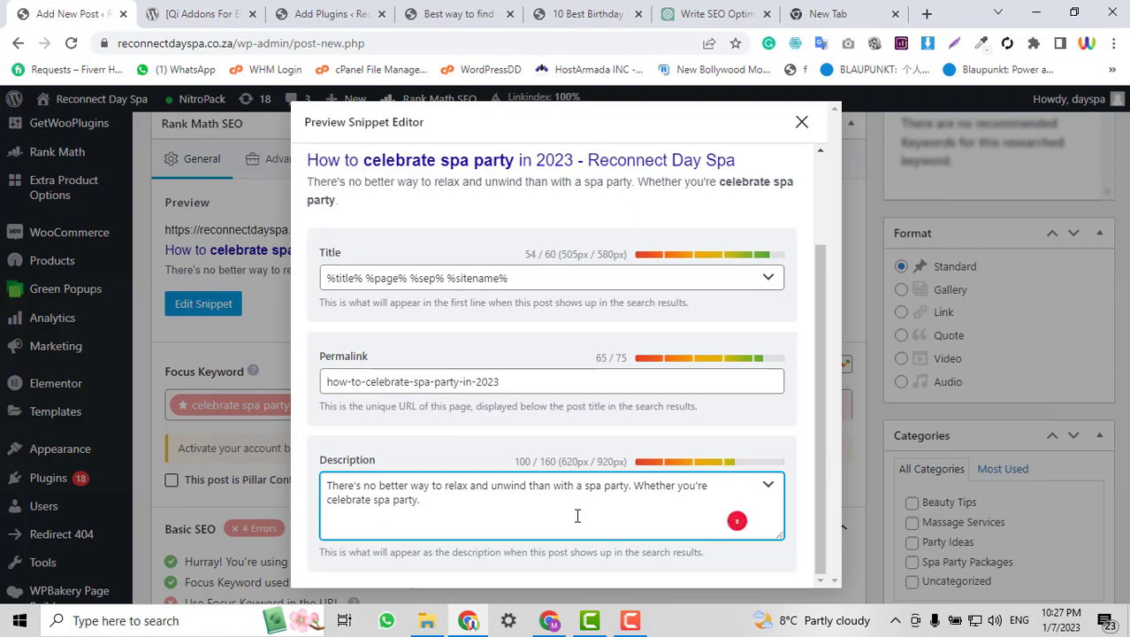
{"action": "left_click", "coordinate": [810, 129]}
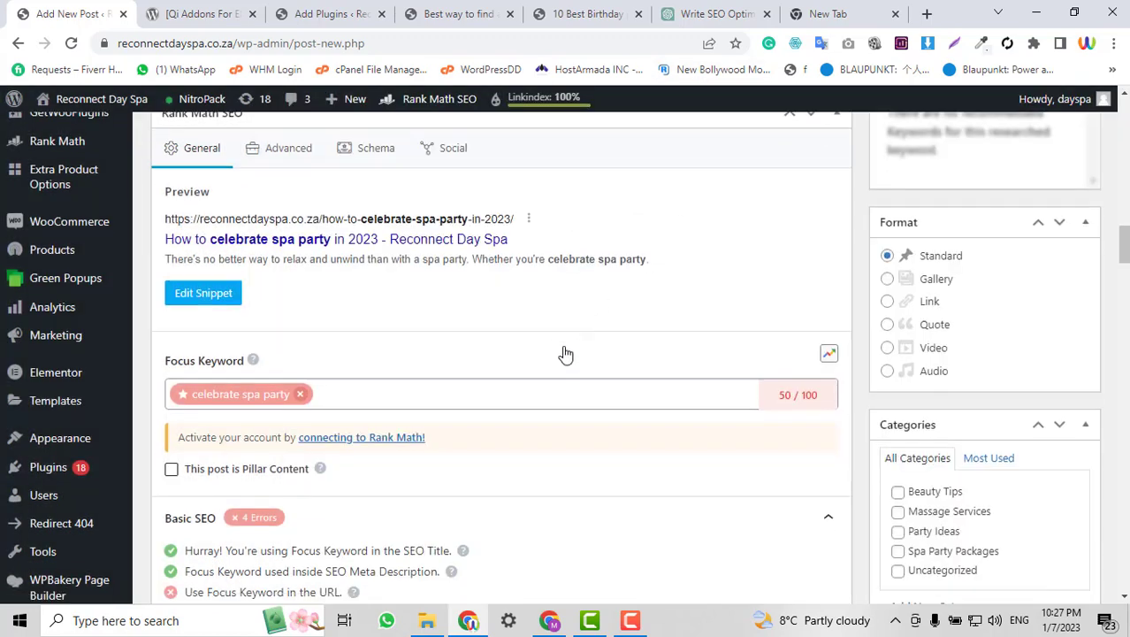
Review the Basic SEO checks for the focus keyword and return to the article's introduction.
{"action": "scroll", "coordinate": [566, 353], "scroll_direction": "down", "scroll_amount": 3}
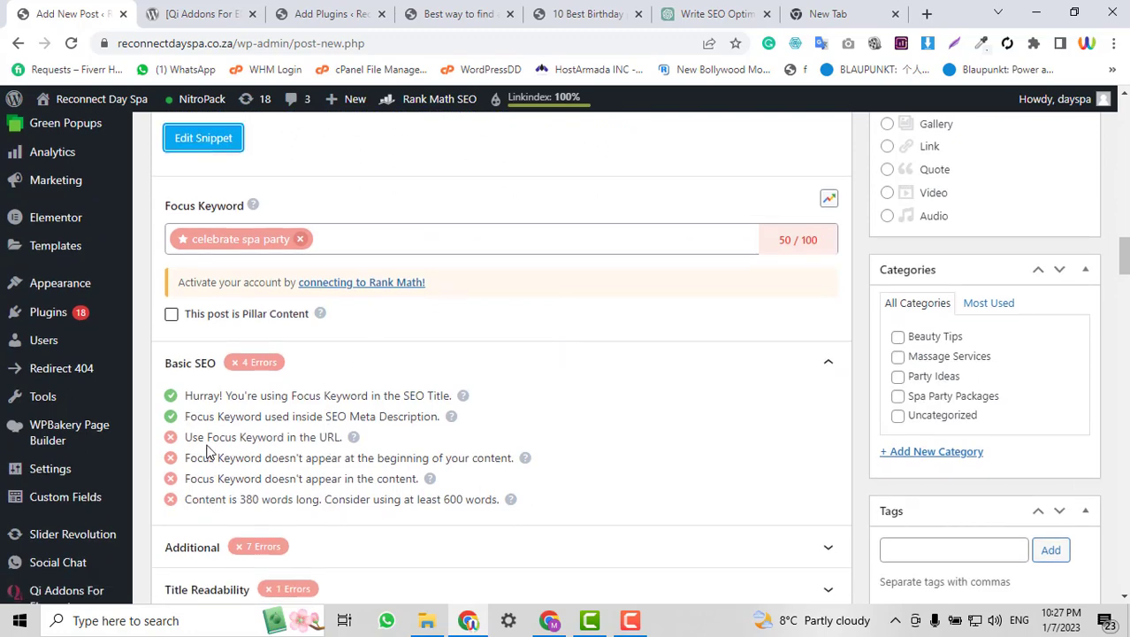
{"action": "scroll", "coordinate": [484, 427], "scroll_direction": "up", "scroll_amount": 1}
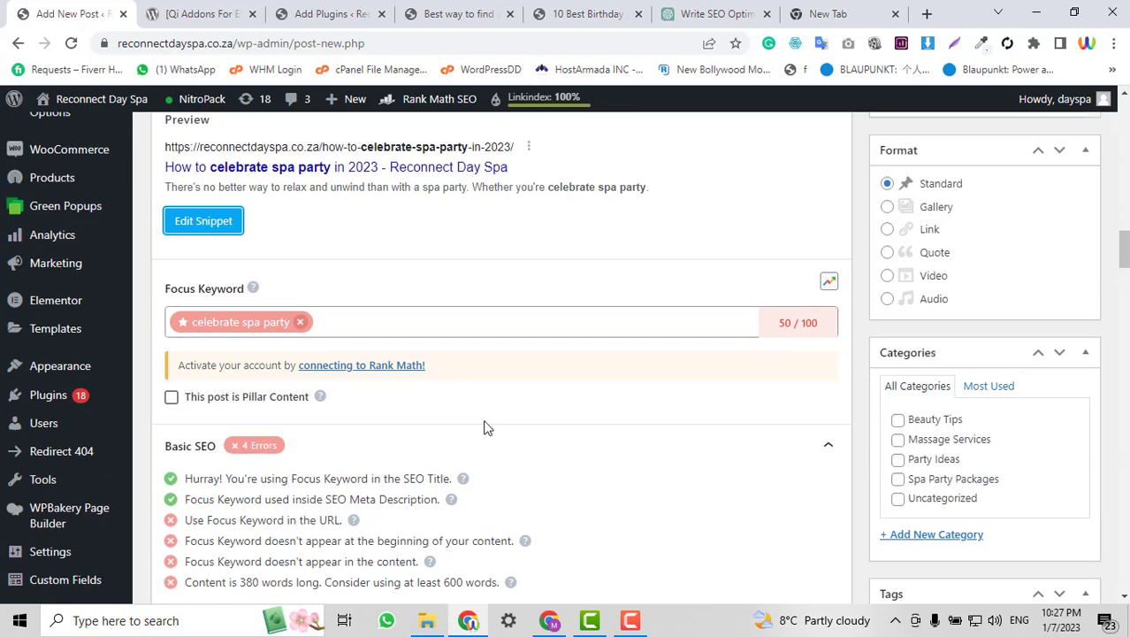
{"action": "scroll", "coordinate": [505, 384], "scroll_direction": "down", "scroll_amount": 2}
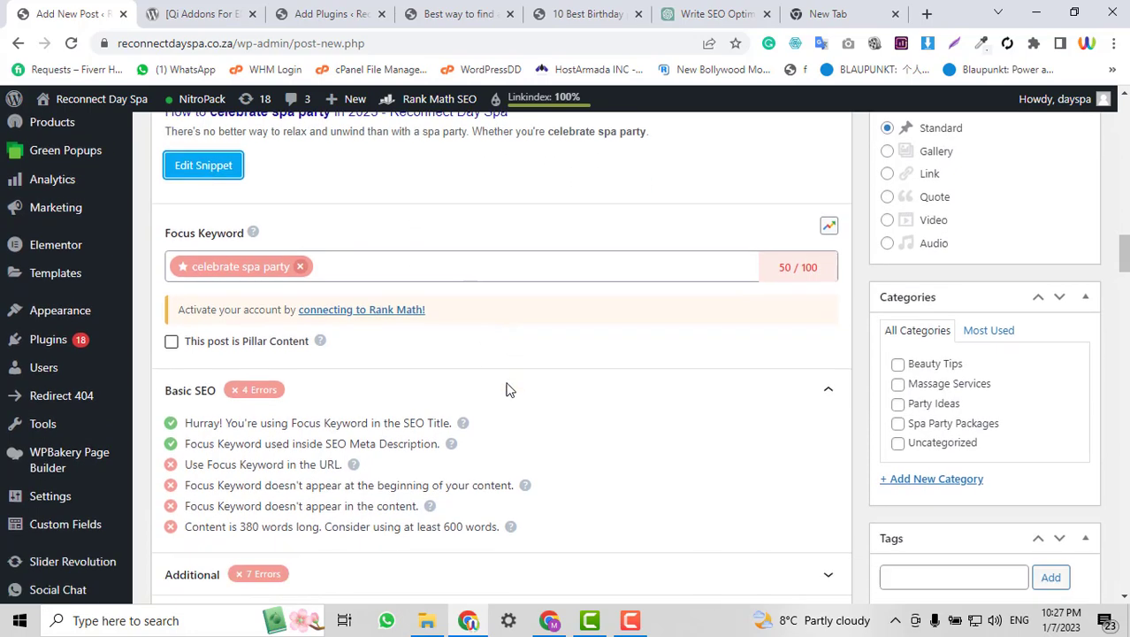
{"action": "scroll", "coordinate": [421, 396], "scroll_direction": "up", "scroll_amount": 3}
{"action": "scroll", "coordinate": [444, 369], "scroll_direction": "down", "scroll_amount": 2}
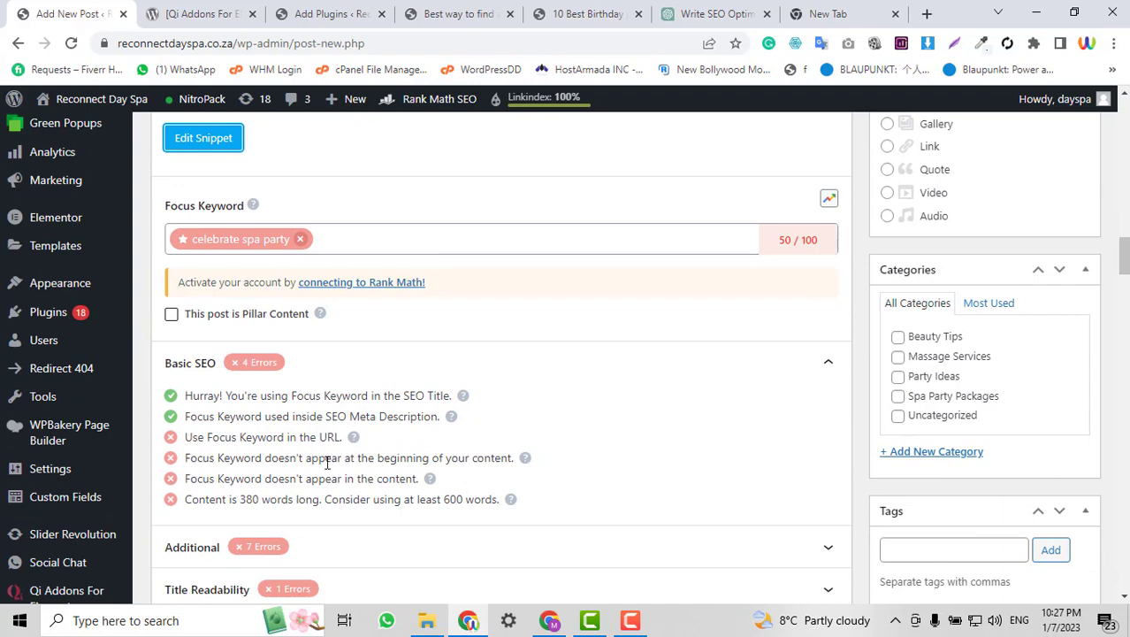
{"action": "scroll", "coordinate": [598, 334], "scroll_direction": "up", "scroll_amount": 5}
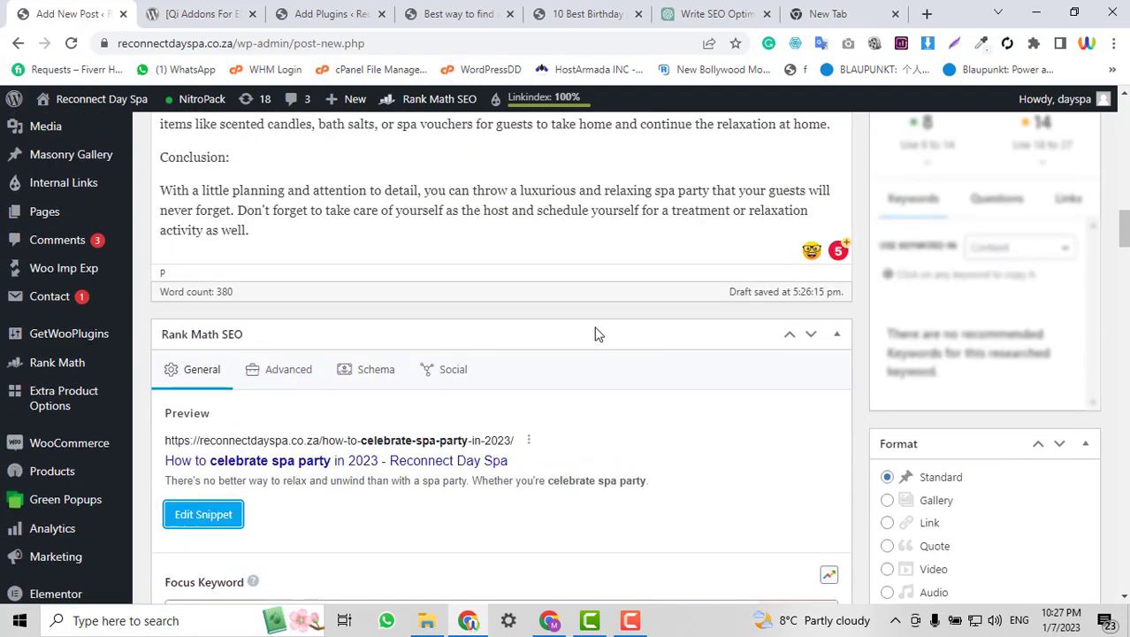
{"action": "scroll", "coordinate": [596, 334], "scroll_direction": "up", "scroll_amount": 15}
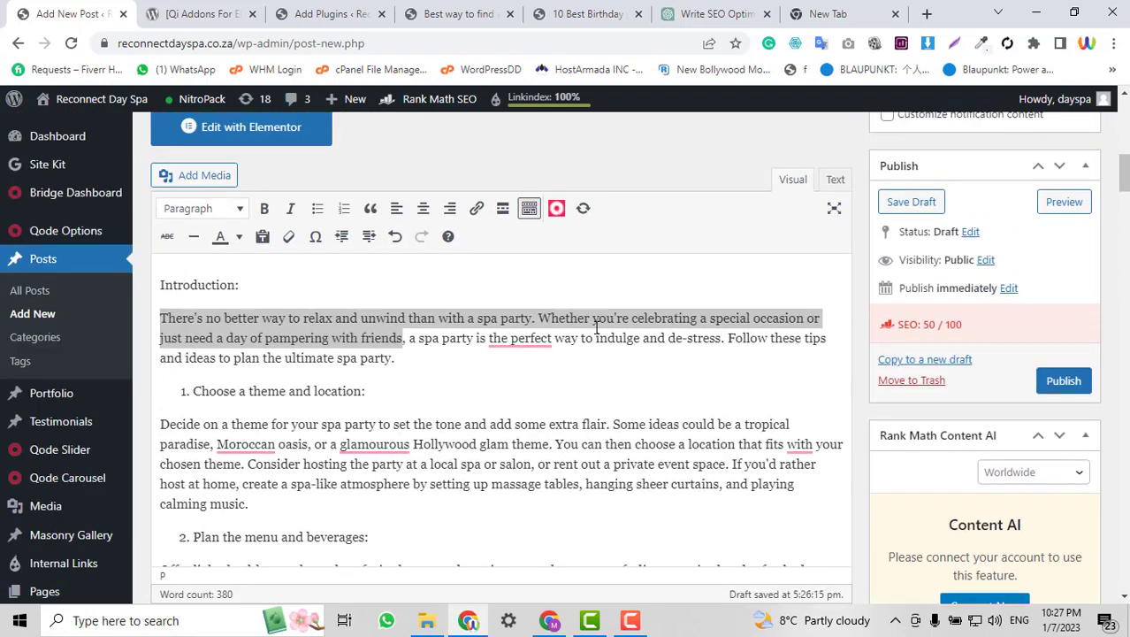
{"action": "left_click", "coordinate": [563, 357]}
{"action": "scroll", "coordinate": [486, 383], "scroll_direction": "up", "scroll_amount": 1}
{"action": "scroll", "coordinate": [181, 357], "scroll_direction": "down", "scroll_amount": 1}
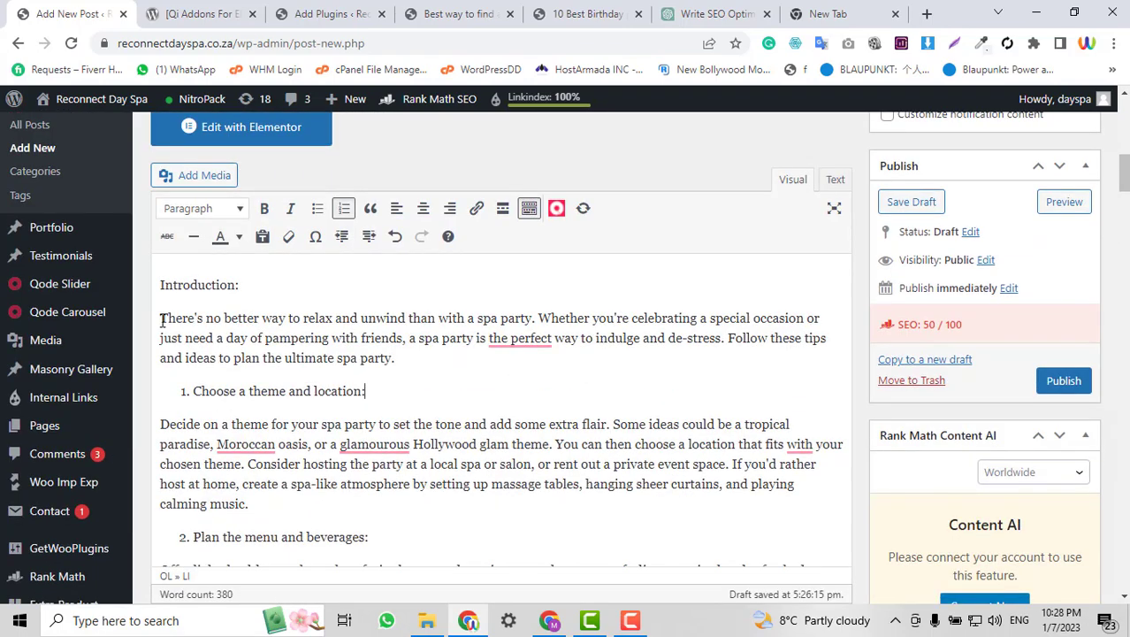
{"action": "left_click", "coordinate": [162, 320]}
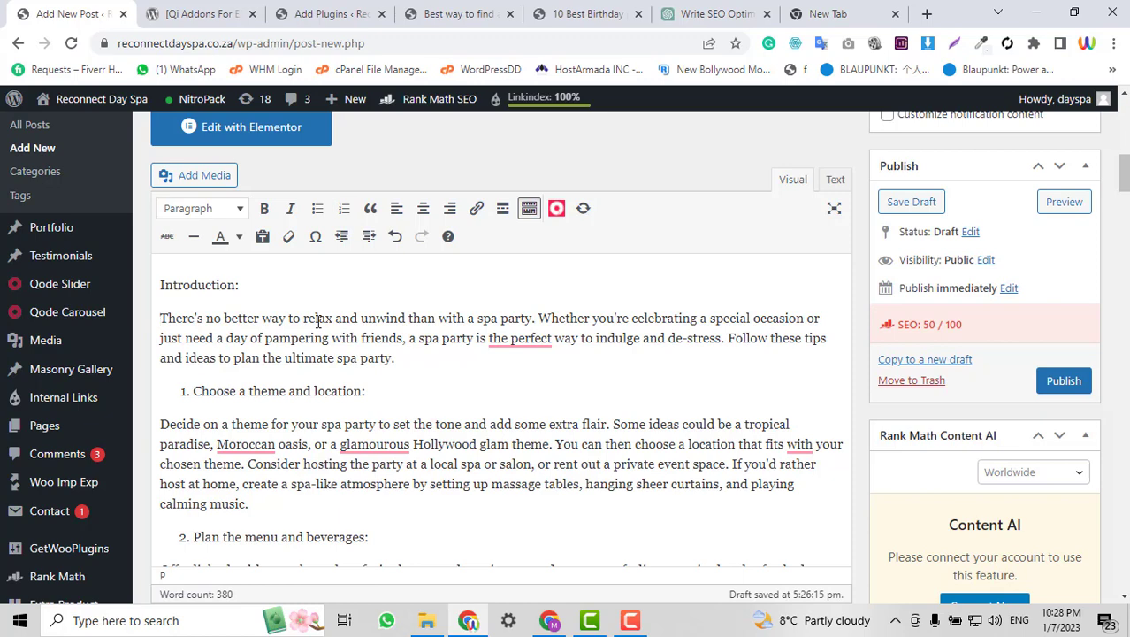
{"action": "type", "text": "The"}
{"action": "key", "text": "BackSpace"}
{"action": "key", "text": "BackSpace"}
{"action": "key", "text": "BackSpace"}
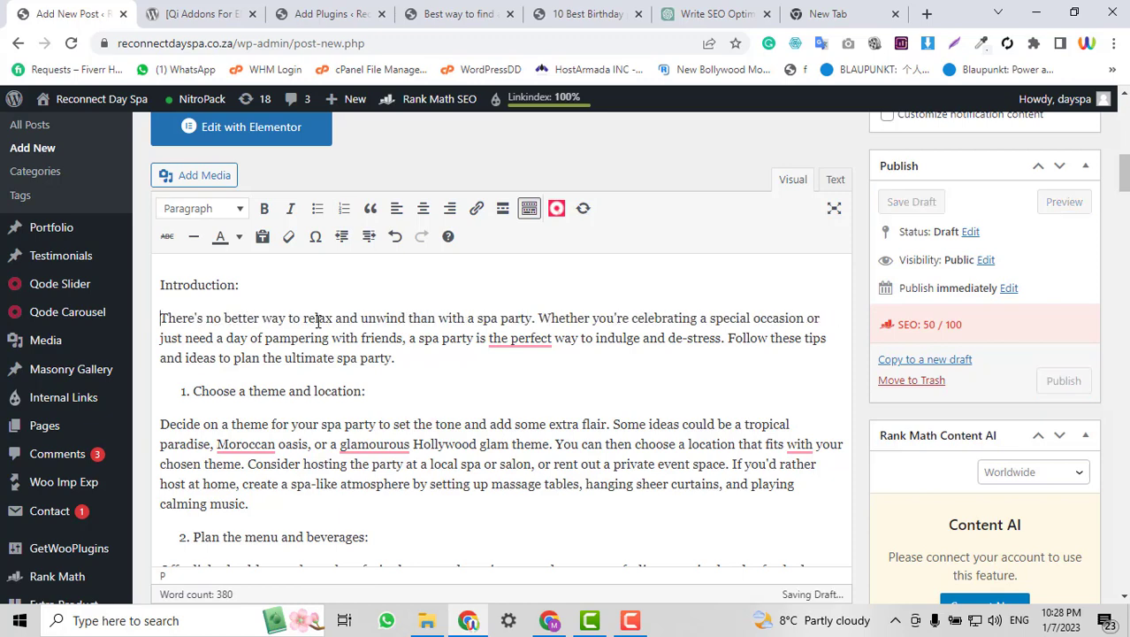
Extend the article's "Introduction" line to read "Introduction to celebrate spa party:".
{"action": "scroll", "coordinate": [309, 321], "scroll_direction": "up", "scroll_amount": 1}
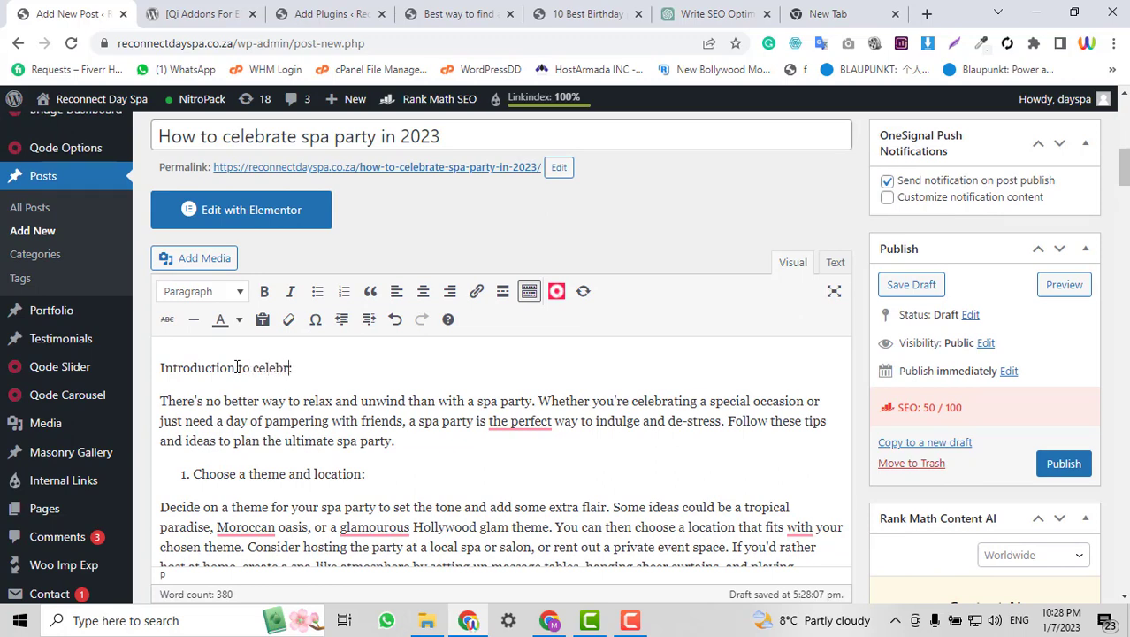
{"action": "type", "text": "spa party:"}
Check the Basic SEO list again and expand the Additional checks to read them.
{"action": "scroll", "coordinate": [319, 355], "scroll_direction": "down", "scroll_amount": 20}
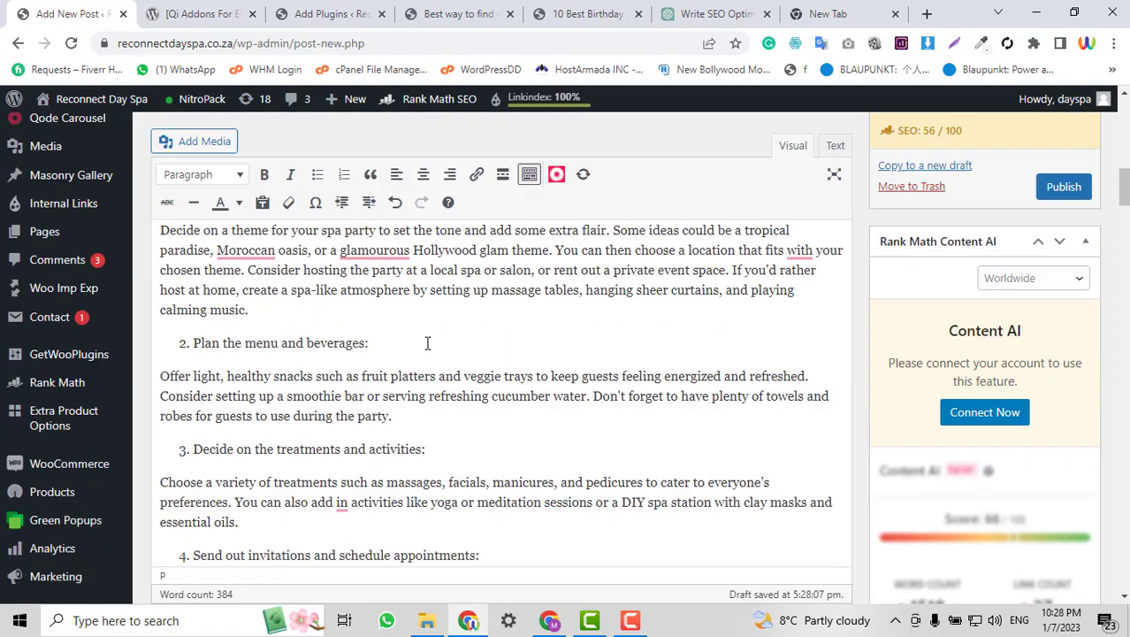
{"action": "scroll", "coordinate": [420, 422], "scroll_direction": "down", "scroll_amount": 3}
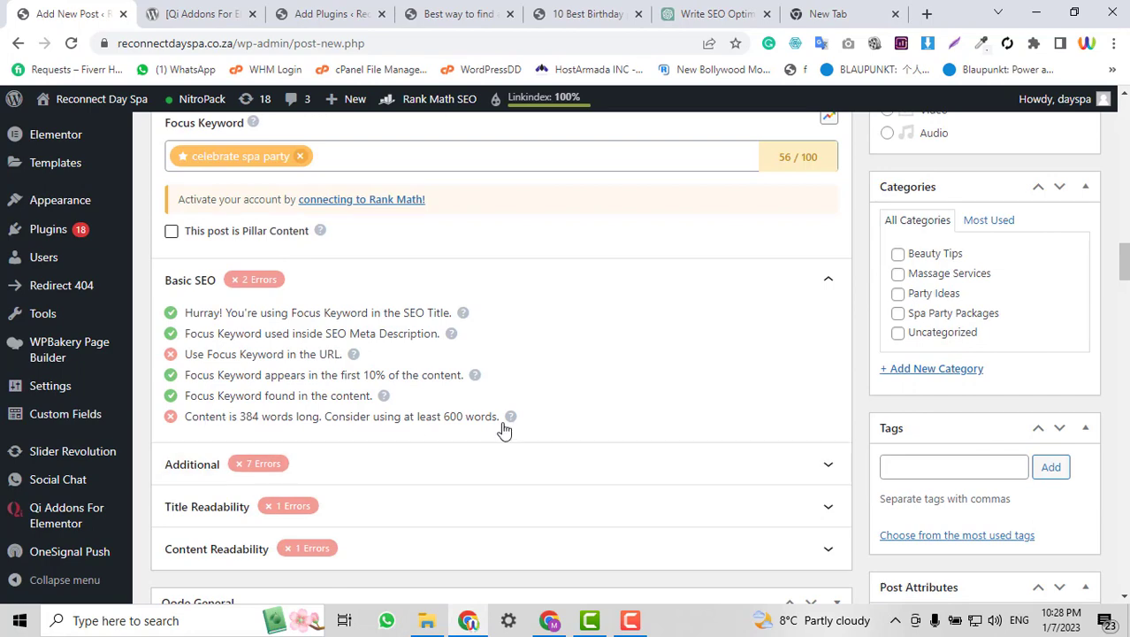
{"action": "scroll", "coordinate": [531, 416], "scroll_direction": "down", "scroll_amount": 1}
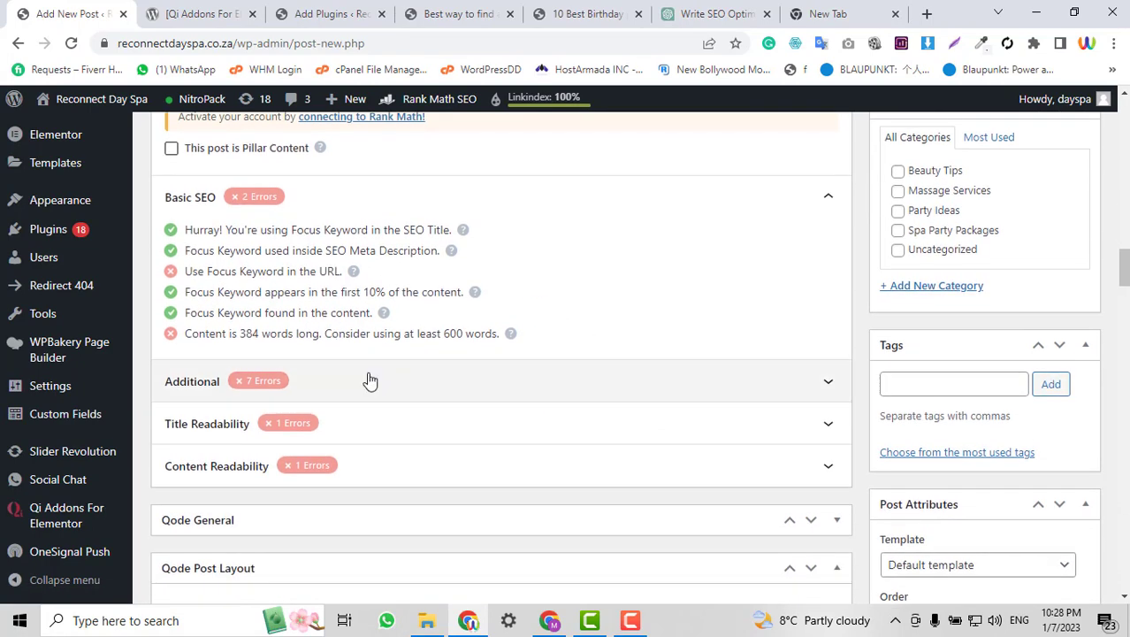
{"action": "left_click", "coordinate": [368, 393]}
{"action": "scroll", "coordinate": [605, 307], "scroll_direction": "down", "scroll_amount": 2}
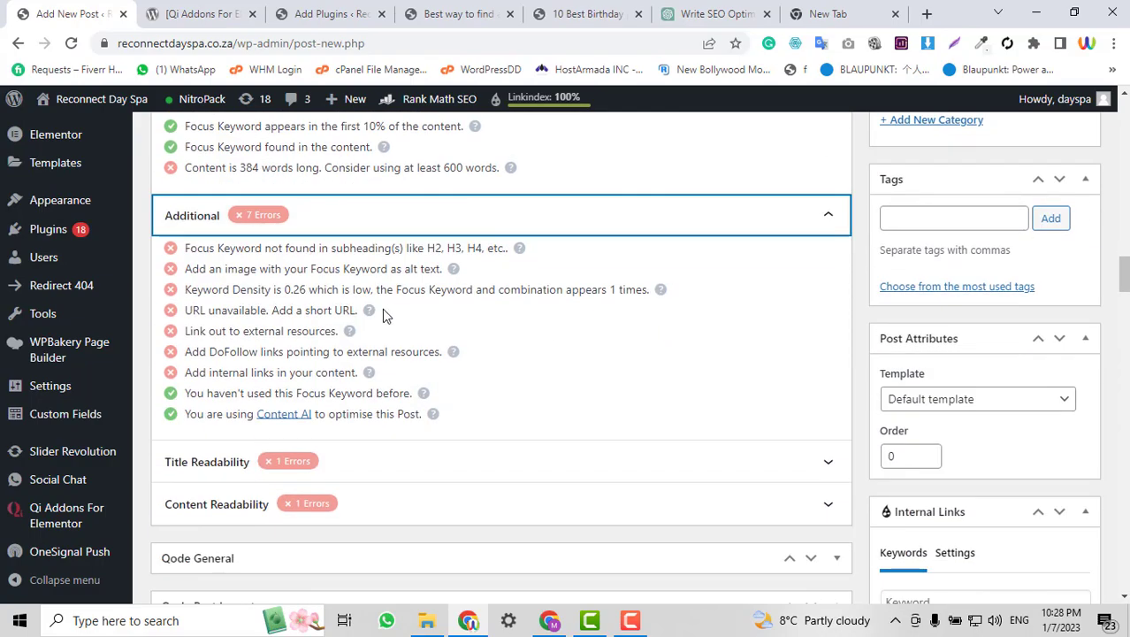
Format the first numbered line, "Choose a theme and location:", as Heading 3.
{"action": "scroll", "coordinate": [580, 260], "scroll_direction": "up", "scroll_amount": 20}
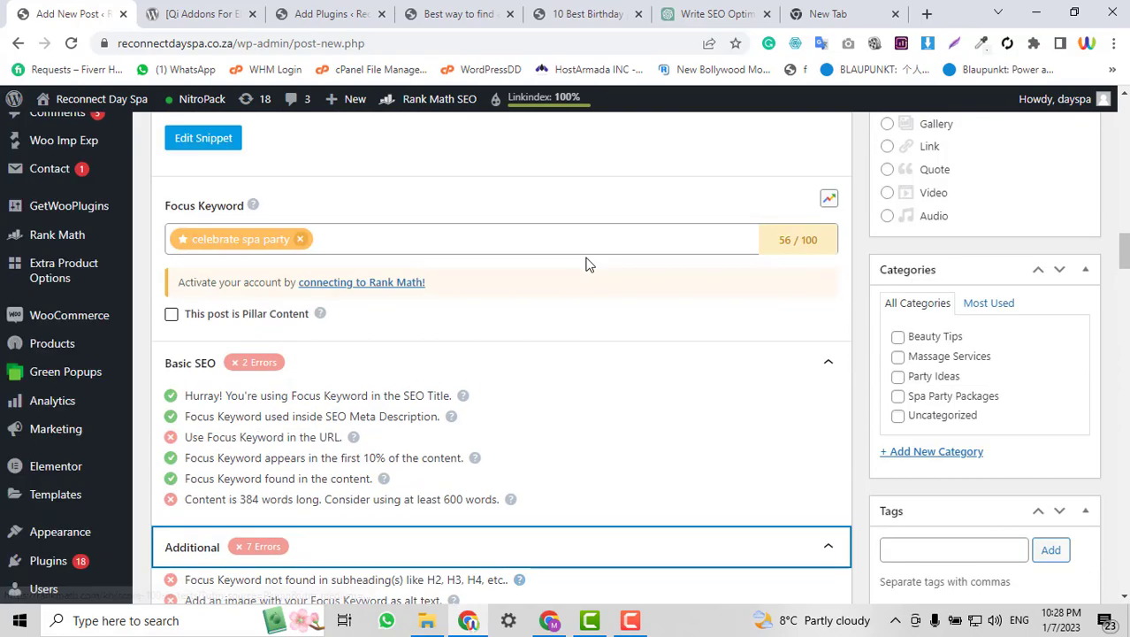
{"action": "scroll", "coordinate": [590, 258], "scroll_direction": "up", "scroll_amount": 6}
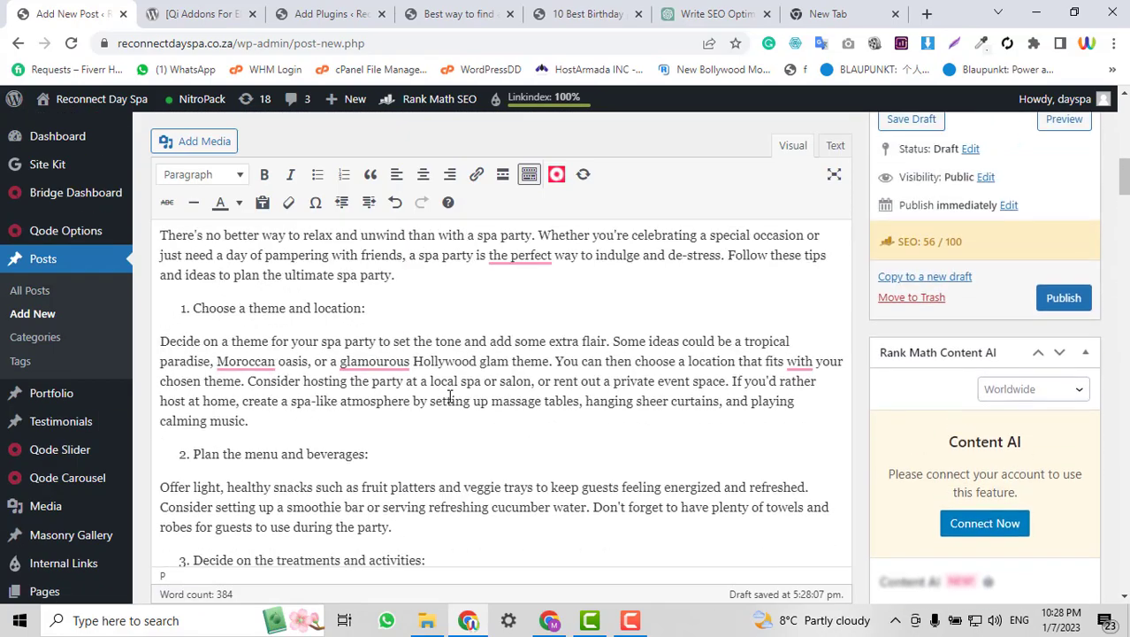
{"action": "scroll", "coordinate": [412, 417], "scroll_direction": "down", "scroll_amount": 1}
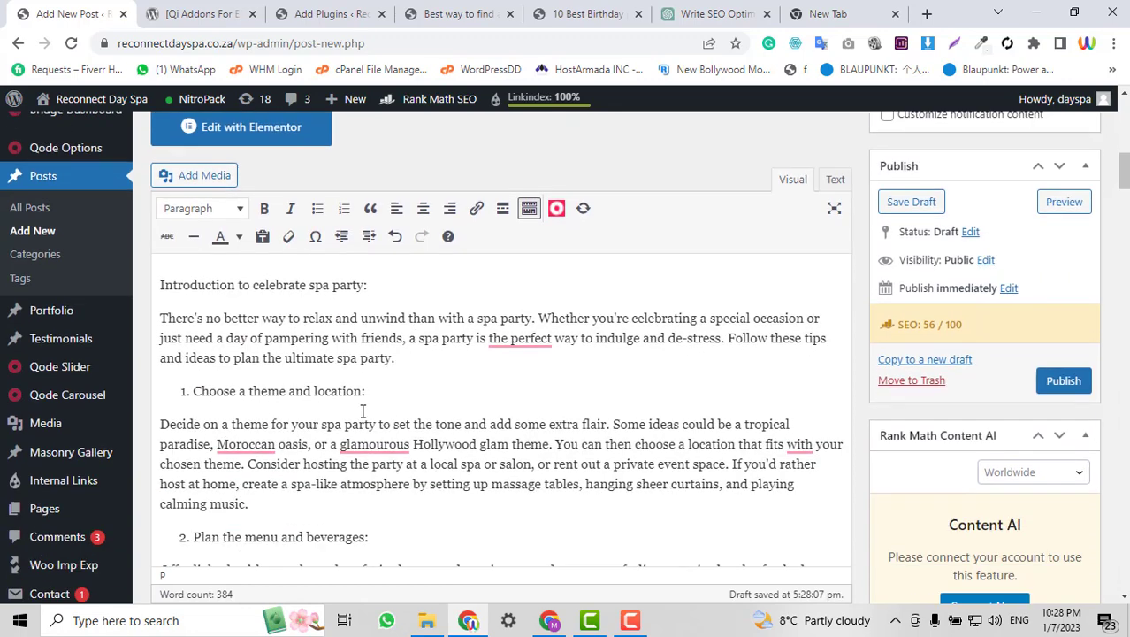
{"action": "triple_click", "coordinate": [318, 392]}
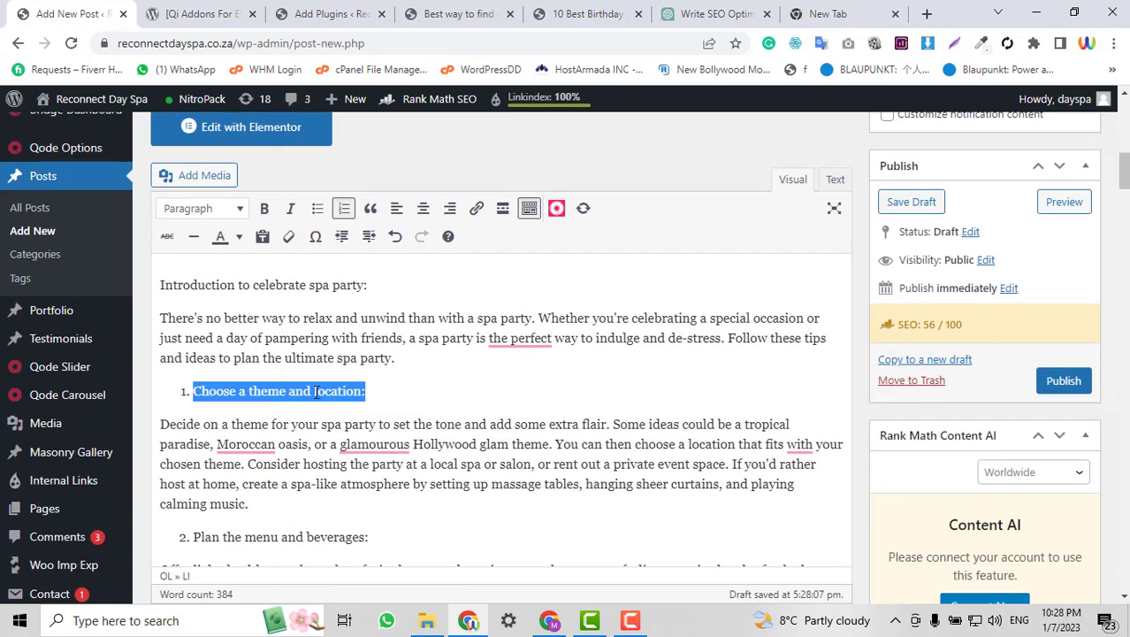
{"action": "left_click", "coordinate": [217, 212]}
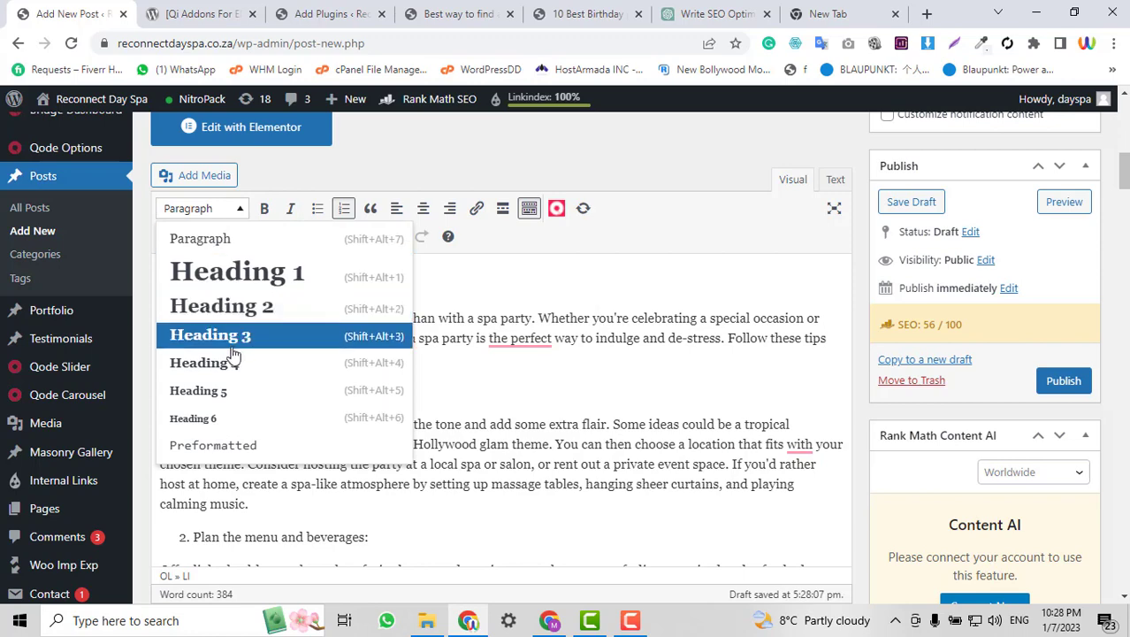
{"action": "left_click", "coordinate": [262, 342]}
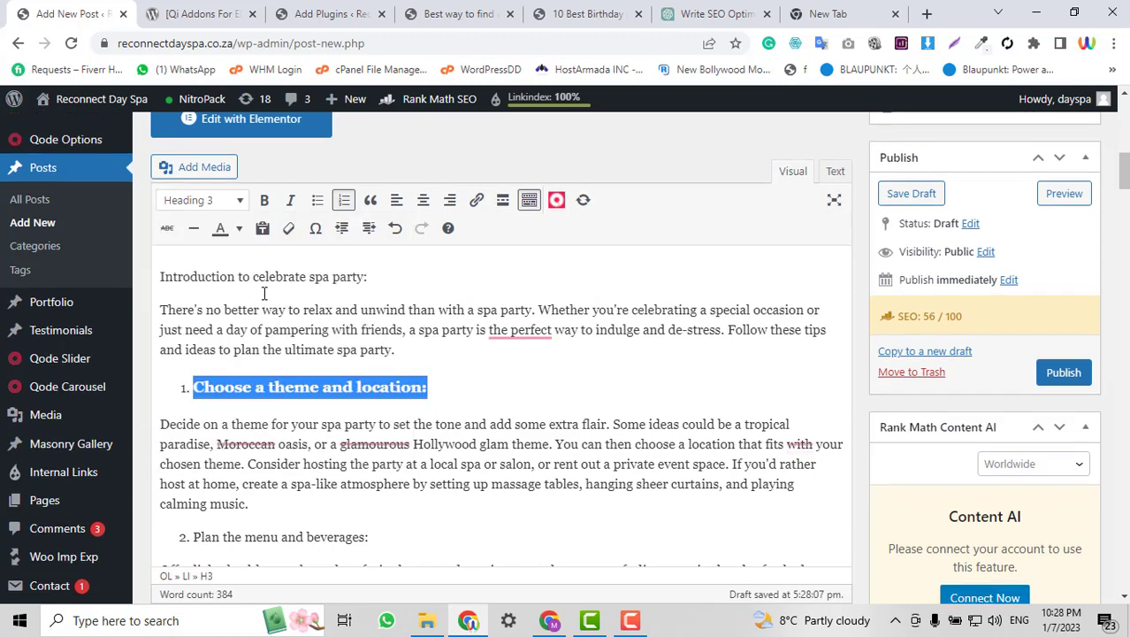
Format the line "Introduction to celebrate spa party:" as Heading 2.
{"action": "triple_click", "coordinate": [259, 282]}
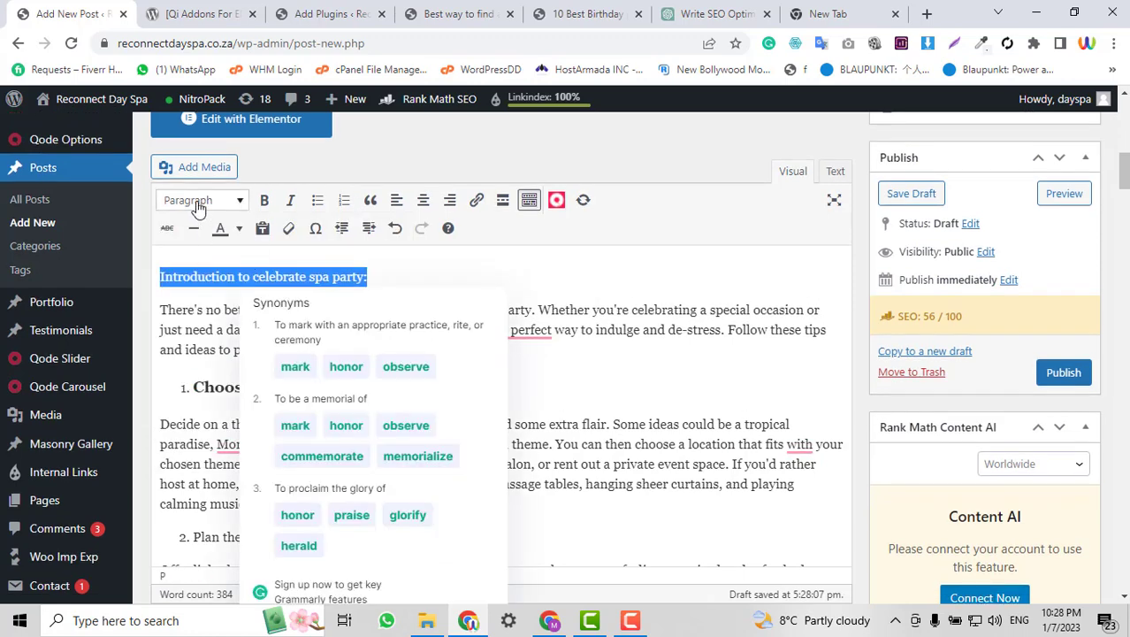
{"action": "left_click", "coordinate": [200, 201]}
{"action": "left_click", "coordinate": [229, 299]}
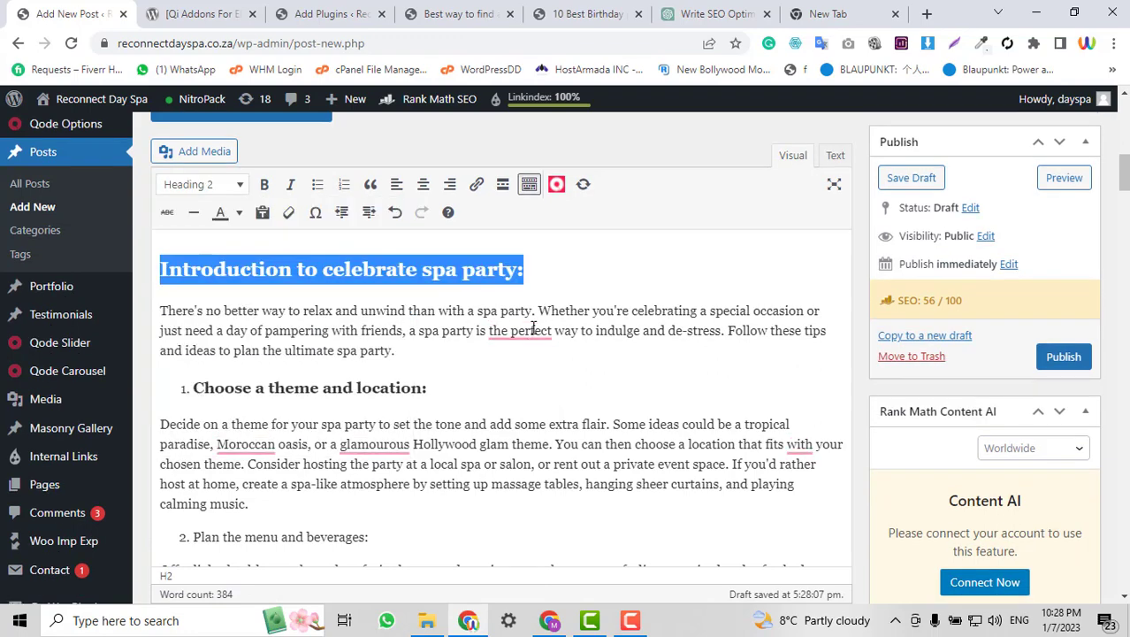
Format the second numbered line, "Plan the menu and beverages:", as Heading 3.
{"action": "mouse_move", "coordinate": [534, 327]}
{"action": "scroll", "coordinate": [533, 328], "scroll_direction": "down", "scroll_amount": 3}
{"action": "triple_click", "coordinate": [287, 294]}
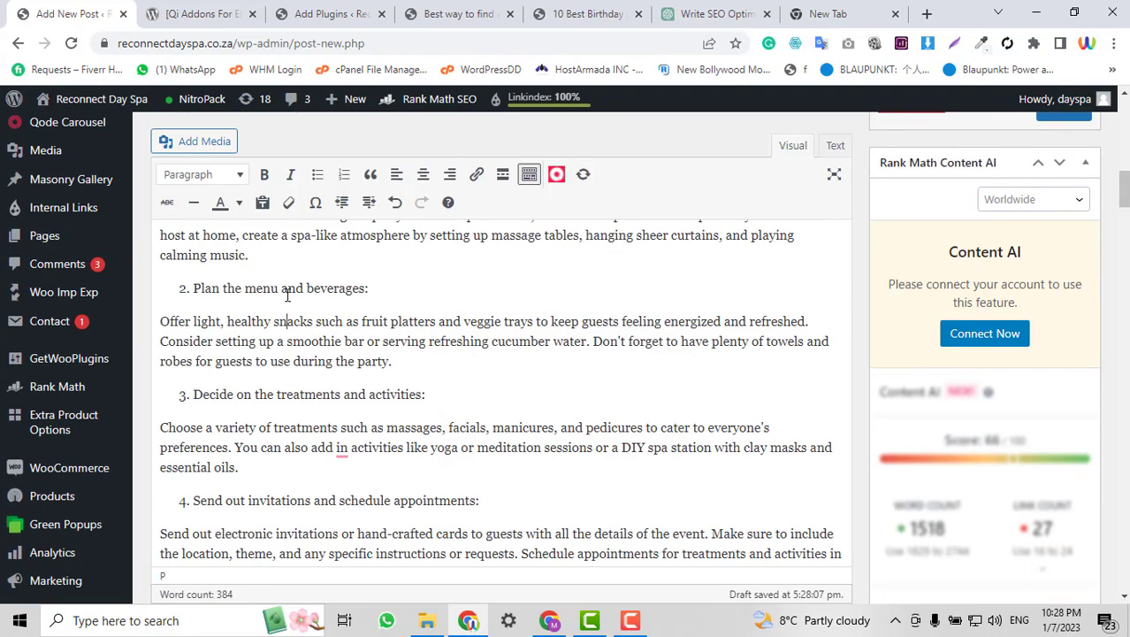
{"action": "left_click", "coordinate": [217, 179]}
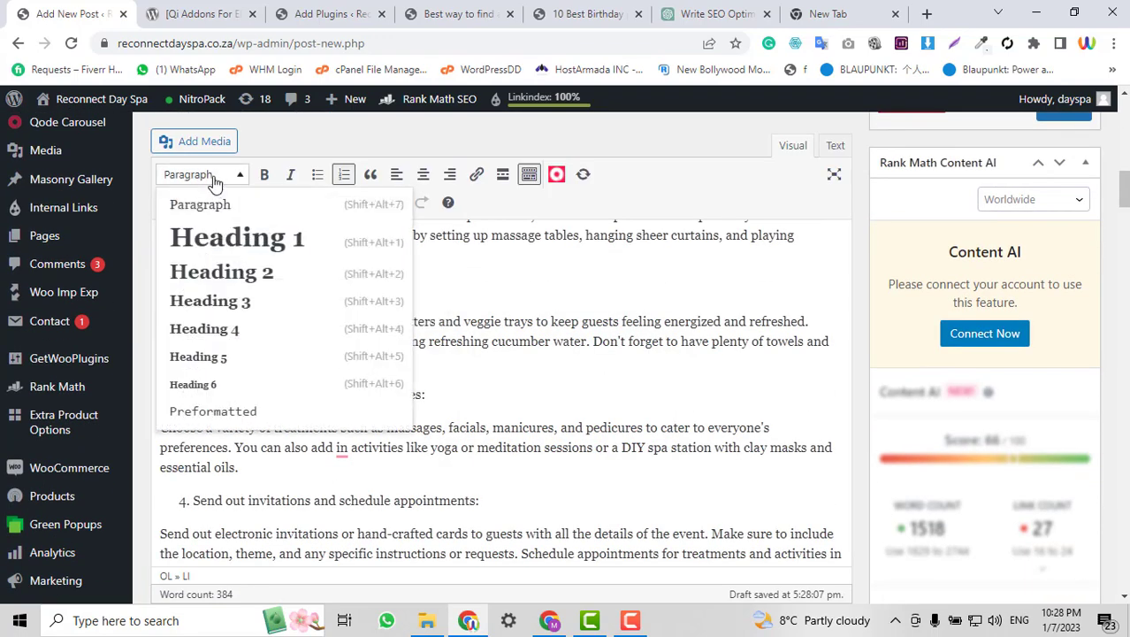
{"action": "left_click", "coordinate": [228, 301]}
Format the third numbered line, "Decide on the treatments and activities:", as Heading 3.
{"action": "scroll", "coordinate": [309, 344], "scroll_direction": "down", "scroll_amount": 1}
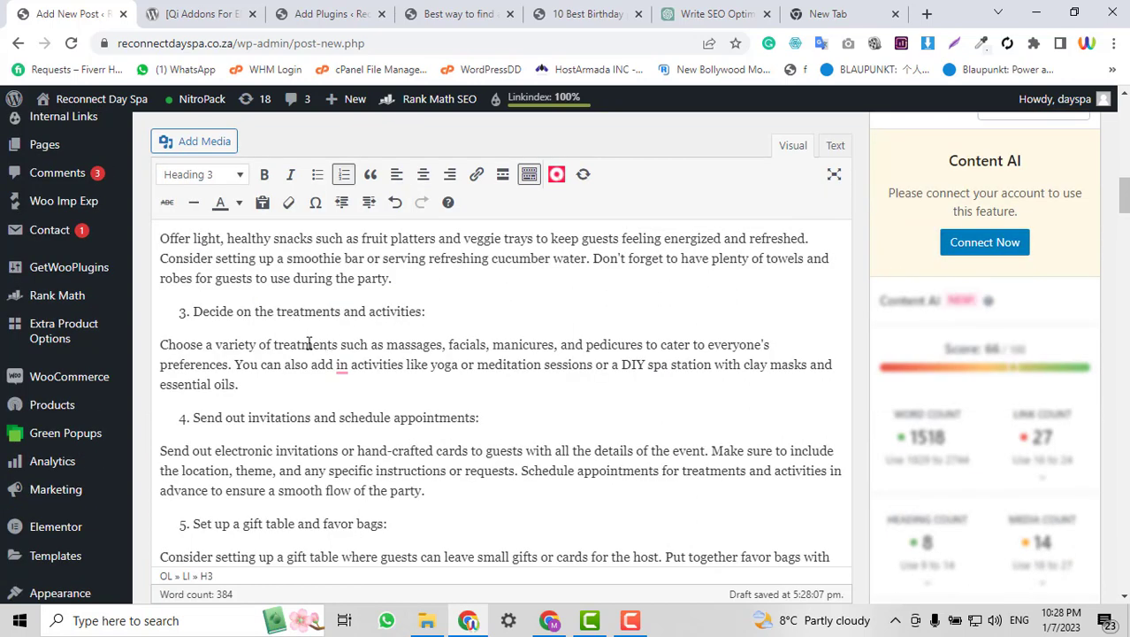
{"action": "triple_click", "coordinate": [295, 314]}
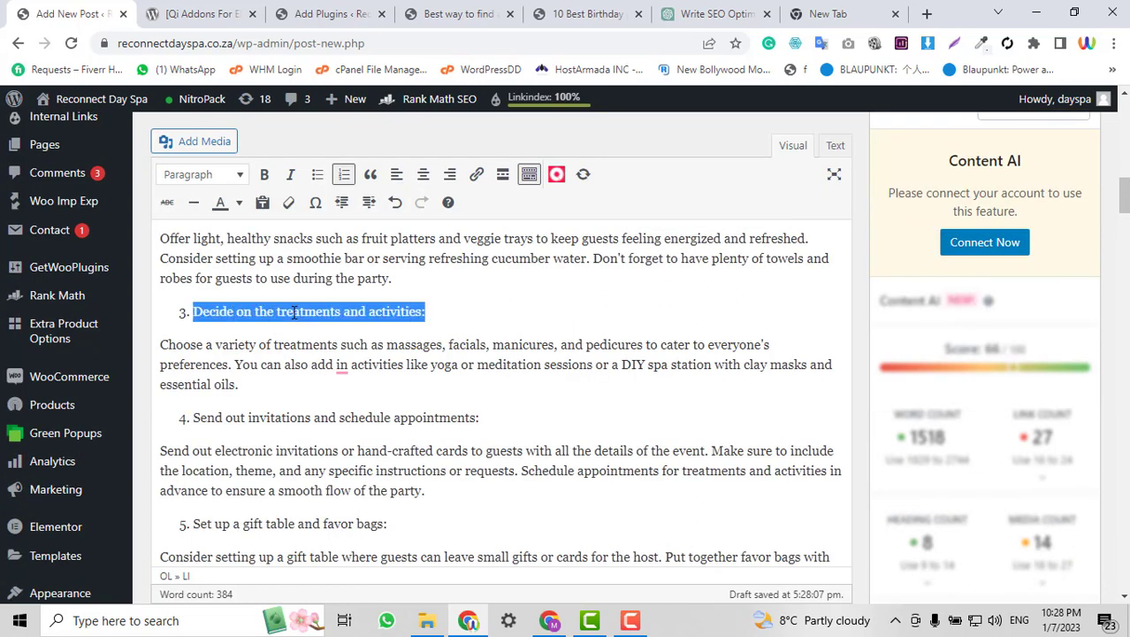
{"action": "left_click", "coordinate": [214, 177]}
{"action": "left_click", "coordinate": [224, 301]}
Format the fourth numbered line, "Send out invitations and schedule appointments:", as Heading 3.
{"action": "scroll", "coordinate": [330, 315], "scroll_direction": "down", "scroll_amount": 3}
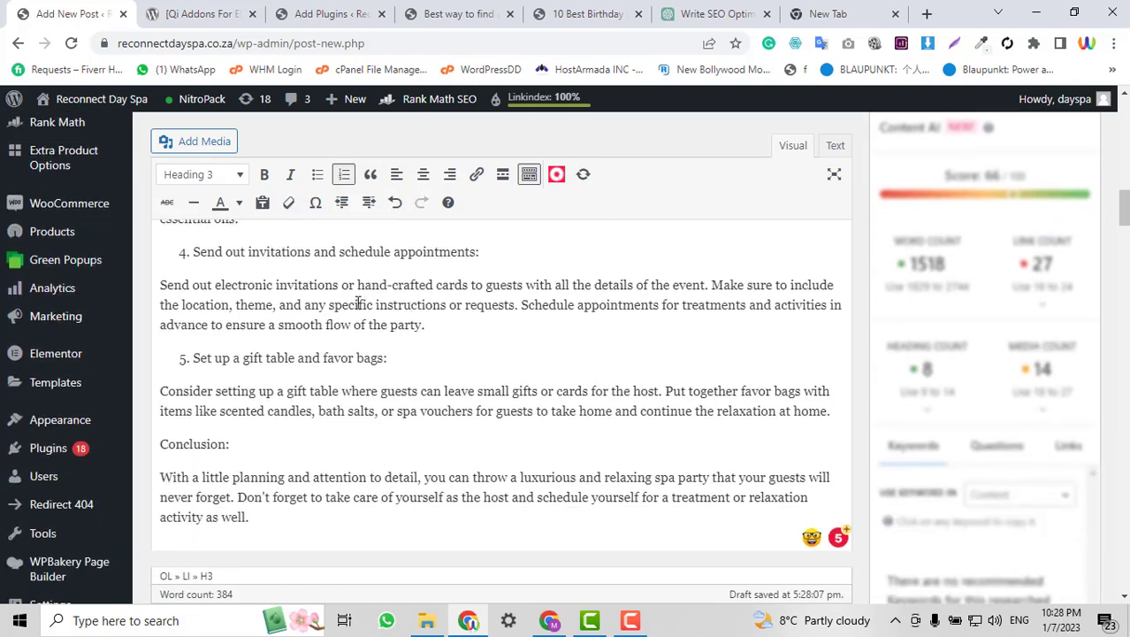
{"action": "scroll", "coordinate": [330, 315], "scroll_direction": "up", "scroll_amount": 2}
{"action": "triple_click", "coordinate": [300, 335]}
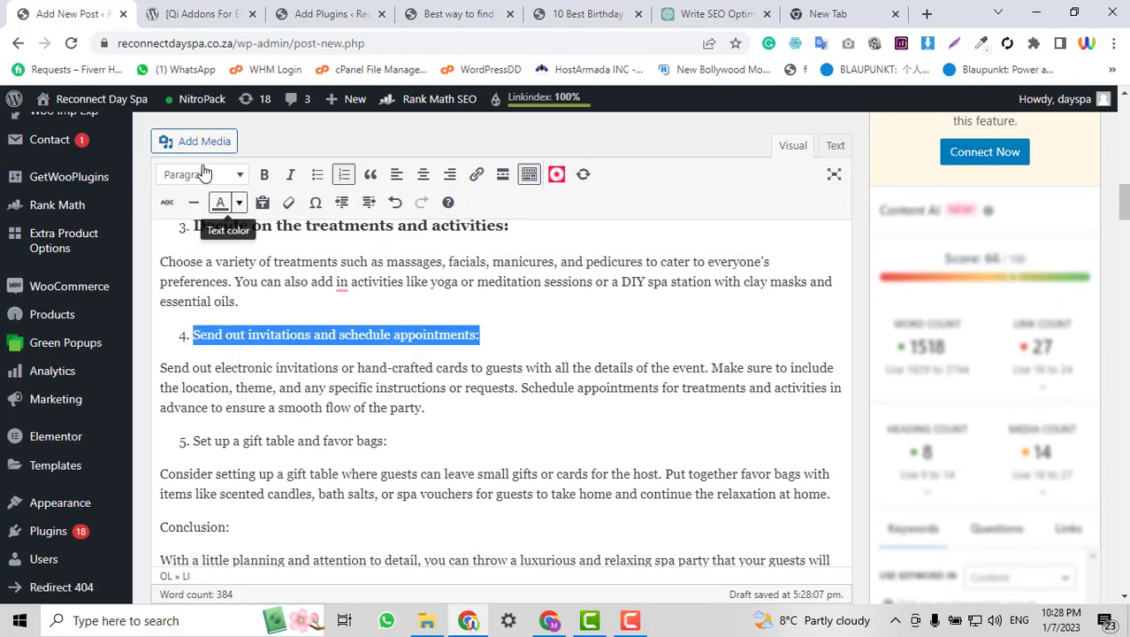
{"action": "left_click", "coordinate": [203, 173]}
{"action": "left_click", "coordinate": [237, 303]}
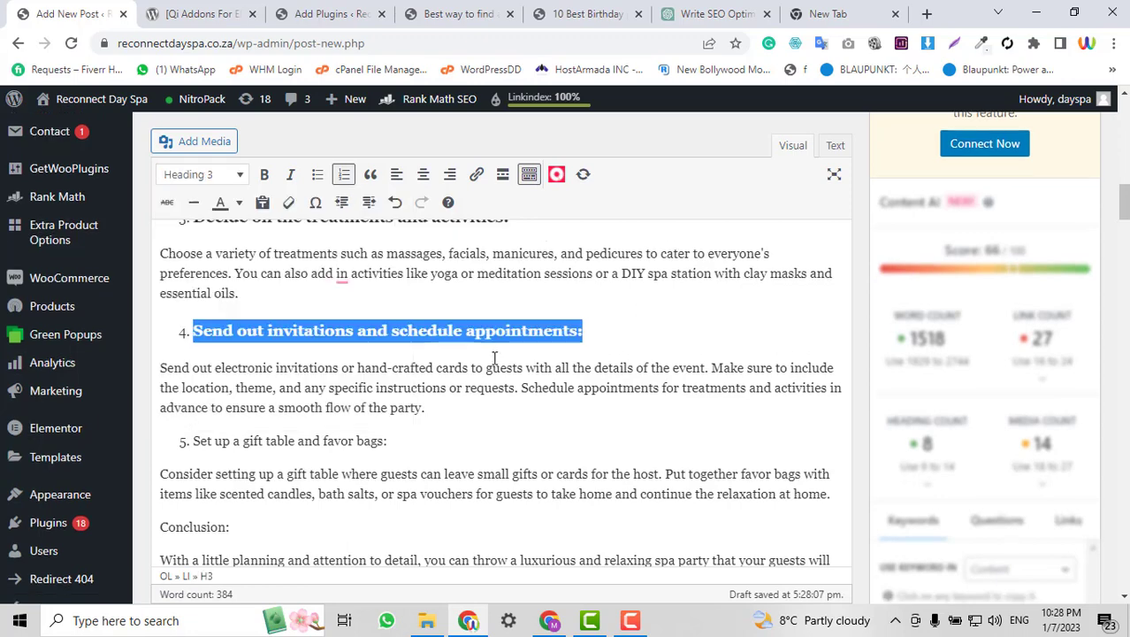
Format the fifth numbered line, "Set up a gift table and favor bags:", as Heading 3.
{"action": "scroll", "coordinate": [498, 376], "scroll_direction": "down", "scroll_amount": 1}
{"action": "left_click", "coordinate": [278, 357]}
{"action": "triple_click", "coordinate": [270, 357]}
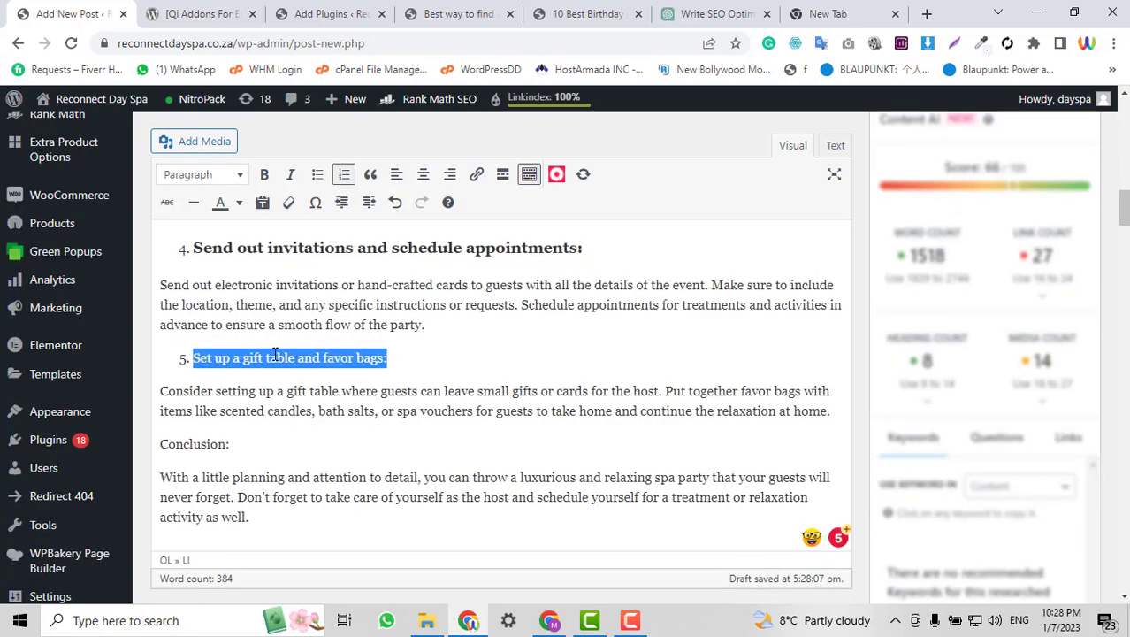
{"action": "left_click", "coordinate": [207, 178]}
{"action": "left_click", "coordinate": [212, 303]}
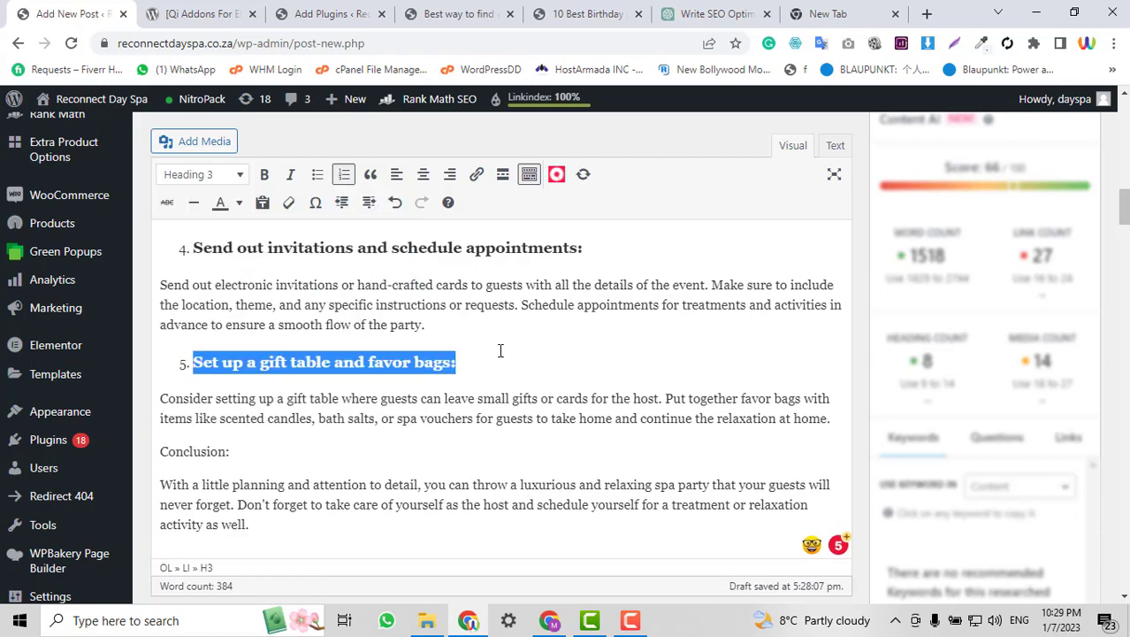
Go over the Rank Math checks and assign the post to the "Party Ideas" category.
{"action": "scroll", "coordinate": [500, 351], "scroll_direction": "down", "scroll_amount": 4}
{"action": "scroll", "coordinate": [500, 351], "scroll_direction": "down", "scroll_amount": 6}
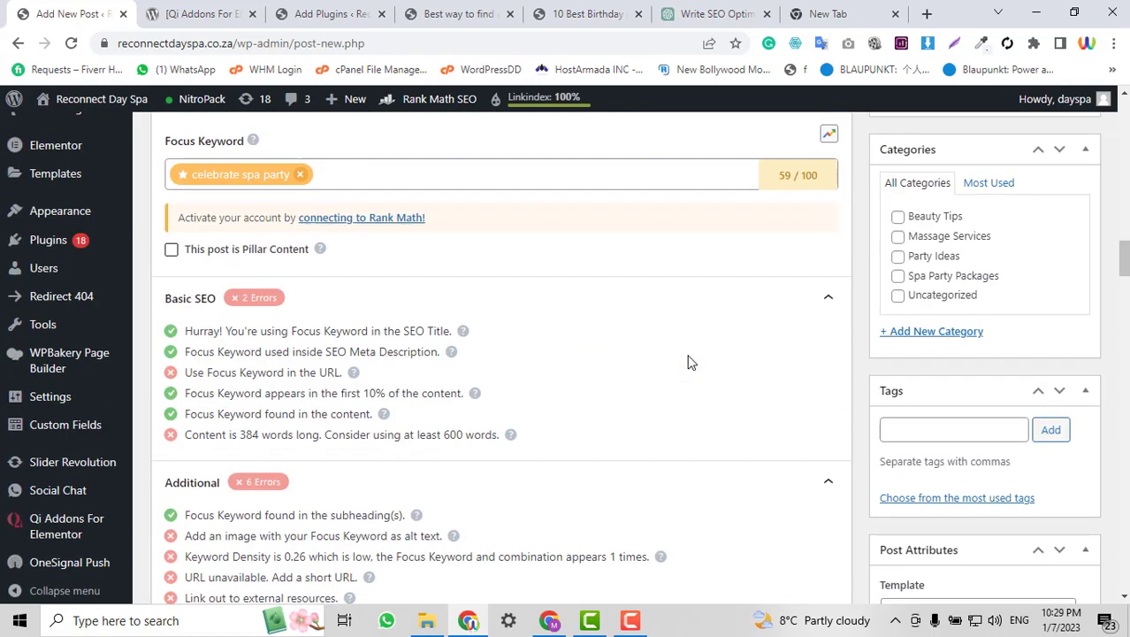
{"action": "scroll", "coordinate": [689, 364], "scroll_direction": "down", "scroll_amount": 1}
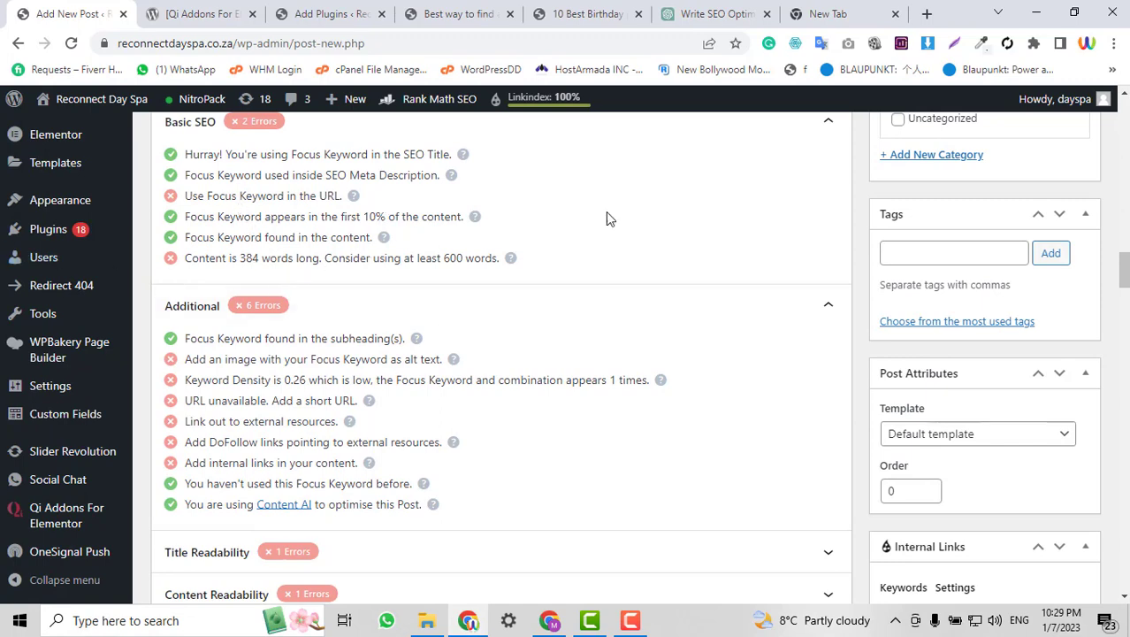
{"action": "scroll", "coordinate": [689, 228], "scroll_direction": "down", "scroll_amount": 1}
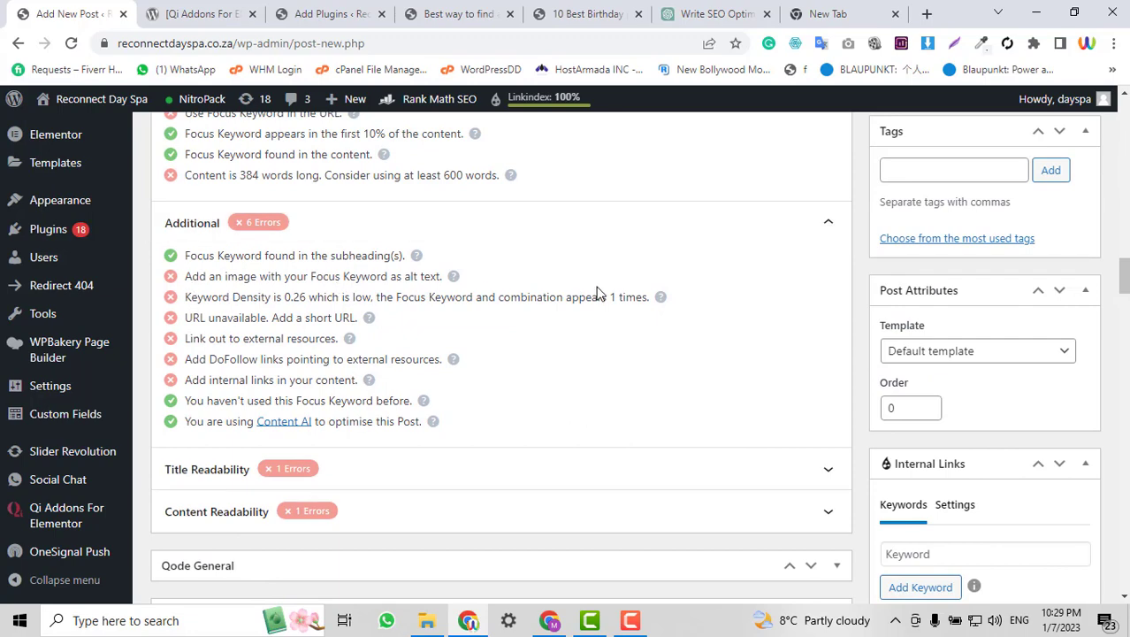
{"action": "scroll", "coordinate": [1125, 336], "scroll_direction": "up", "scroll_amount": 4}
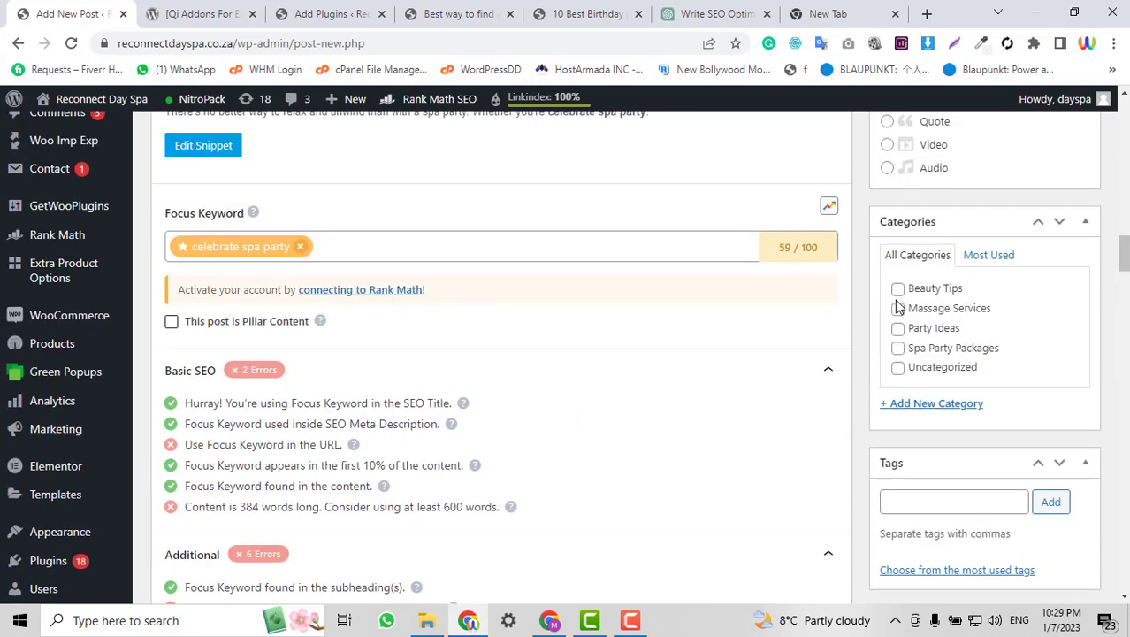
{"action": "left_click", "coordinate": [898, 328]}
Recheck the article and its SEO checks, and open the post's featured image selection.
{"action": "scroll", "coordinate": [1125, 345], "scroll_direction": "up", "scroll_amount": 4}
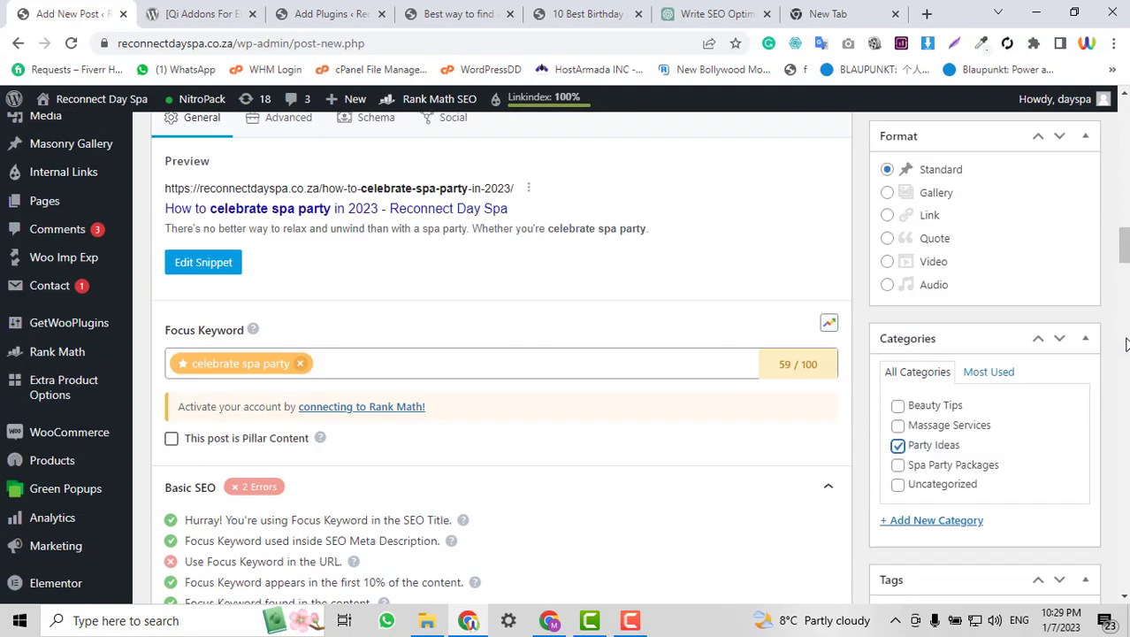
{"action": "scroll", "coordinate": [1125, 344], "scroll_direction": "down", "scroll_amount": 7}
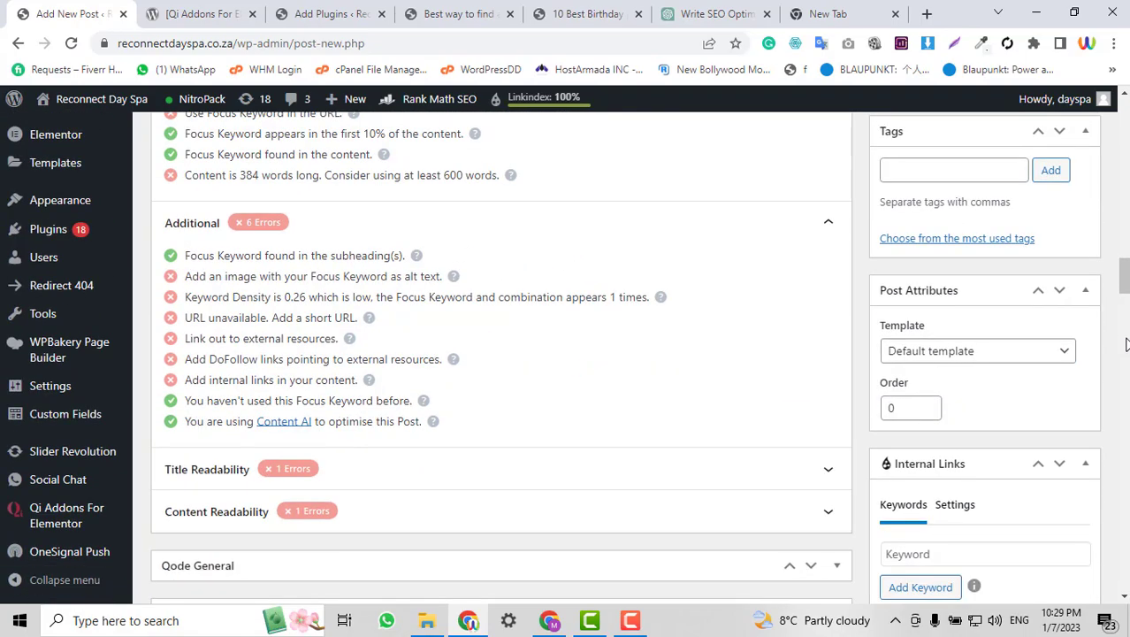
{"action": "scroll", "coordinate": [1125, 343], "scroll_direction": "up", "scroll_amount": 15}
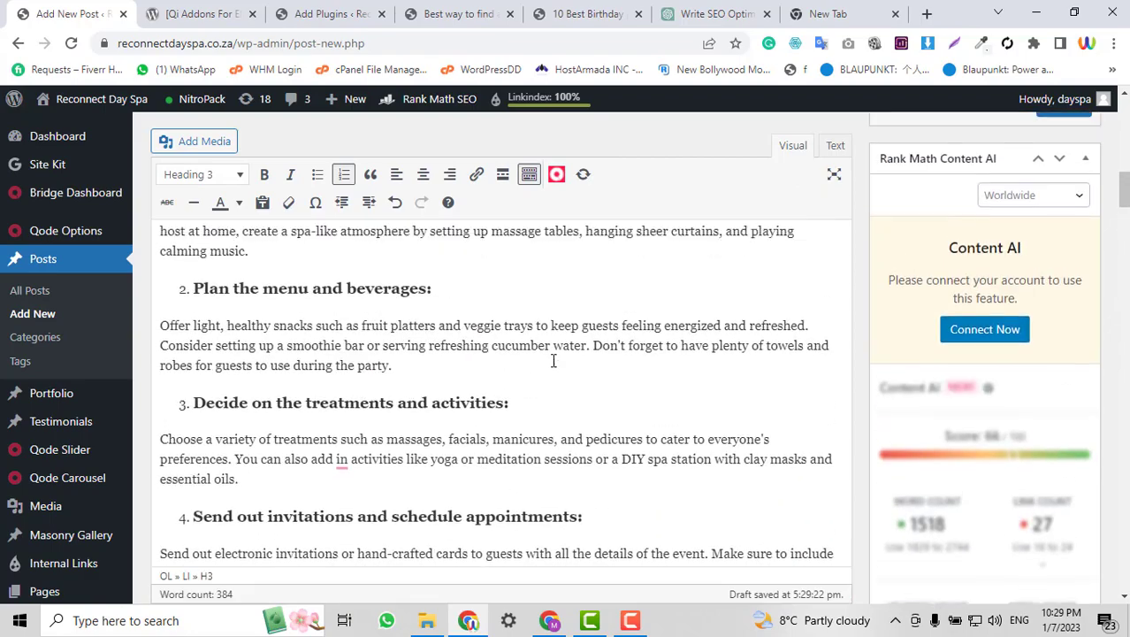
{"action": "scroll", "coordinate": [554, 361], "scroll_direction": "up", "scroll_amount": 3}
{"action": "scroll", "coordinate": [1110, 354], "scroll_direction": "down", "scroll_amount": 12}
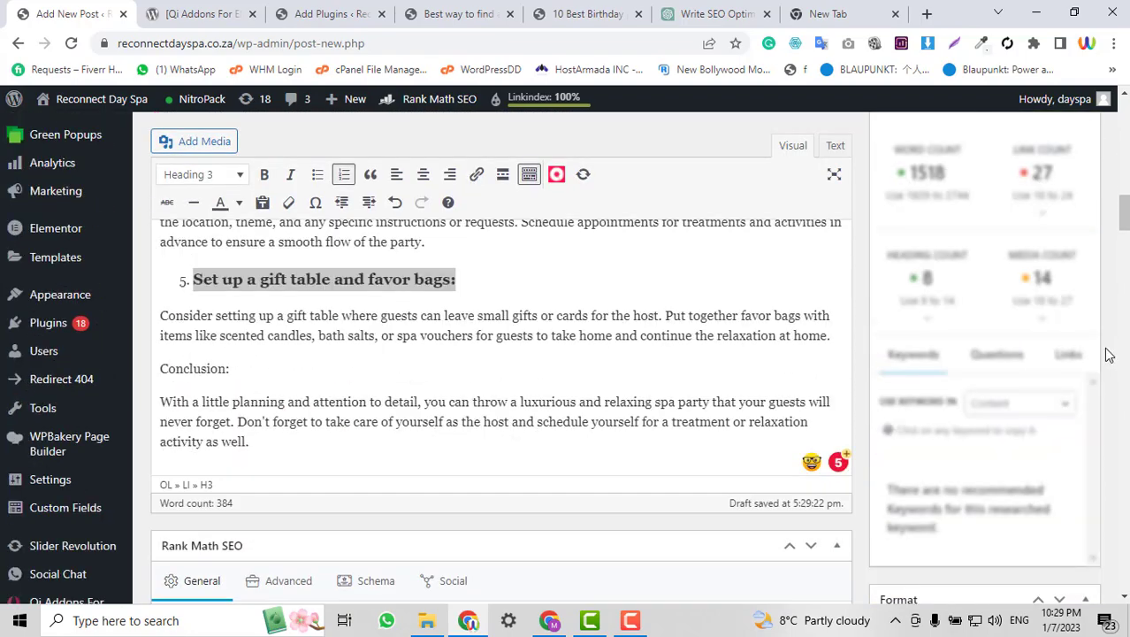
{"action": "scroll", "coordinate": [1109, 355], "scroll_direction": "down", "scroll_amount": 10}
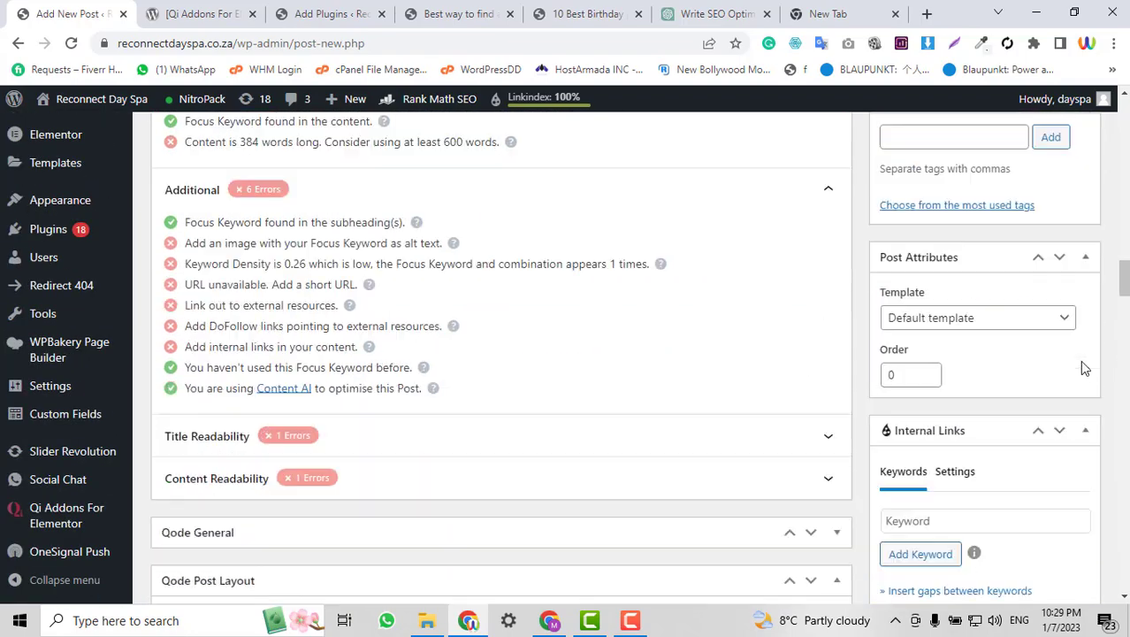
{"action": "scroll", "coordinate": [1037, 409], "scroll_direction": "down", "scroll_amount": 7}
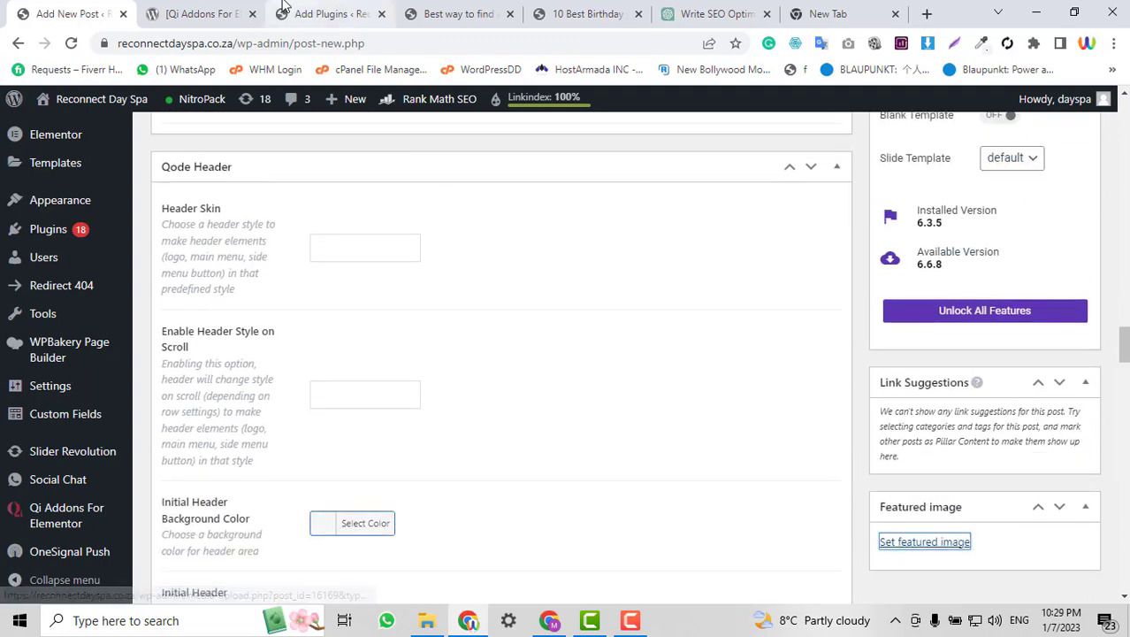
Load pexels.com in the browser tab that holds the Qi Addons reviews page.
{"action": "left_click", "coordinate": [212, 14]}
{"action": "left_click", "coordinate": [228, 50]}
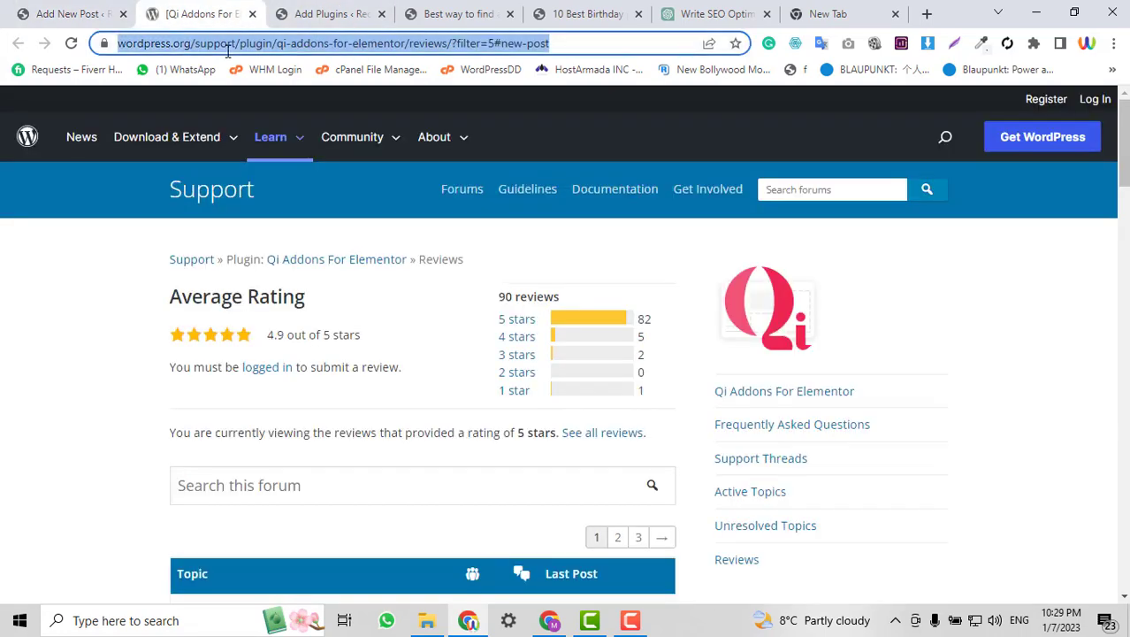
{"action": "type", "text": "pe"}
{"action": "key", "text": "Return"}
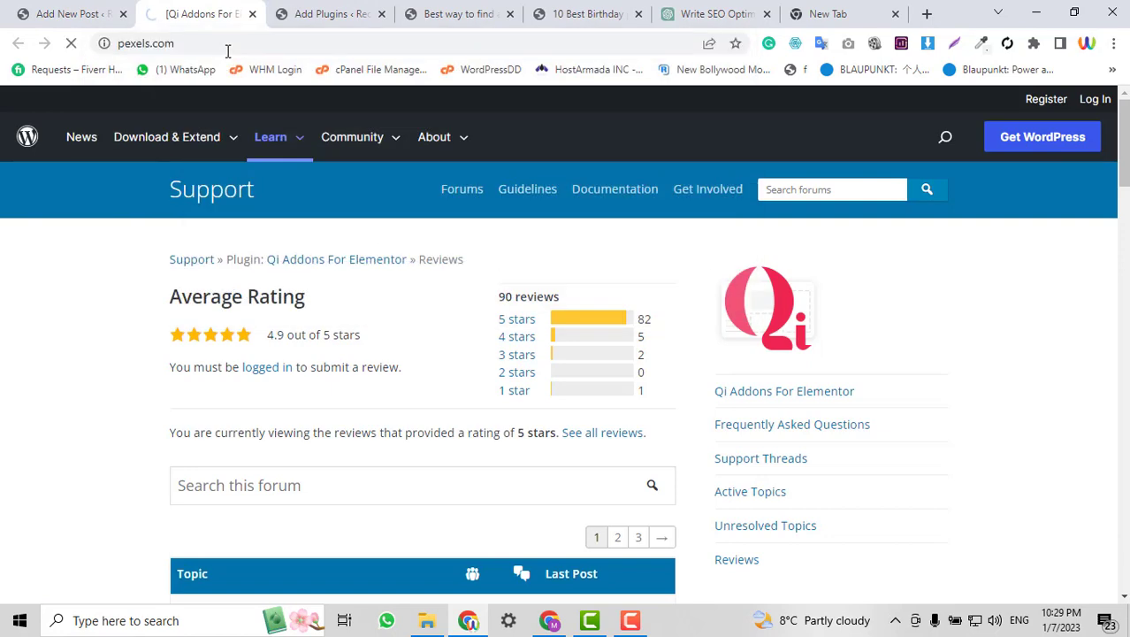
{"action": "left_click", "coordinate": [101, 9]}
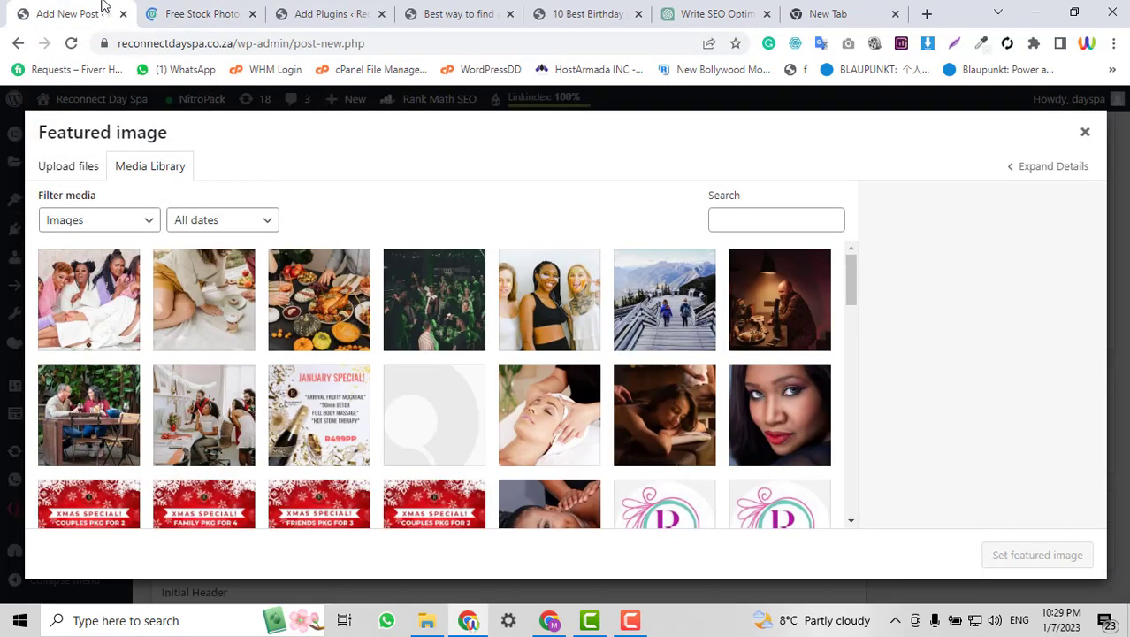
{"action": "left_click", "coordinate": [190, 11]}
Return to the post's featured image selection, browse the media library and load more images.
{"action": "left_click", "coordinate": [89, 13]}
{"action": "scroll", "coordinate": [352, 336], "scroll_direction": "down", "scroll_amount": 3}
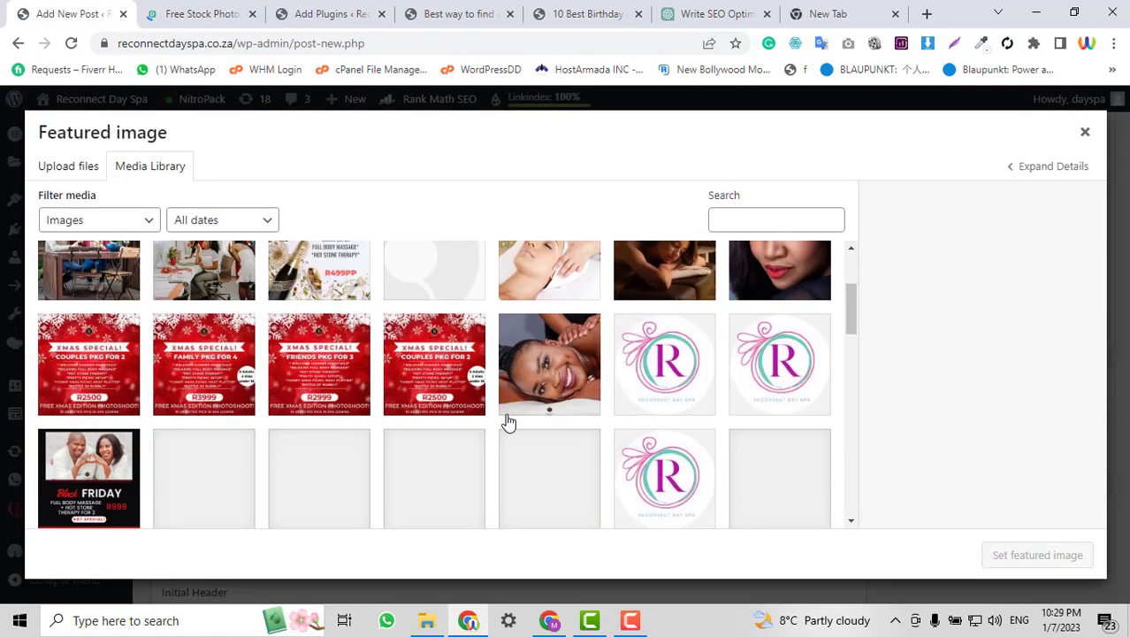
{"action": "scroll", "coordinate": [509, 422], "scroll_direction": "down", "scroll_amount": 10}
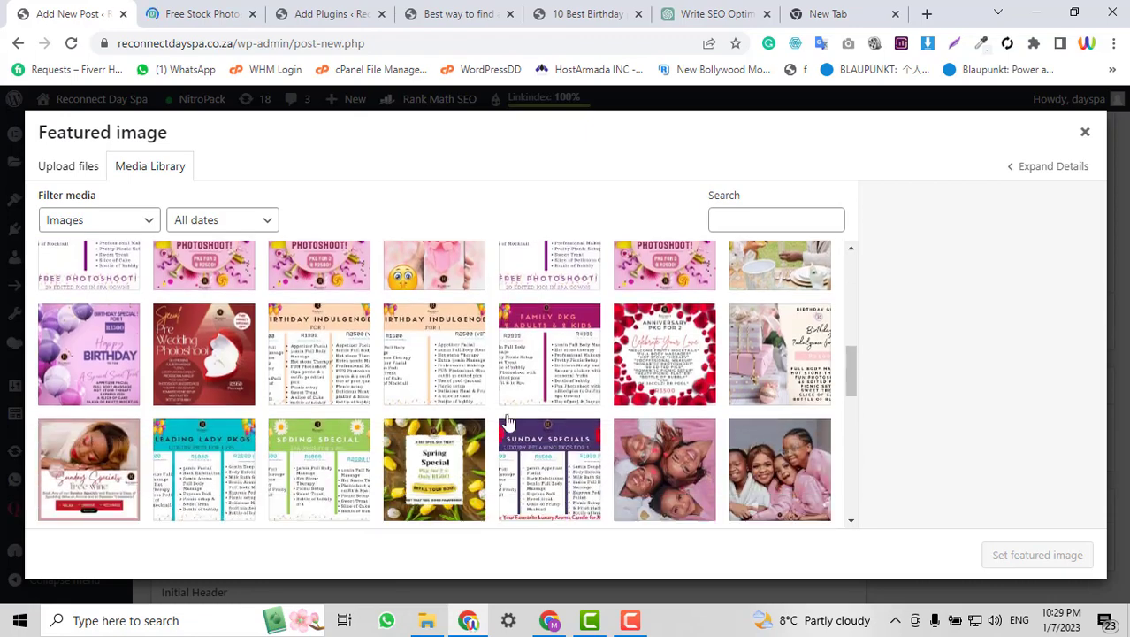
{"action": "scroll", "coordinate": [508, 423], "scroll_direction": "down", "scroll_amount": 15}
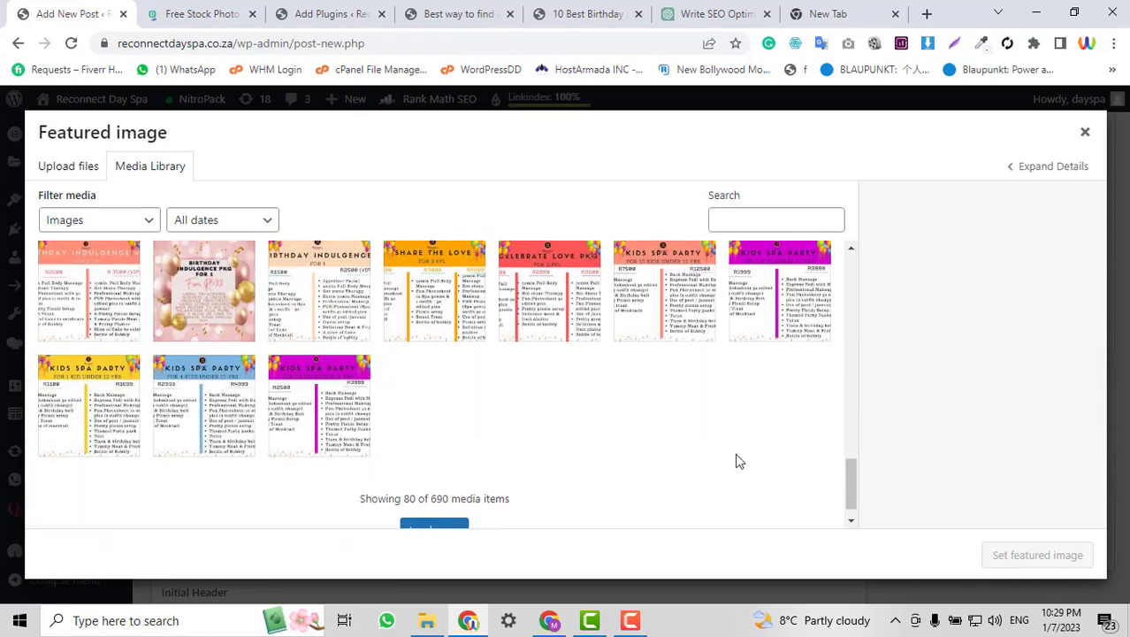
{"action": "left_click", "coordinate": [437, 510]}
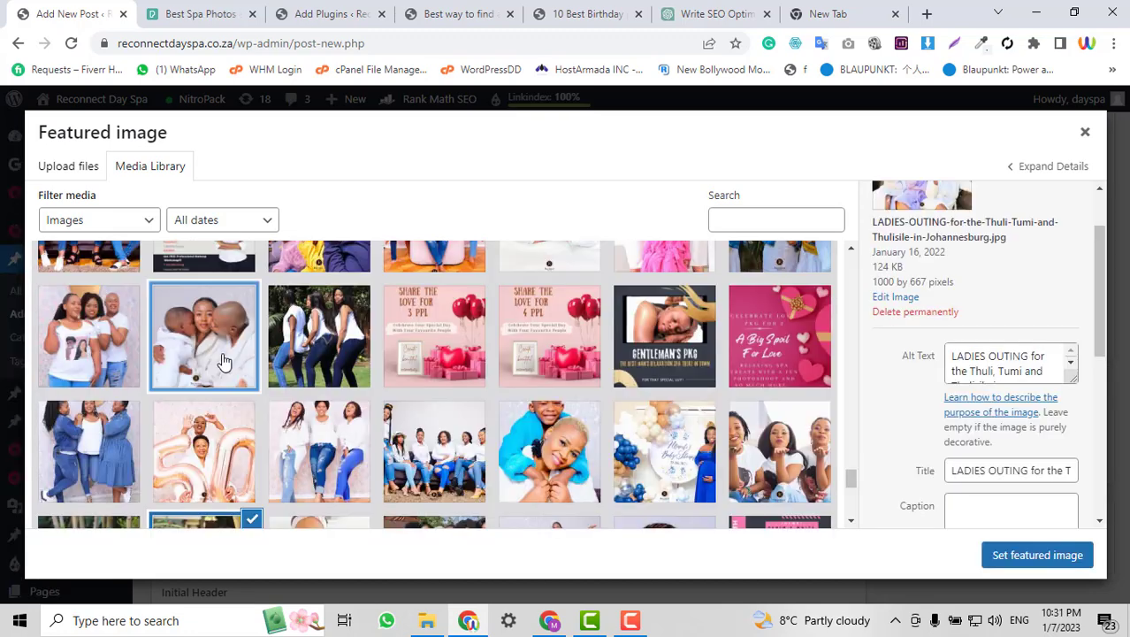
Compare several photos in the media library and select the one of three women in white tops blowing kisses.
{"action": "left_click", "coordinate": [201, 351]}
{"action": "scroll", "coordinate": [202, 351], "scroll_direction": "up", "scroll_amount": 1}
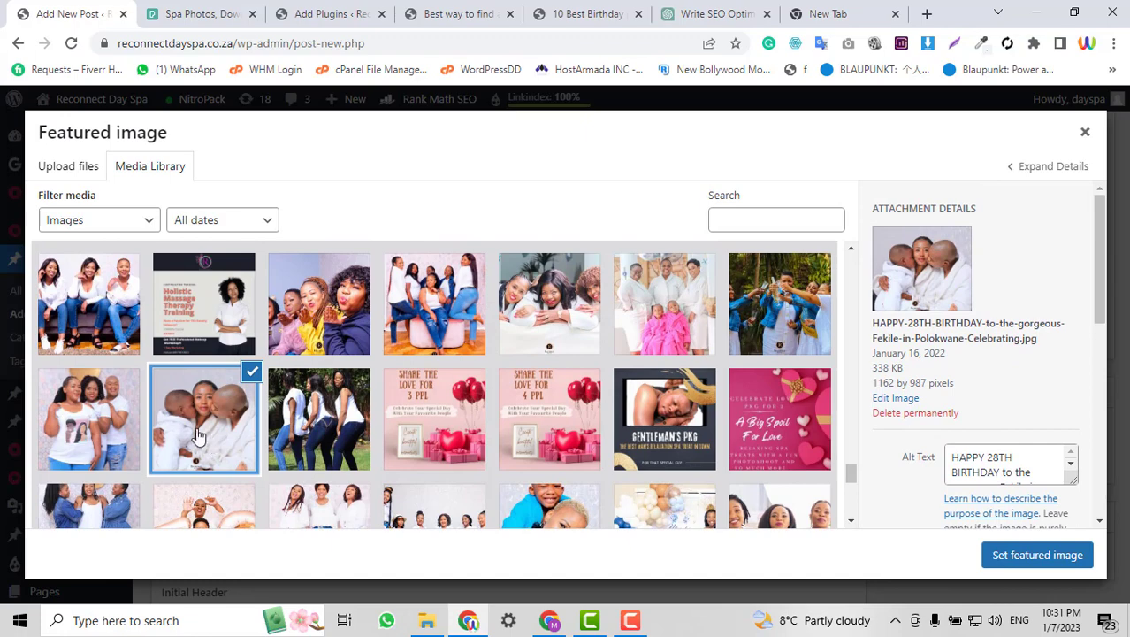
{"action": "scroll", "coordinate": [329, 405], "scroll_direction": "up", "scroll_amount": 1}
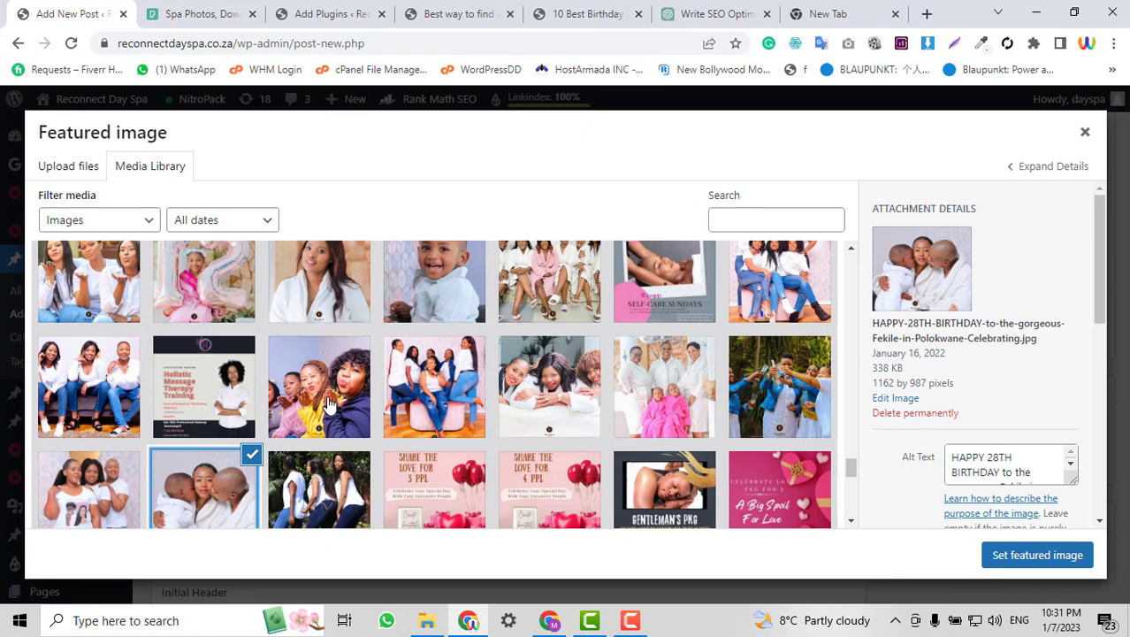
{"action": "left_click", "coordinate": [329, 404]}
{"action": "scroll", "coordinate": [329, 404], "scroll_direction": "up", "scroll_amount": 1}
{"action": "left_click", "coordinate": [334, 380]}
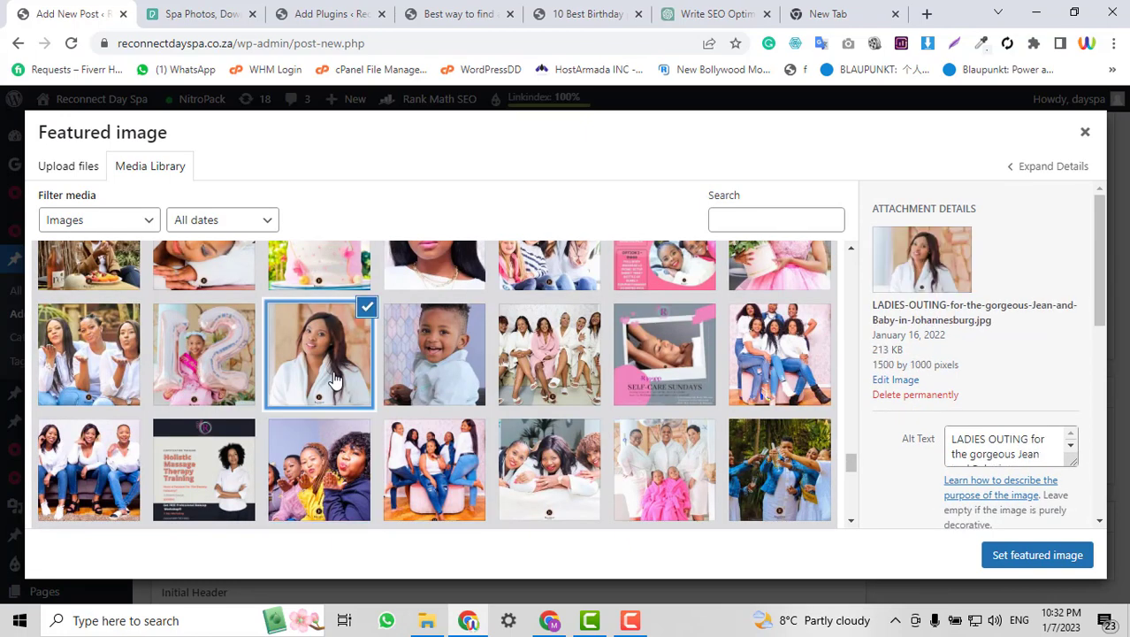
{"action": "left_click", "coordinate": [90, 358]}
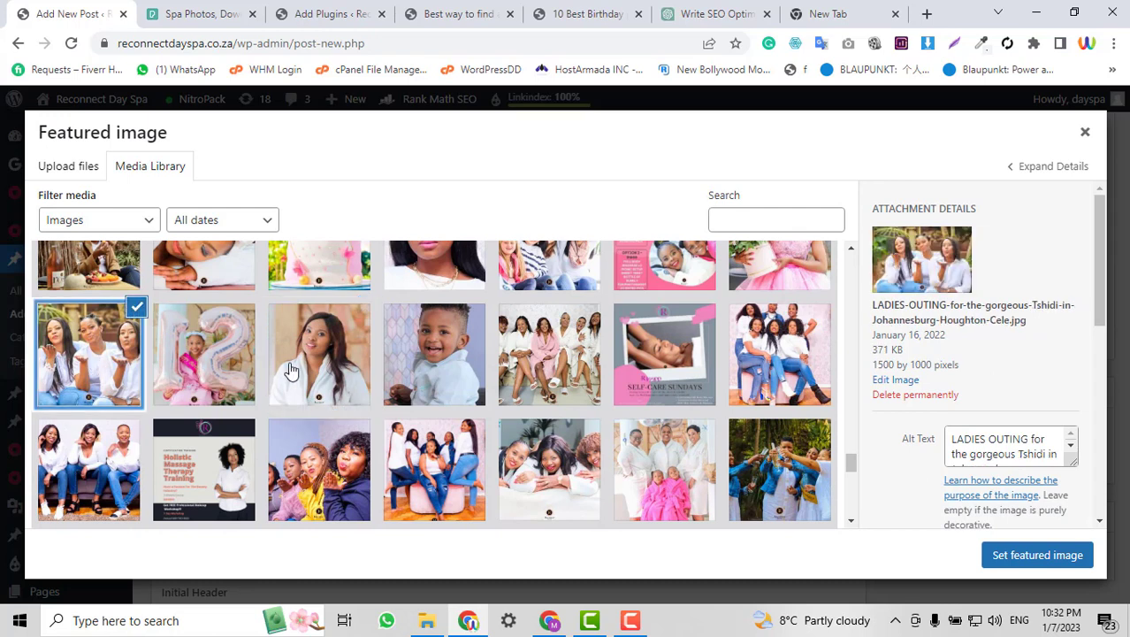
Complete the cut-off last word of the selected image's alt text so it ends with the keyword "Celebrate spa party".
{"action": "scroll", "coordinate": [970, 453], "scroll_direction": "down", "scroll_amount": 2}
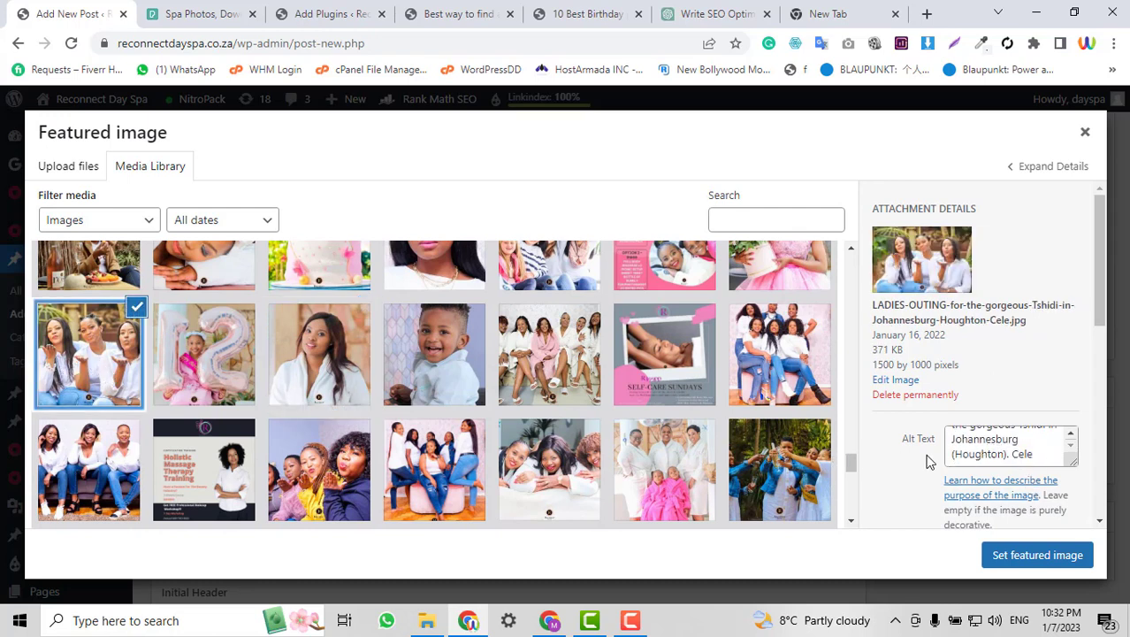
{"action": "left_click", "coordinate": [1039, 453]}
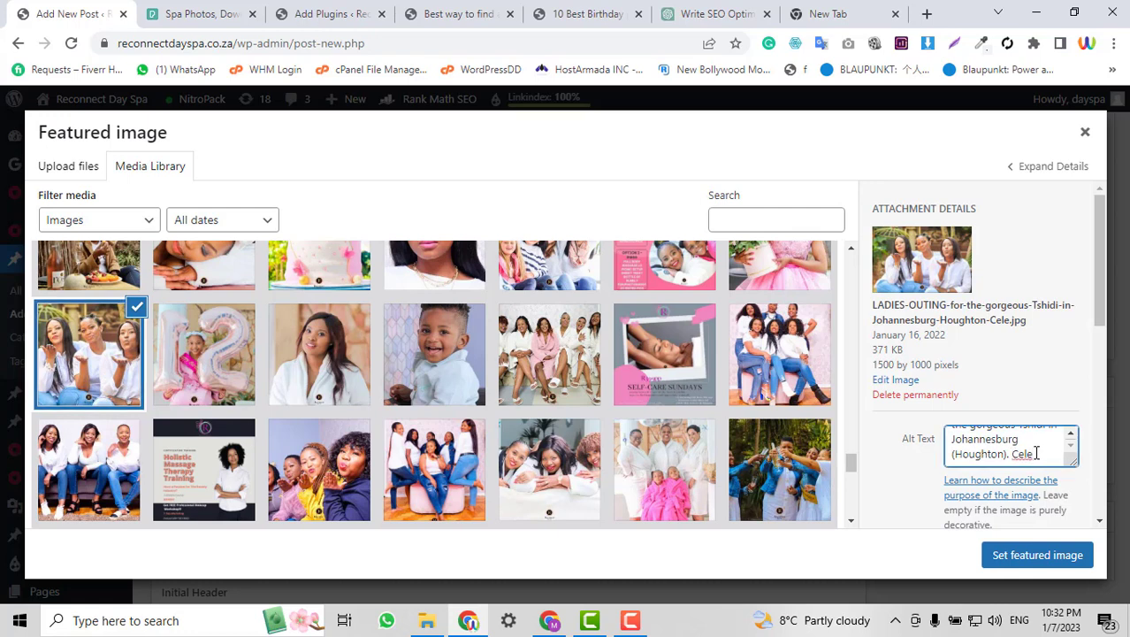
{"action": "type", "text": "brate spa party"}
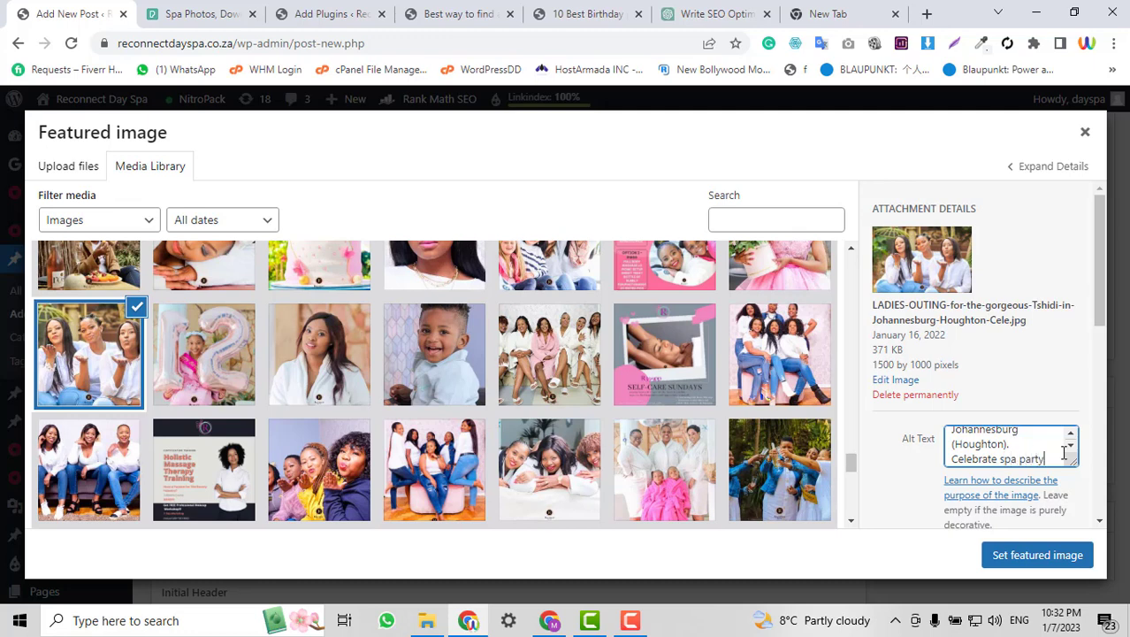
{"action": "left_click_drag", "start_coordinate": [1055, 457], "coordinate": [949, 454]}
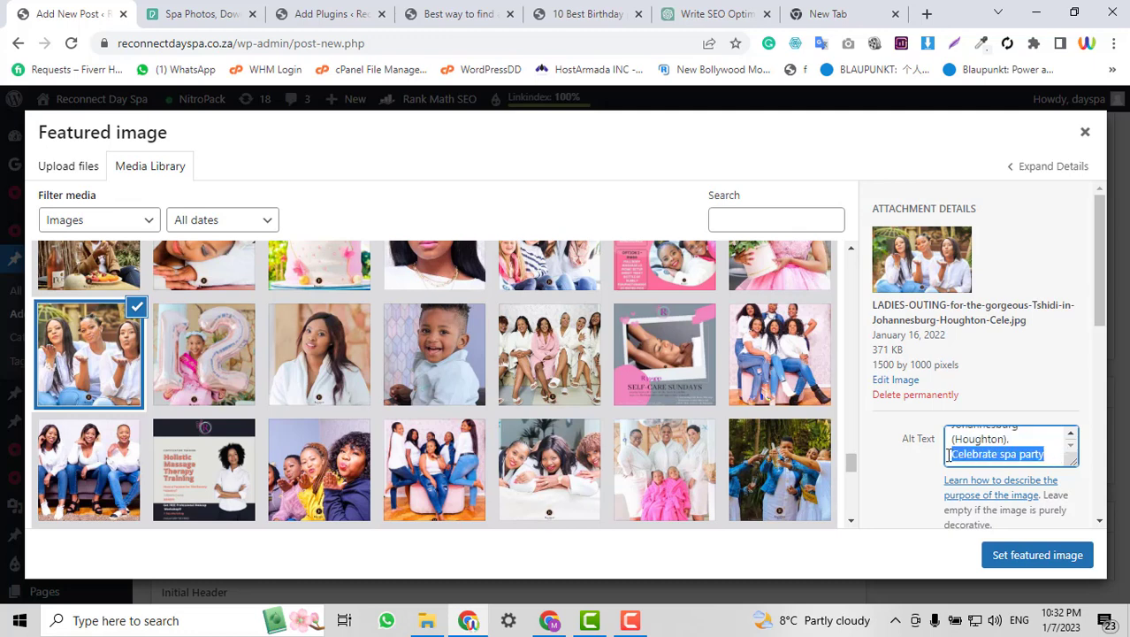
{"action": "left_click", "coordinate": [911, 479]}
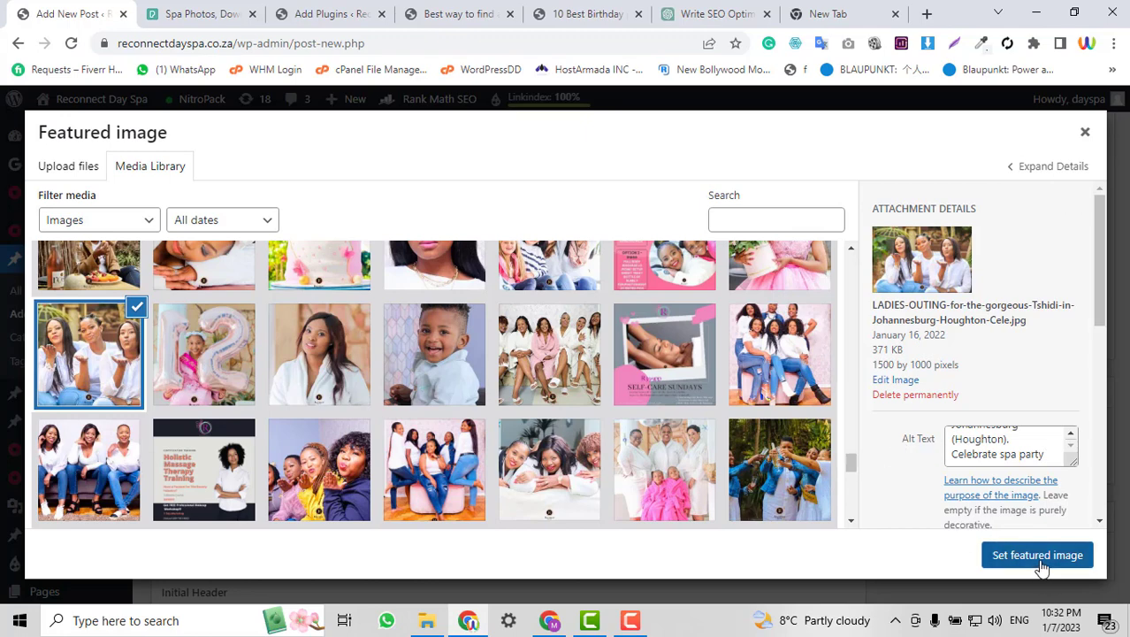
Set the selected photo of three women as the post's featured image and review the Rank Math SEO checks.
{"action": "key", "text": "Escape"}
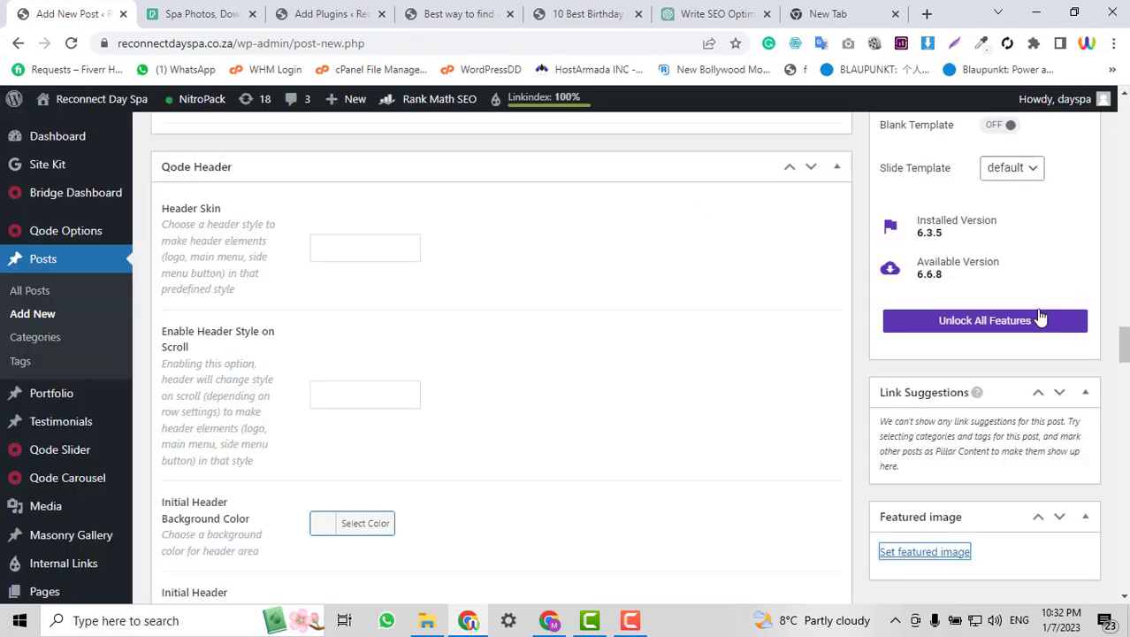
{"action": "scroll", "coordinate": [1004, 360], "scroll_direction": "up", "scroll_amount": 3}
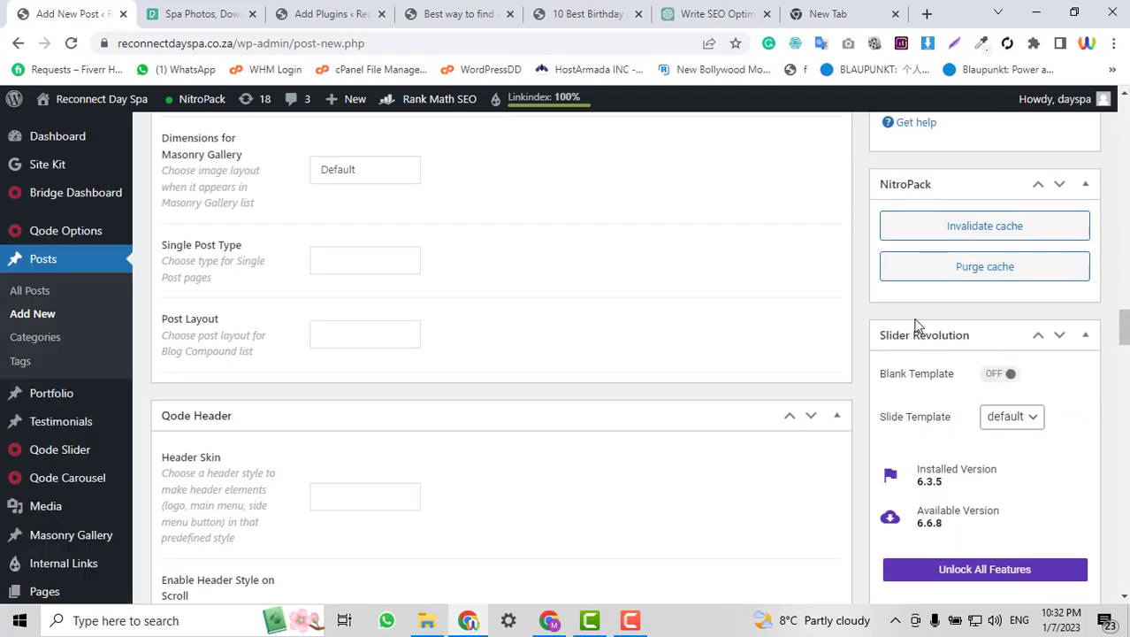
{"action": "scroll", "coordinate": [800, 320], "scroll_direction": "up", "scroll_amount": 10}
{"action": "scroll", "coordinate": [448, 315], "scroll_direction": "up", "scroll_amount": 2}
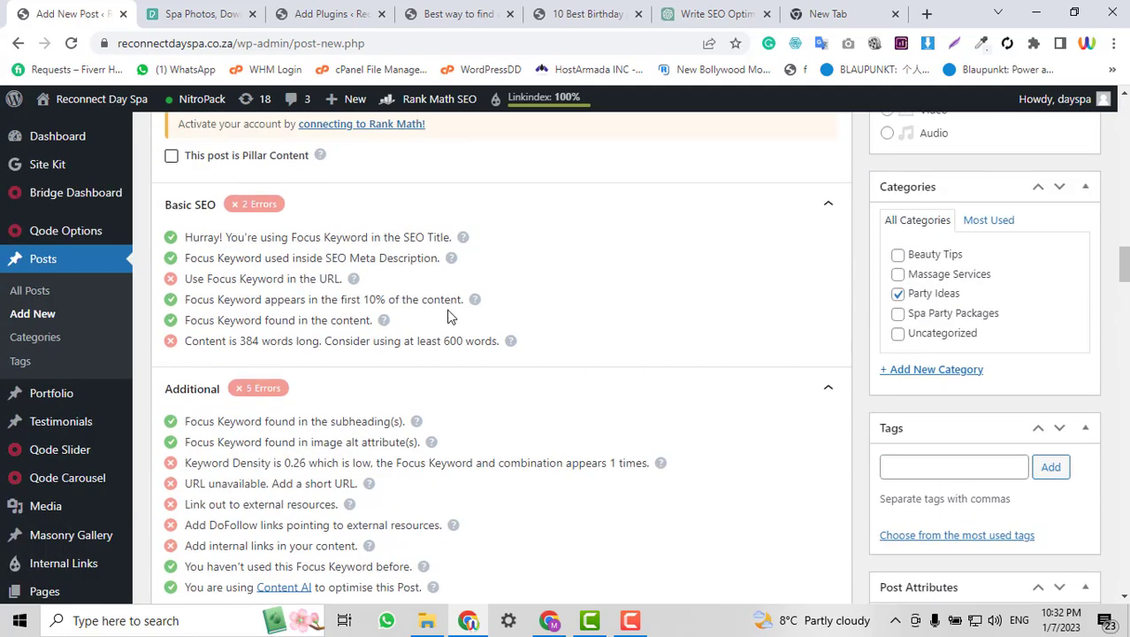
{"action": "scroll", "coordinate": [272, 373], "scroll_direction": "down", "scroll_amount": 1}
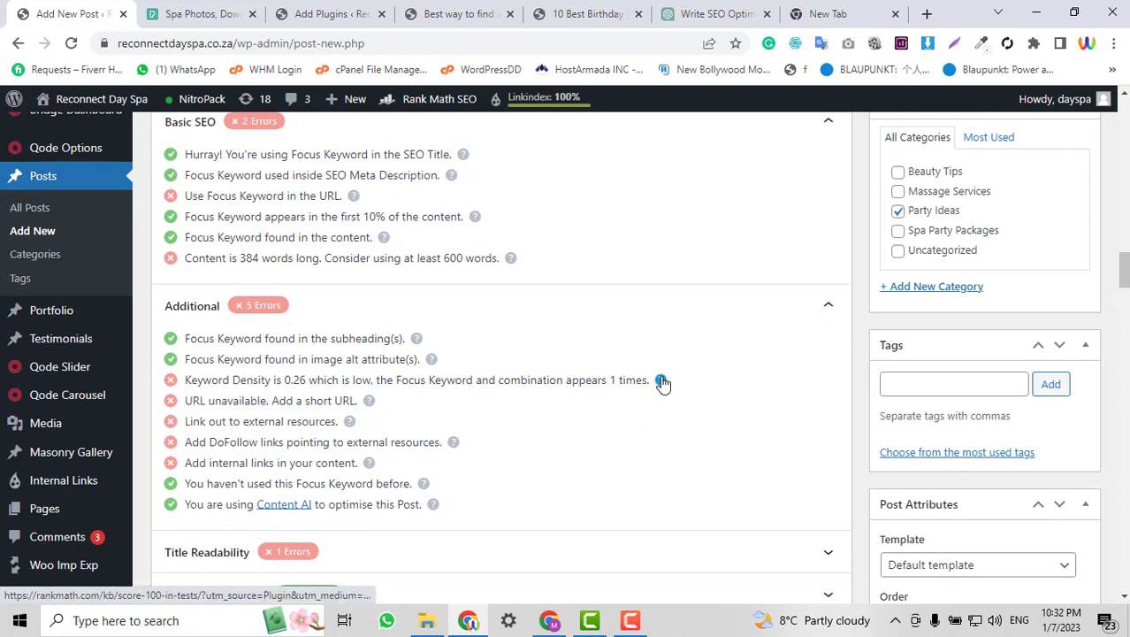
Insert "celebrate spa" before "party" in the last sentence of the "Send out invitations and schedule appointments" section.
{"action": "scroll", "coordinate": [699, 378], "scroll_direction": "up", "scroll_amount": 15}
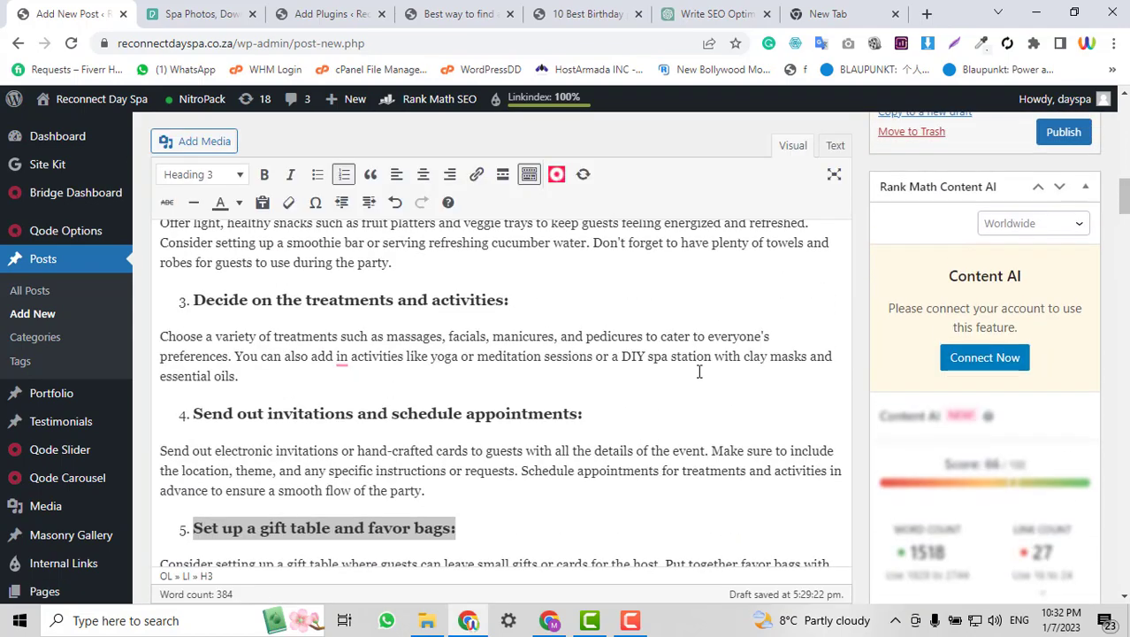
{"action": "scroll", "coordinate": [429, 398], "scroll_direction": "up", "scroll_amount": 1}
{"action": "scroll", "coordinate": [505, 412], "scroll_direction": "down", "scroll_amount": 1}
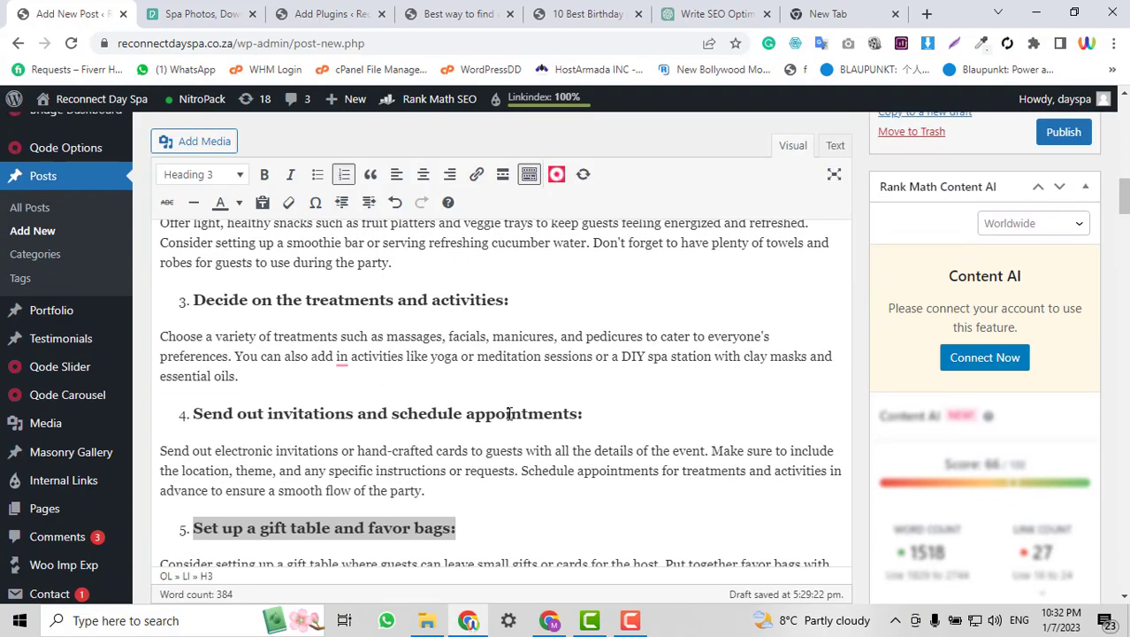
{"action": "scroll", "coordinate": [423, 439], "scroll_direction": "down", "scroll_amount": 3}
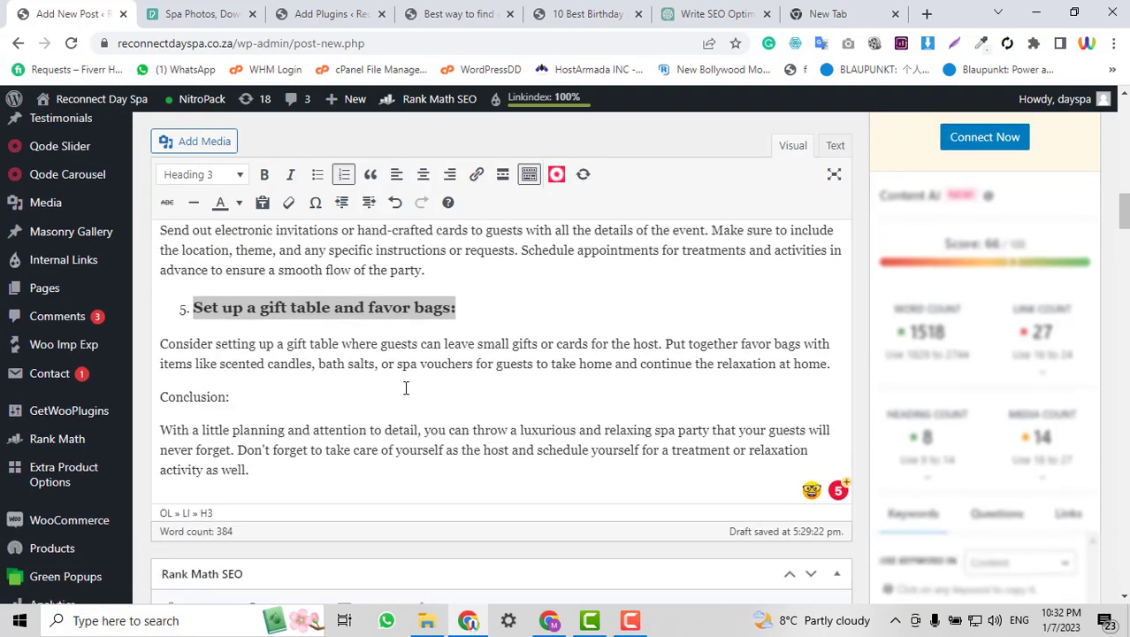
{"action": "scroll", "coordinate": [404, 386], "scroll_direction": "up", "scroll_amount": 2}
{"action": "left_click", "coordinate": [522, 406]}
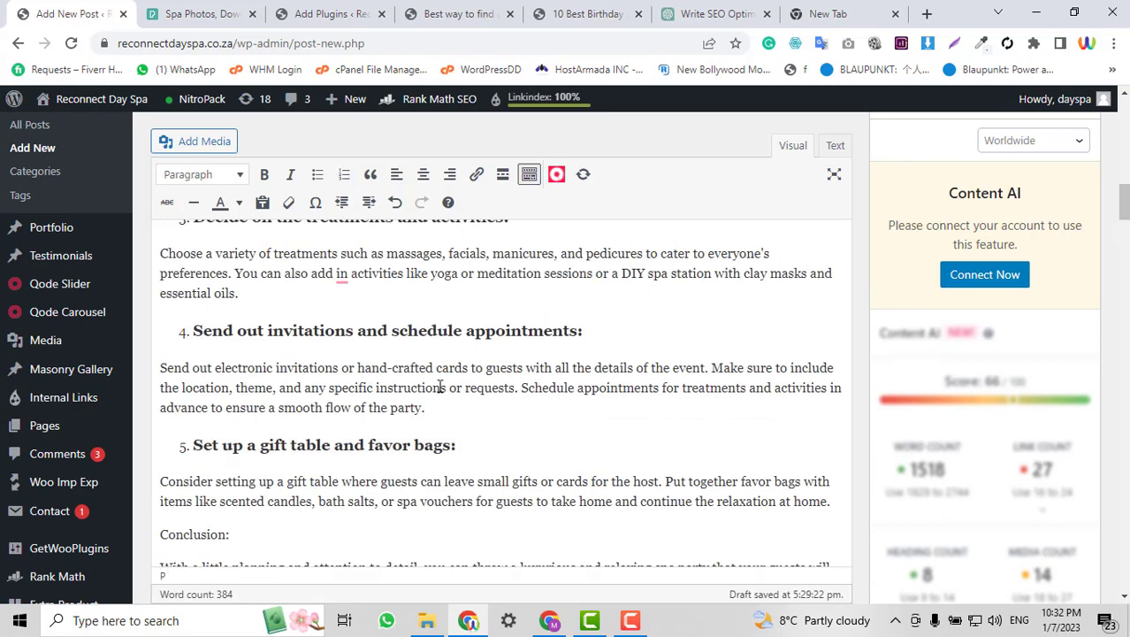
{"action": "scroll", "coordinate": [440, 386], "scroll_direction": "up", "scroll_amount": 2}
{"action": "scroll", "coordinate": [434, 389], "scroll_direction": "down", "scroll_amount": 3}
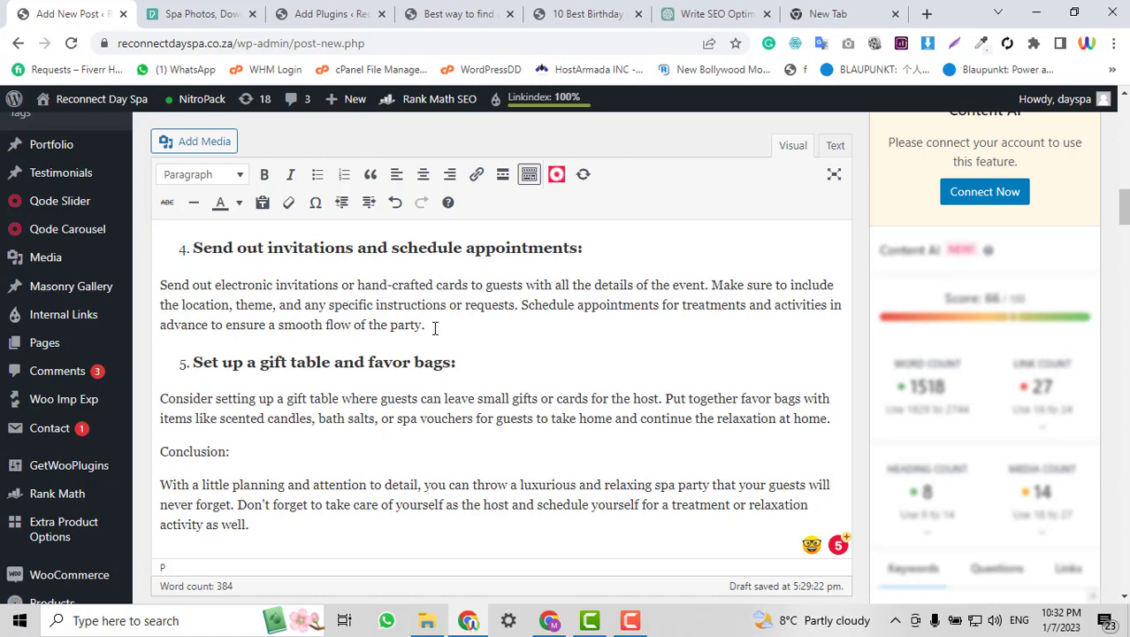
{"action": "type", "text": "celebrate spa"}
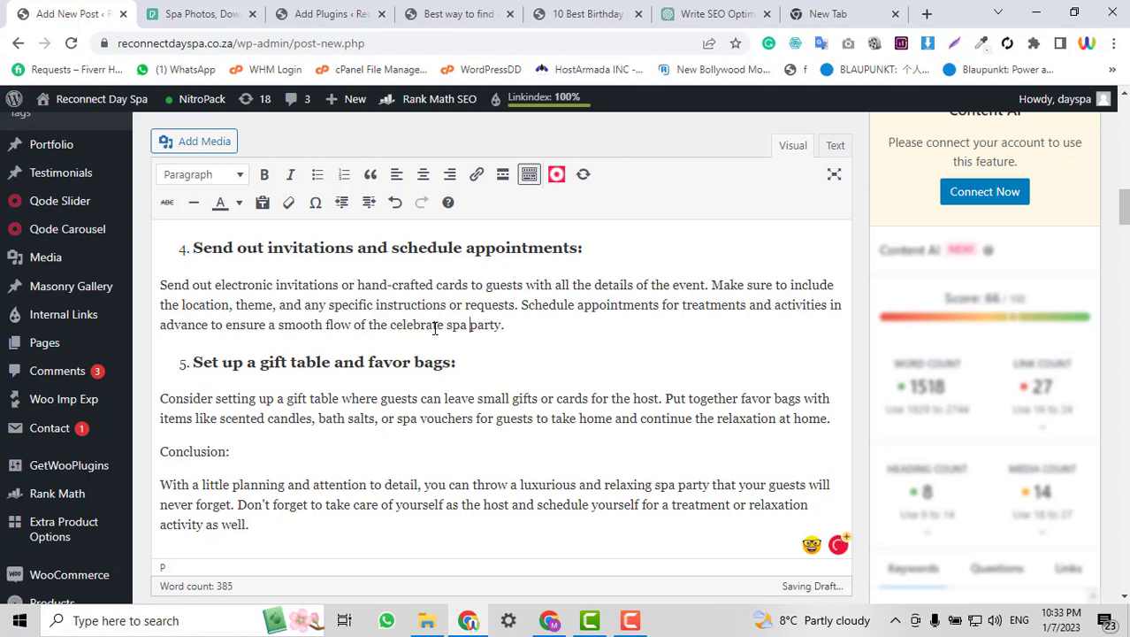
{"action": "scroll", "coordinate": [303, 344], "scroll_direction": "down", "scroll_amount": 1}
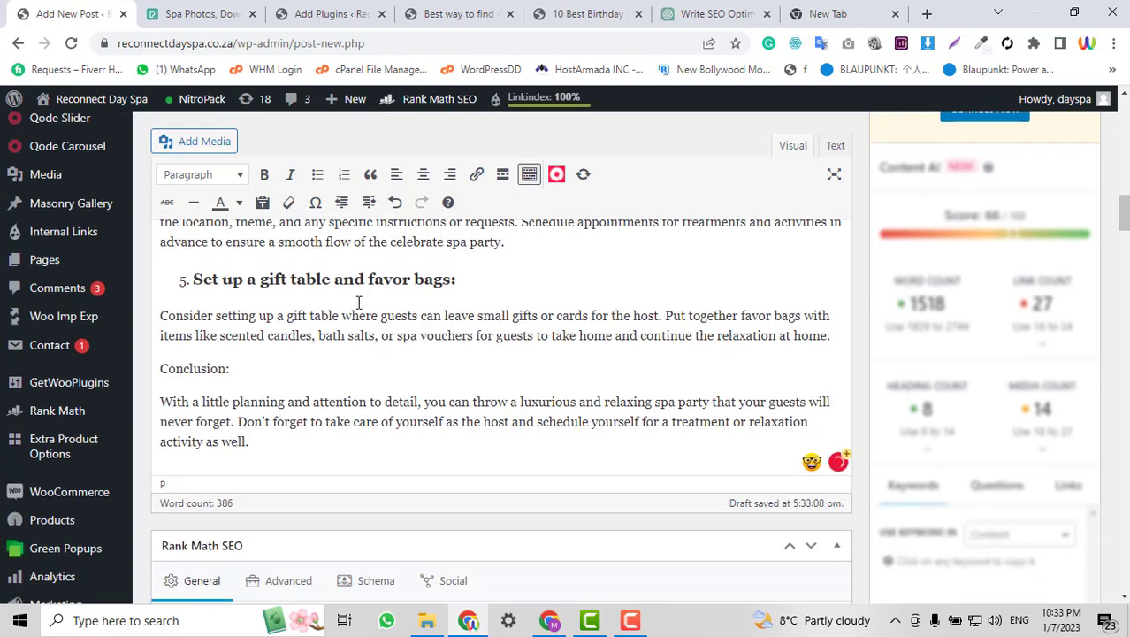
Extend the third numbered heading to read "Decide on the treatments and activities to celebrate spa party:".
{"action": "scroll", "coordinate": [354, 380], "scroll_direction": "up", "scroll_amount": 3}
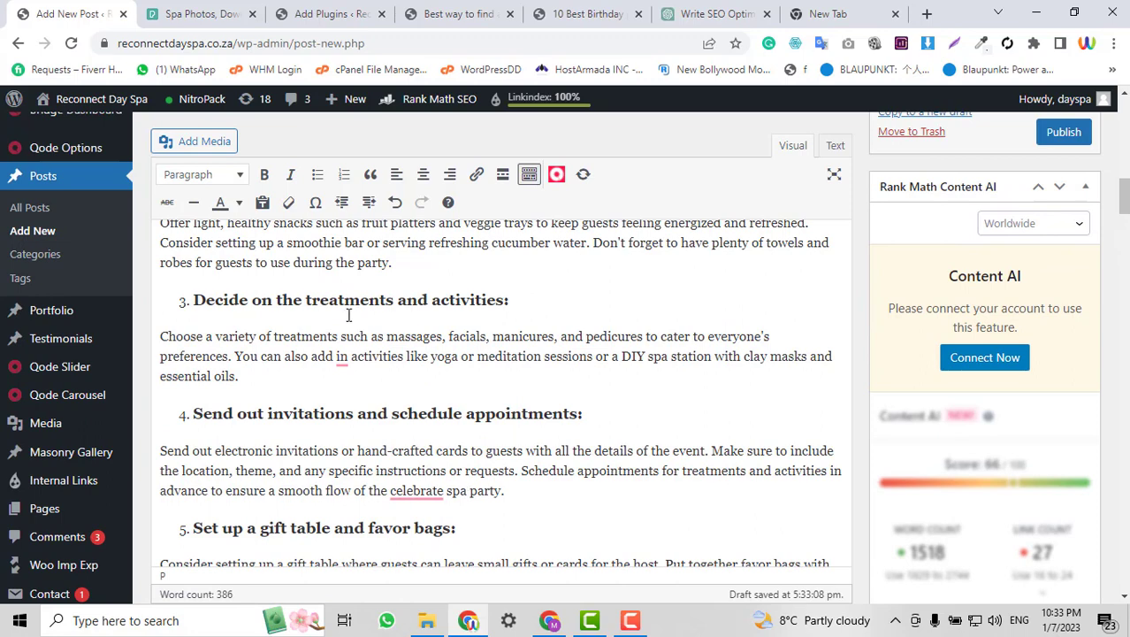
{"action": "left_click", "coordinate": [507, 300]}
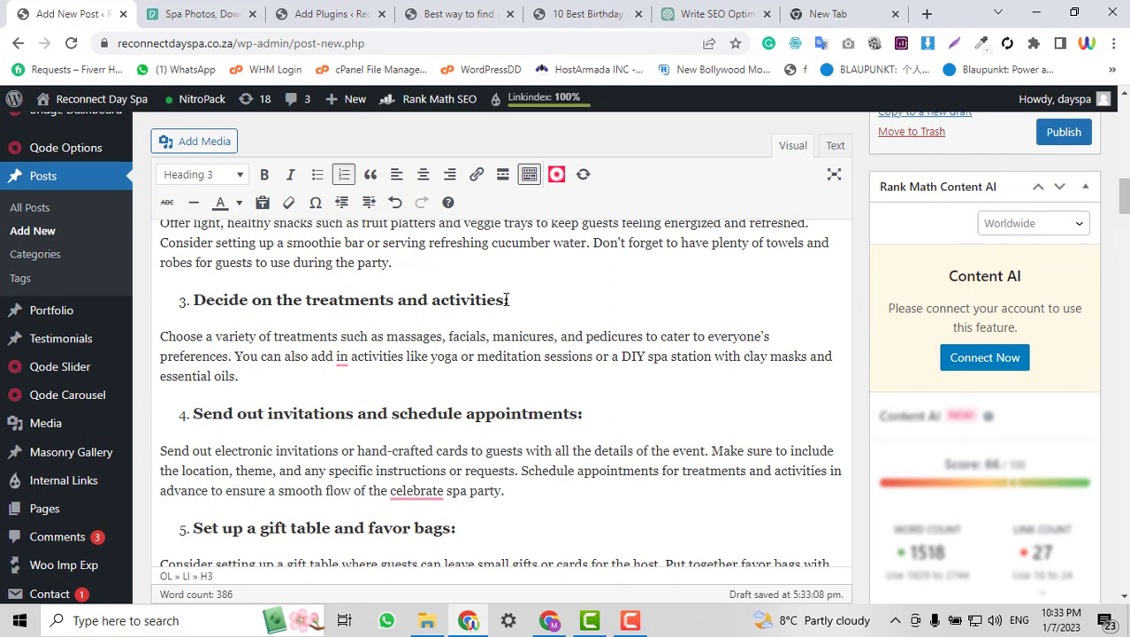
{"action": "type", "text": "fo"}
{"action": "key", "text": "BackSpace"}
{"action": "key", "text": "BackSpace"}
{"action": "key", "text": "BackSpace"}
{"action": "type", "text": "t"}
{"action": "type", "text": "o celebrate so"}
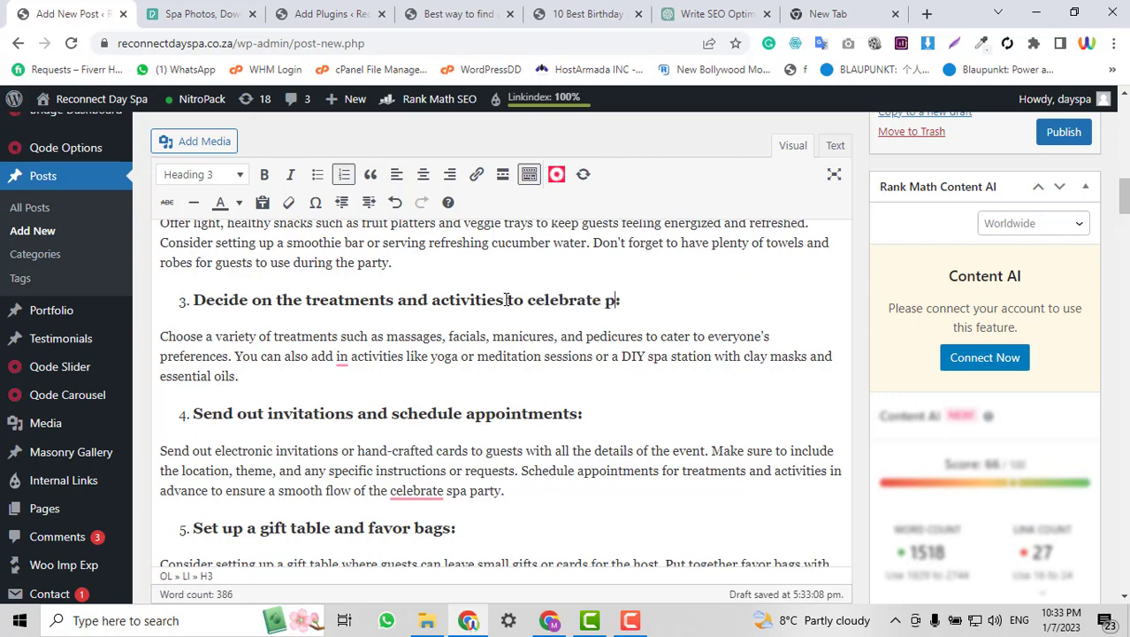
{"action": "key", "text": "BackSpace"}
{"action": "type", "text": "spa party"}
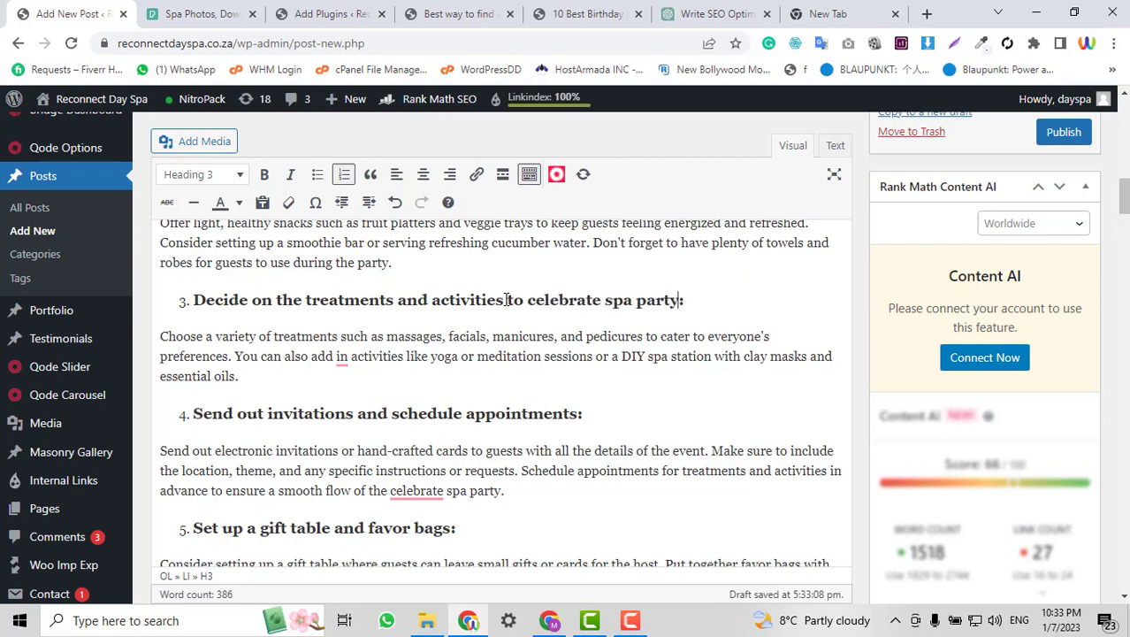
Extend the first numbered heading to "Choose a theme and location to celebrate spa party:" and check the keyword density in Rank Math.
{"action": "scroll", "coordinate": [530, 354], "scroll_direction": "down", "scroll_amount": 5}
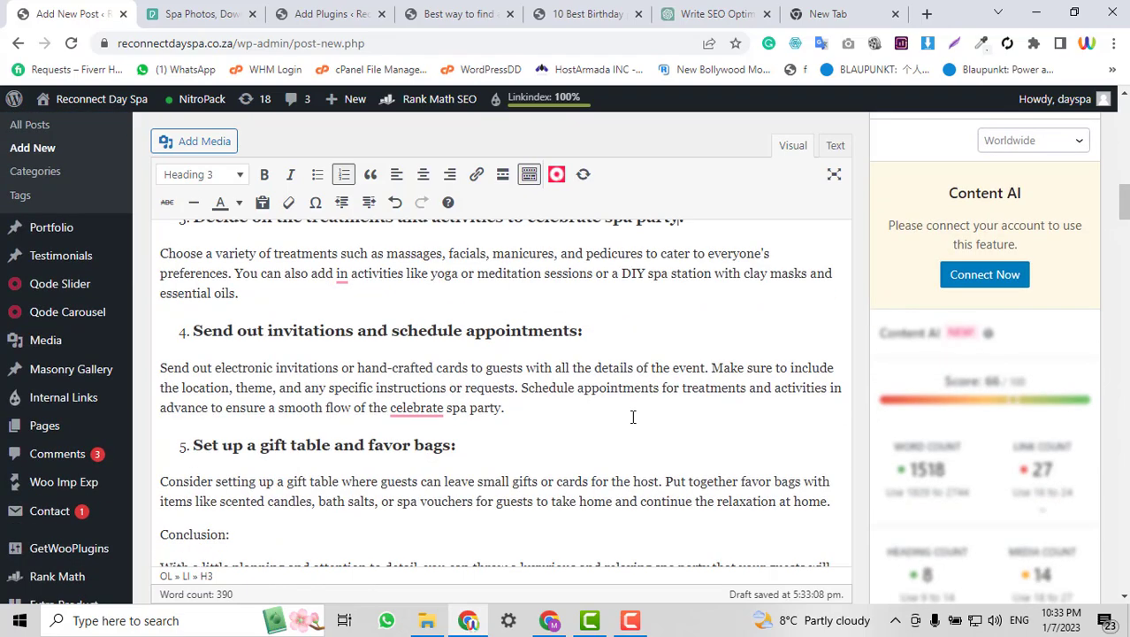
{"action": "scroll", "coordinate": [633, 417], "scroll_direction": "up", "scroll_amount": 10}
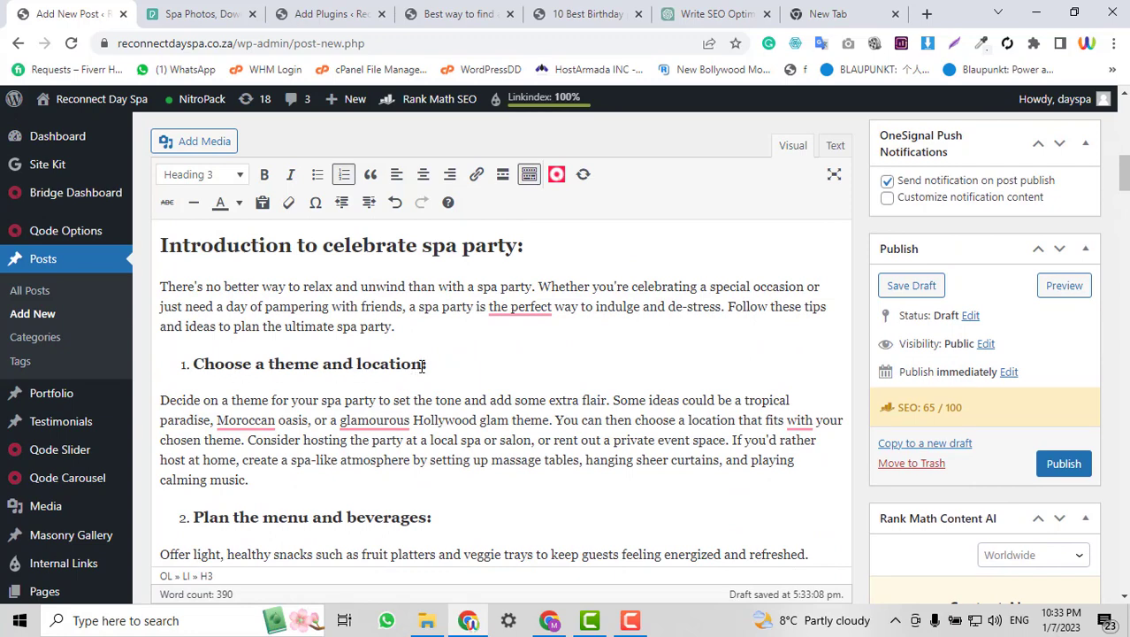
{"action": "type", "text": "to celeb"}
{"action": "type", "text": "rate spa party"}
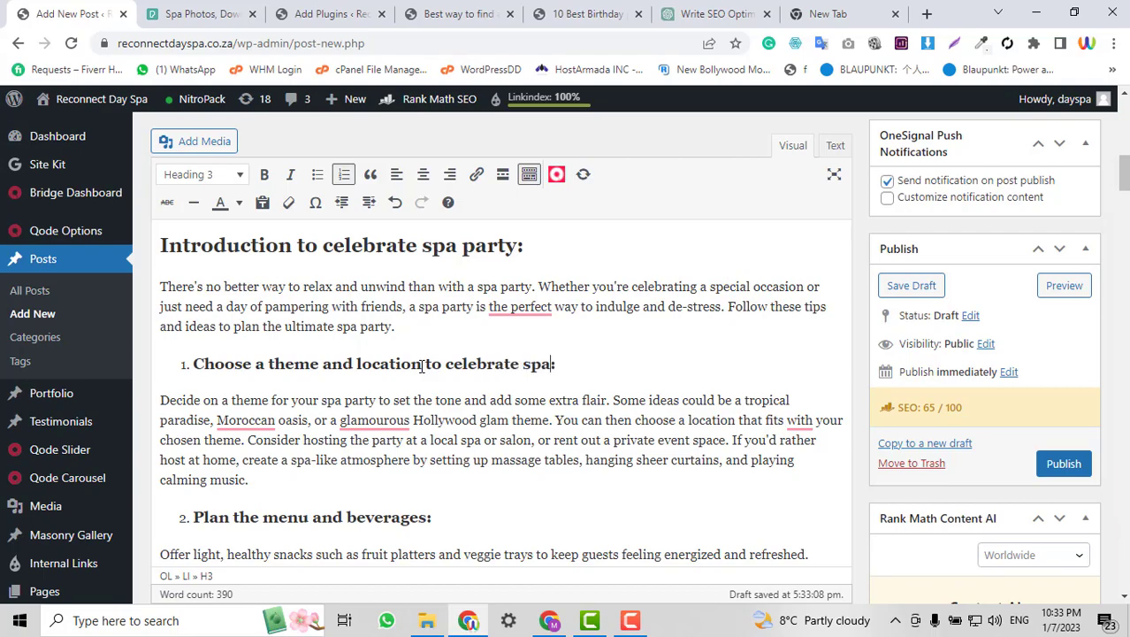
{"action": "scroll", "coordinate": [422, 366], "scroll_direction": "down", "scroll_amount": 20}
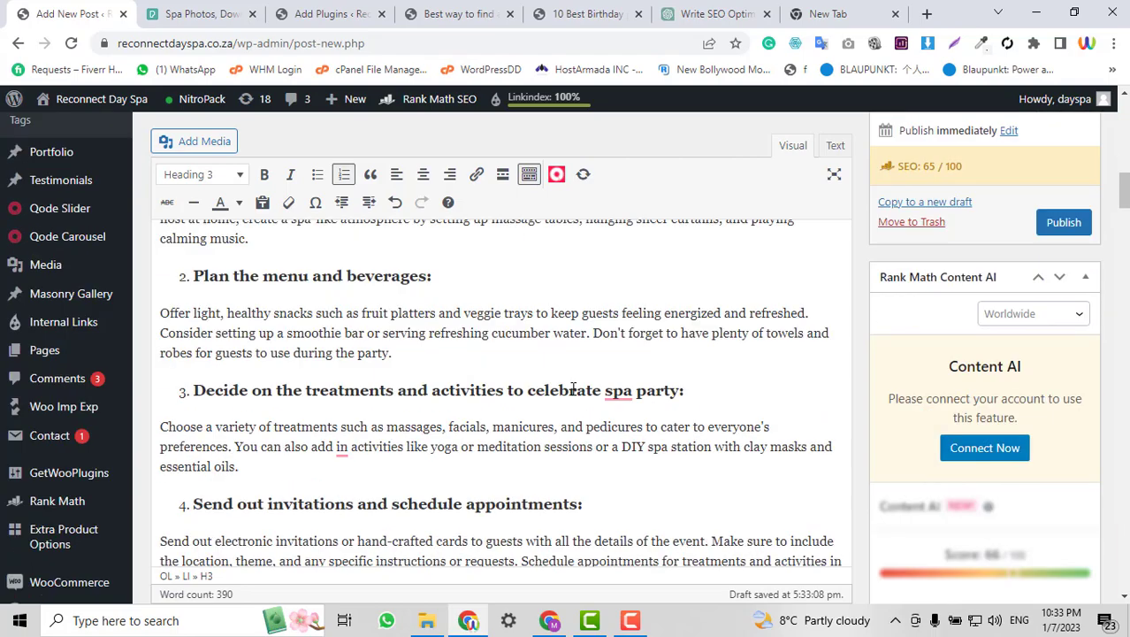
{"action": "scroll", "coordinate": [458, 389], "scroll_direction": "down", "scroll_amount": 3}
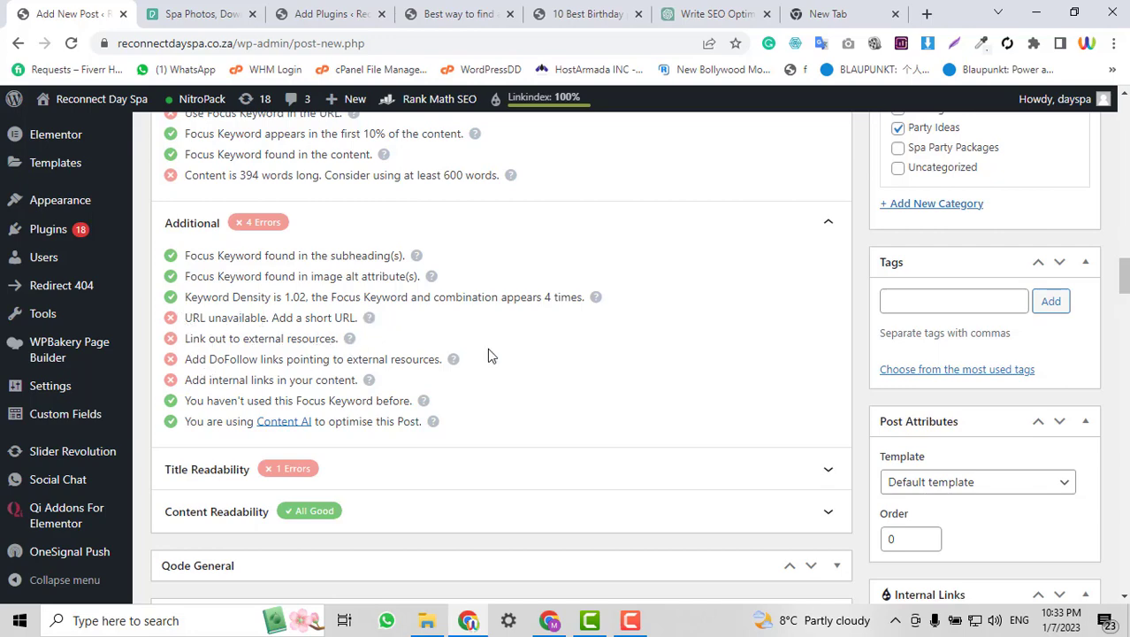
Find "treatments" in the paragraph under the third heading as link text and open the live spa website in a new tab.
{"action": "scroll", "coordinate": [511, 355], "scroll_direction": "up", "scroll_amount": 15}
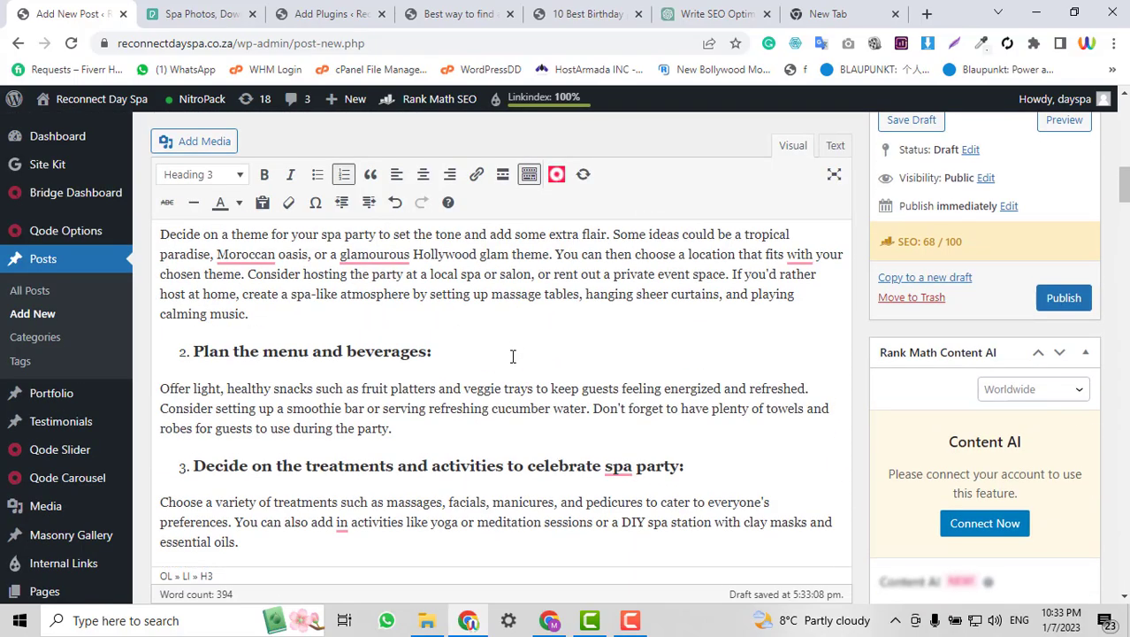
{"action": "scroll", "coordinate": [512, 356], "scroll_direction": "down", "scroll_amount": 1}
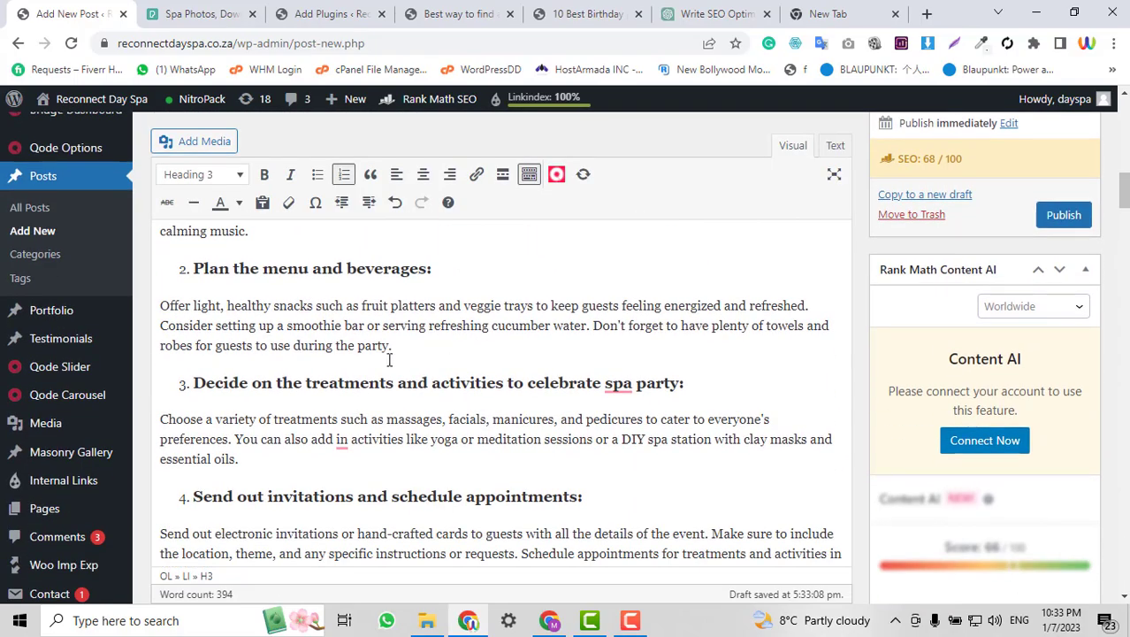
{"action": "scroll", "coordinate": [251, 389], "scroll_direction": "down", "scroll_amount": 1}
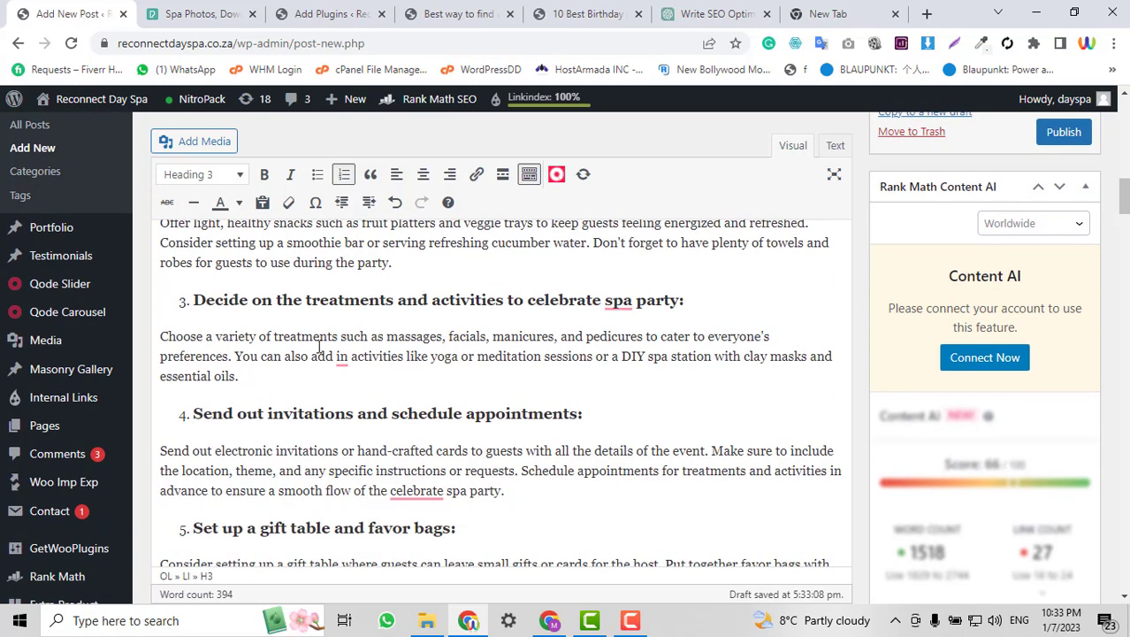
{"action": "left_click_drag", "start_coordinate": [337, 342], "coordinate": [273, 342]}
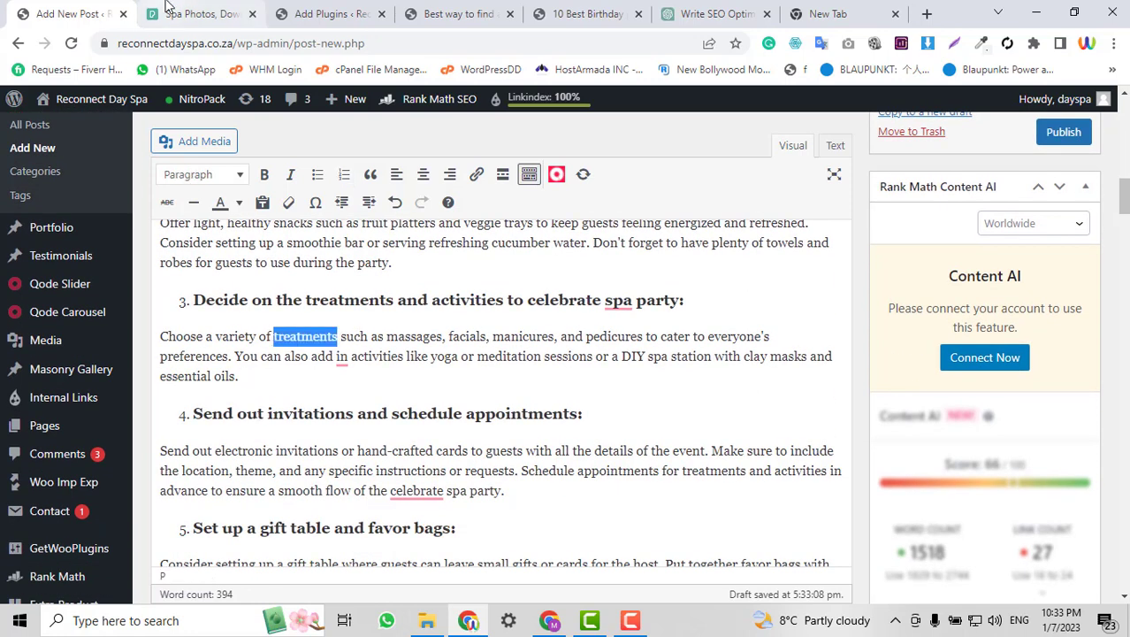
{"action": "mouse_move", "coordinate": [97, 98]}
{"action": "right_click", "coordinate": [82, 128]}
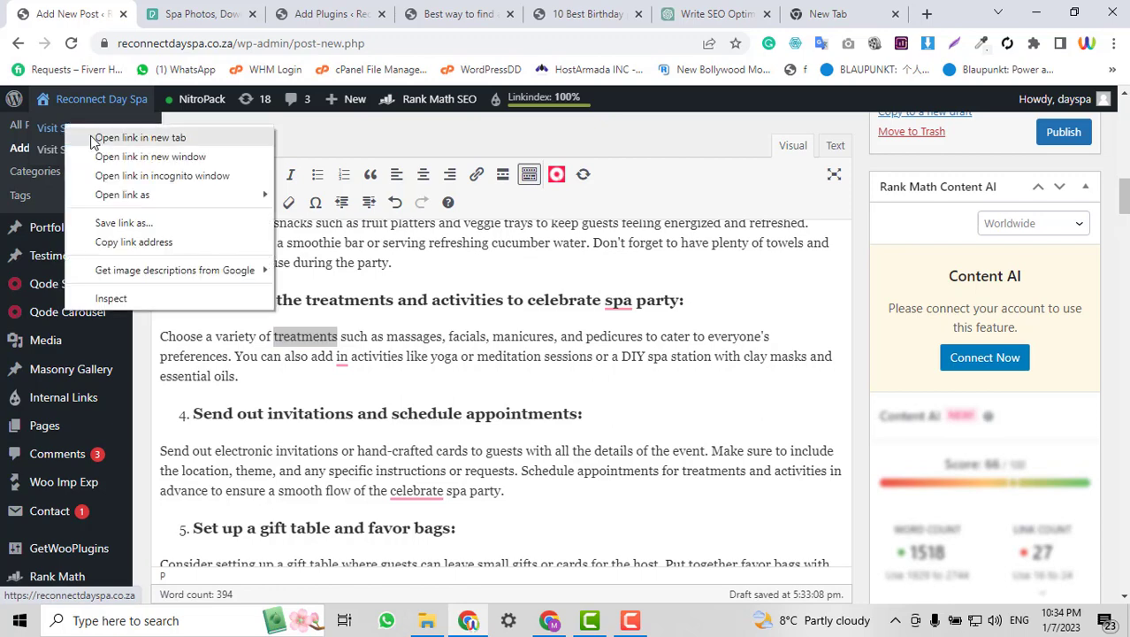
{"action": "left_click", "coordinate": [106, 138]}
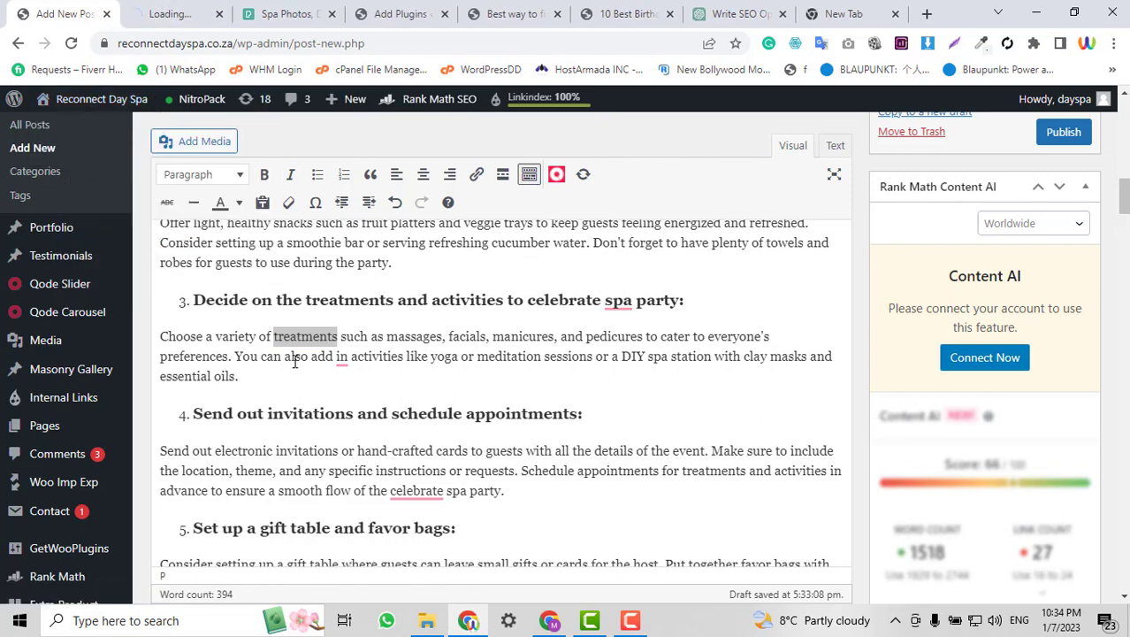
Select the word "treatments" in the paragraph under the third heading.
{"action": "left_click", "coordinate": [319, 336]}
{"action": "double_click", "coordinate": [320, 336]}
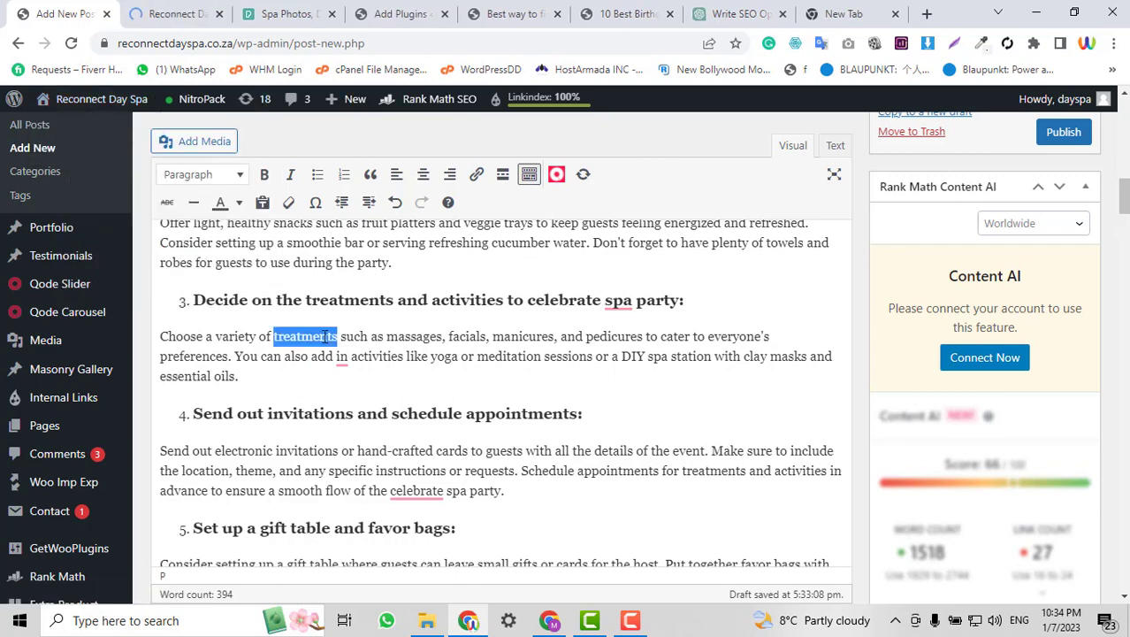
{"action": "left_click", "coordinate": [319, 336]}
{"action": "left_click_drag", "start_coordinate": [339, 336], "coordinate": [272, 339]}
{"action": "left_click", "coordinate": [306, 337]}
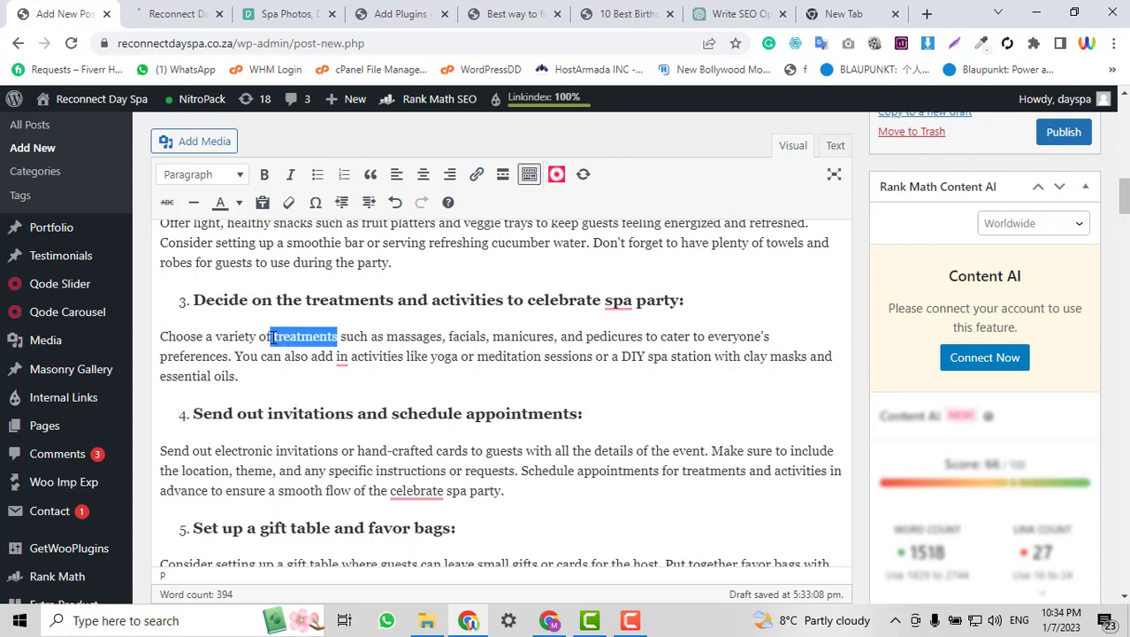
Open the website's popular packages page for adults in a new tab and copy its URL.
{"action": "left_click", "coordinate": [177, 13]}
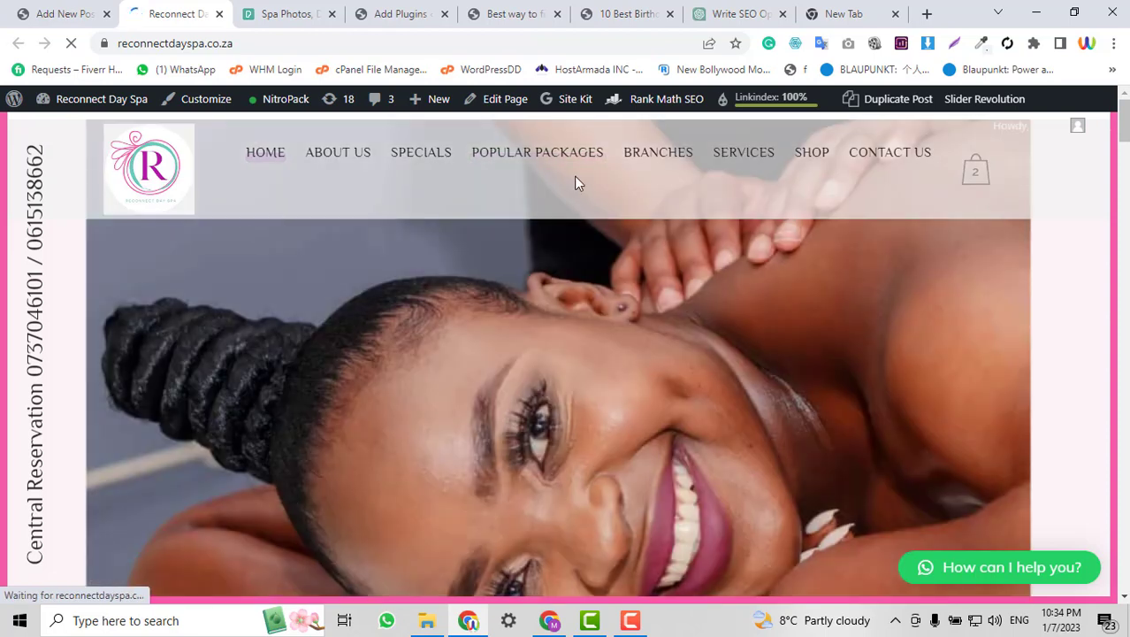
{"action": "mouse_move", "coordinate": [554, 166]}
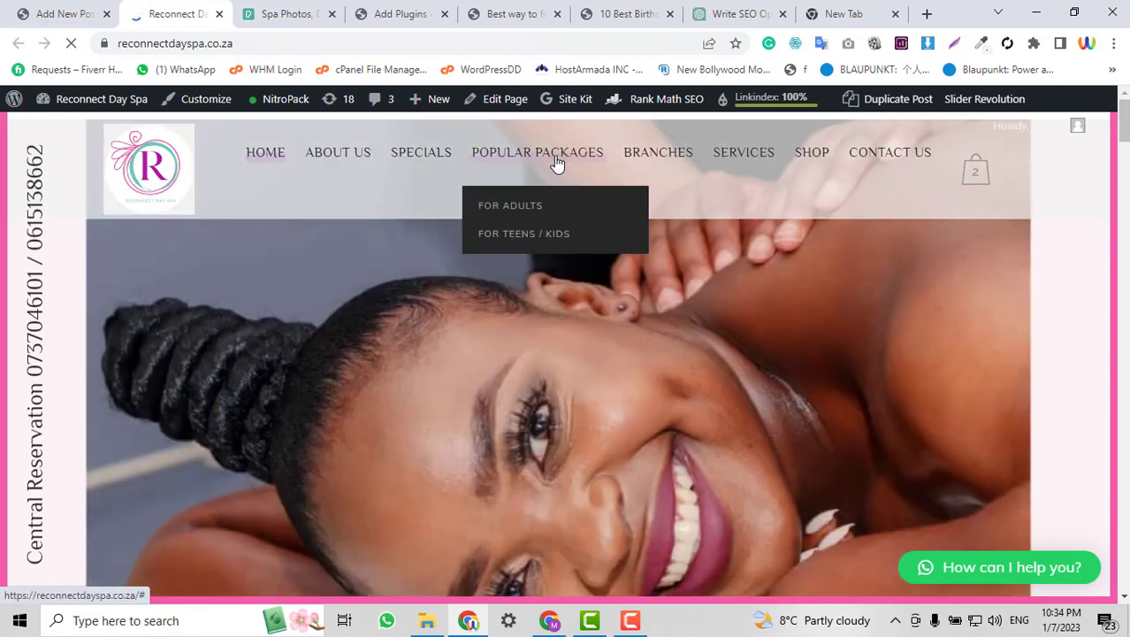
{"action": "right_click", "coordinate": [523, 205]}
{"action": "left_click", "coordinate": [560, 221]}
{"action": "left_click", "coordinate": [258, 13]}
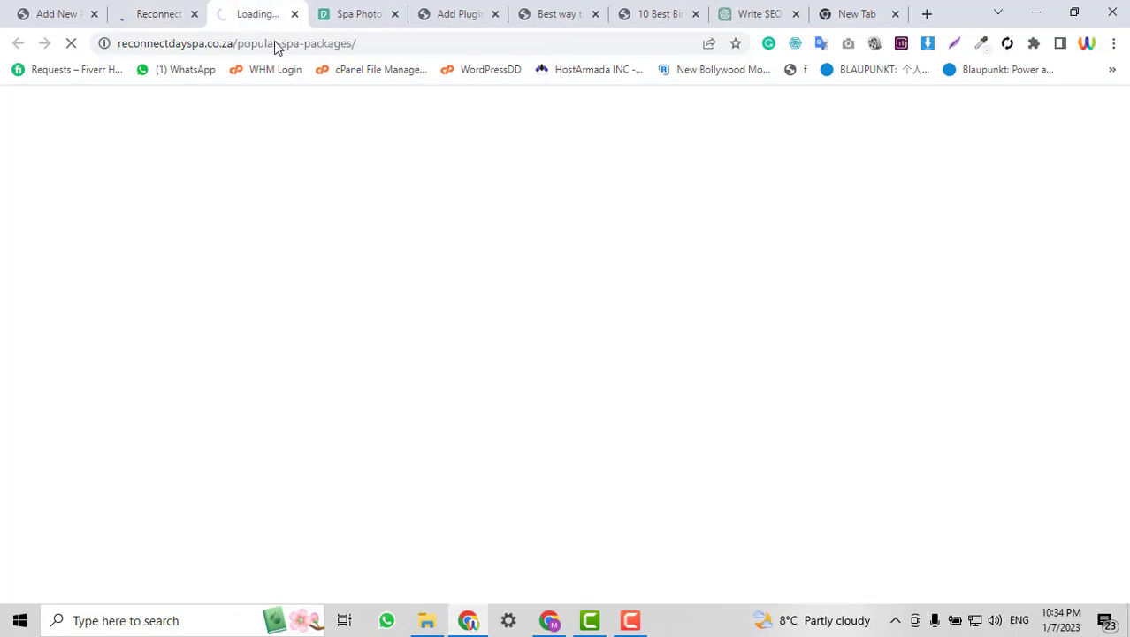
{"action": "left_click", "coordinate": [276, 44]}
{"action": "key", "text": "ctrl+c"}
Link the selected word "treatments" in the post to the copied reconnectdayspa.co.za/popular-spa-packages/ address.
{"action": "left_click", "coordinate": [53, 13]}
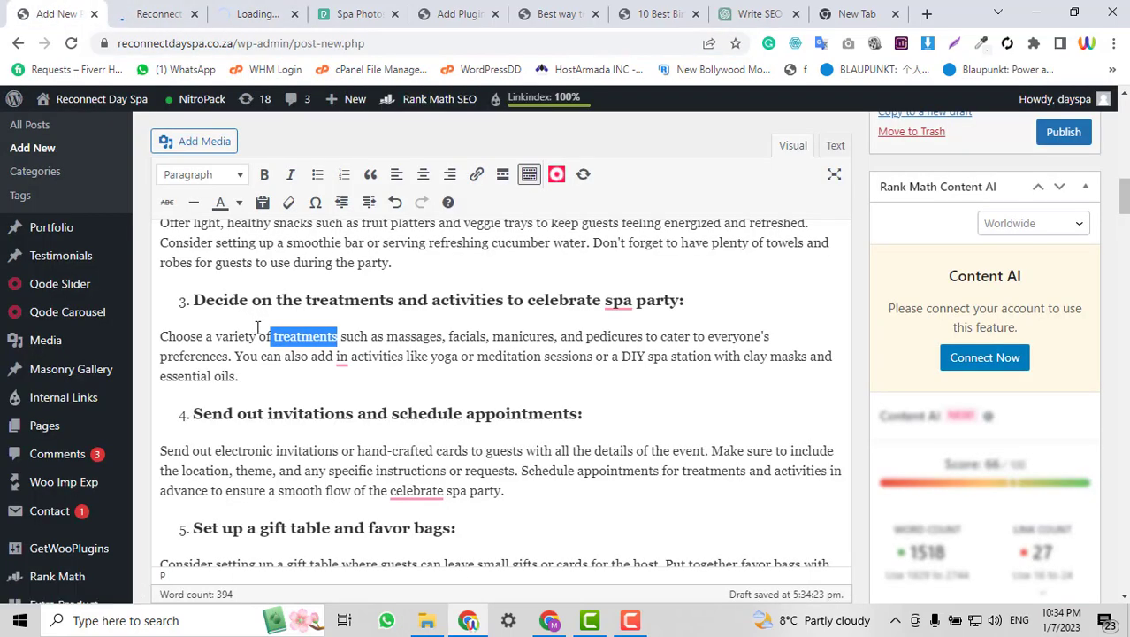
{"action": "left_click", "coordinate": [477, 174]}
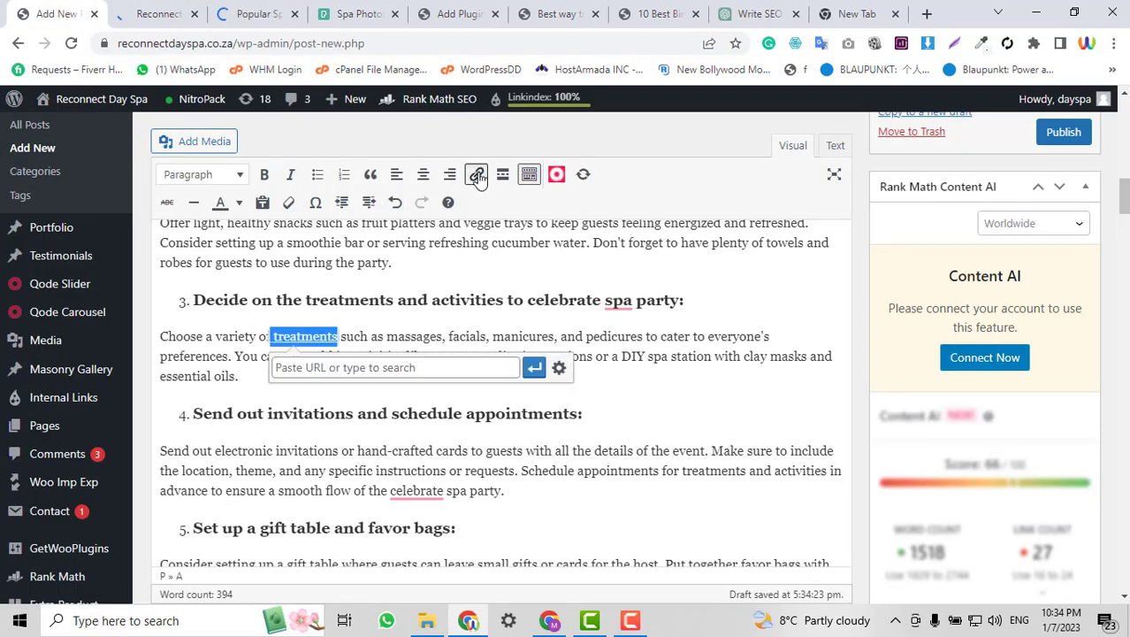
{"action": "left_click", "coordinate": [404, 367]}
{"action": "key", "text": "ctrl+v"}
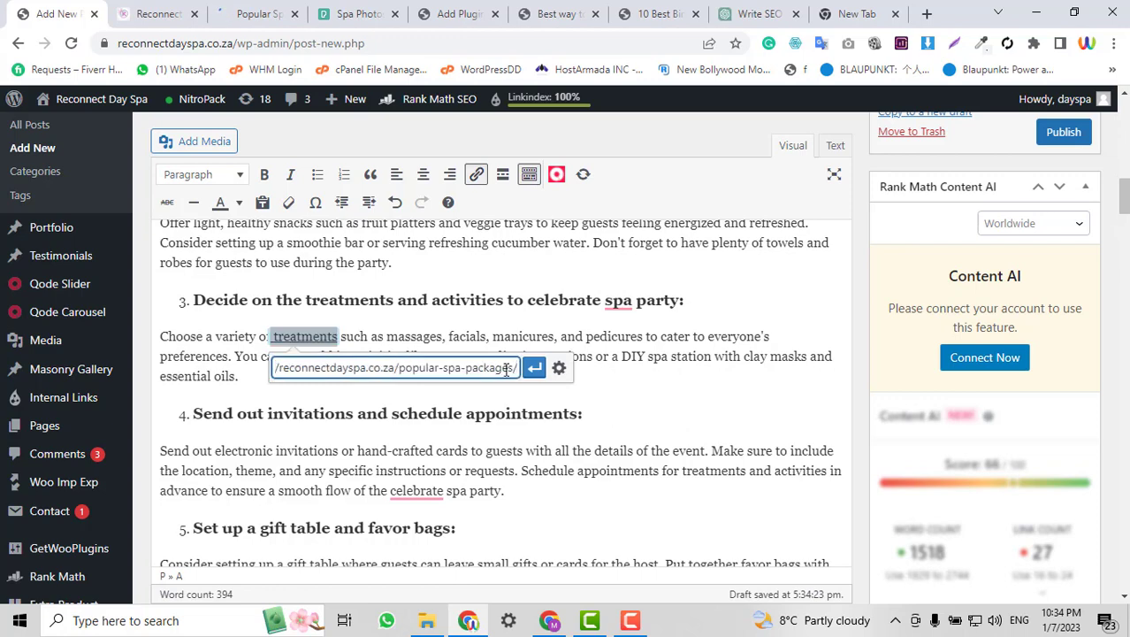
{"action": "key", "text": "Return"}
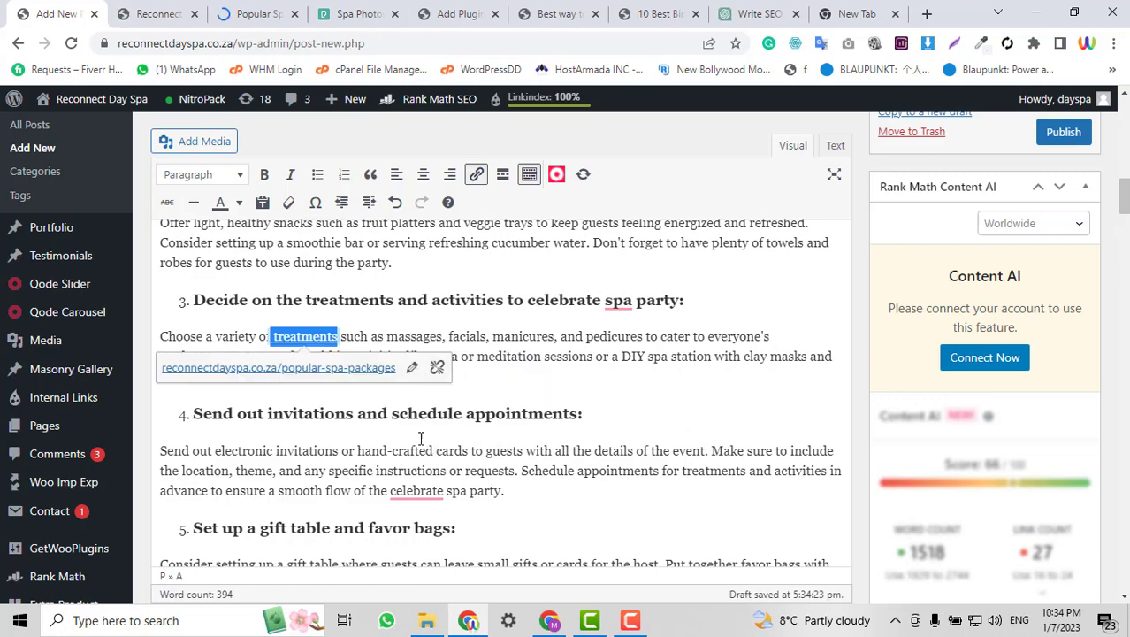
Review the remaining errors in the post's Basic SEO and Additional checks and expand the Title Readability checks.
{"action": "scroll", "coordinate": [548, 421], "scroll_direction": "down", "scroll_amount": 1}
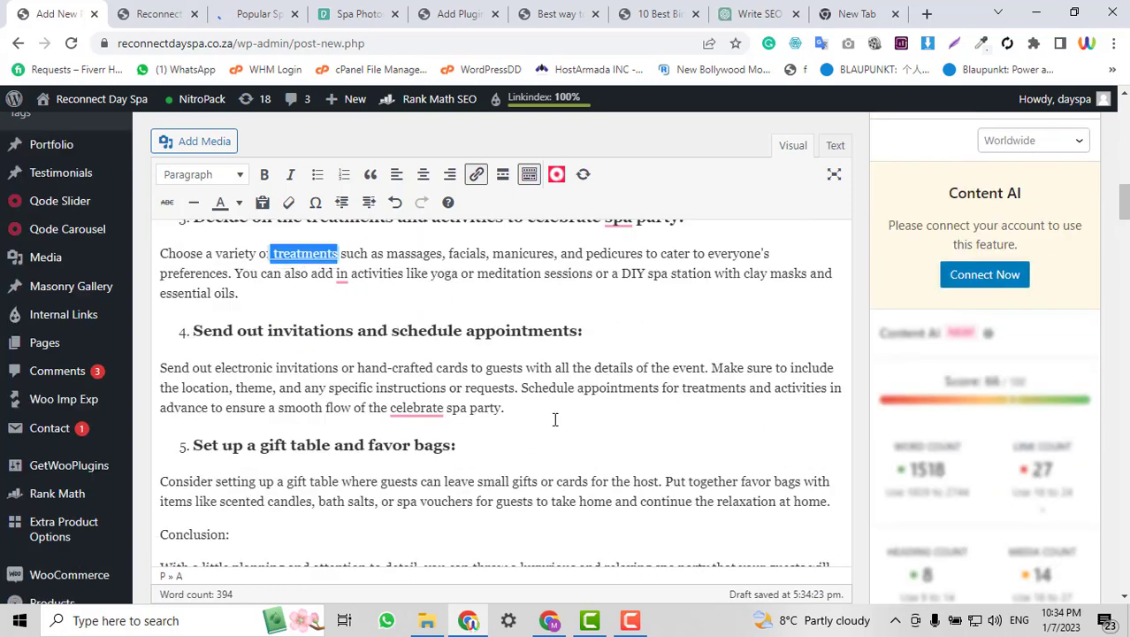
{"action": "left_click", "coordinate": [549, 421]}
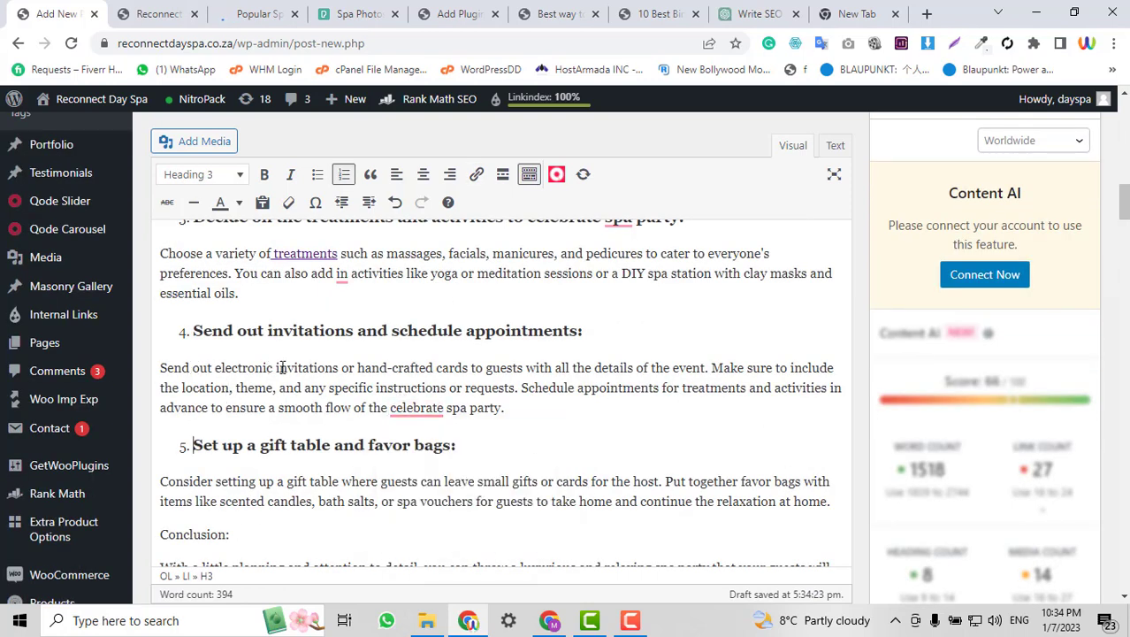
{"action": "scroll", "coordinate": [451, 425], "scroll_direction": "down", "scroll_amount": 2}
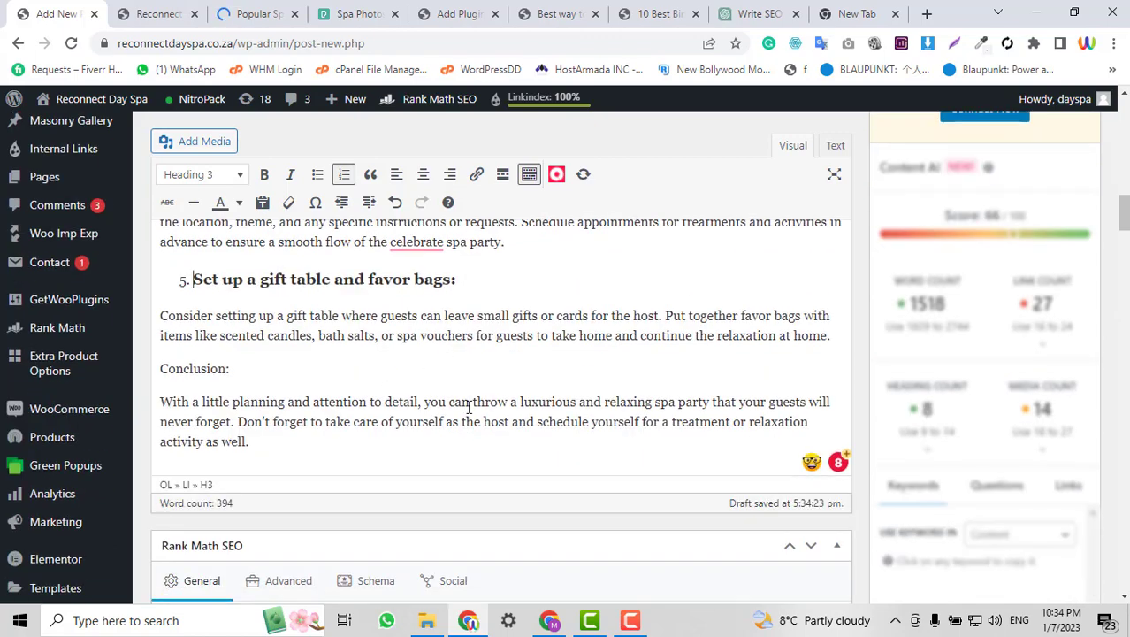
{"action": "scroll", "coordinate": [727, 428], "scroll_direction": "down", "scroll_amount": 5}
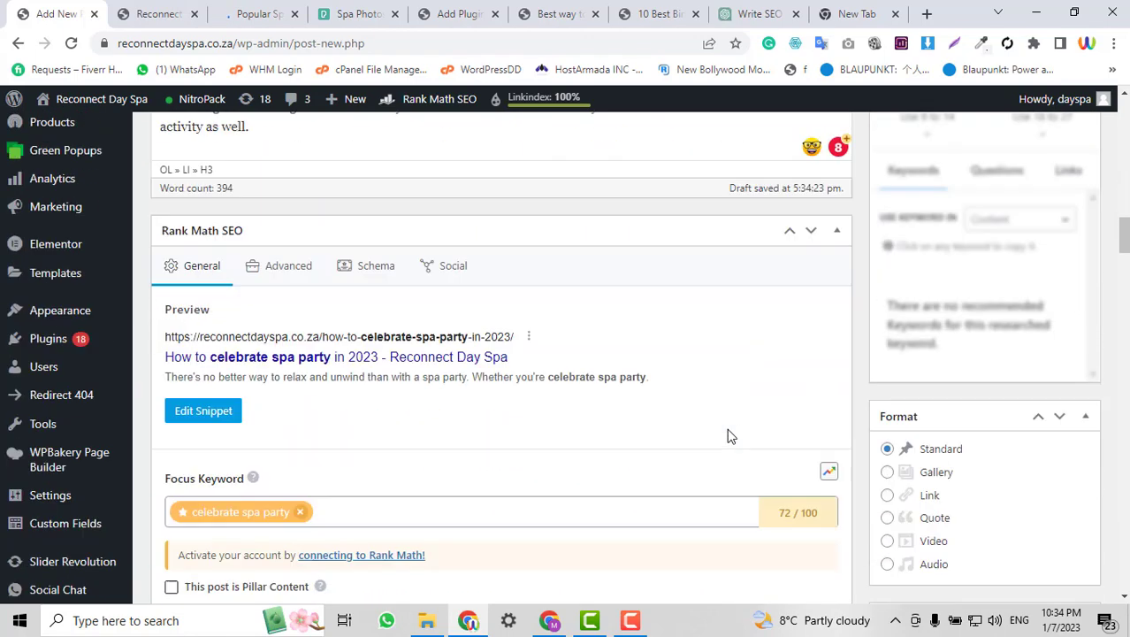
{"action": "scroll", "coordinate": [727, 428], "scroll_direction": "down", "scroll_amount": 4}
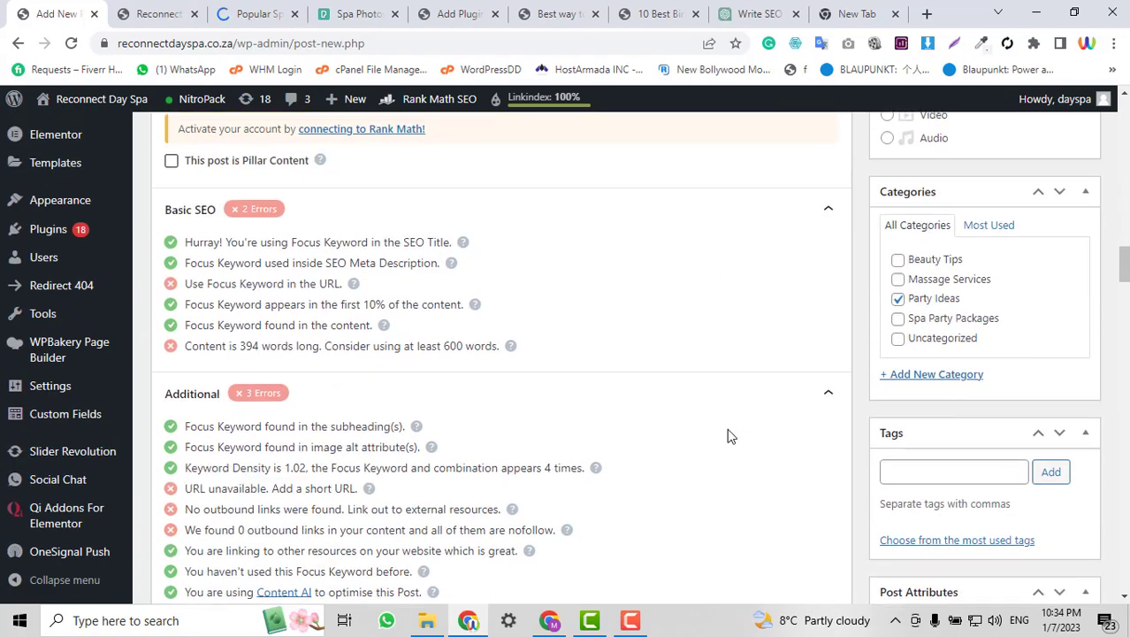
{"action": "scroll", "coordinate": [769, 348], "scroll_direction": "up", "scroll_amount": 3}
{"action": "scroll", "coordinate": [734, 454], "scroll_direction": "down", "scroll_amount": 6}
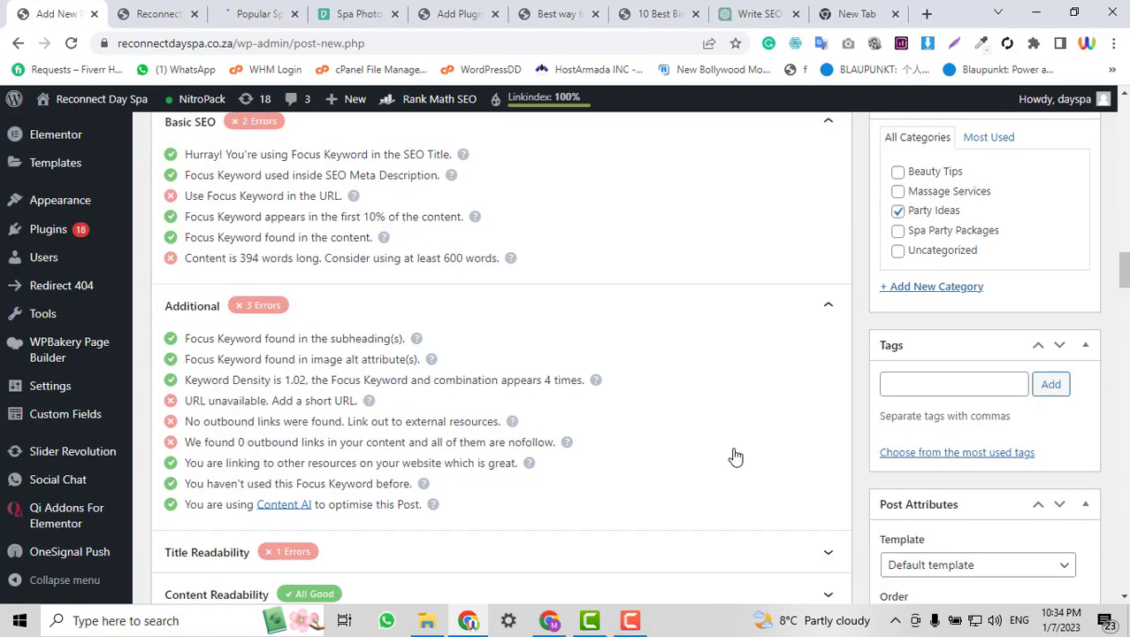
{"action": "left_click", "coordinate": [482, 394]}
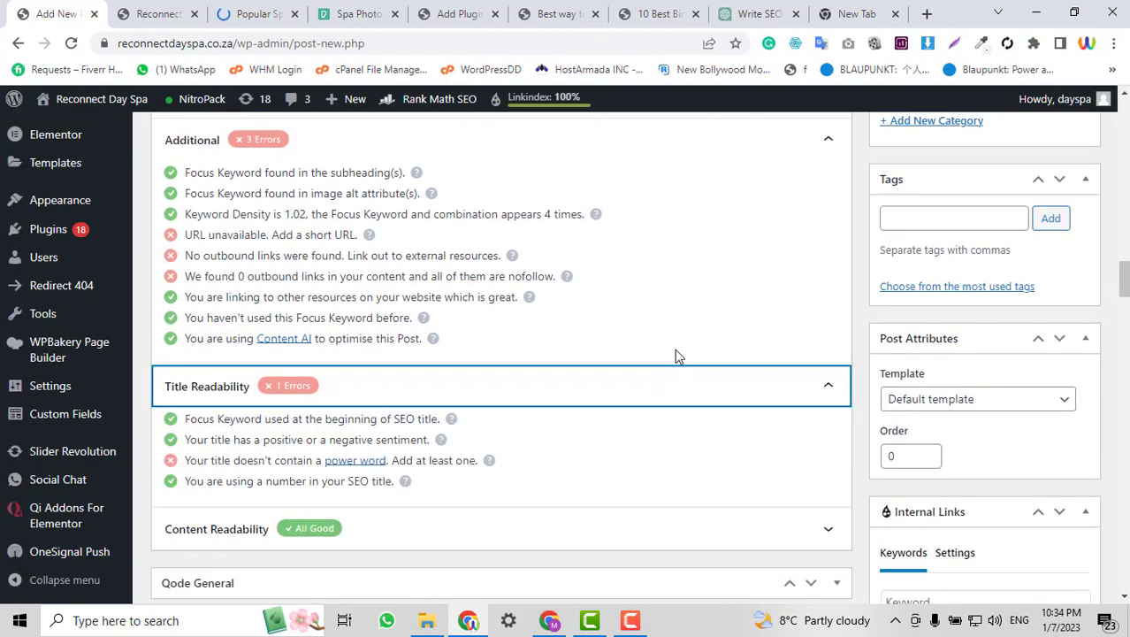
{"action": "scroll", "coordinate": [674, 348], "scroll_direction": "up", "scroll_amount": 1}
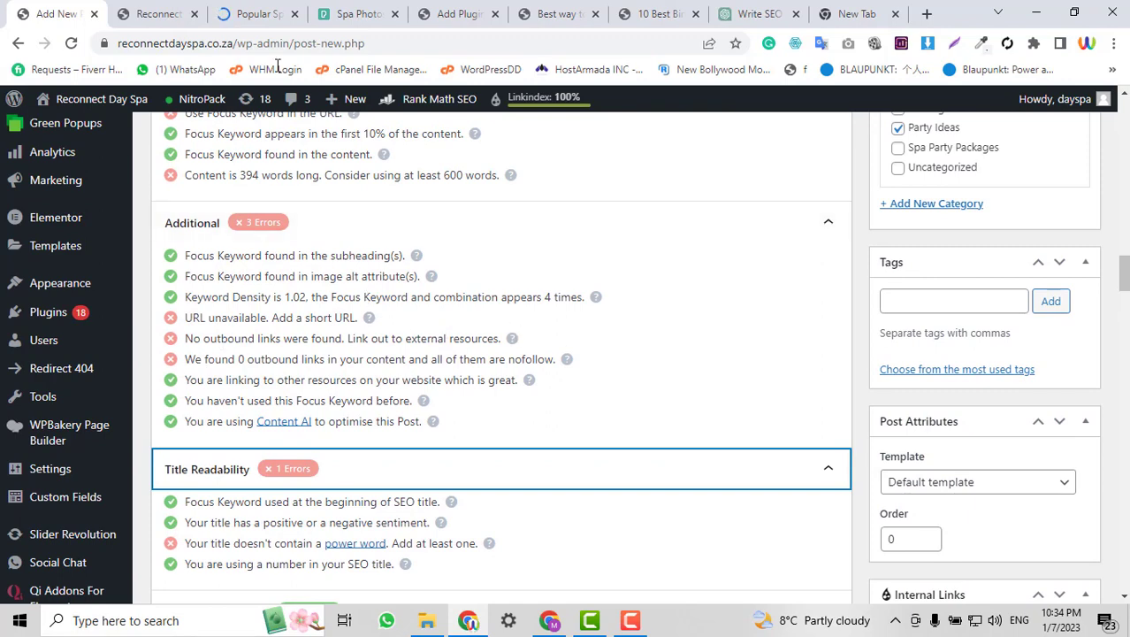
Copy the address of the Facebook link in the spa website's footer and return to the post editor.
{"action": "key", "text": "ctrl+Tab"}
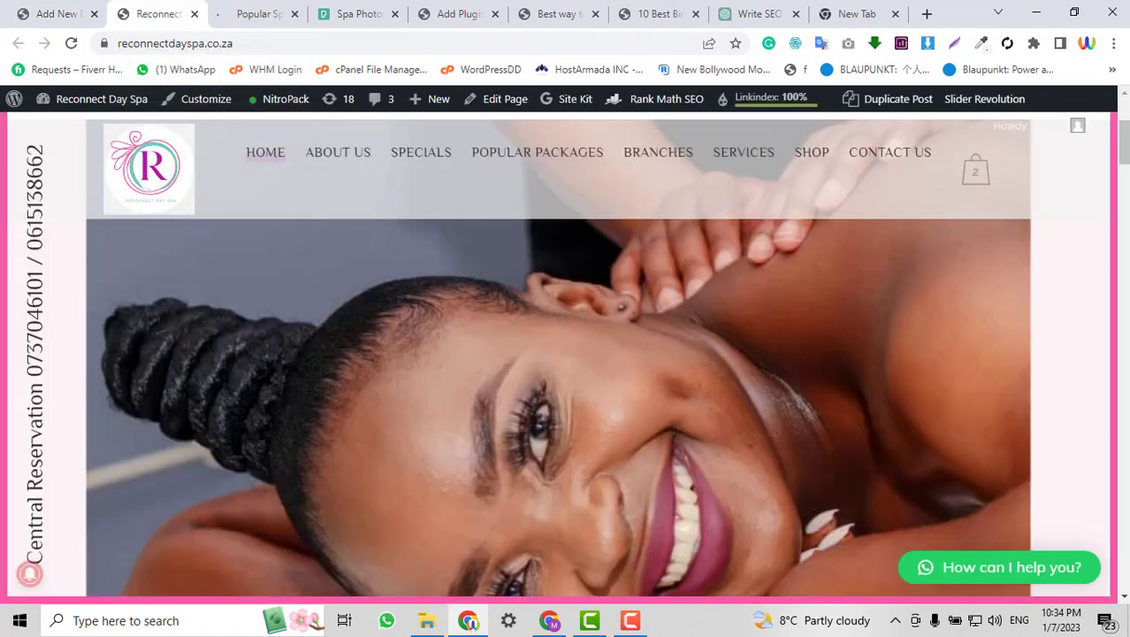
{"action": "scroll", "coordinate": [1128, 477], "scroll_direction": "down", "scroll_amount": 10}
{"action": "scroll", "coordinate": [1128, 477], "scroll_direction": "down", "scroll_amount": 15}
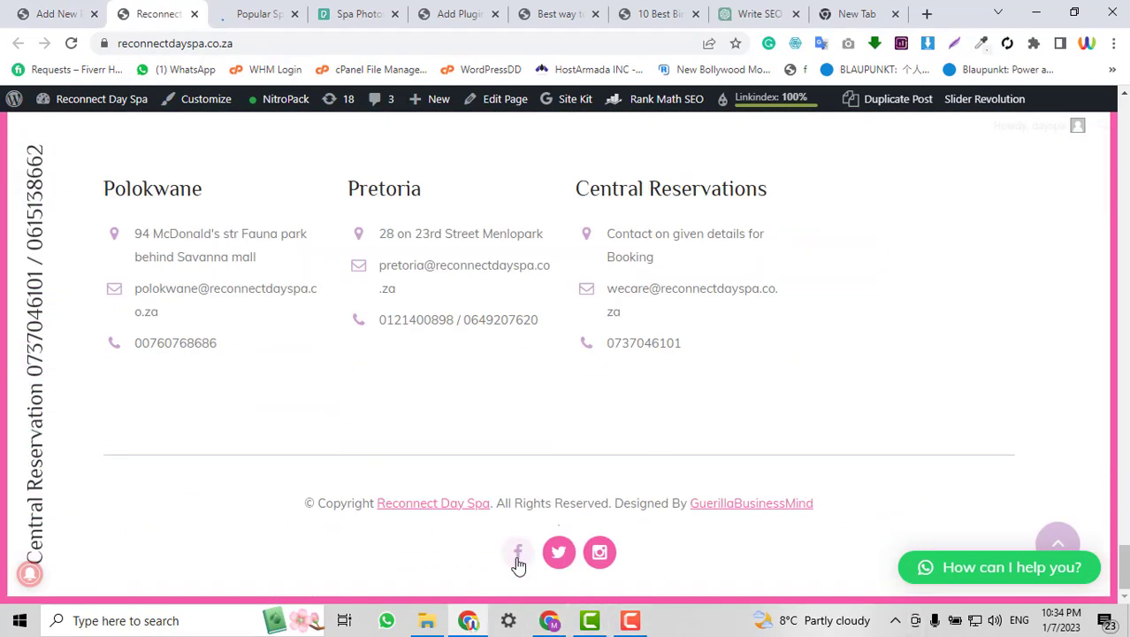
{"action": "right_click", "coordinate": [518, 563]}
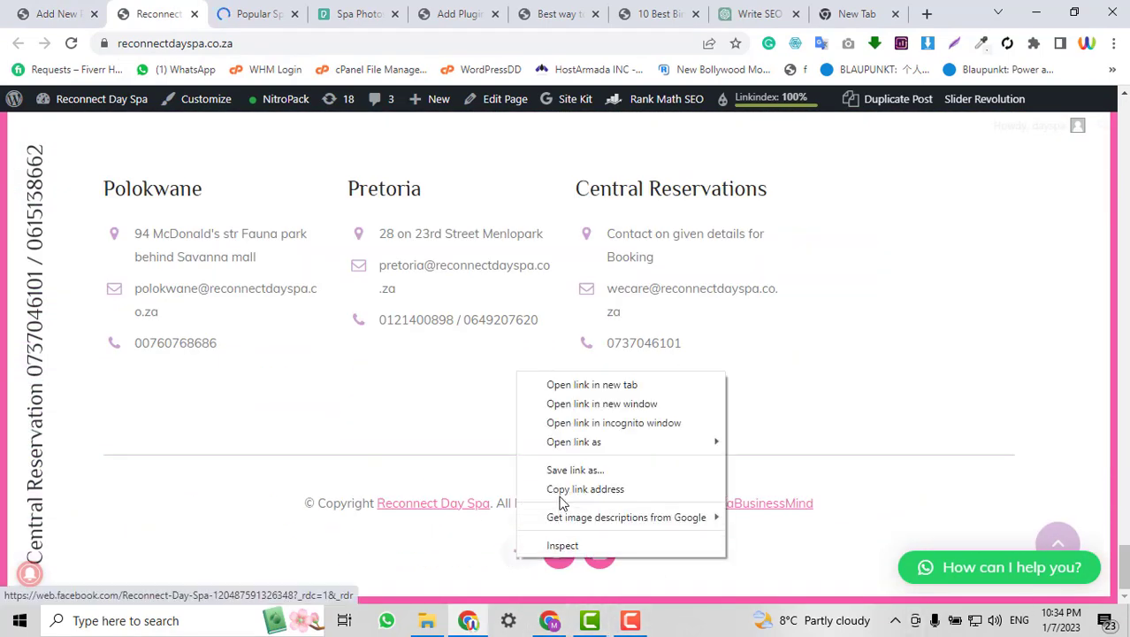
{"action": "left_click", "coordinate": [563, 495]}
{"action": "left_click", "coordinate": [78, 9]}
{"action": "scroll", "coordinate": [510, 357], "scroll_direction": "down", "scroll_amount": 5}
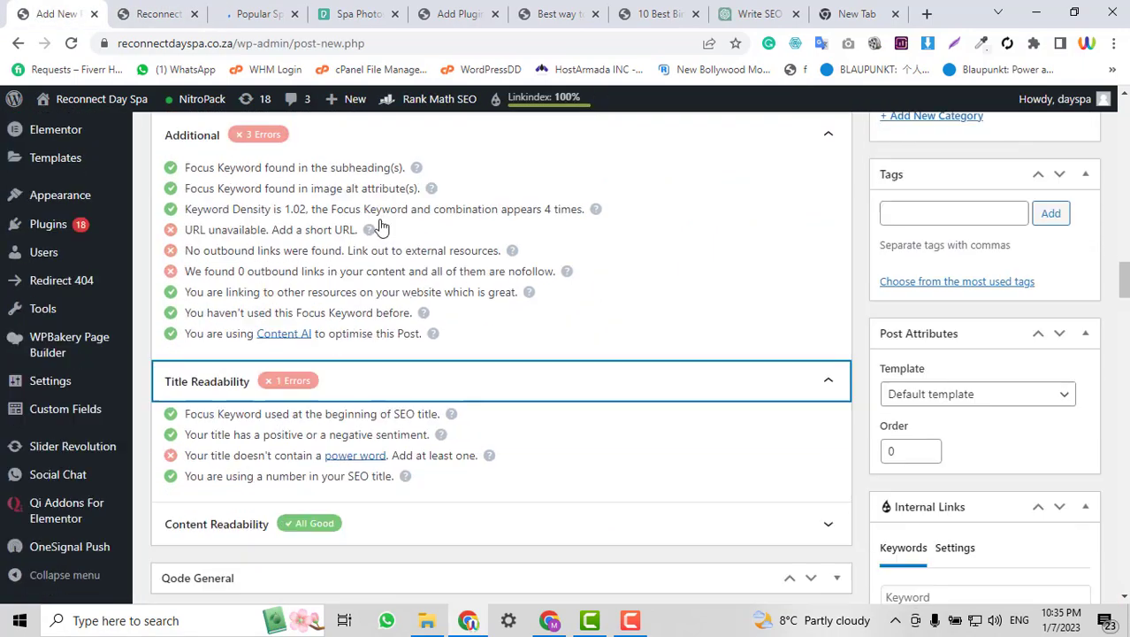
{"action": "left_click", "coordinate": [160, 13]}
{"action": "left_click", "coordinate": [57, 14]}
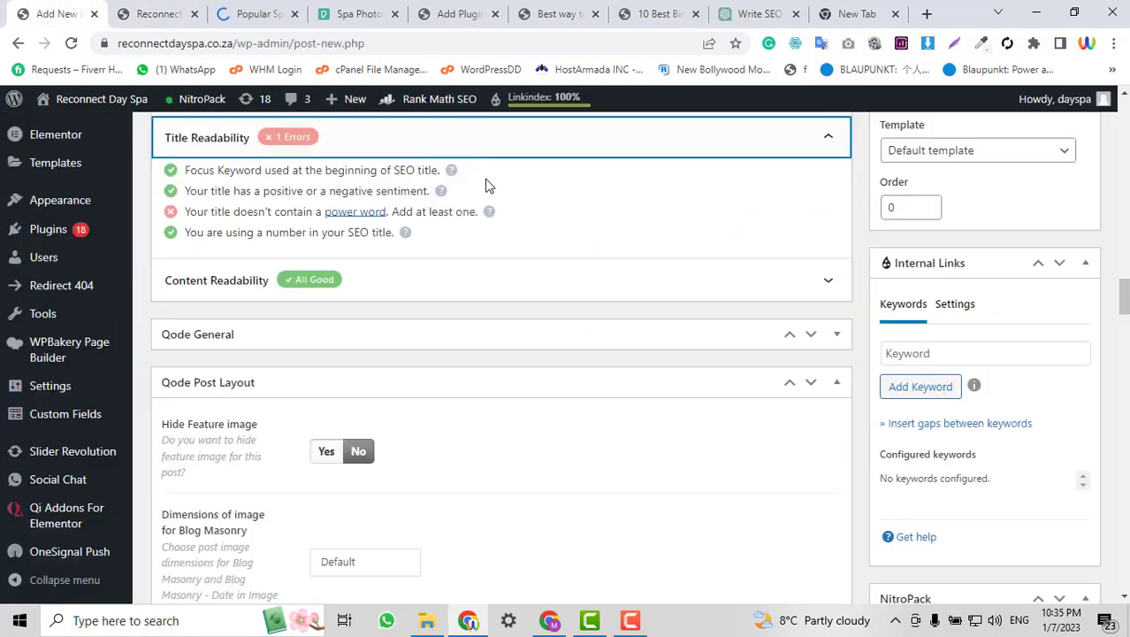
Add the paragraph "If you want to celebate with us you can book via facebook." after the conclusion.
{"action": "scroll", "coordinate": [663, 305], "scroll_direction": "up", "scroll_amount": 10}
{"action": "scroll", "coordinate": [666, 299], "scroll_direction": "up", "scroll_amount": 3}
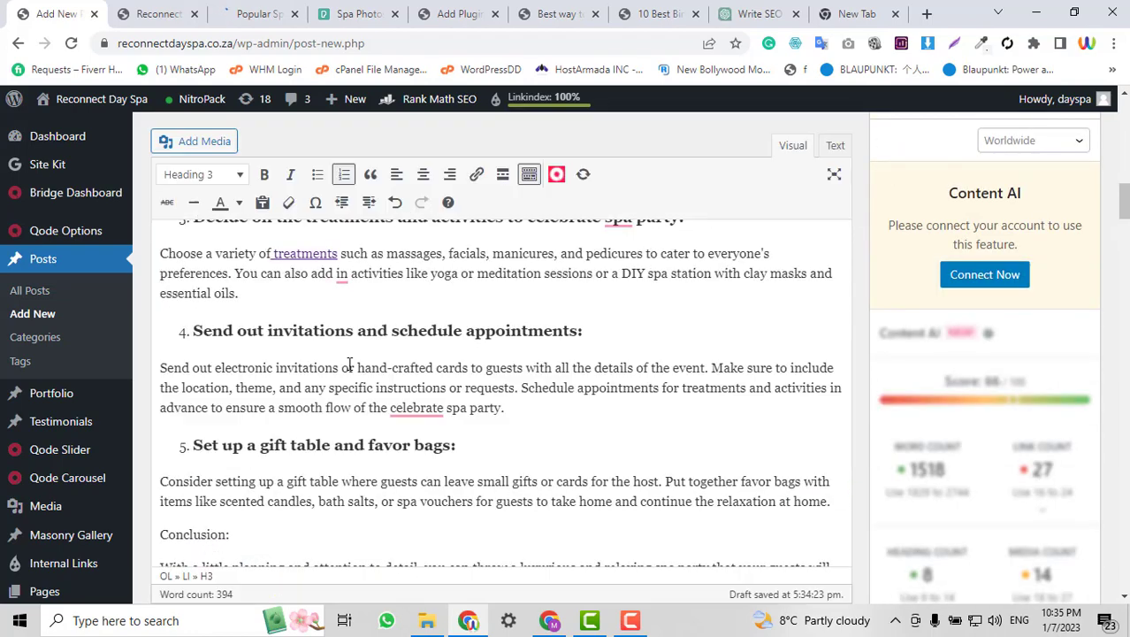
{"action": "scroll", "coordinate": [300, 358], "scroll_direction": "down", "scroll_amount": 6}
{"action": "left_click", "coordinate": [297, 356]}
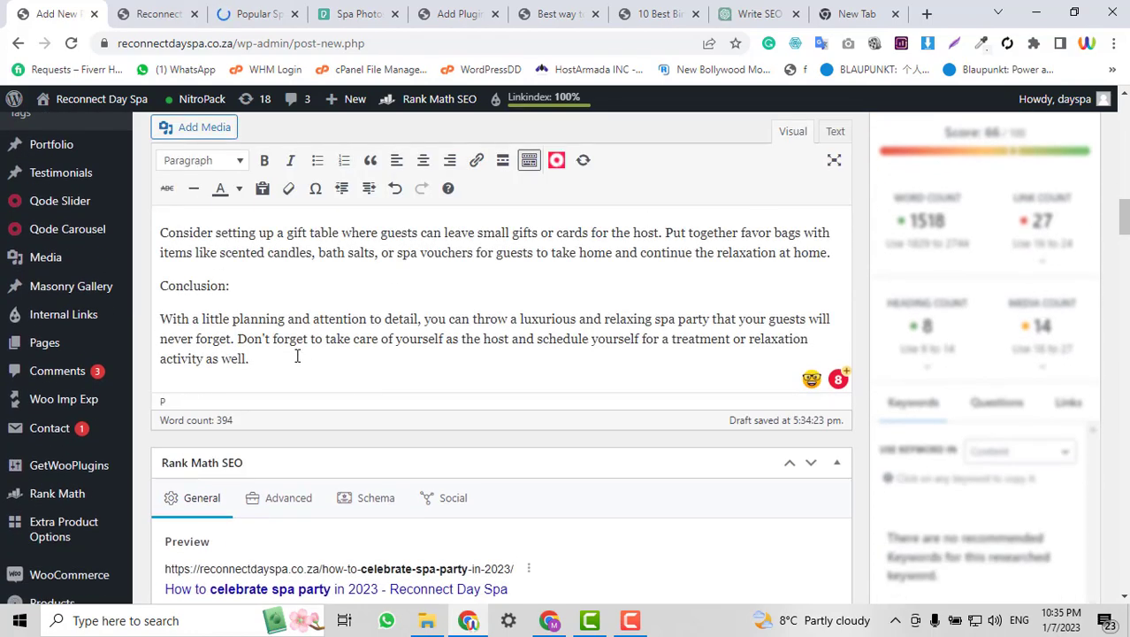
{"action": "key", "text": "Return"}
{"action": "type", "text": "If you"}
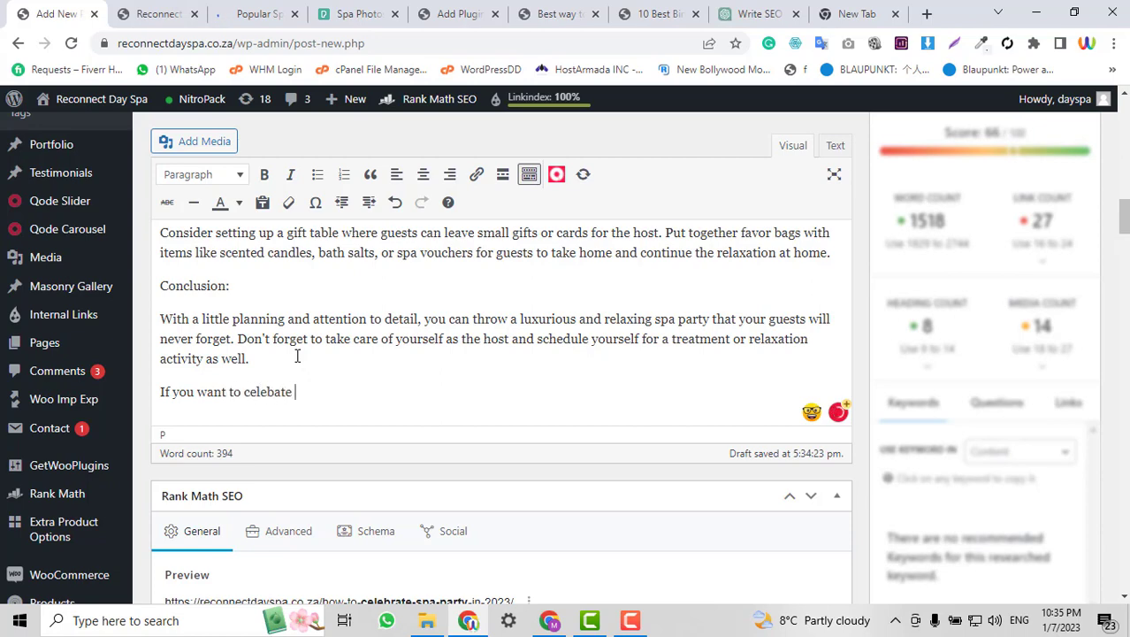
{"action": "type", "text": "want to celebate with us you can"}
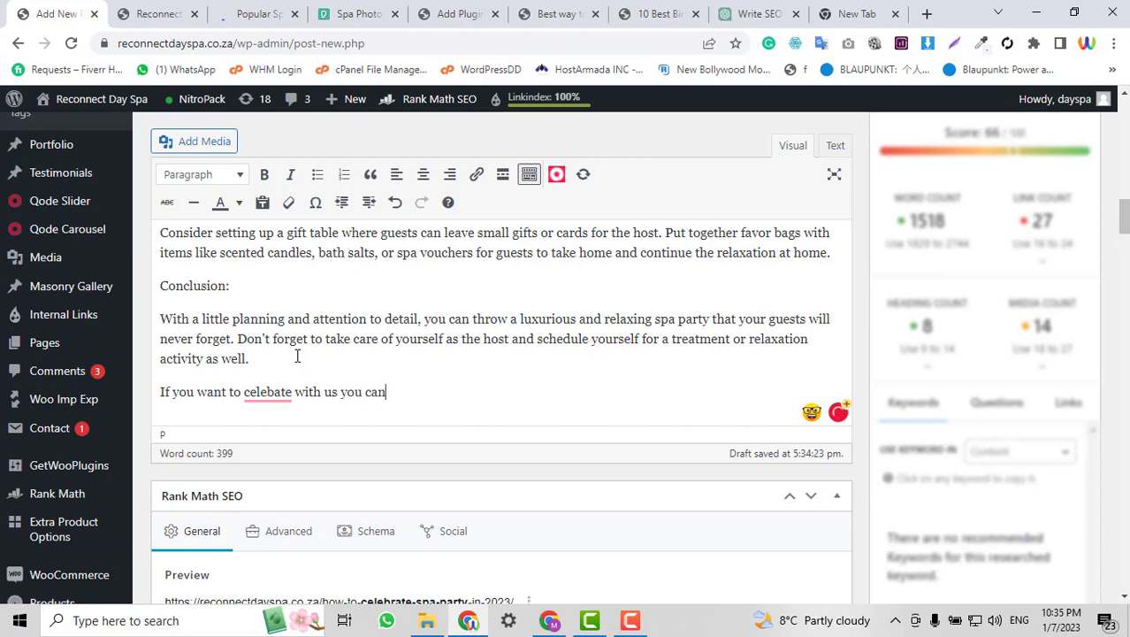
{"action": "type", "text": " book via facebook."}
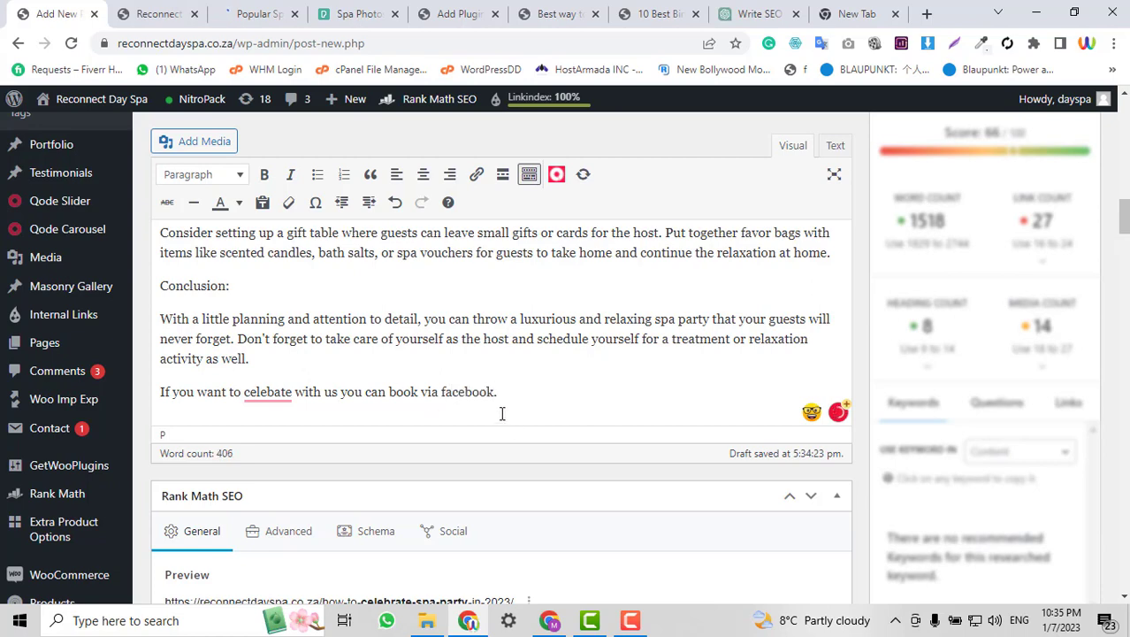
Link the word "facebook" in the closing paragraph to the spa's copied Facebook page address.
{"action": "left_click_drag", "start_coordinate": [495, 393], "coordinate": [443, 394]}
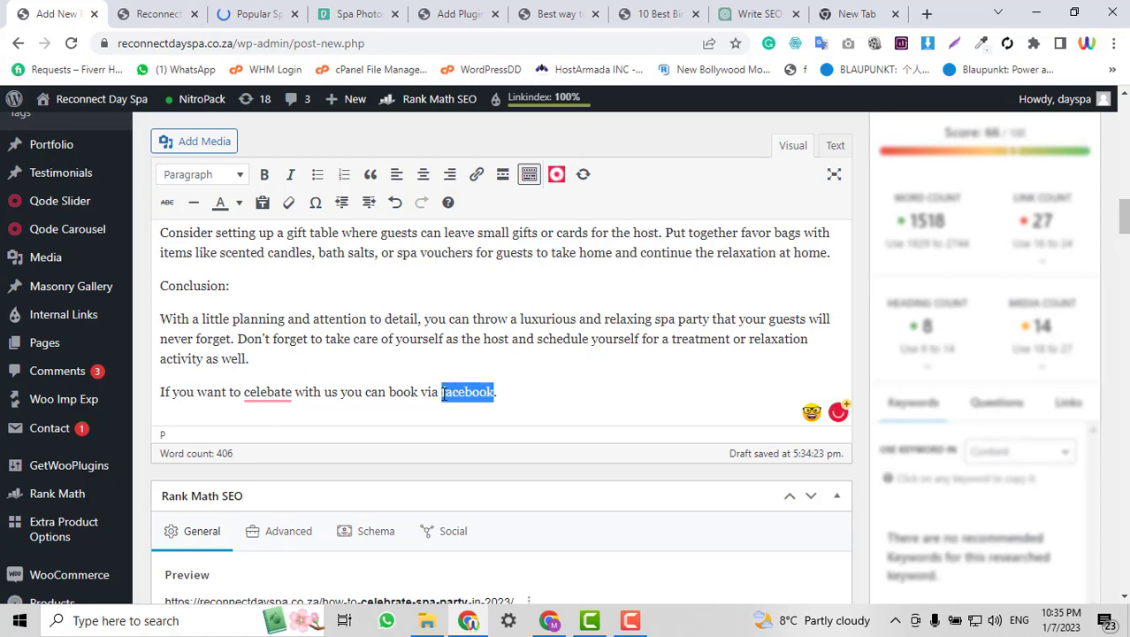
{"action": "left_click", "coordinate": [478, 176]}
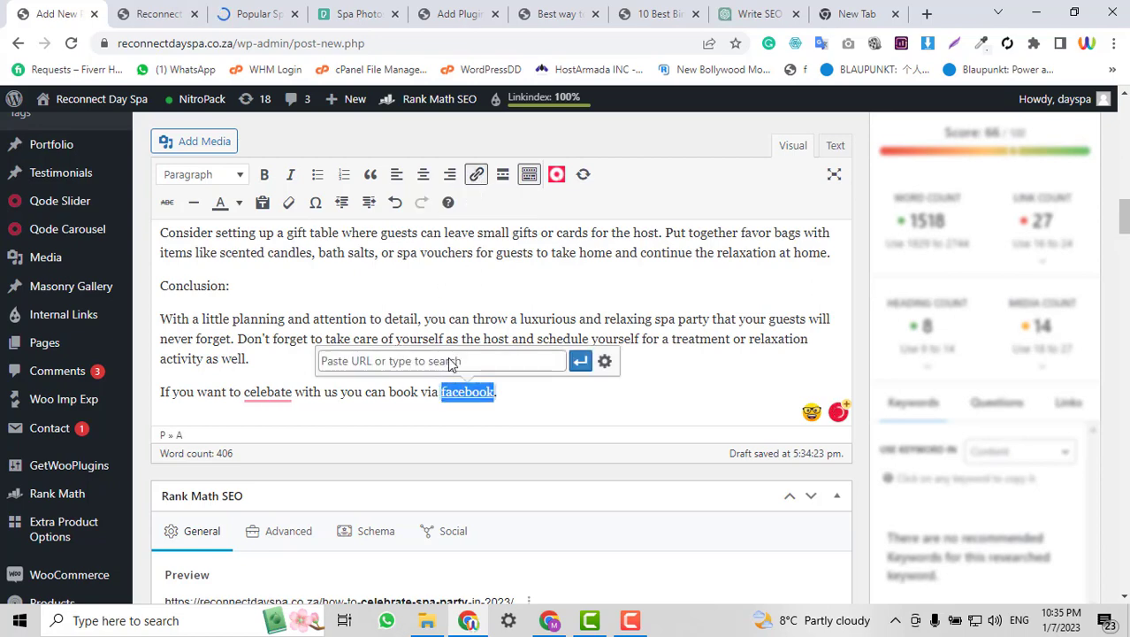
{"action": "left_click", "coordinate": [447, 360]}
{"action": "key", "text": "ctrl+v"}
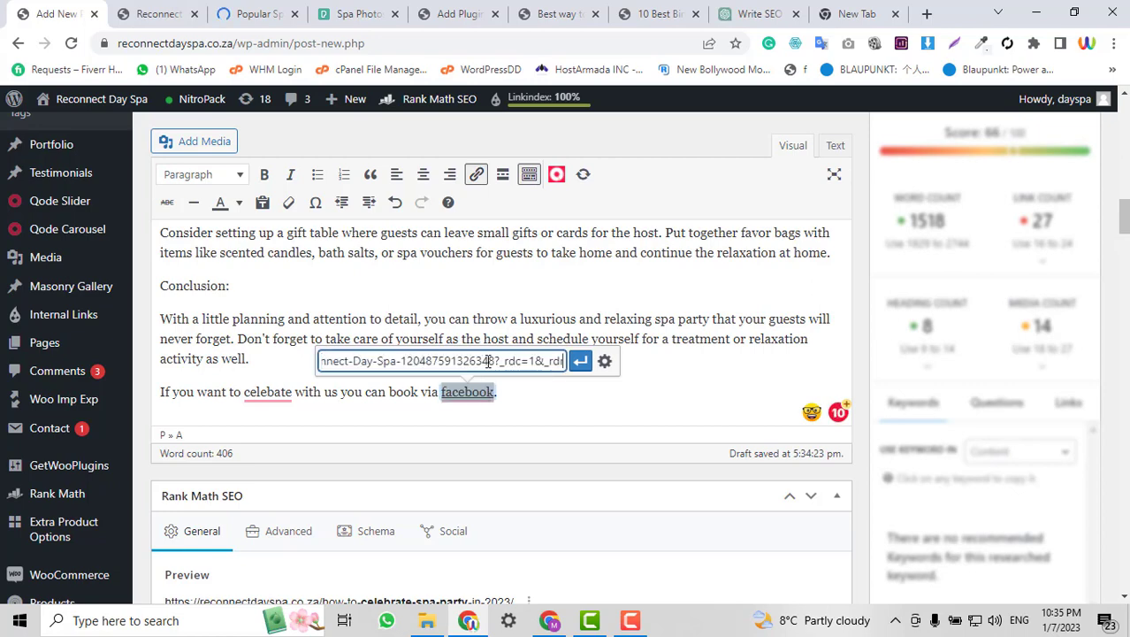
{"action": "left_click", "coordinate": [580, 363]}
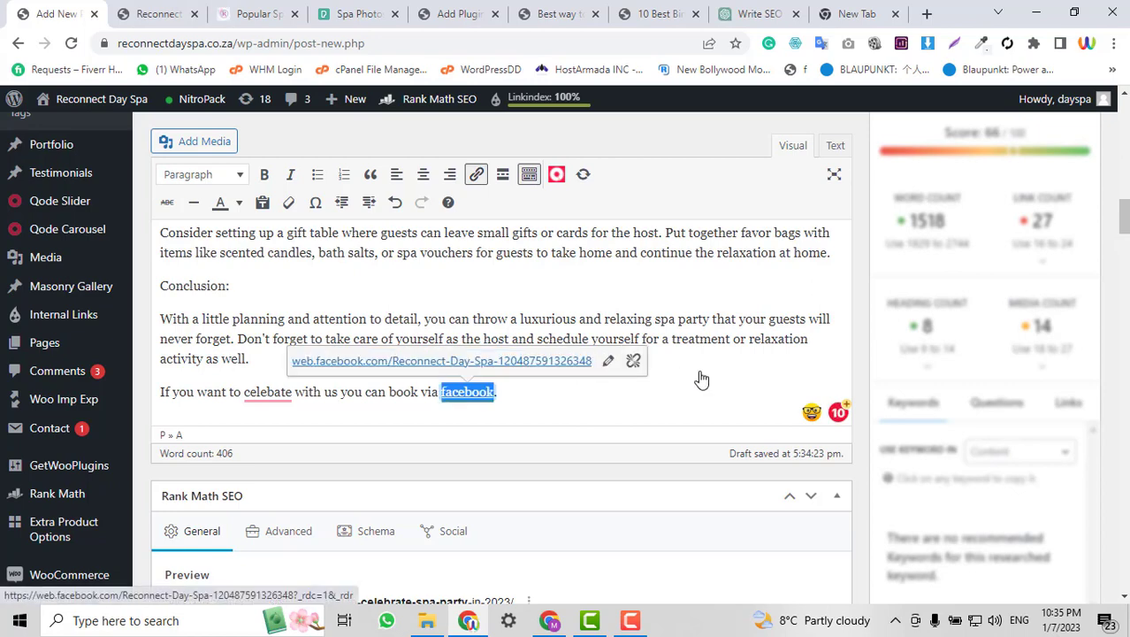
Append "best ideas" to the end of the post title to add a power word.
{"action": "scroll", "coordinate": [790, 253], "scroll_direction": "down", "scroll_amount": 10}
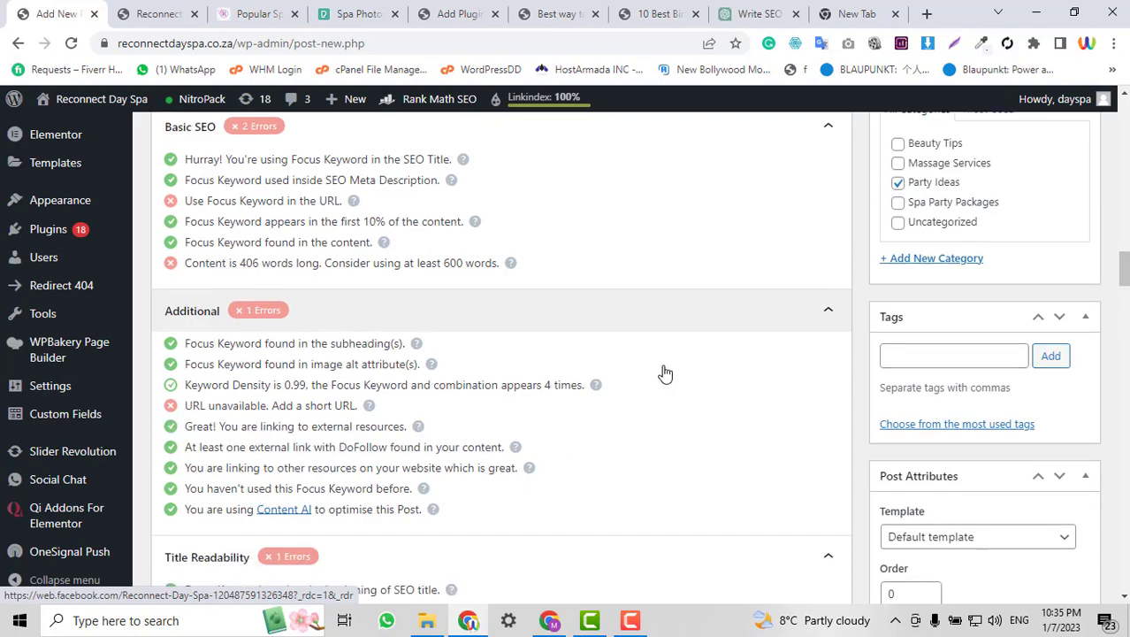
{"action": "scroll", "coordinate": [661, 366], "scroll_direction": "down", "scroll_amount": 2}
{"action": "scroll", "coordinate": [660, 363], "scroll_direction": "up", "scroll_amount": 4}
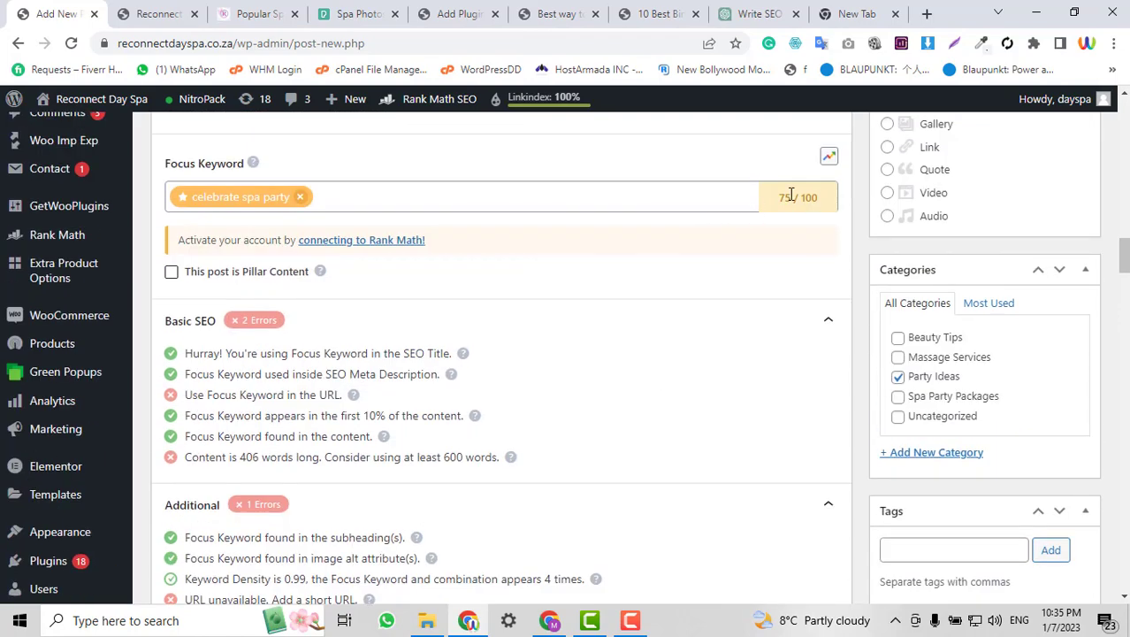
{"action": "scroll", "coordinate": [711, 378], "scroll_direction": "down", "scroll_amount": 2}
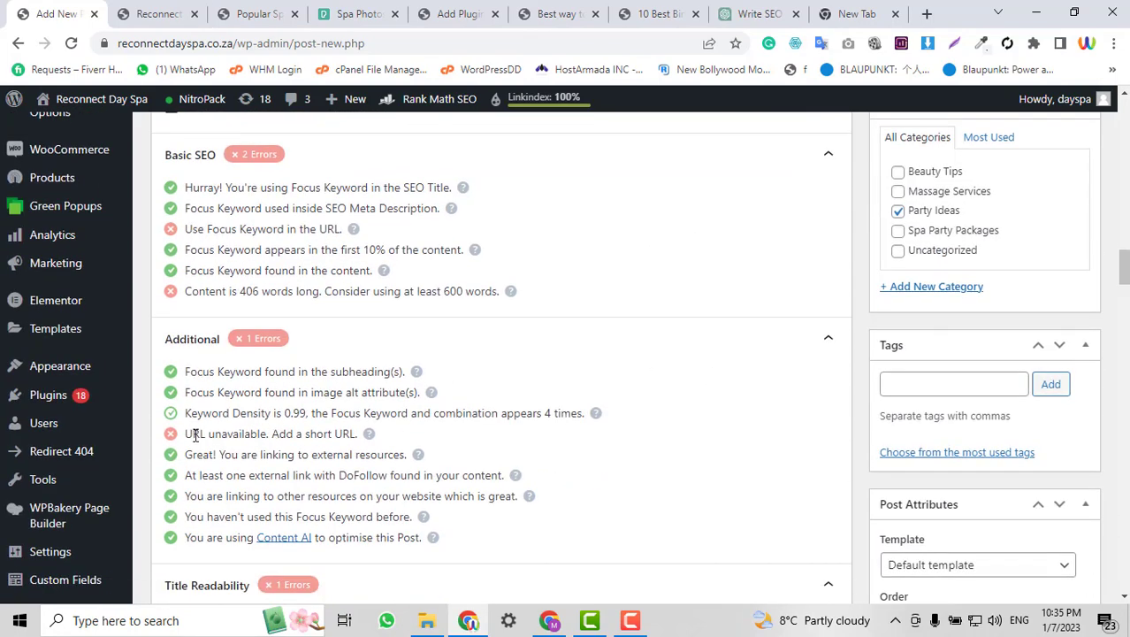
{"action": "scroll", "coordinate": [532, 416], "scroll_direction": "down", "scroll_amount": 3}
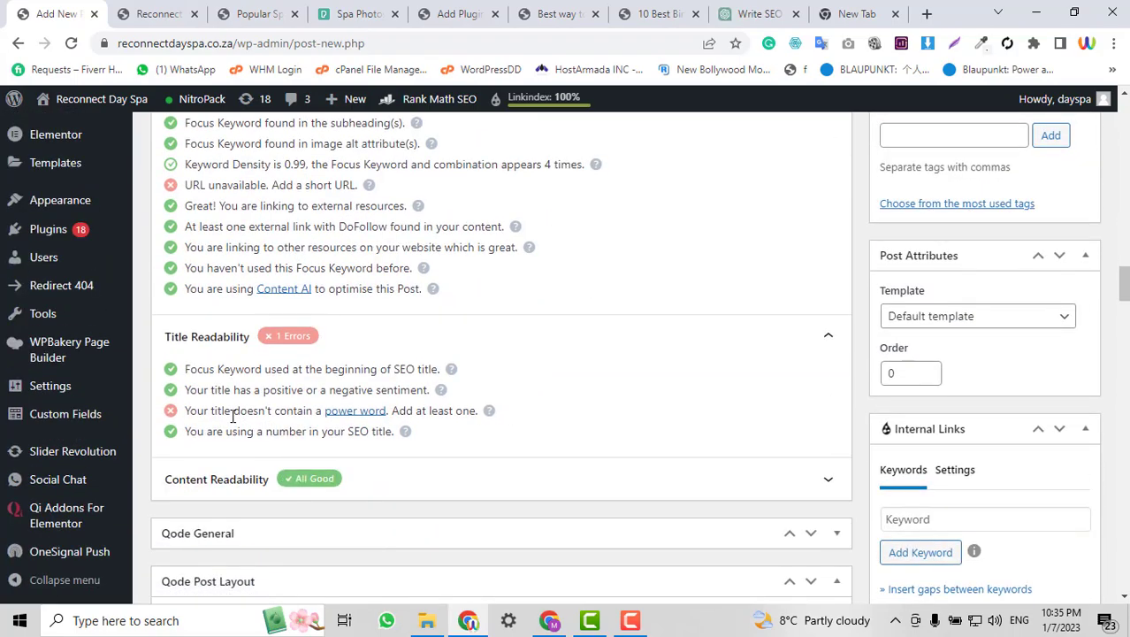
{"action": "scroll", "coordinate": [595, 358], "scroll_direction": "up", "scroll_amount": 15}
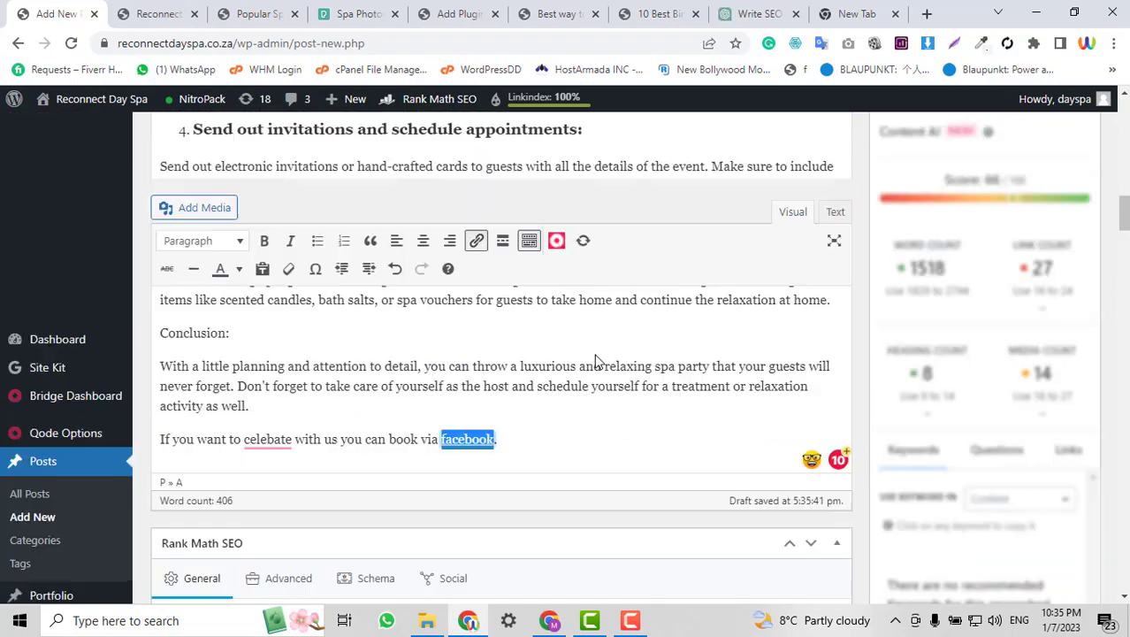
{"action": "scroll", "coordinate": [597, 355], "scroll_direction": "down", "scroll_amount": 3}
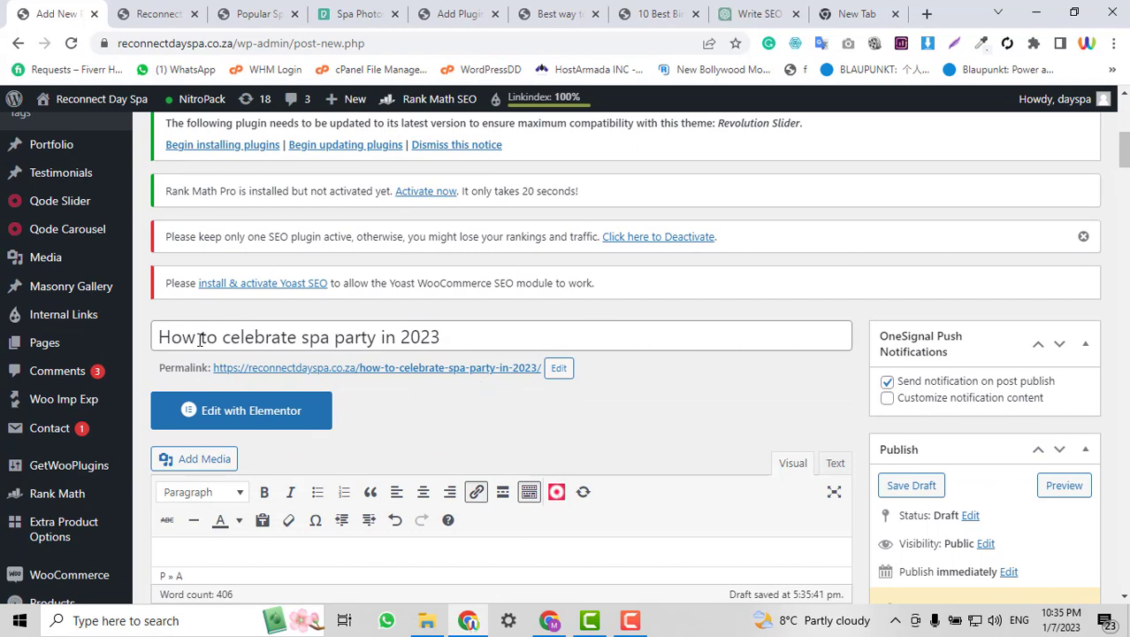
{"action": "left_click", "coordinate": [159, 337]}
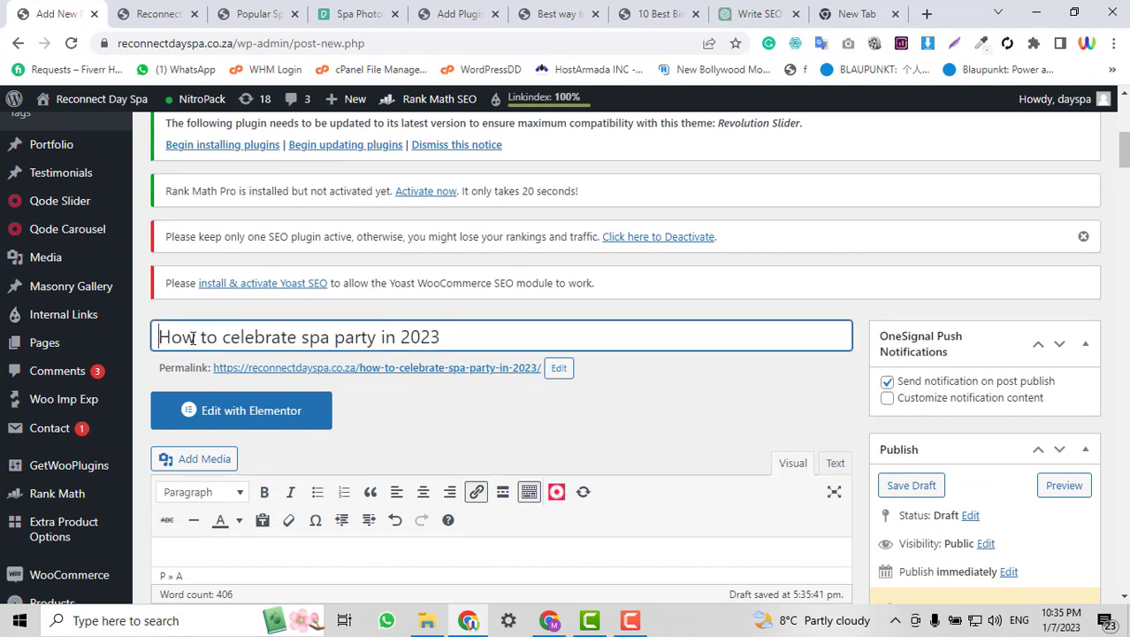
{"action": "left_click", "coordinate": [458, 337]}
{"action": "type", "text": "best ideas"}
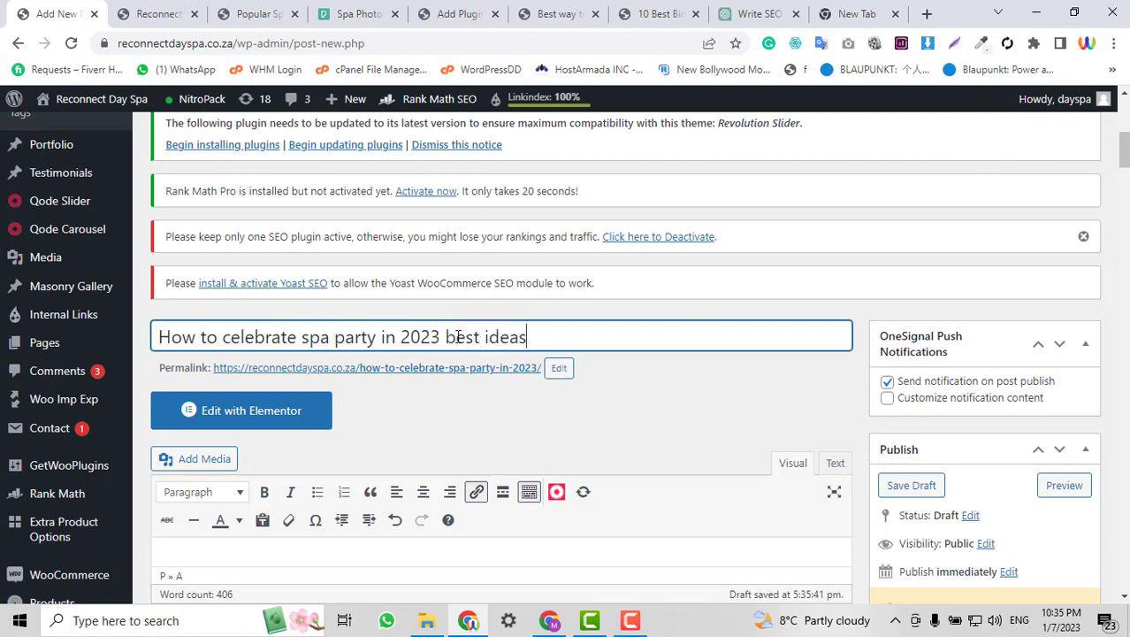
Check the Rank Math score and the Basic SEO, Additional and Title Readability checks for the edited post.
{"action": "scroll", "coordinate": [468, 340], "scroll_direction": "down", "scroll_amount": 10}
{"action": "scroll", "coordinate": [475, 340], "scroll_direction": "down", "scroll_amount": 12}
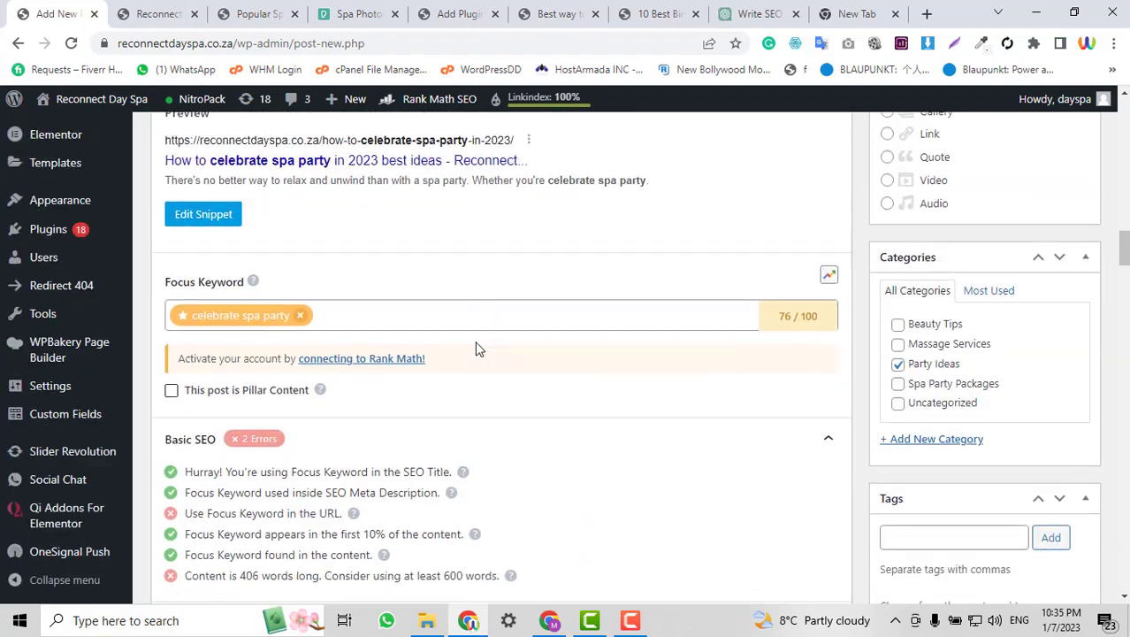
{"action": "scroll", "coordinate": [475, 341], "scroll_direction": "down", "scroll_amount": 3}
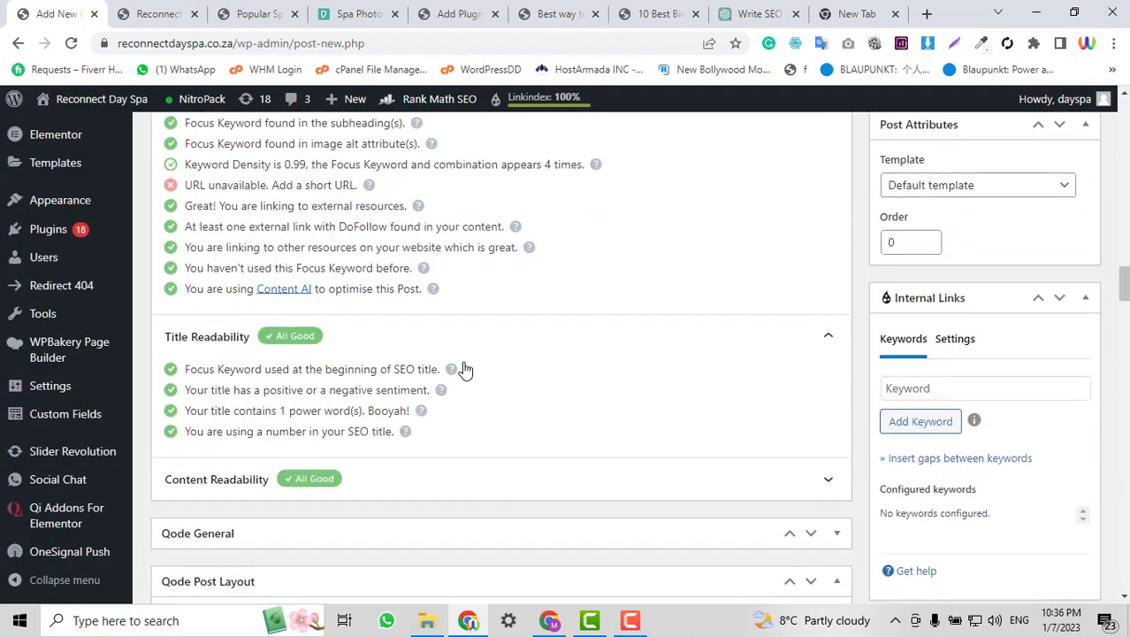
{"action": "scroll", "coordinate": [474, 417], "scroll_direction": "up", "scroll_amount": 2}
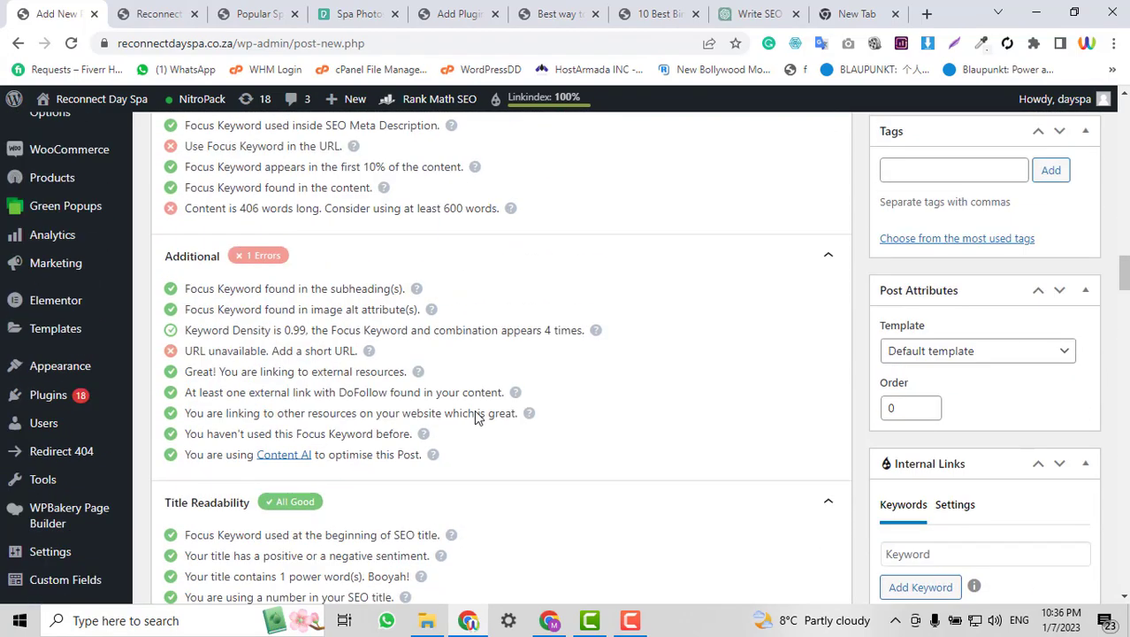
{"action": "scroll", "coordinate": [474, 417], "scroll_direction": "up", "scroll_amount": 1}
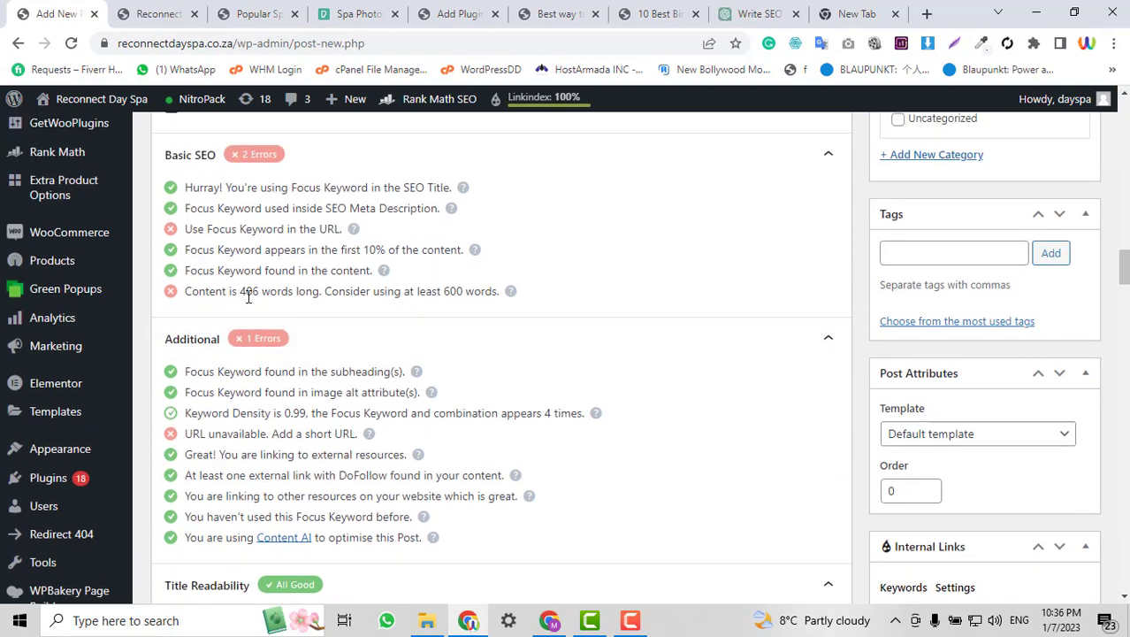
Switch to the ChatGPT conversation and select the whole "Here are some additional ideas for your spa party:" response.
{"action": "left_click", "coordinate": [159, 13]}
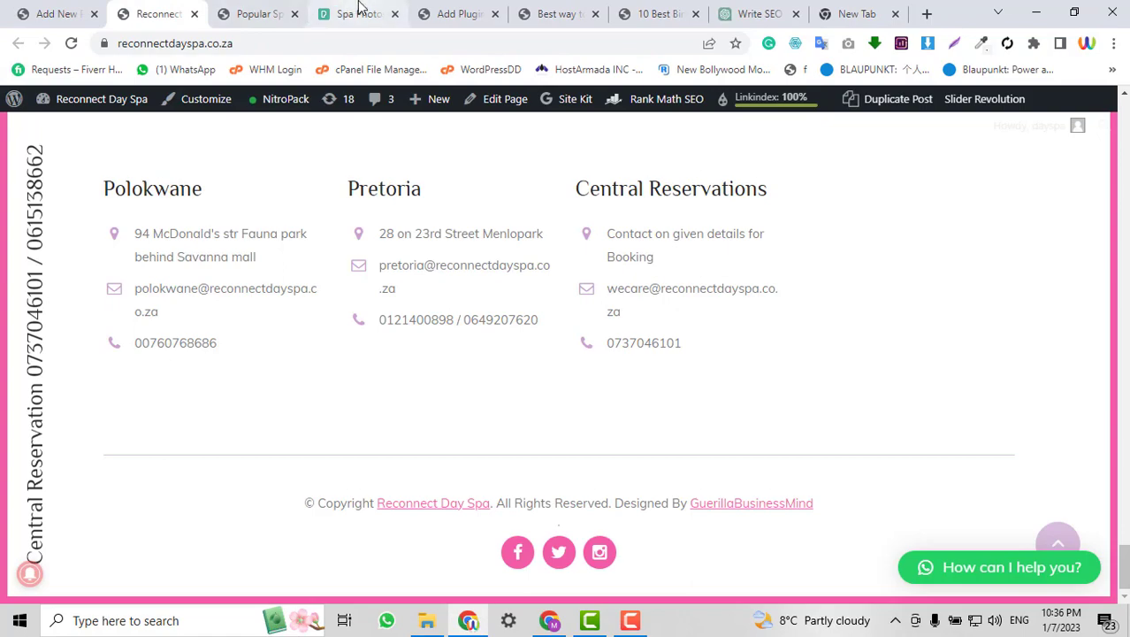
{"action": "left_click", "coordinate": [254, 14]}
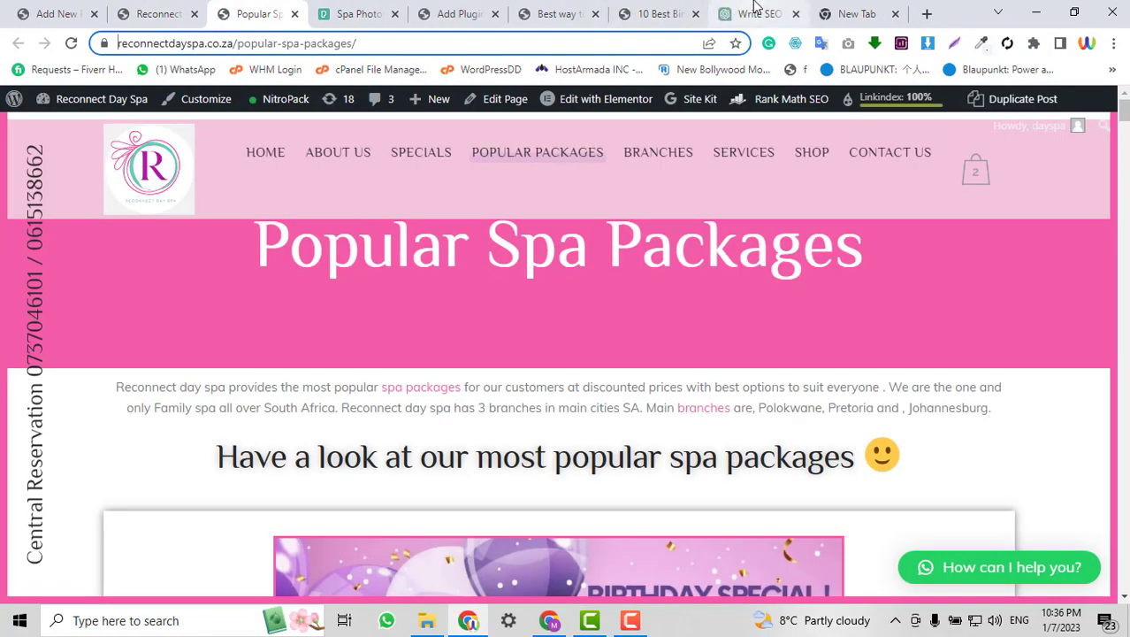
{"action": "left_click", "coordinate": [755, 13]}
{"action": "scroll", "coordinate": [717, 320], "scroll_direction": "up", "scroll_amount": 15}
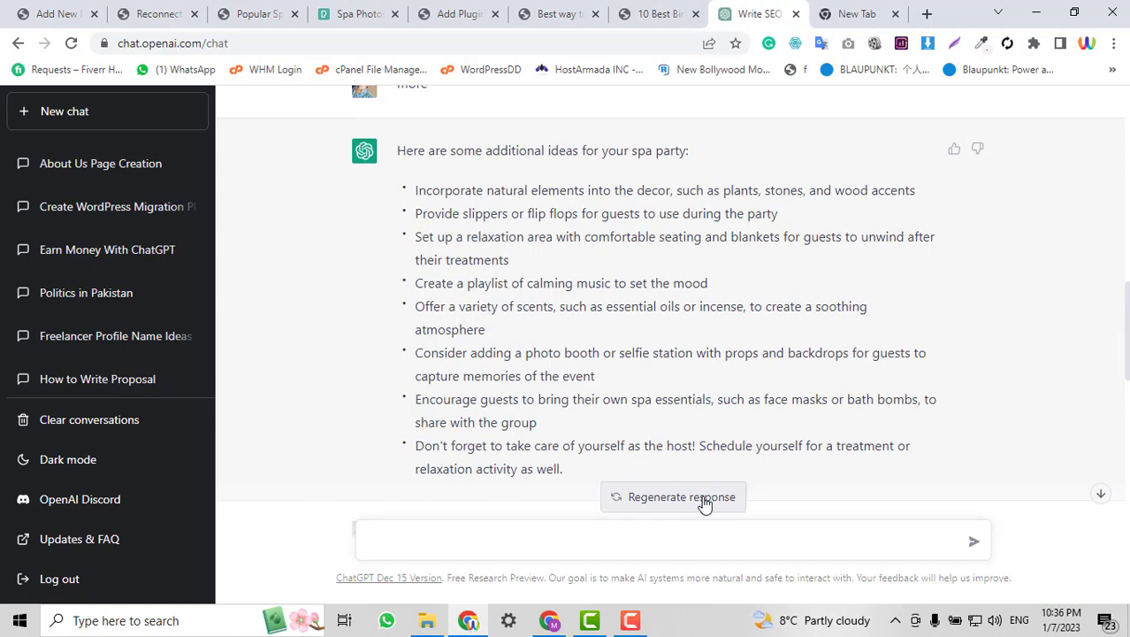
{"action": "left_click_drag", "start_coordinate": [566, 471], "coordinate": [399, 151]}
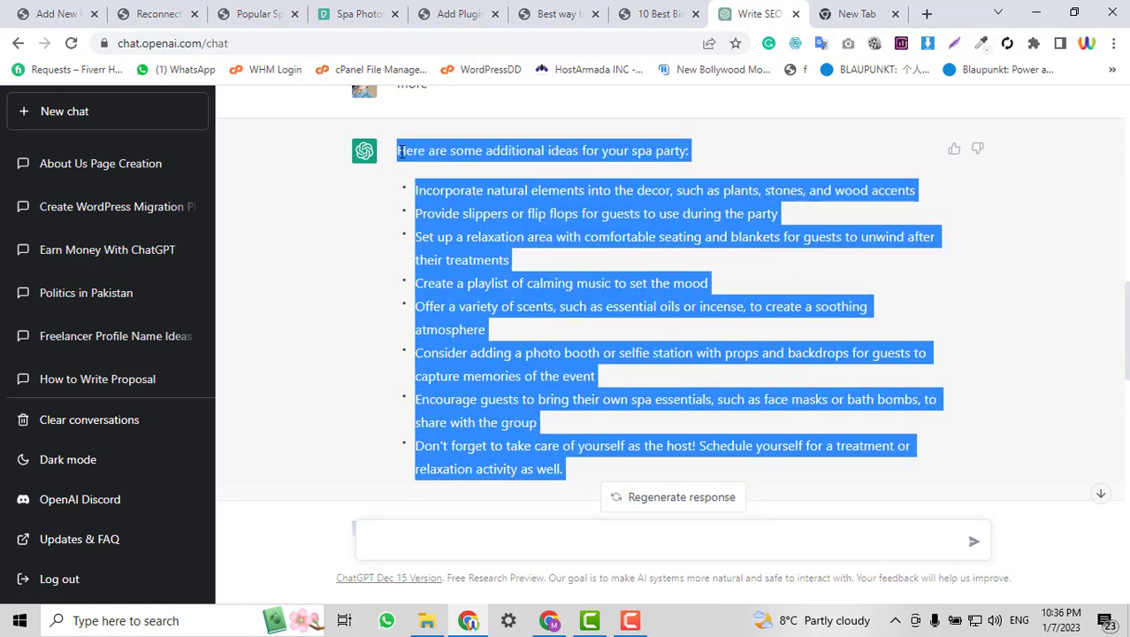
Return to the WordPress post and start a new line below the closing facebook paragraph.
{"action": "left_click", "coordinate": [100, 16]}
{"action": "scroll", "coordinate": [434, 391], "scroll_direction": "down", "scroll_amount": 3}
{"action": "scroll", "coordinate": [472, 395], "scroll_direction": "up", "scroll_amount": 4}
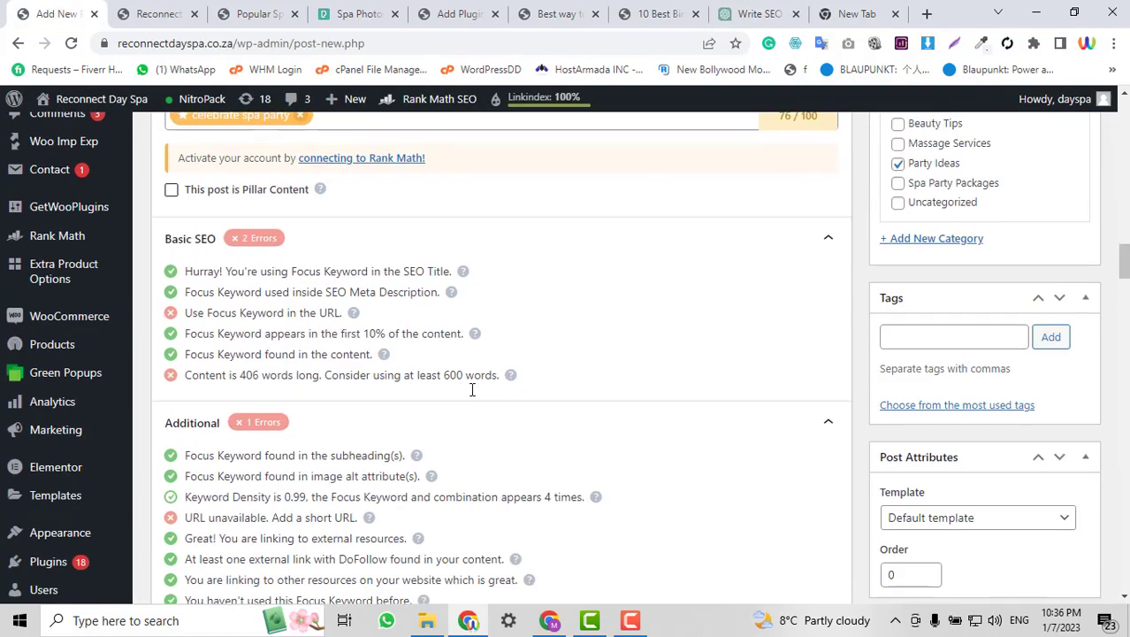
{"action": "scroll", "coordinate": [472, 390], "scroll_direction": "up", "scroll_amount": 7}
{"action": "left_click", "coordinate": [534, 400]}
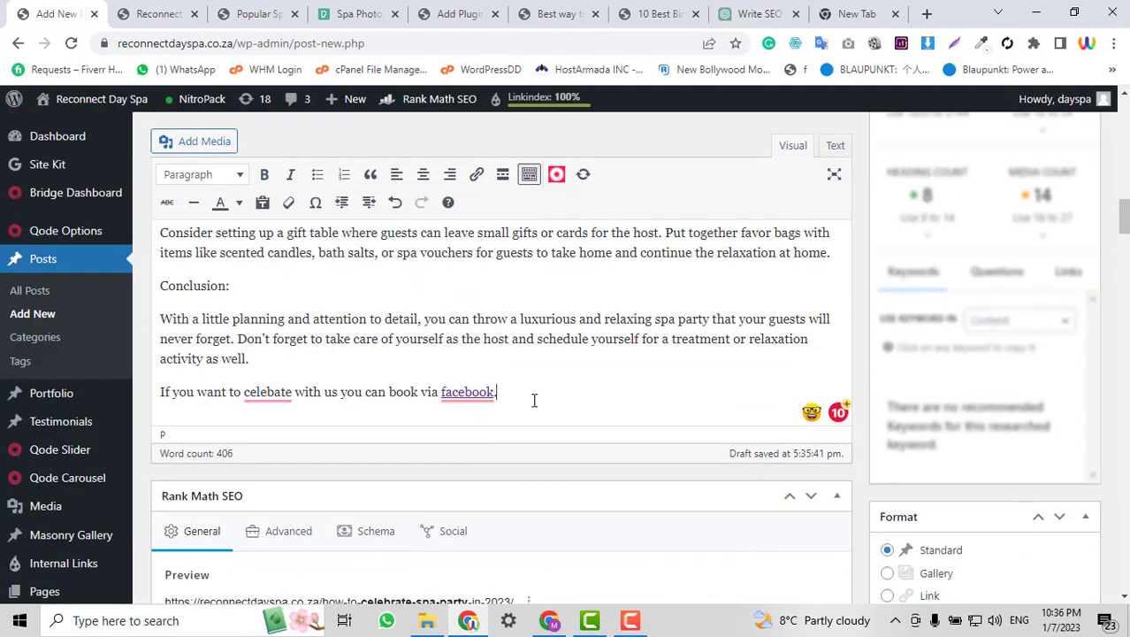
{"action": "key", "text": "Return"}
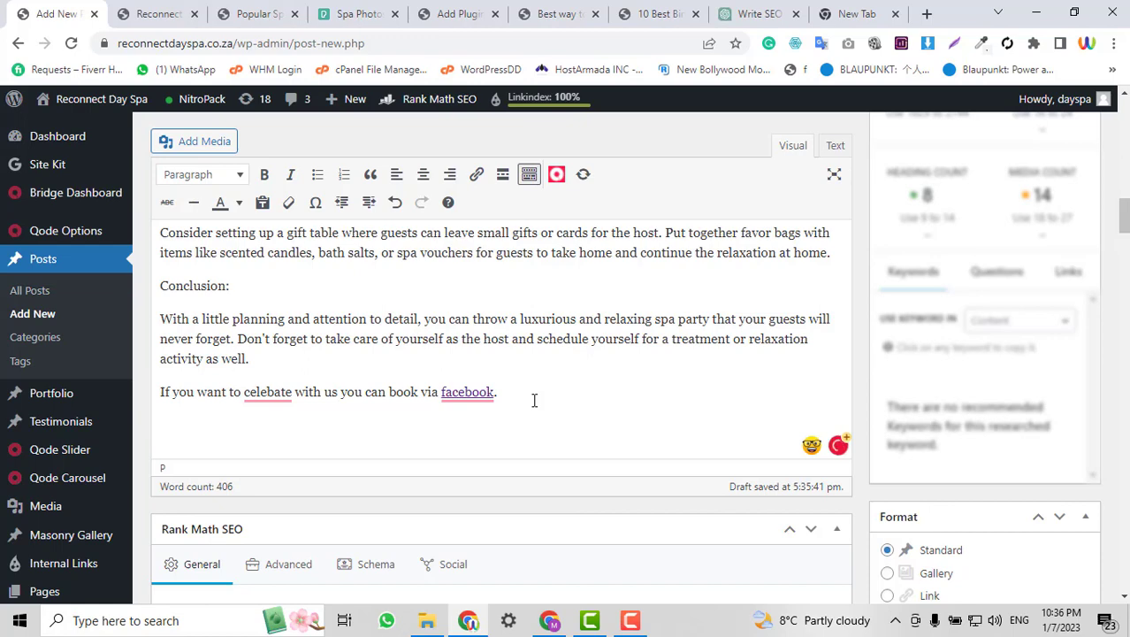
{"action": "key", "text": "ctrl+v"}
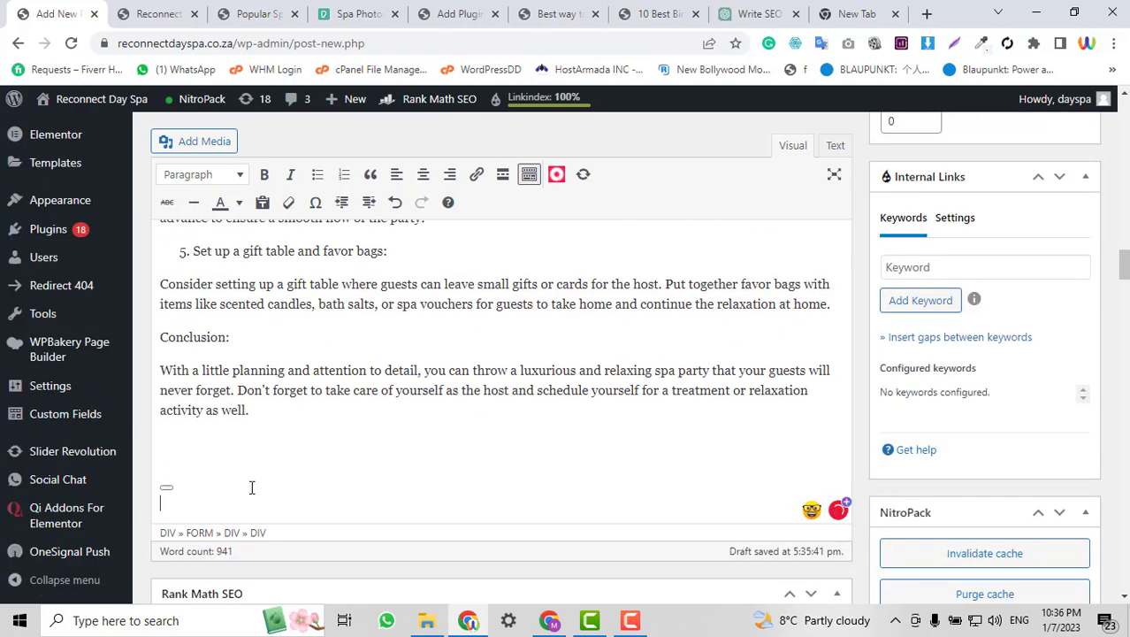
{"action": "key", "text": "BackSpace"}
{"action": "key", "text": "BackSpace"}
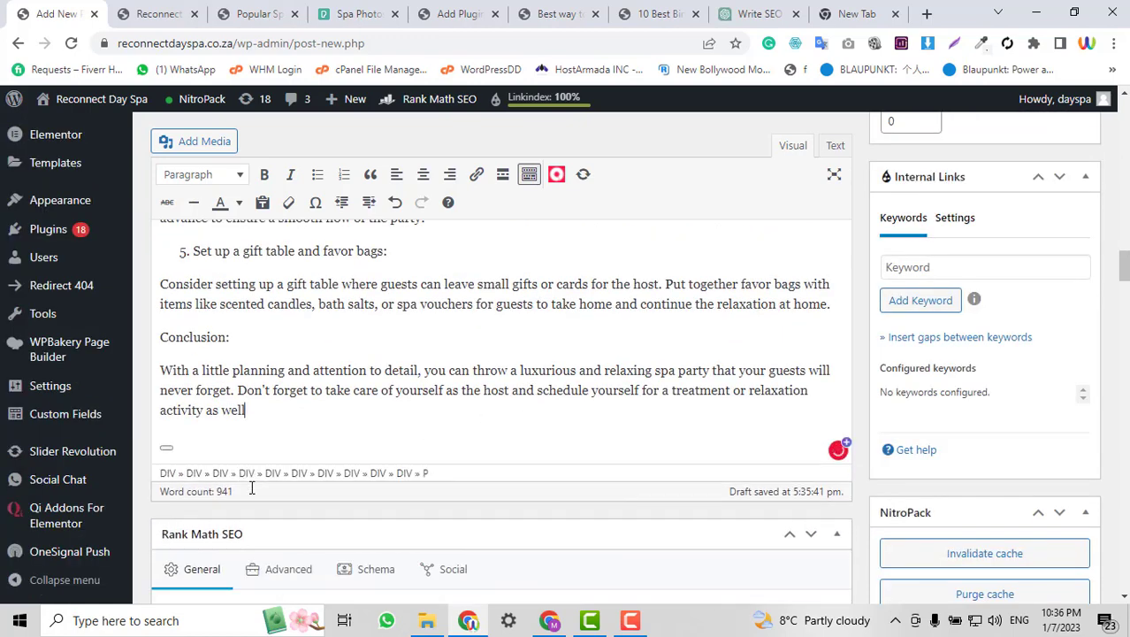
{"action": "key", "text": "ctrl+z"}
{"action": "key", "text": "ctrl+z"}
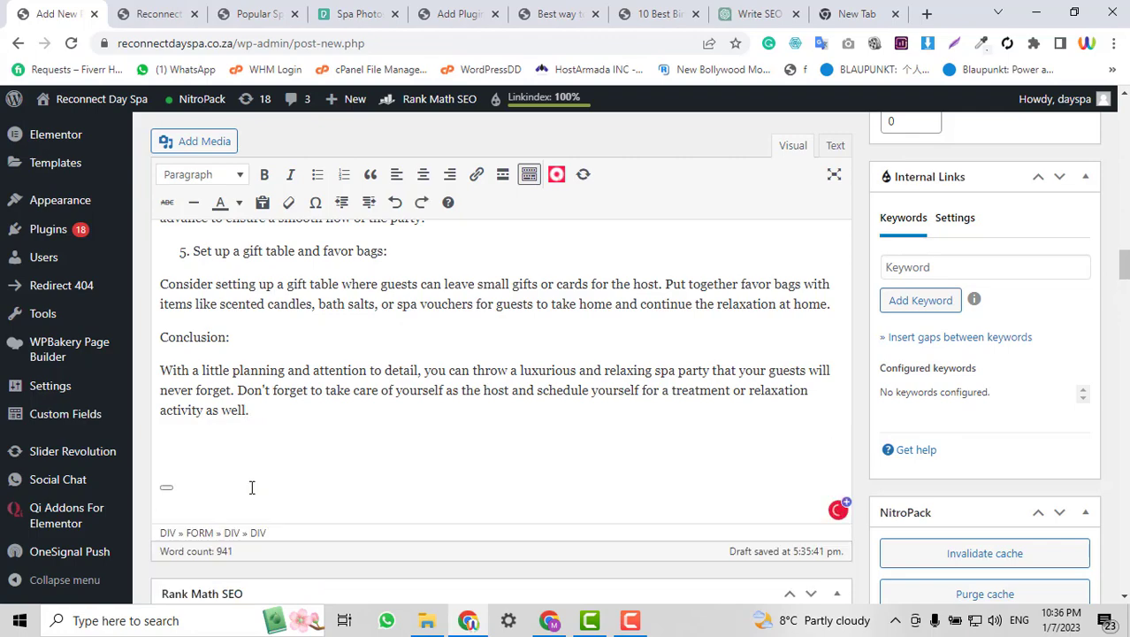
{"action": "scroll", "coordinate": [251, 488], "scroll_direction": "down", "scroll_amount": 10}
{"action": "scroll", "coordinate": [397, 321], "scroll_direction": "up", "scroll_amount": 10}
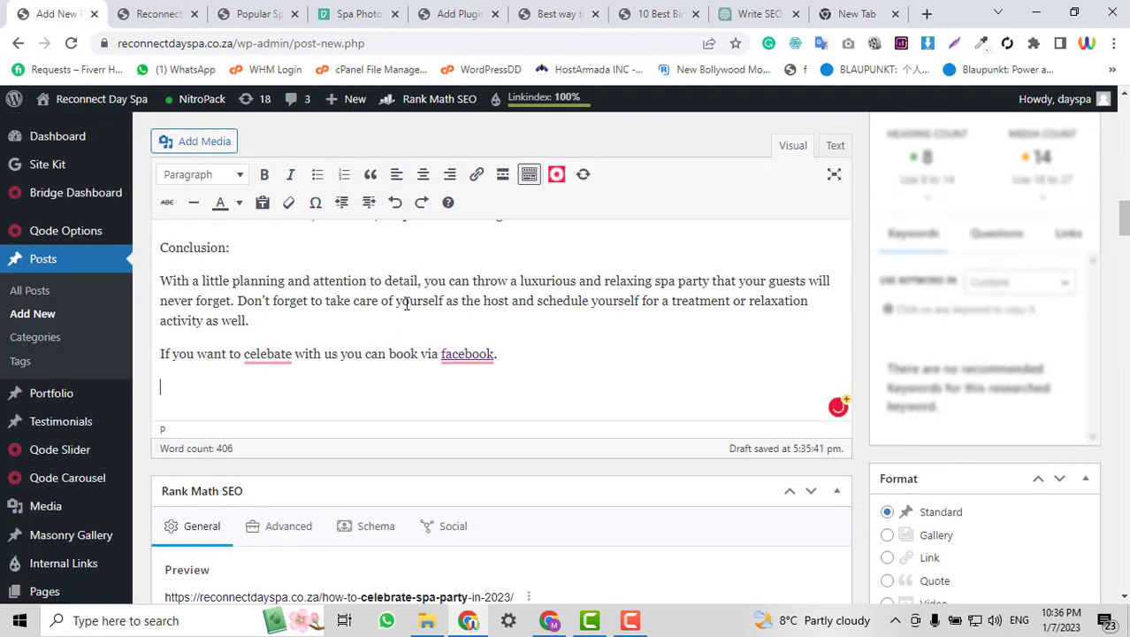
Copy the selected additional spa party ideas from ChatGPT and paste them on the empty line below the facebook paragraph.
{"action": "left_click", "coordinate": [359, 13]}
{"action": "left_click", "coordinate": [770, 13]}
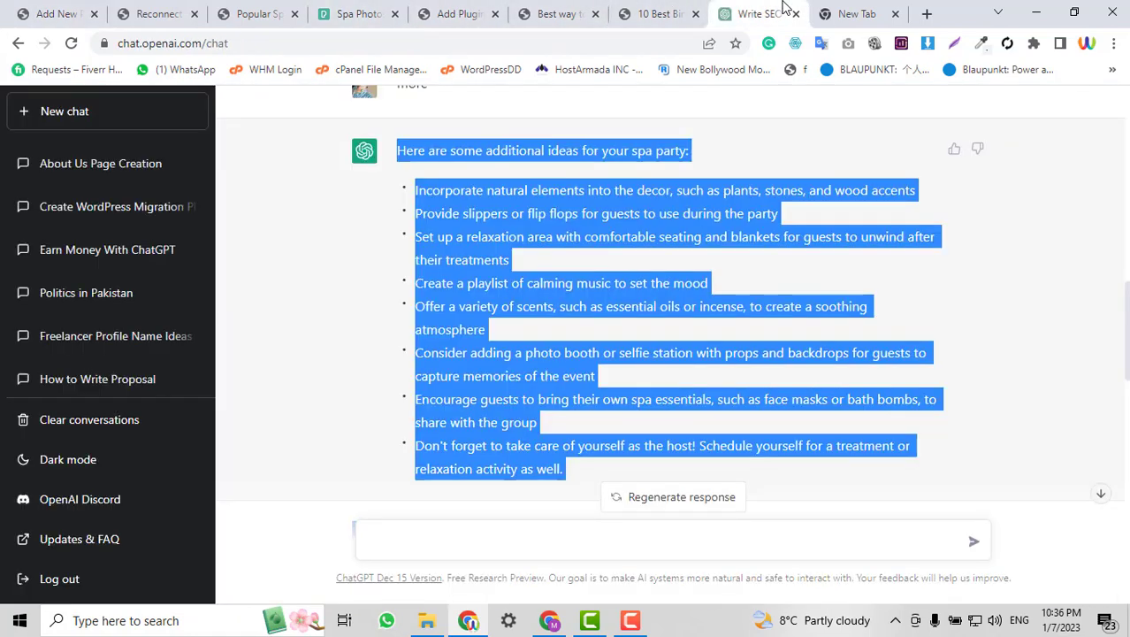
{"action": "right_click", "coordinate": [543, 236]}
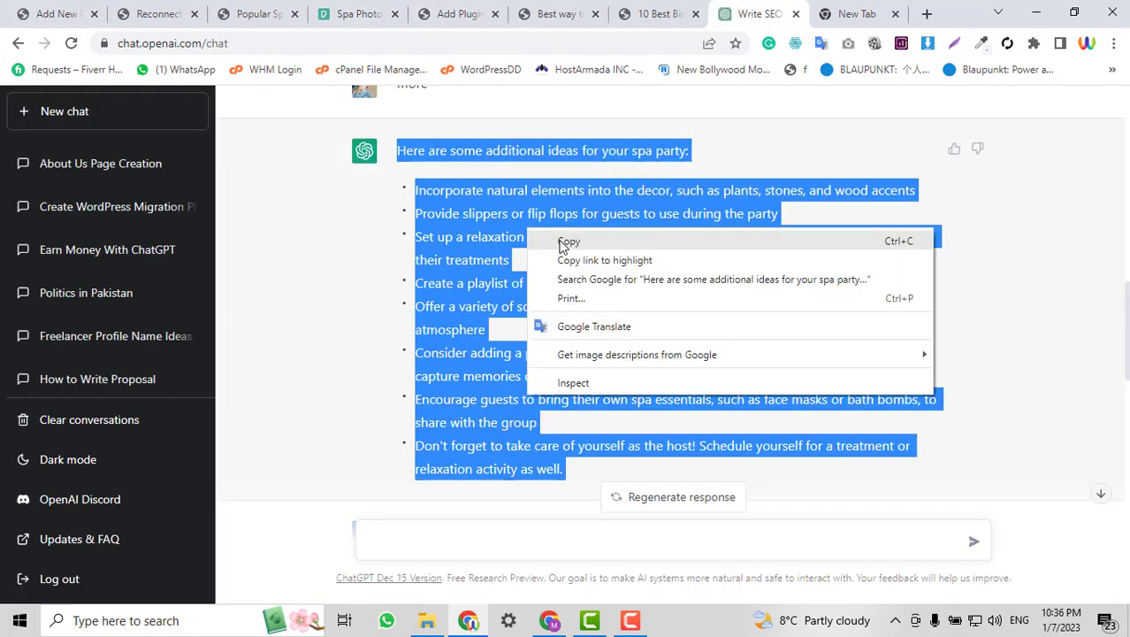
{"action": "left_click", "coordinate": [566, 242]}
{"action": "scroll", "coordinate": [584, 378], "scroll_direction": "down", "scroll_amount": 3}
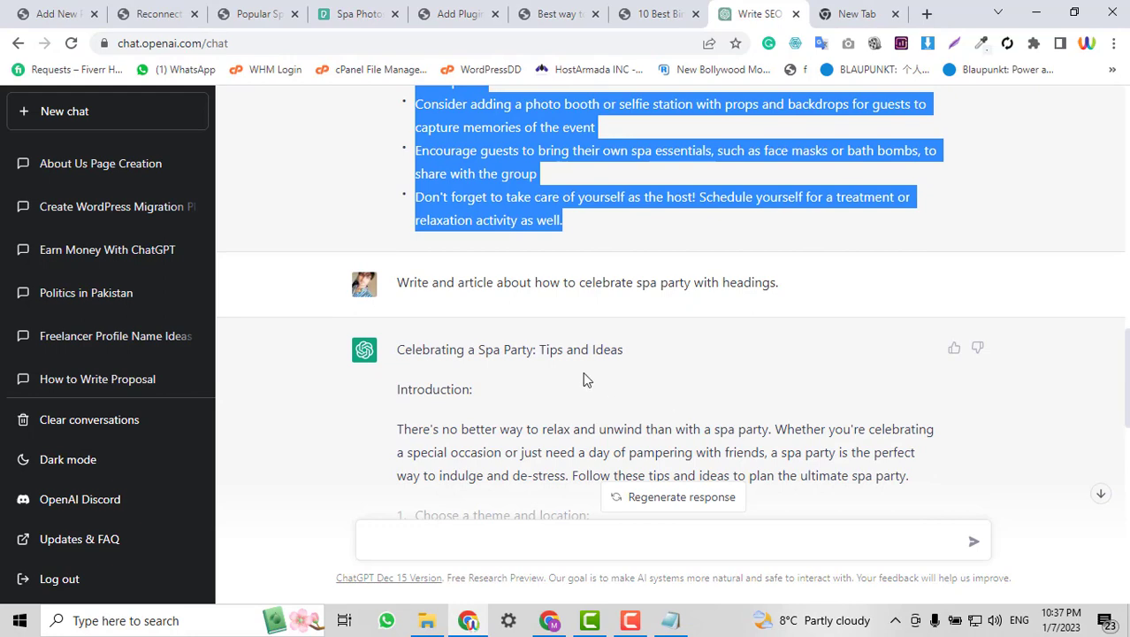
{"action": "scroll", "coordinate": [530, 354], "scroll_direction": "up", "scroll_amount": 3}
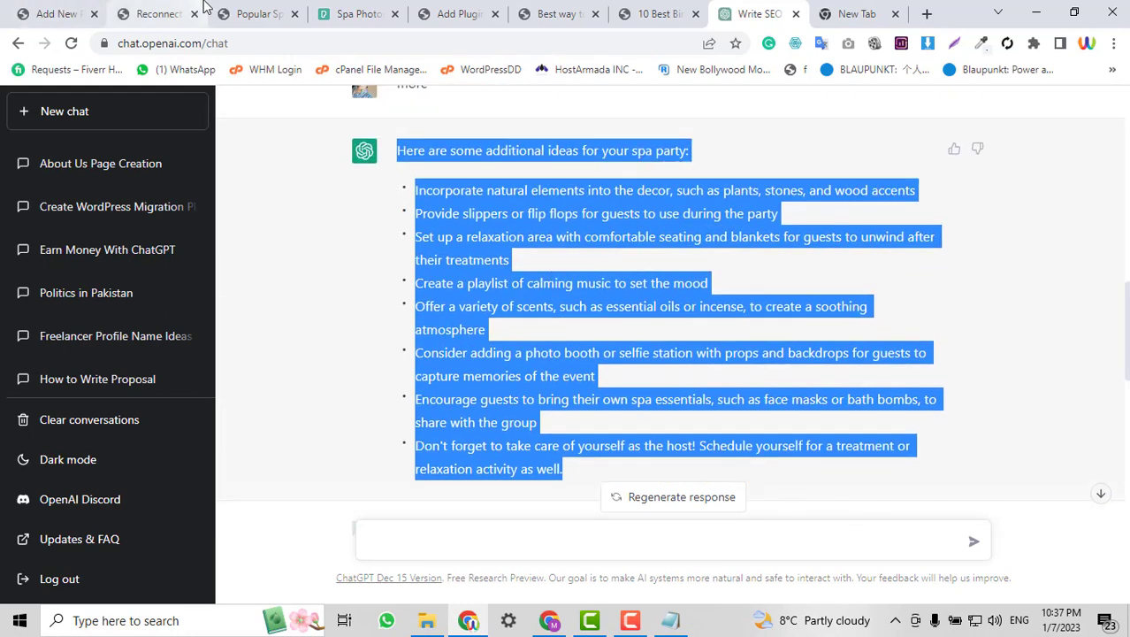
{"action": "left_click", "coordinate": [341, 14]}
{"action": "left_click", "coordinate": [223, 10]}
{"action": "left_click", "coordinate": [128, 10]}
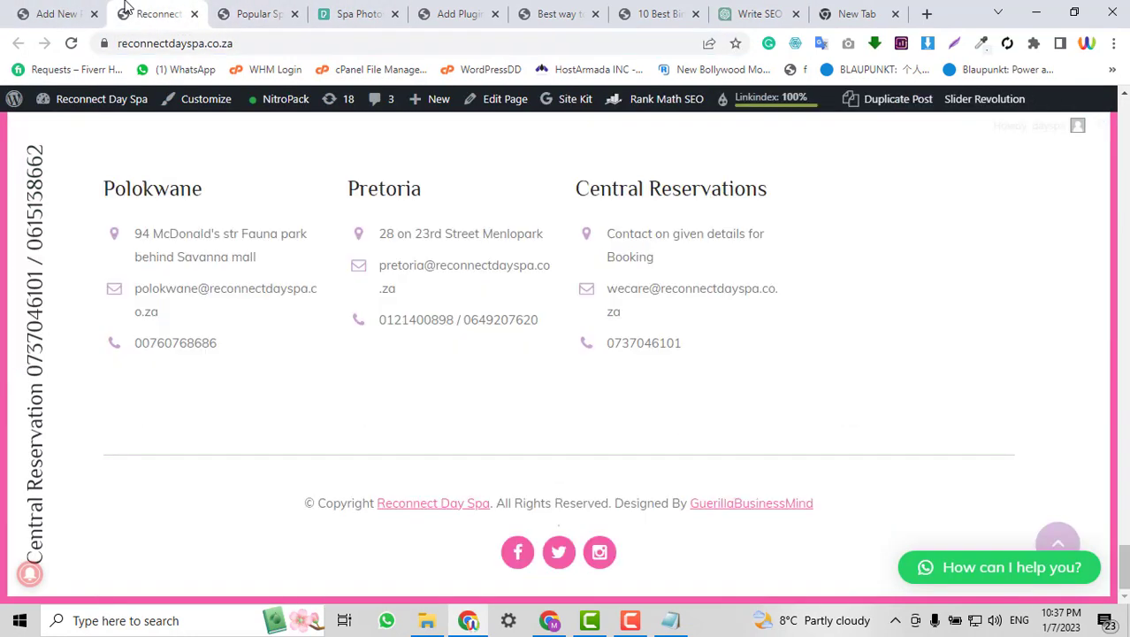
{"action": "left_click", "coordinate": [36, 13]}
{"action": "key", "text": "ctrl+v"}
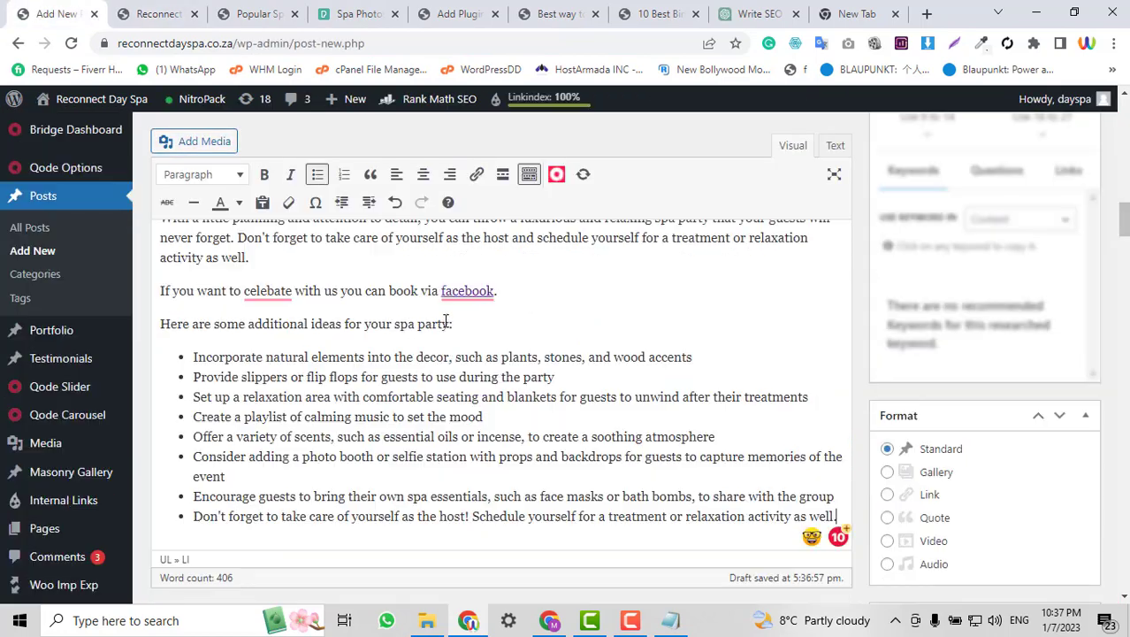
Check the Rank Math score, content length, keyword density and title readability for the extended post.
{"action": "scroll", "coordinate": [579, 453], "scroll_direction": "down", "scroll_amount": 1}
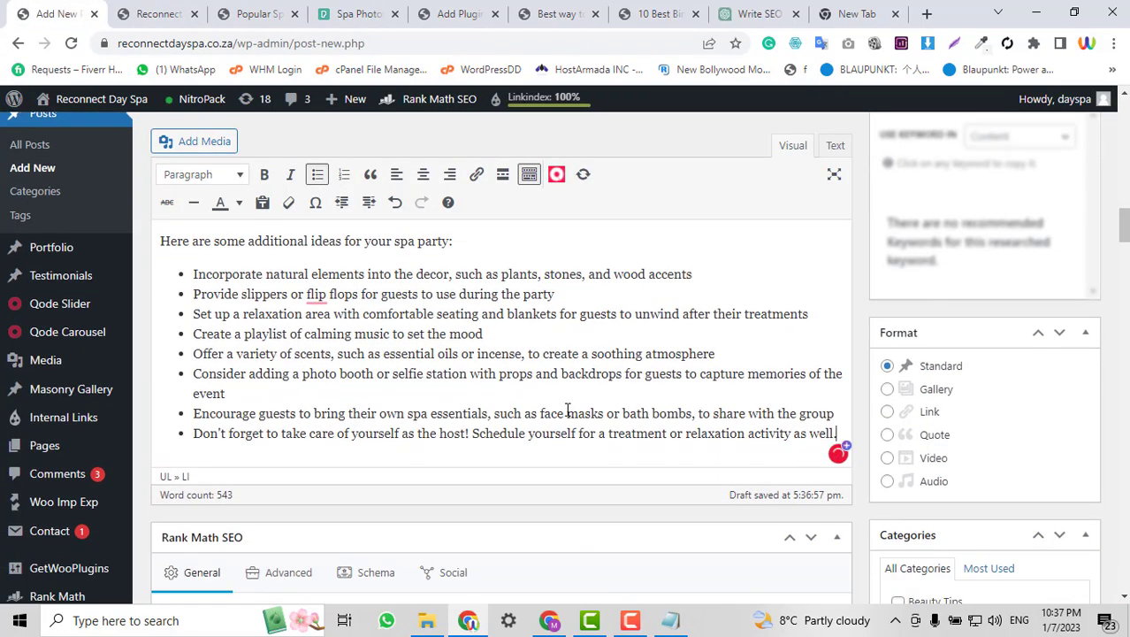
{"action": "scroll", "coordinate": [567, 409], "scroll_direction": "down", "scroll_amount": 2}
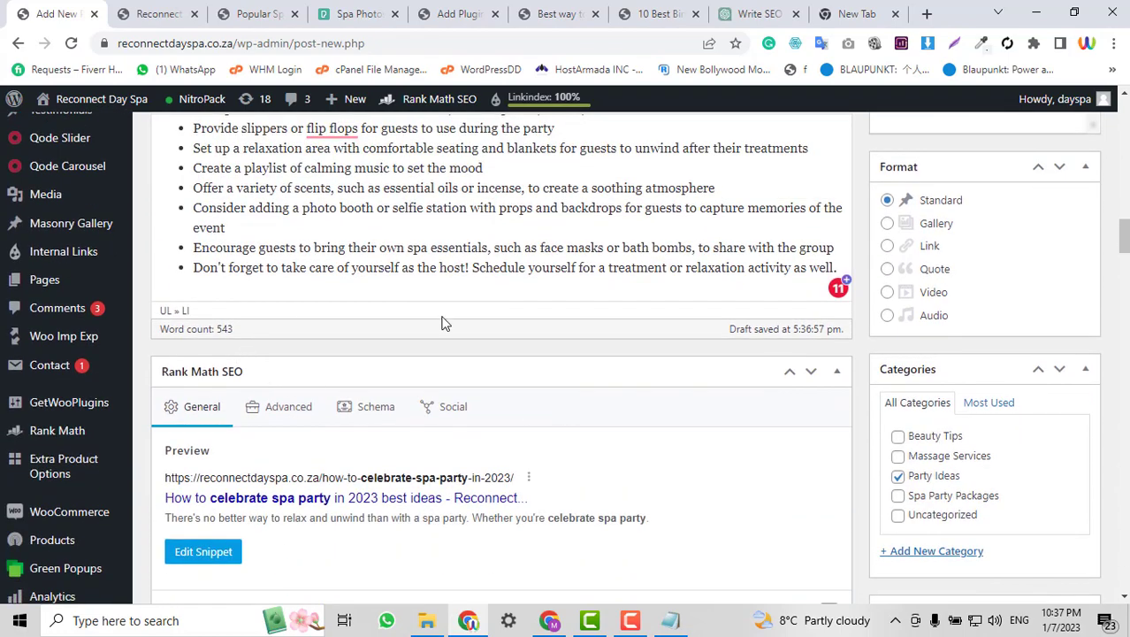
{"action": "scroll", "coordinate": [445, 323], "scroll_direction": "down", "scroll_amount": 9}
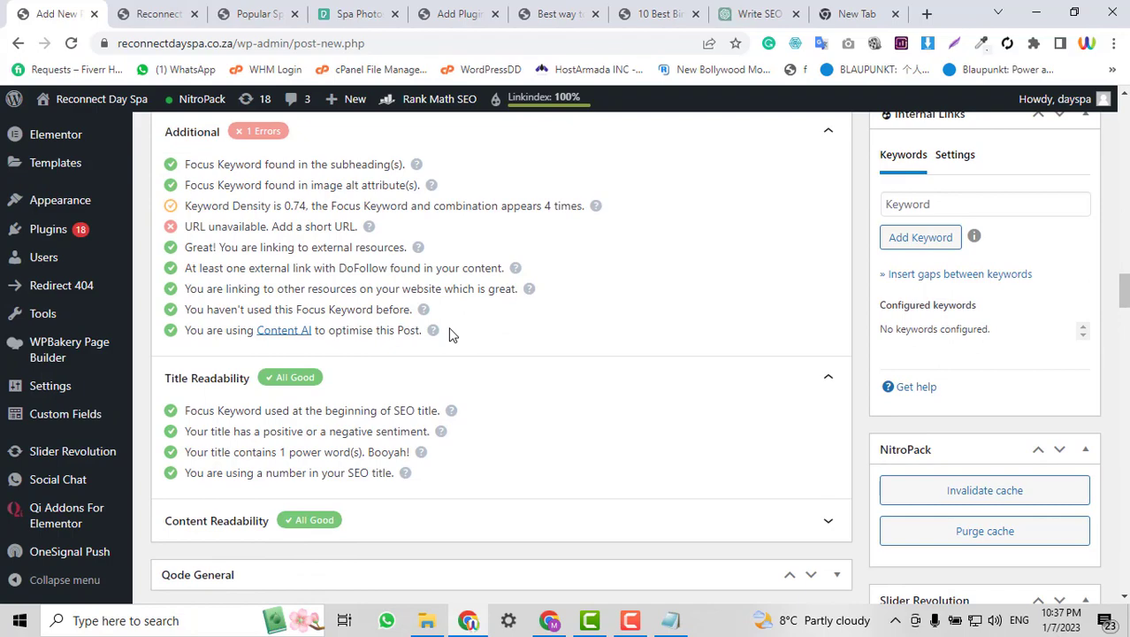
{"action": "scroll", "coordinate": [449, 334], "scroll_direction": "down", "scroll_amount": 2}
{"action": "scroll", "coordinate": [449, 334], "scroll_direction": "up", "scroll_amount": 3}
{"action": "scroll", "coordinate": [449, 331], "scroll_direction": "up", "scroll_amount": 7}
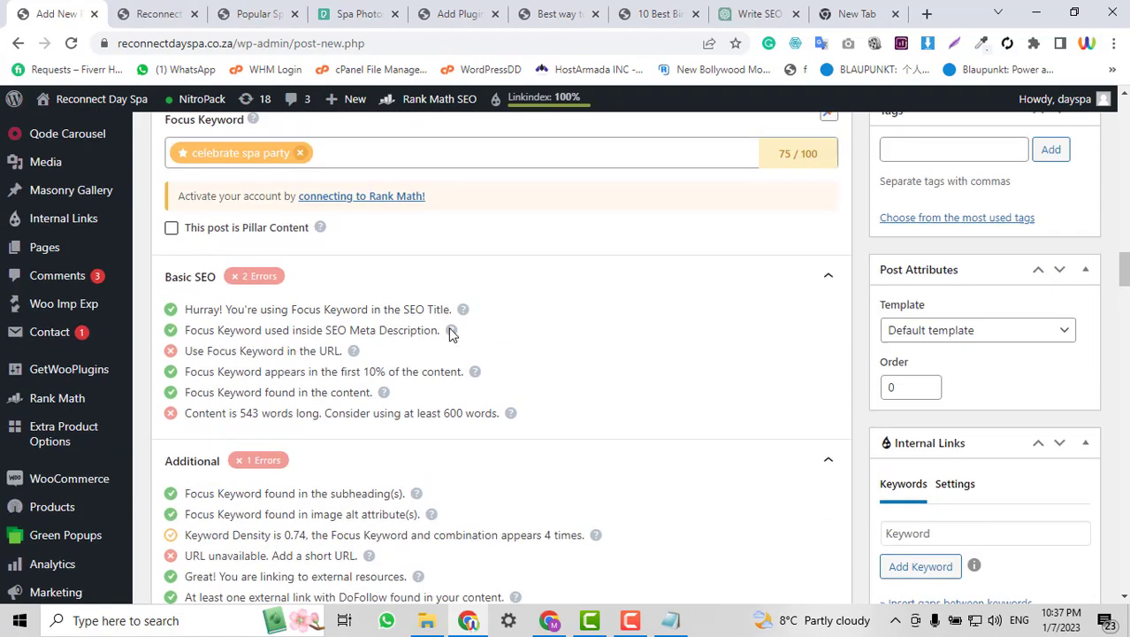
Send the prompt "more" at the end of the ChatGPT conversation to generate further spa party content.
{"action": "left_click", "coordinate": [157, 14]}
{"action": "left_click", "coordinate": [265, 11]}
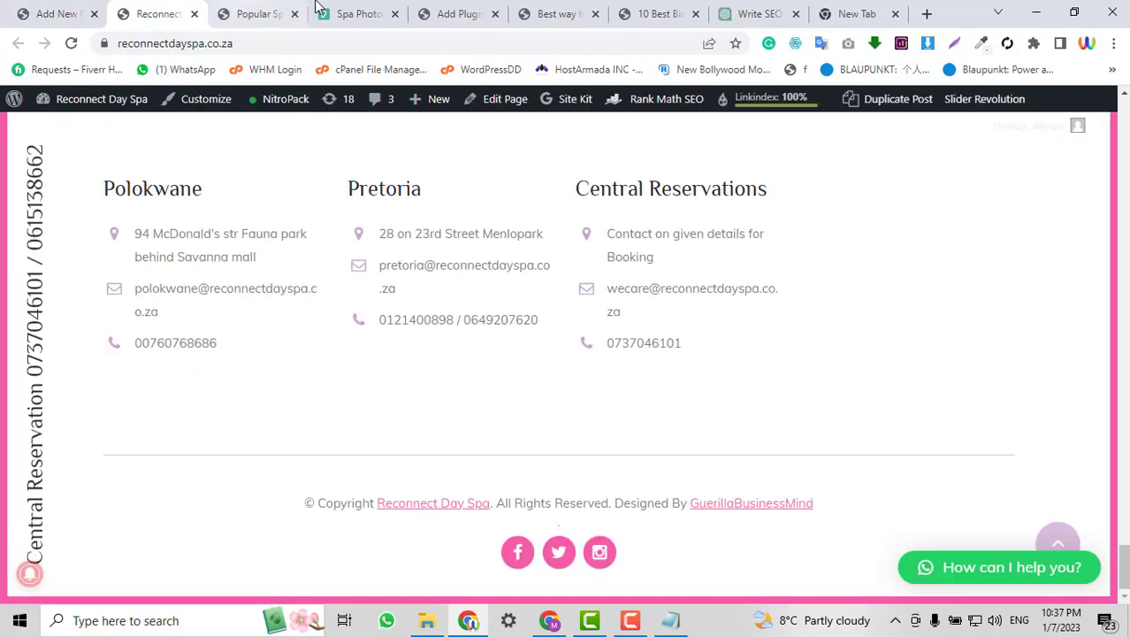
{"action": "left_click", "coordinate": [372, 11]}
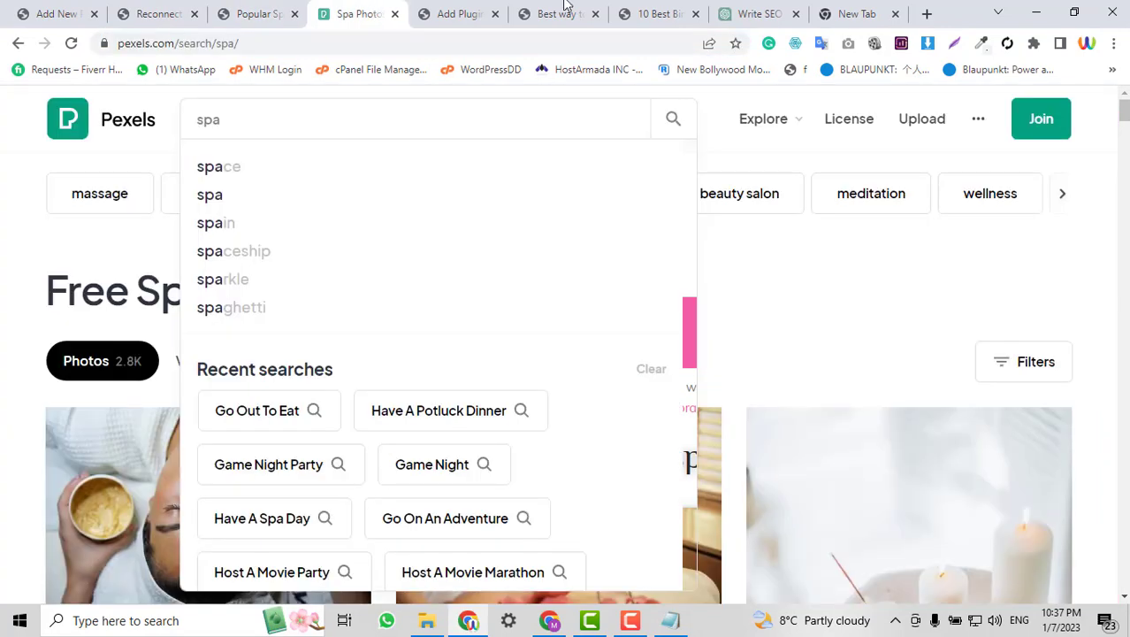
{"action": "left_click", "coordinate": [790, 9]}
{"action": "scroll", "coordinate": [719, 302], "scroll_direction": "down", "scroll_amount": 3}
{"action": "scroll", "coordinate": [719, 306], "scroll_direction": "up", "scroll_amount": 9}
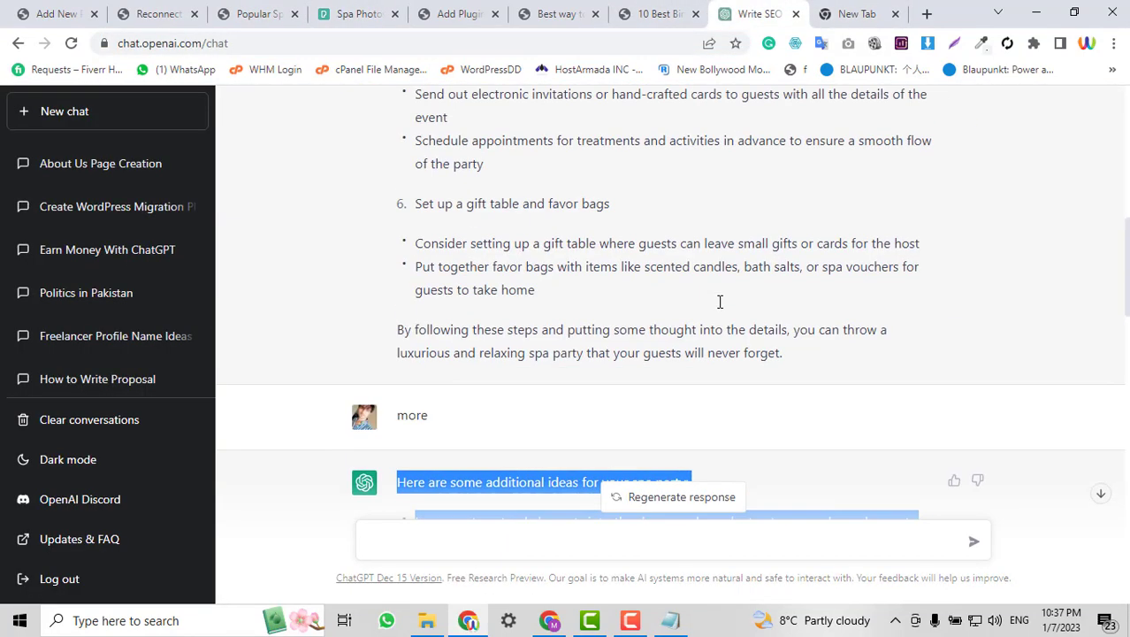
{"action": "scroll", "coordinate": [719, 307], "scroll_direction": "up", "scroll_amount": 4}
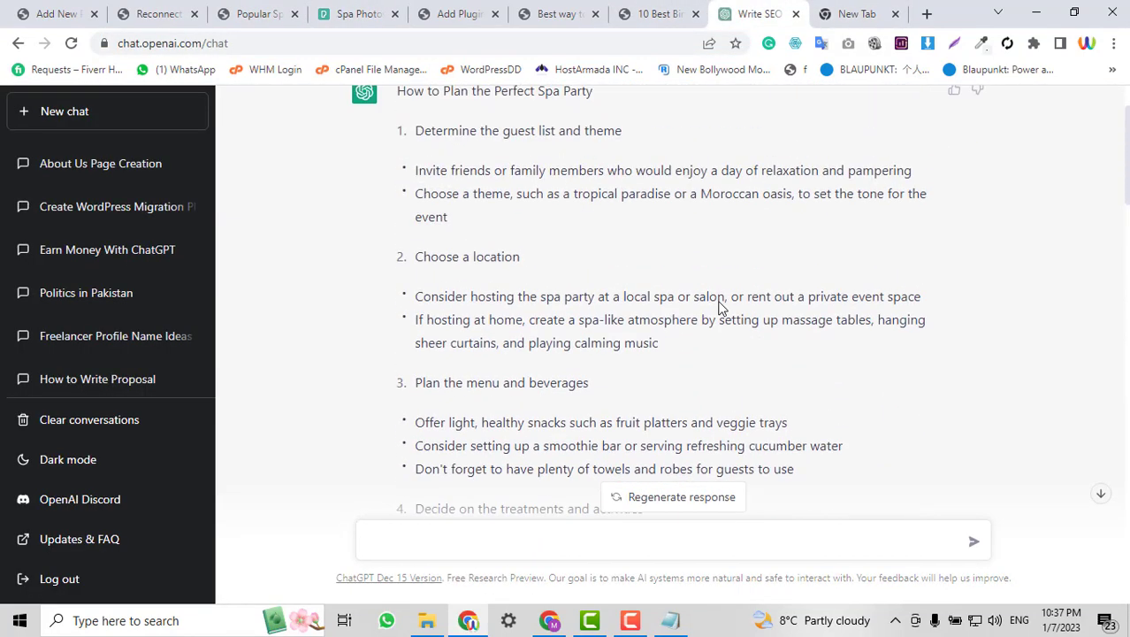
{"action": "scroll", "coordinate": [719, 306], "scroll_direction": "down", "scroll_amount": 10}
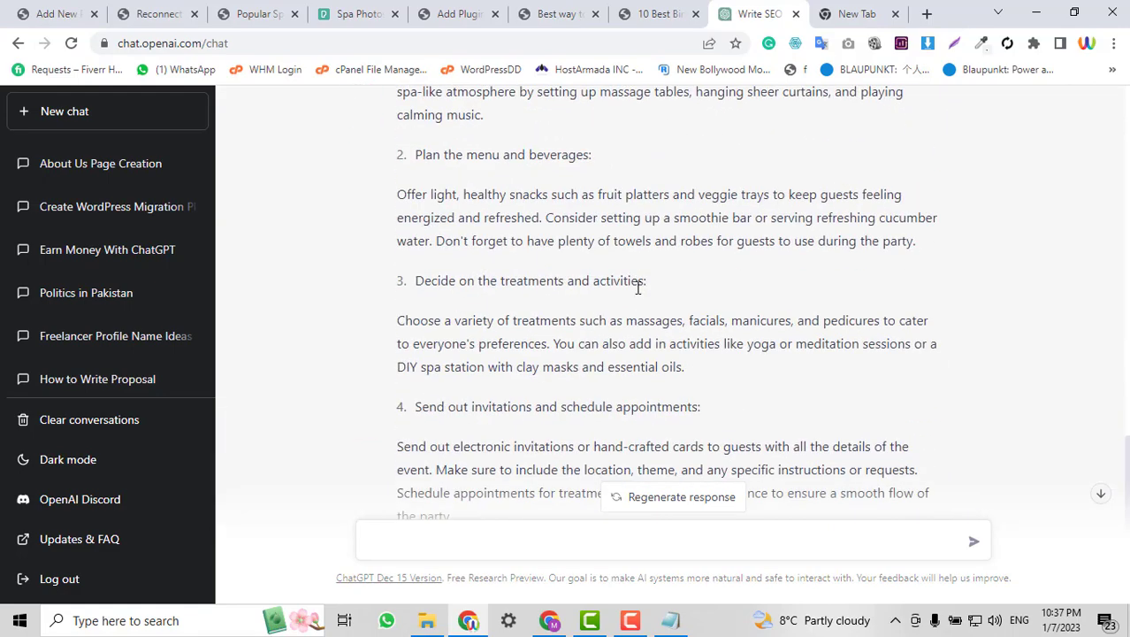
{"action": "scroll", "coordinate": [638, 287], "scroll_direction": "down", "scroll_amount": 5}
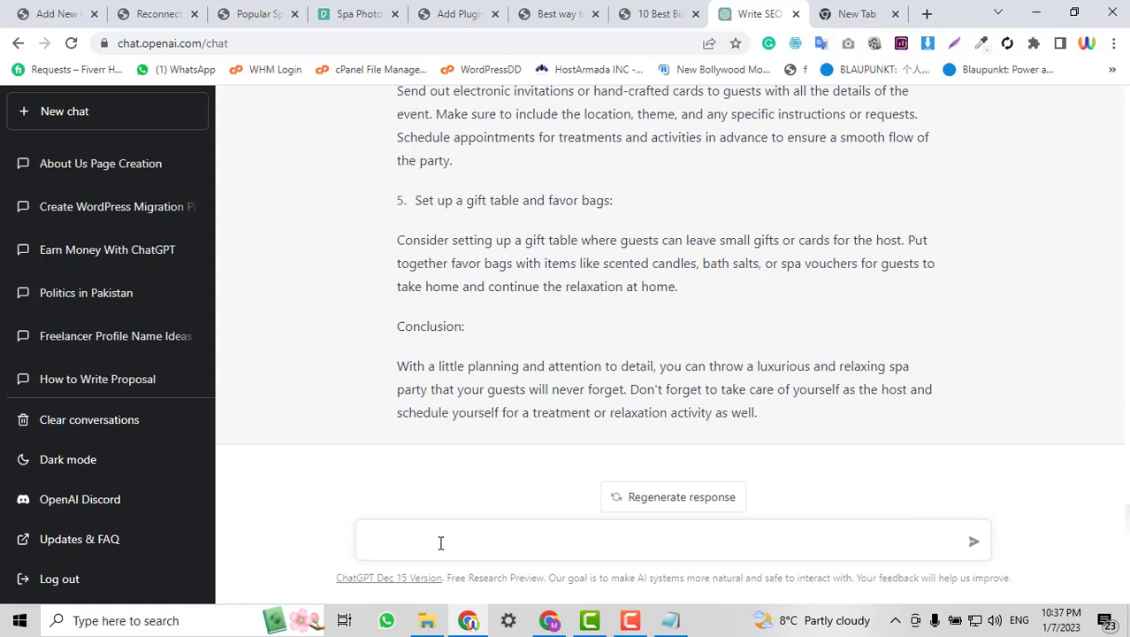
{"action": "key", "text": "Return"}
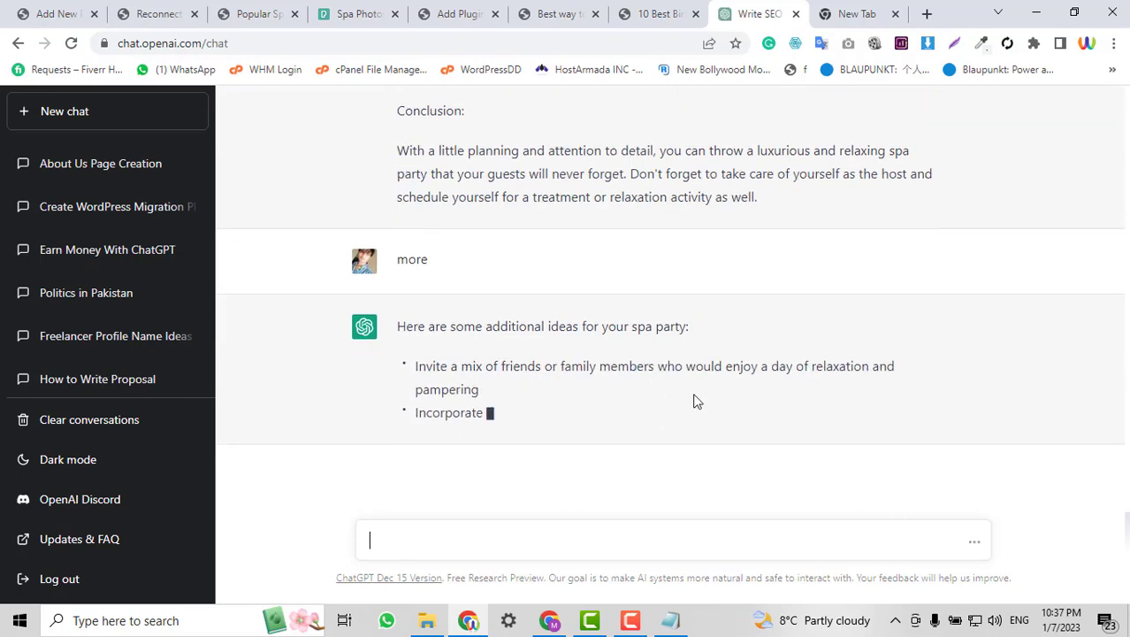
Copy the first four bullet ideas of the new ChatGPT response, from inviting guests to setting up a relaxation area.
{"action": "scroll", "coordinate": [570, 381], "scroll_direction": "up", "scroll_amount": 6}
{"action": "scroll", "coordinate": [567, 369], "scroll_direction": "up", "scroll_amount": 12}
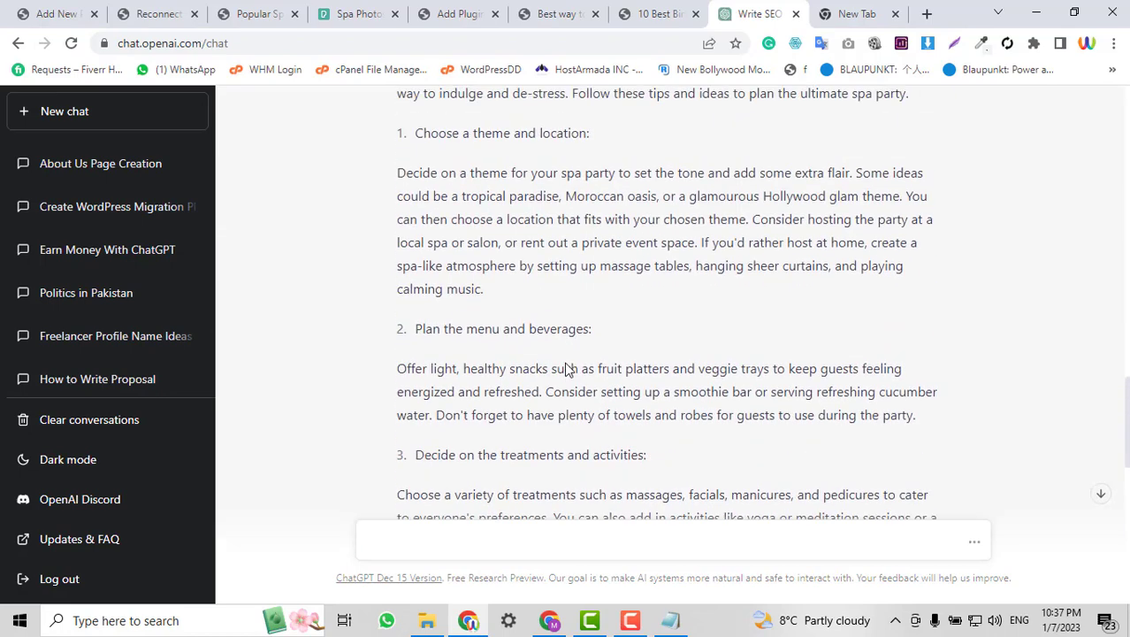
{"action": "scroll", "coordinate": [567, 370], "scroll_direction": "down", "scroll_amount": 15}
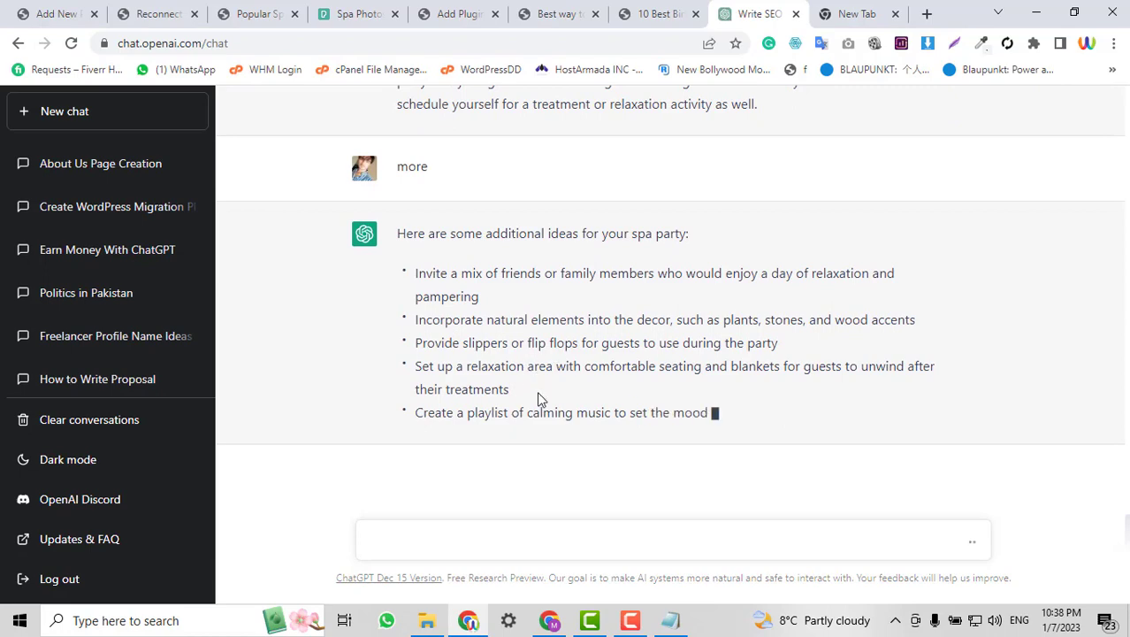
{"action": "left_click_drag", "start_coordinate": [510, 372], "coordinate": [412, 251]}
{"action": "key", "text": "ctrl+c"}
Paste the four copied ideas as new bullets at the end of the post's additional ideas list.
{"action": "left_click", "coordinate": [53, 14]}
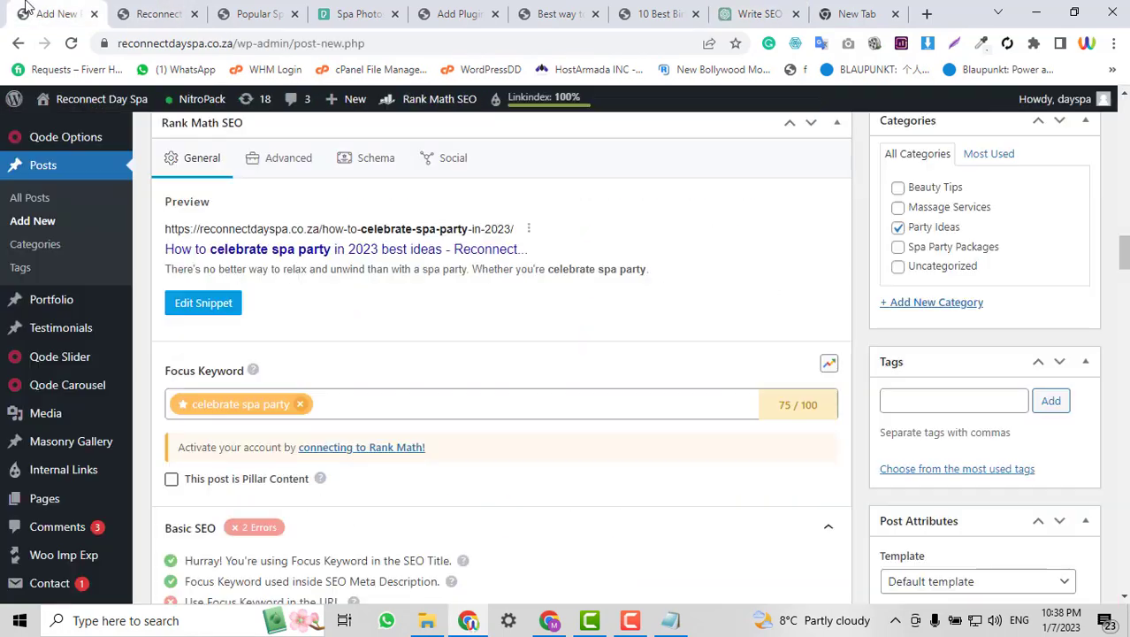
{"action": "scroll", "coordinate": [616, 355], "scroll_direction": "up", "scroll_amount": 5}
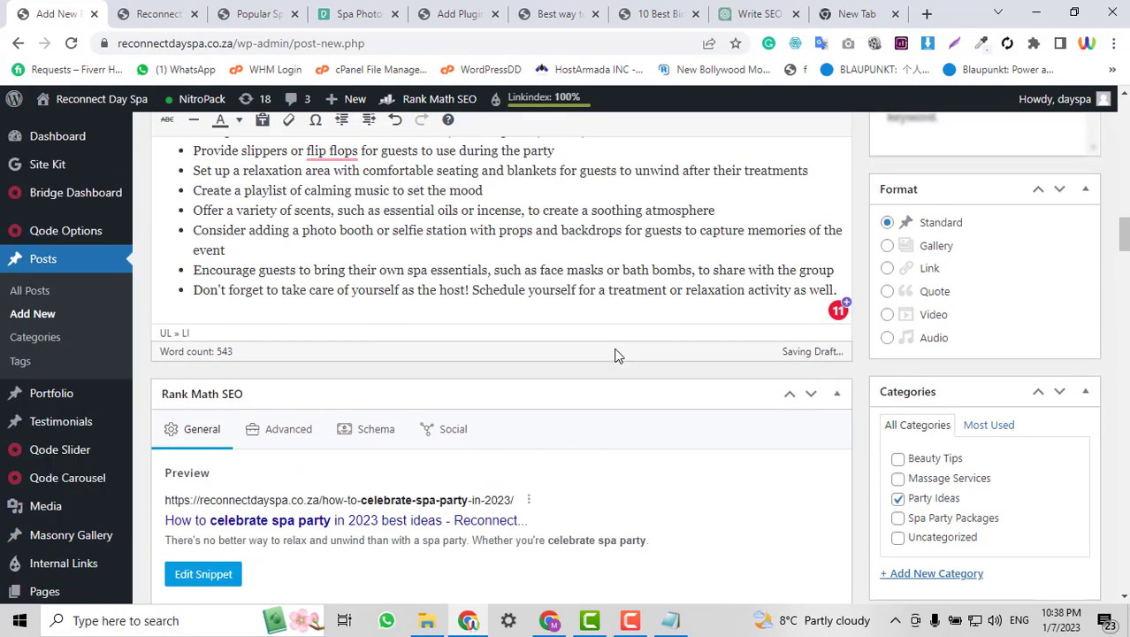
{"action": "key", "text": "Return"}
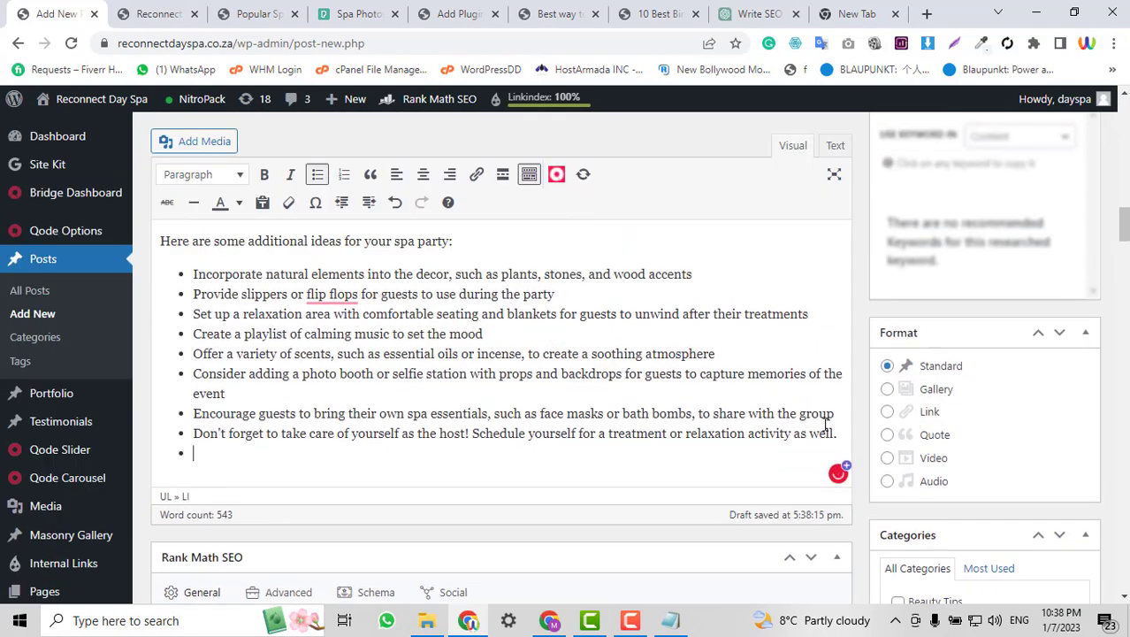
{"action": "key", "text": "ctrl+v"}
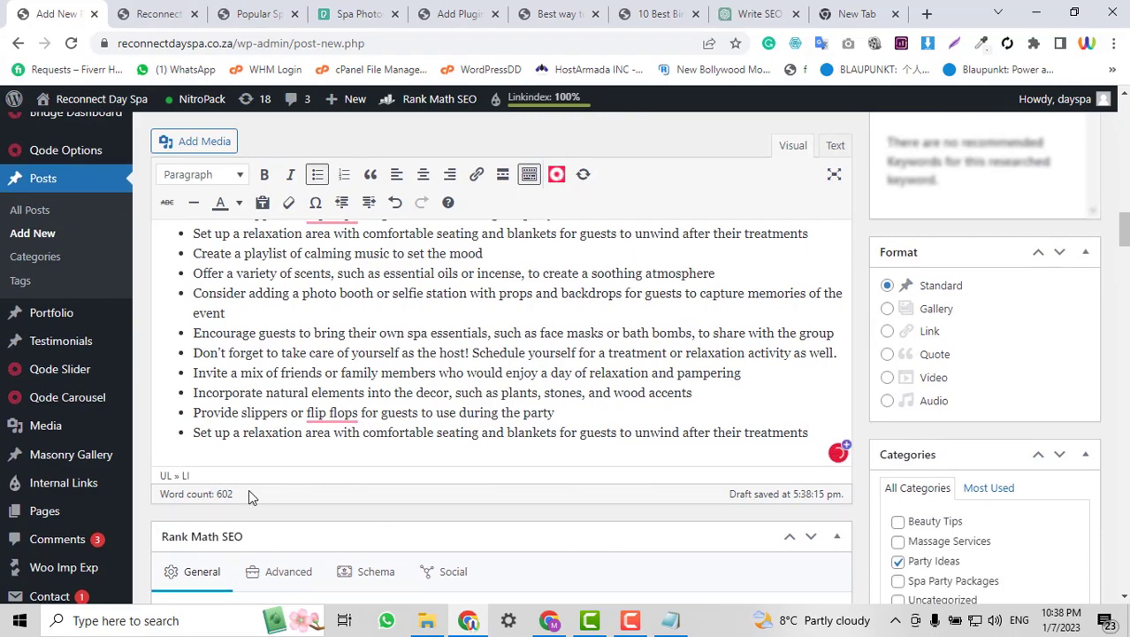
{"action": "scroll", "coordinate": [249, 492], "scroll_direction": "down", "scroll_amount": 6}
{"action": "scroll", "coordinate": [502, 338], "scroll_direction": "up", "scroll_amount": 4}
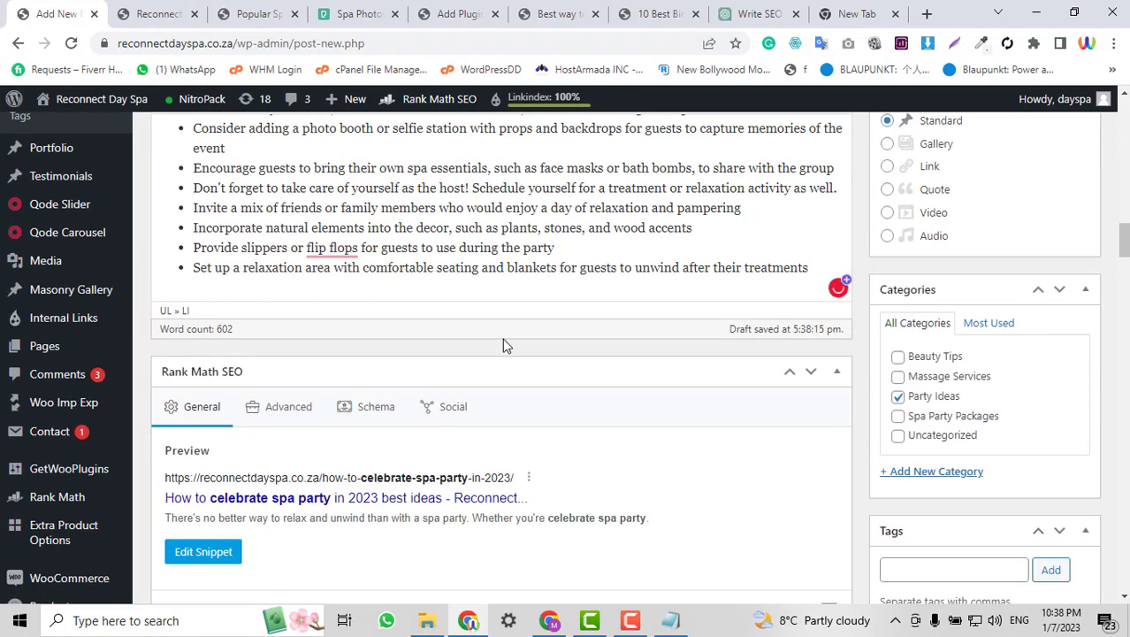
Review the Basic SEO, Additional and Title Readability checks in Rank Math after the four added bullets.
{"action": "scroll", "coordinate": [504, 343], "scroll_direction": "down", "scroll_amount": 7}
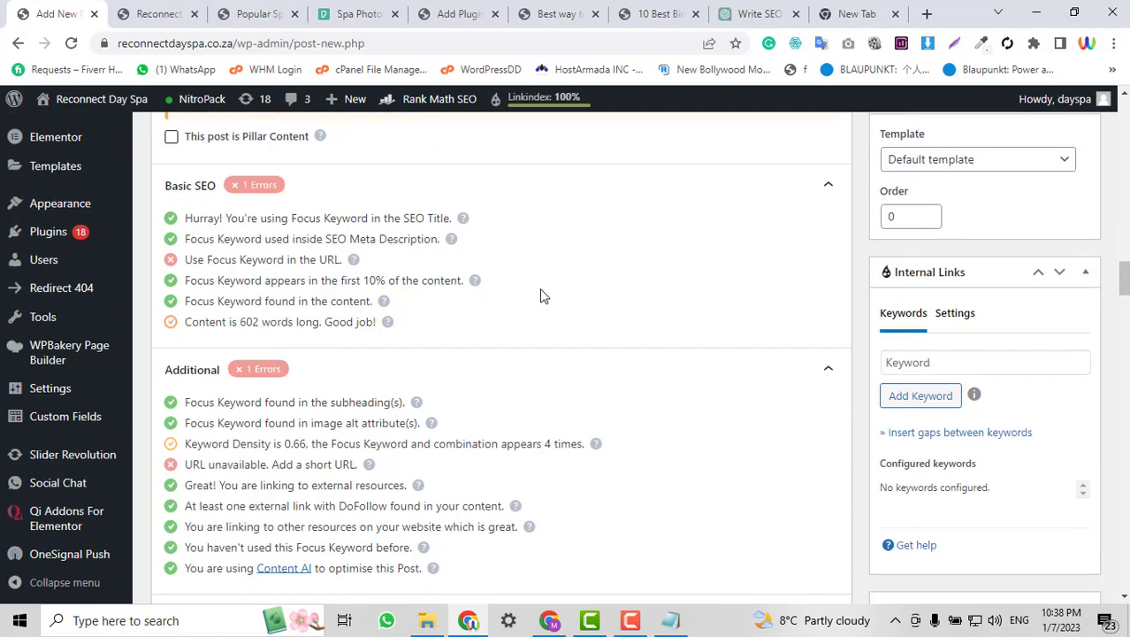
{"action": "scroll", "coordinate": [542, 296], "scroll_direction": "down", "scroll_amount": 2}
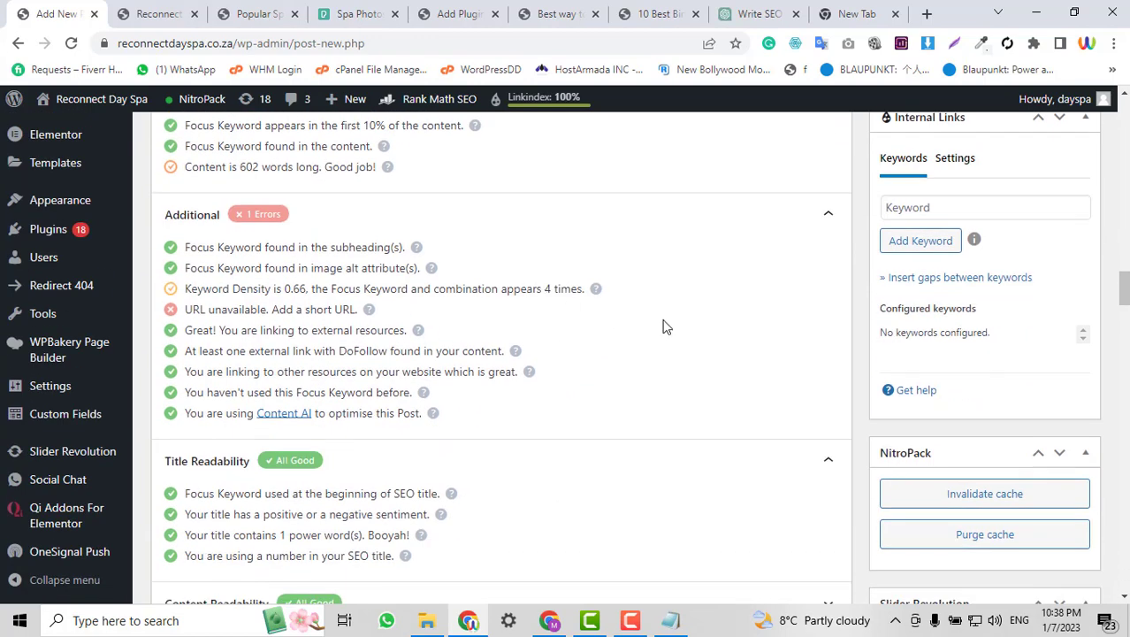
{"action": "scroll", "coordinate": [663, 326], "scroll_direction": "up", "scroll_amount": 1}
{"action": "scroll", "coordinate": [663, 325], "scroll_direction": "down", "scroll_amount": 4}
{"action": "scroll", "coordinate": [805, 367], "scroll_direction": "up", "scroll_amount": 3}
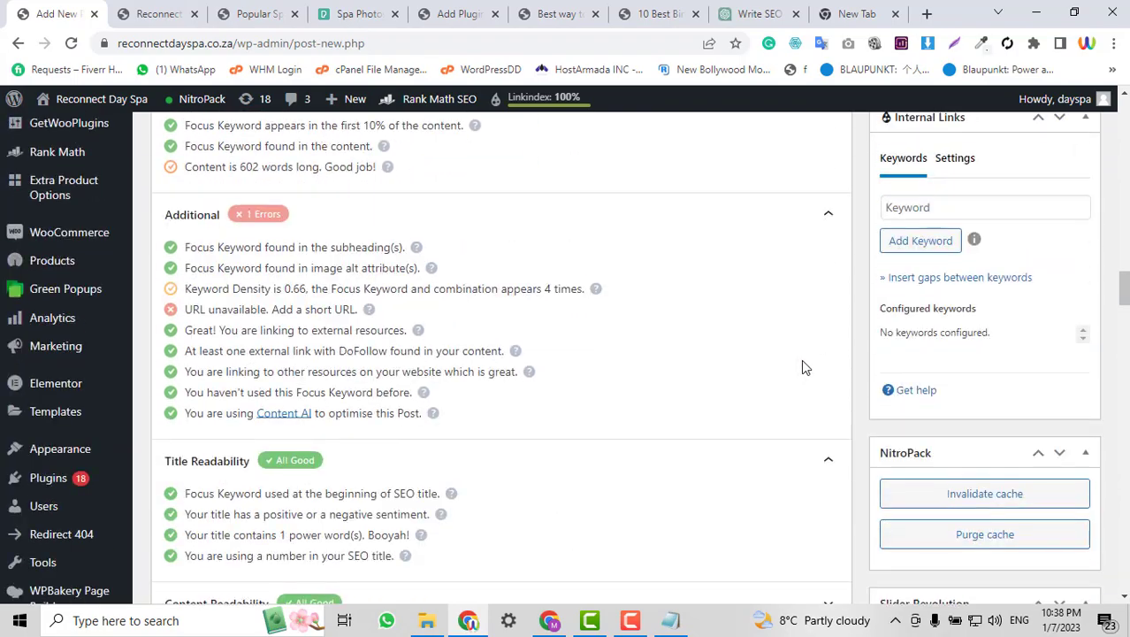
{"action": "scroll", "coordinate": [731, 363], "scroll_direction": "up", "scroll_amount": 12}
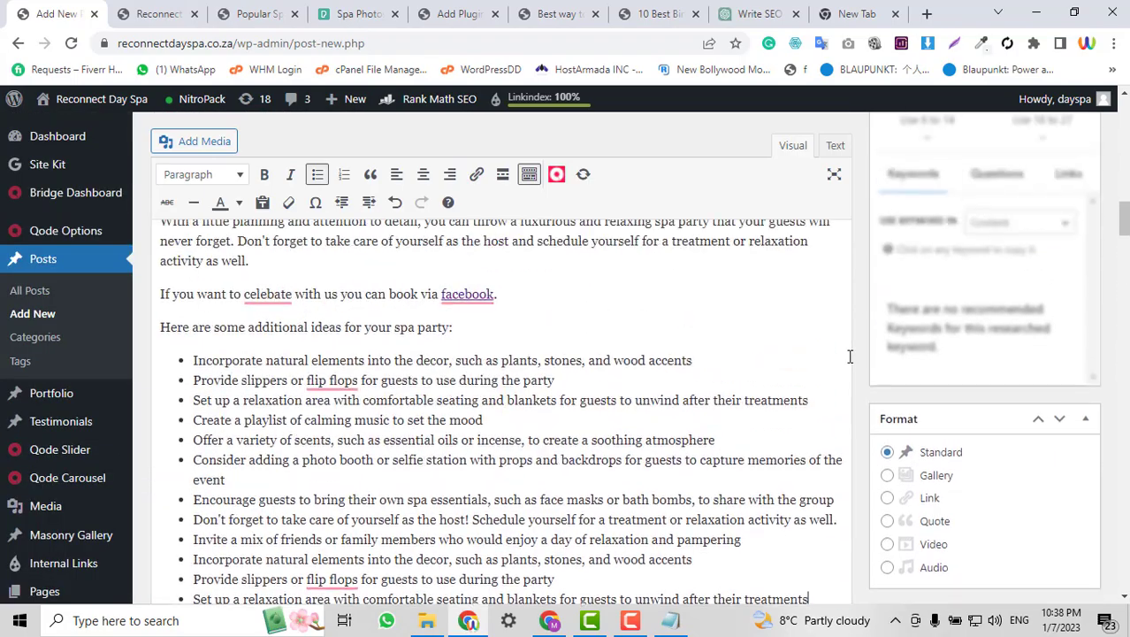
Add the tags "spa party ideas" and "celebrate spa party" to the post.
{"action": "scroll", "coordinate": [850, 361], "scroll_direction": "down", "scroll_amount": 4}
{"action": "scroll", "coordinate": [925, 380], "scroll_direction": "down", "scroll_amount": 2}
{"action": "left_click", "coordinate": [917, 329]}
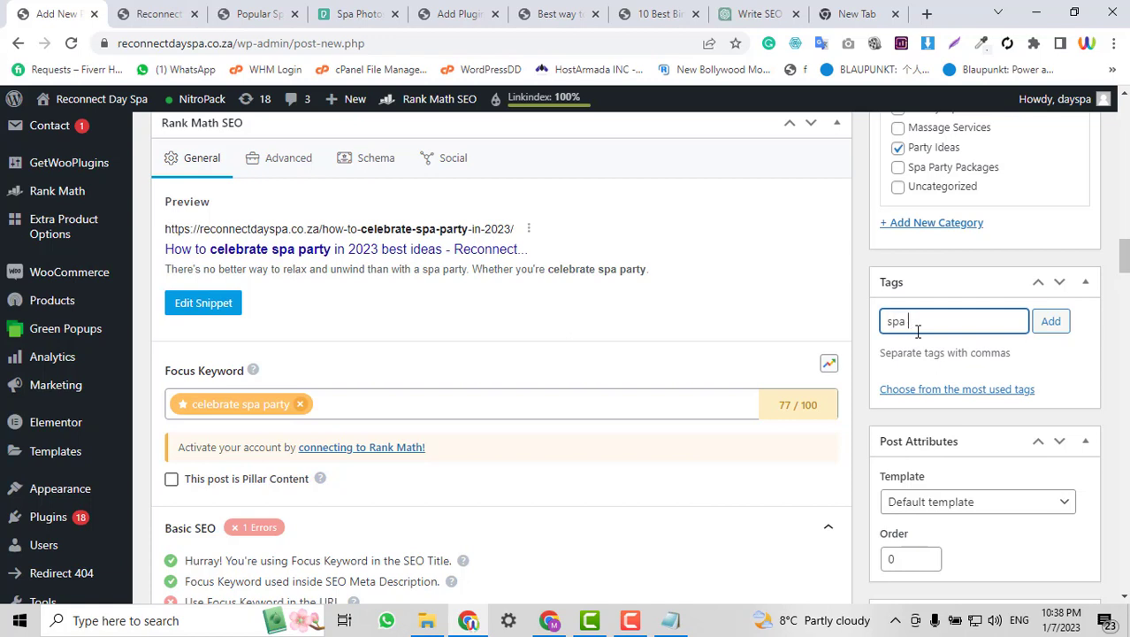
{"action": "type", "text": "spa party ideas"}
{"action": "key", "text": "Return"}
{"action": "type", "text": "celebrate s"}
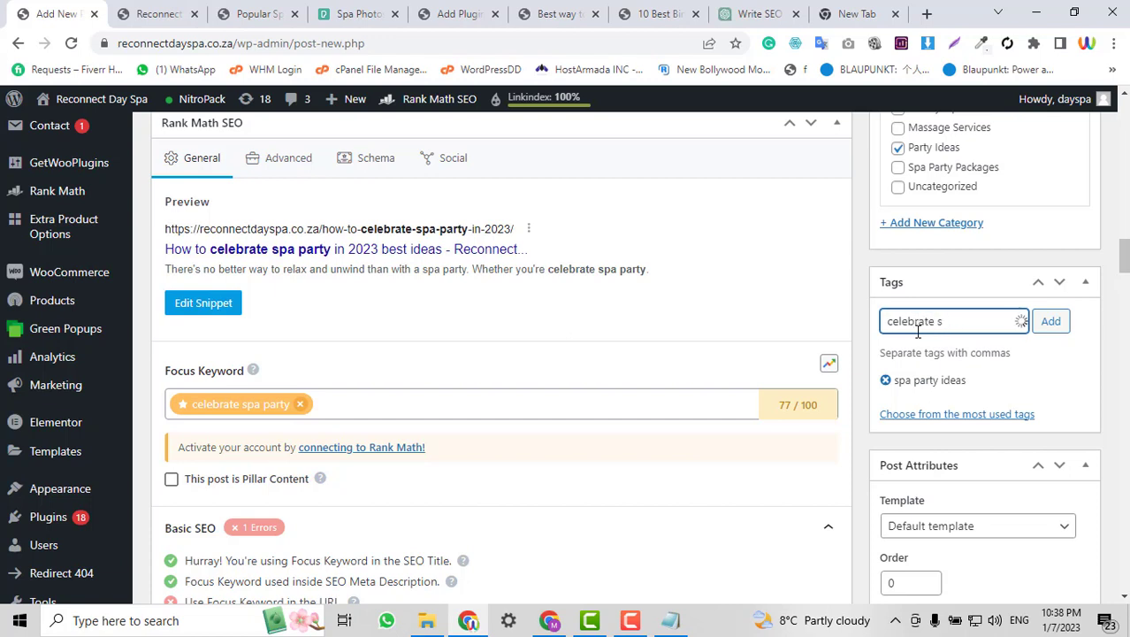
{"action": "type", "text": "o"}
{"action": "key", "text": "BackSpace"}
{"action": "type", "text": "pa party"}
{"action": "key", "text": "Return"}
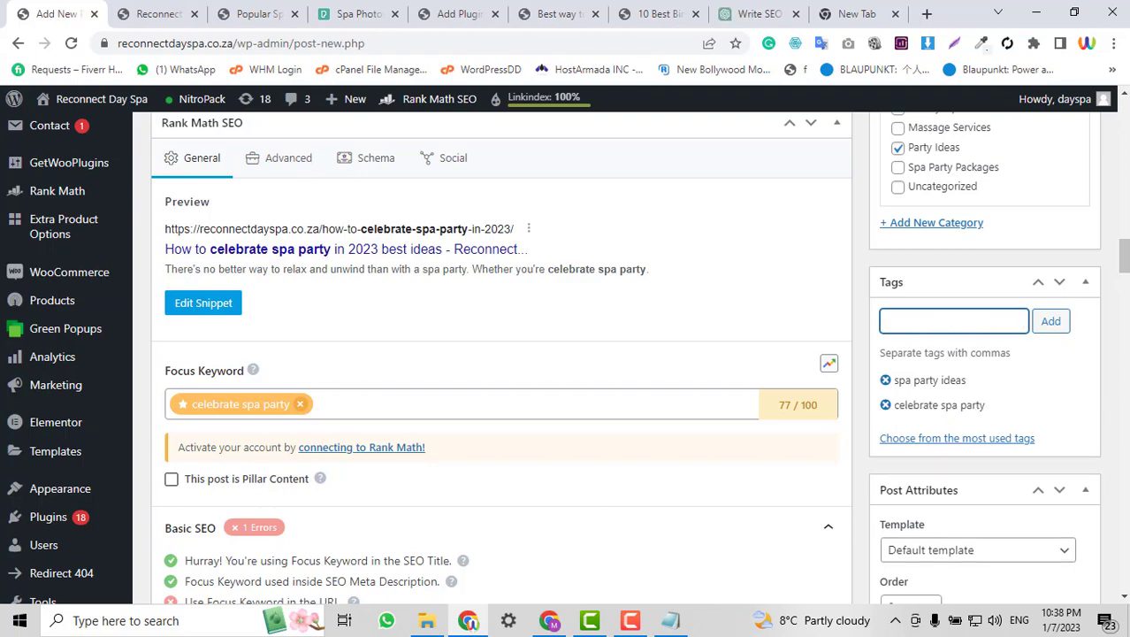
Publish the spa party post and close the push notification announcing it.
{"action": "scroll", "coordinate": [1001, 517], "scroll_direction": "down", "scroll_amount": 2}
{"action": "scroll", "coordinate": [1001, 508], "scroll_direction": "up", "scroll_amount": 10}
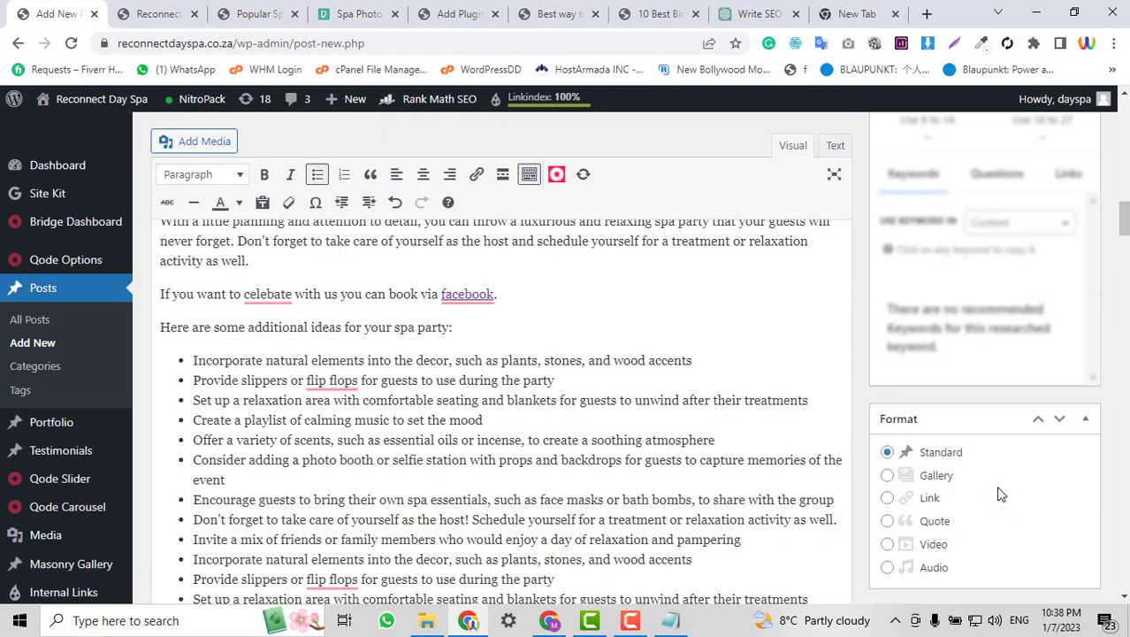
{"action": "scroll", "coordinate": [999, 490], "scroll_direction": "up", "scroll_amount": 15}
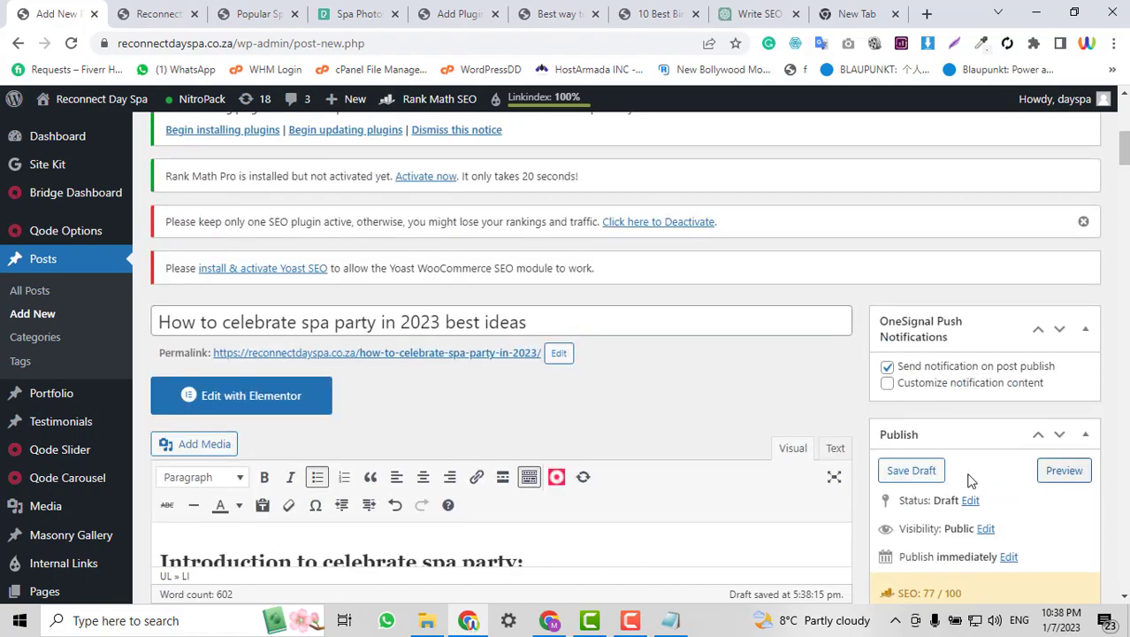
{"action": "scroll", "coordinate": [971, 480], "scroll_direction": "down", "scroll_amount": 3}
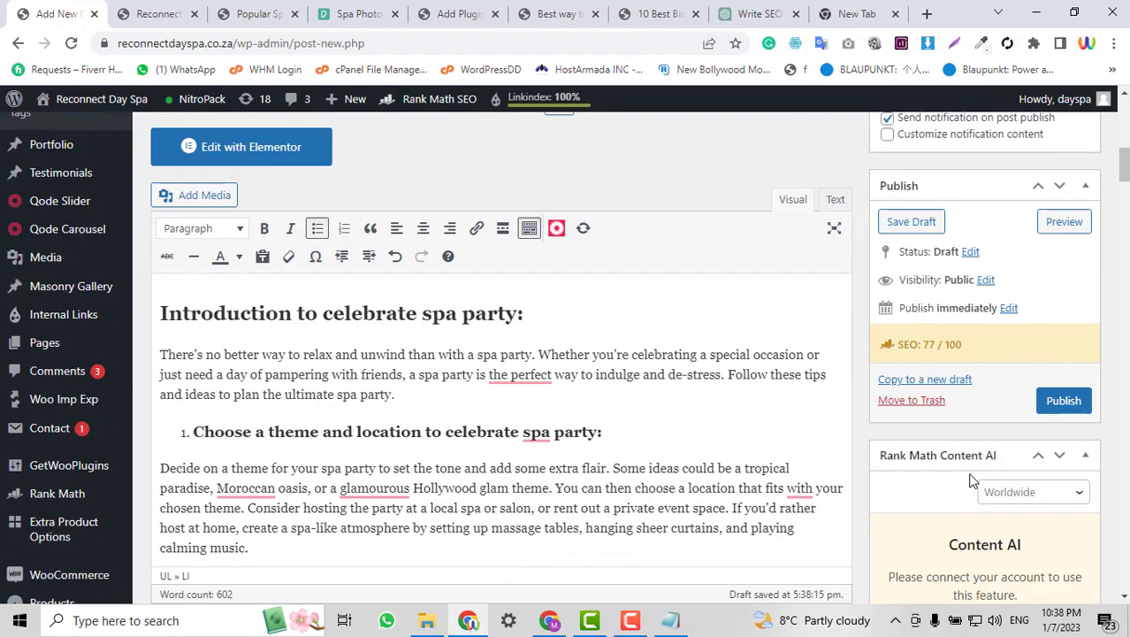
{"action": "left_click", "coordinate": [1074, 409]}
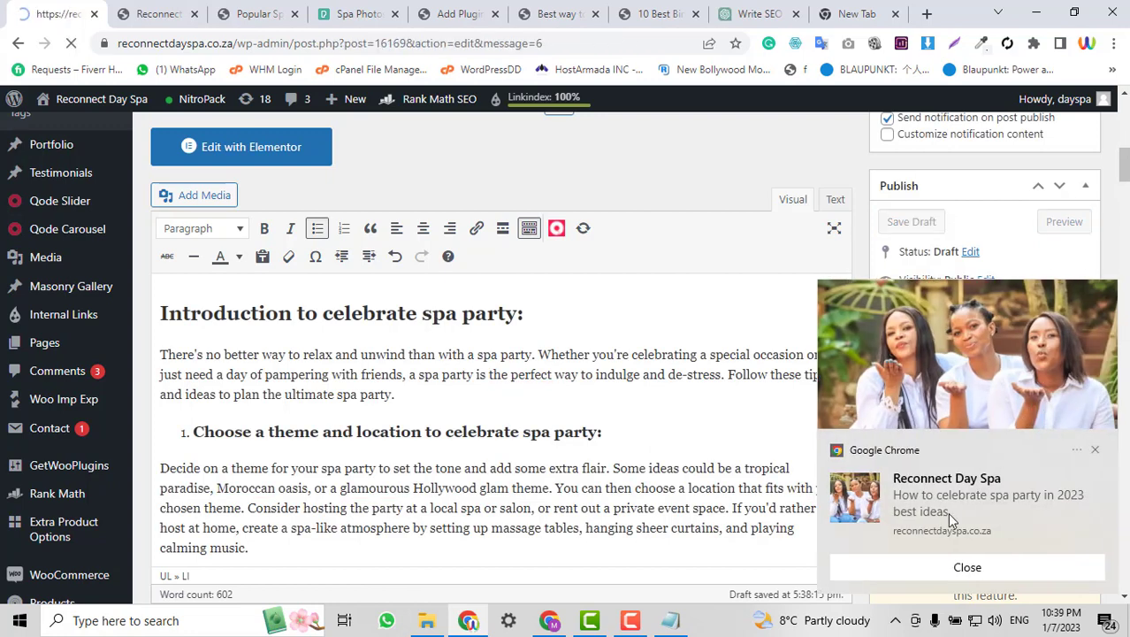
{"action": "left_click", "coordinate": [968, 571]}
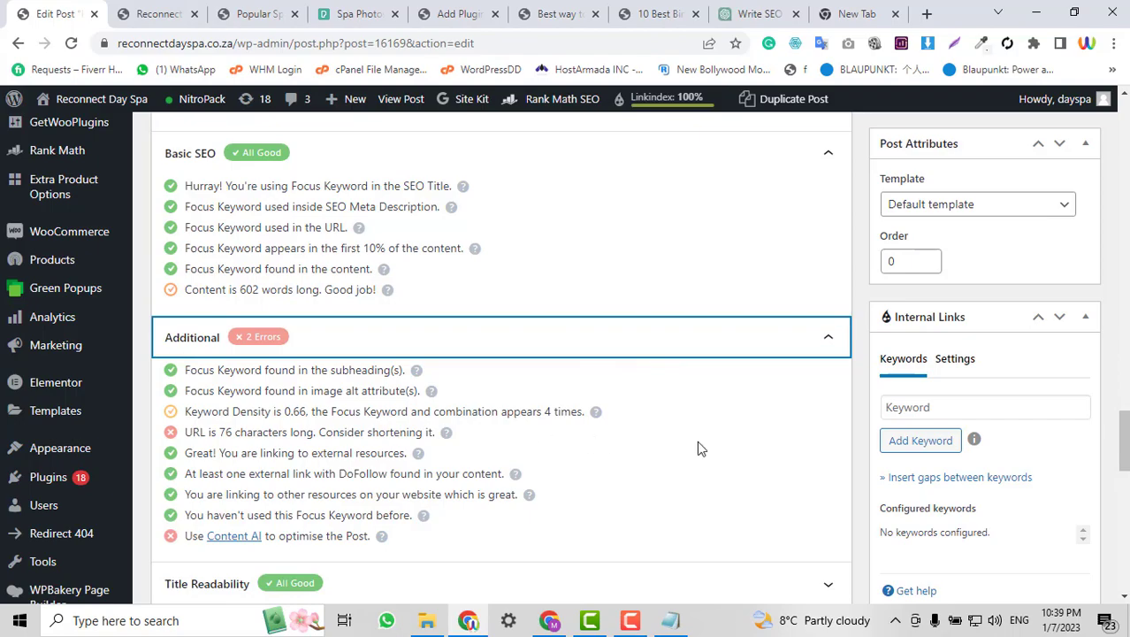
Shorten the published post's permalink to "celebrate-spa-party" in the Rank Math snippet editor and close the editor.
{"action": "scroll", "coordinate": [698, 448], "scroll_direction": "up", "scroll_amount": 8}
{"action": "scroll", "coordinate": [698, 448], "scroll_direction": "down", "scroll_amount": 5}
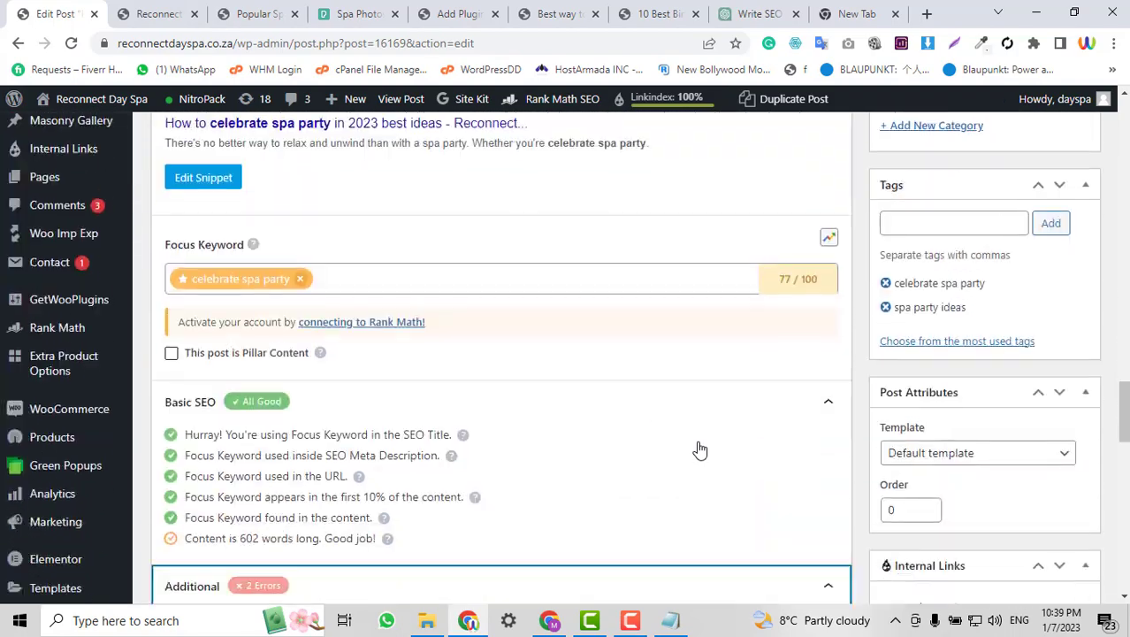
{"action": "scroll", "coordinate": [672, 434], "scroll_direction": "up", "scroll_amount": 2}
{"action": "scroll", "coordinate": [449, 285], "scroll_direction": "up", "scroll_amount": 6}
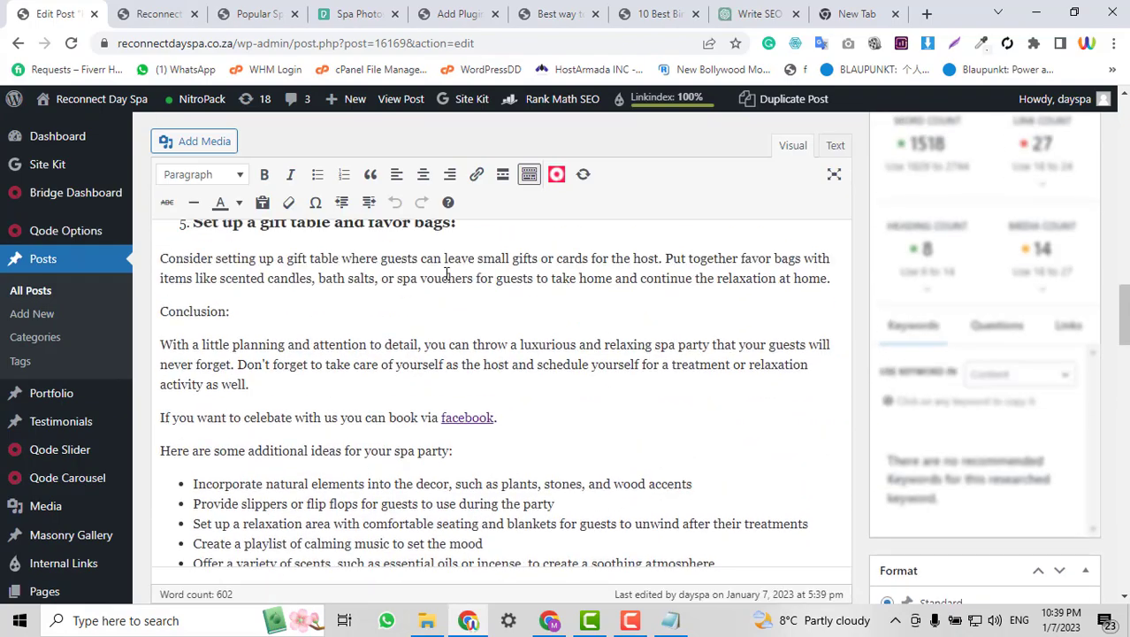
{"action": "scroll", "coordinate": [446, 274], "scroll_direction": "up", "scroll_amount": 10}
{"action": "scroll", "coordinate": [446, 280], "scroll_direction": "down", "scroll_amount": 9}
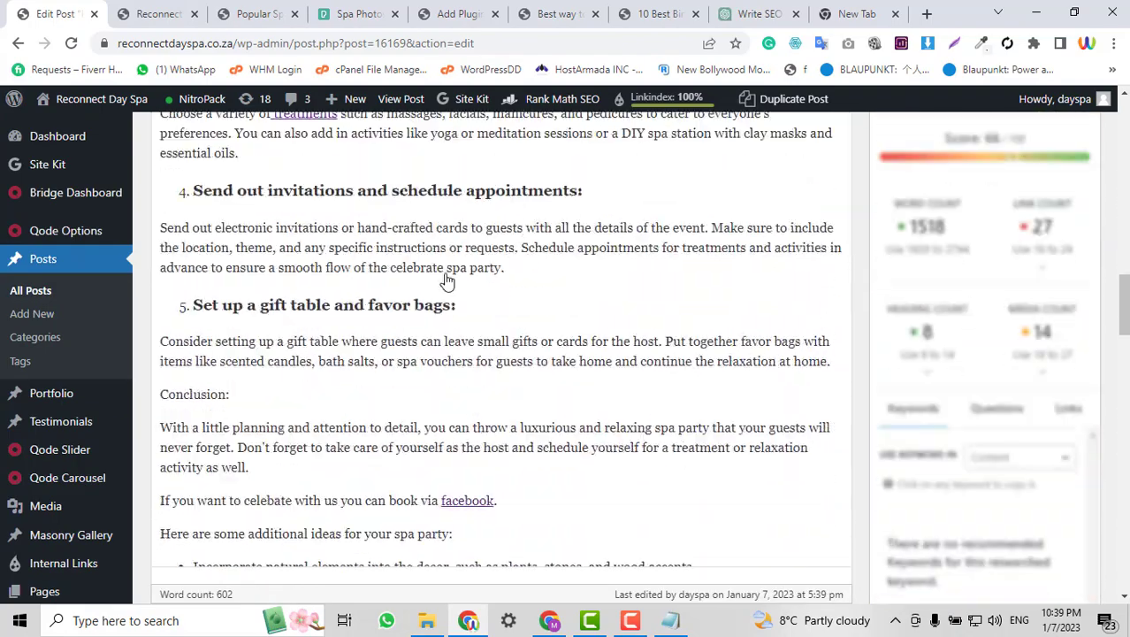
{"action": "scroll", "coordinate": [446, 281], "scroll_direction": "down", "scroll_amount": 10}
{"action": "left_click", "coordinate": [203, 177]}
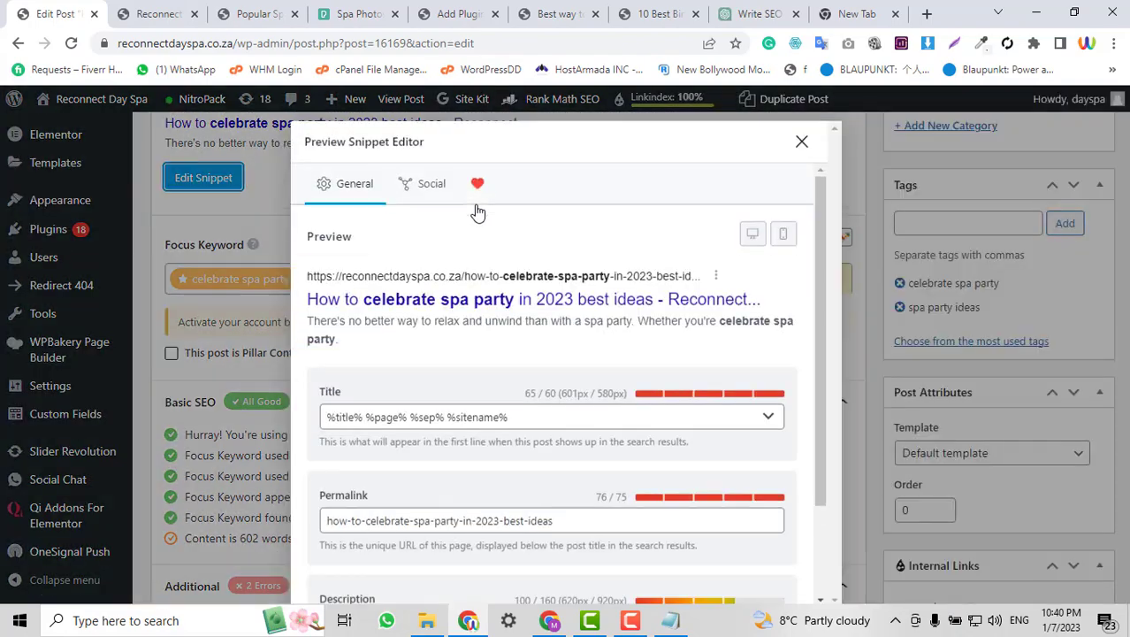
{"action": "scroll", "coordinate": [495, 482], "scroll_direction": "down", "scroll_amount": 1}
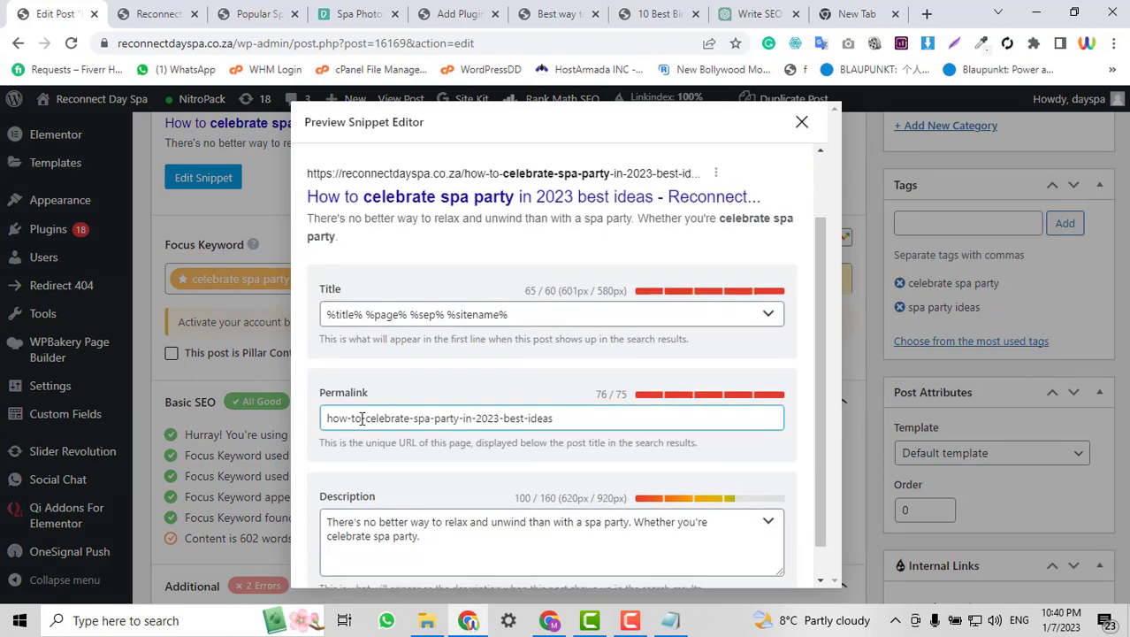
{"action": "left_click_drag", "start_coordinate": [367, 419], "coordinate": [315, 421]}
{"action": "key", "text": "BackSpace"}
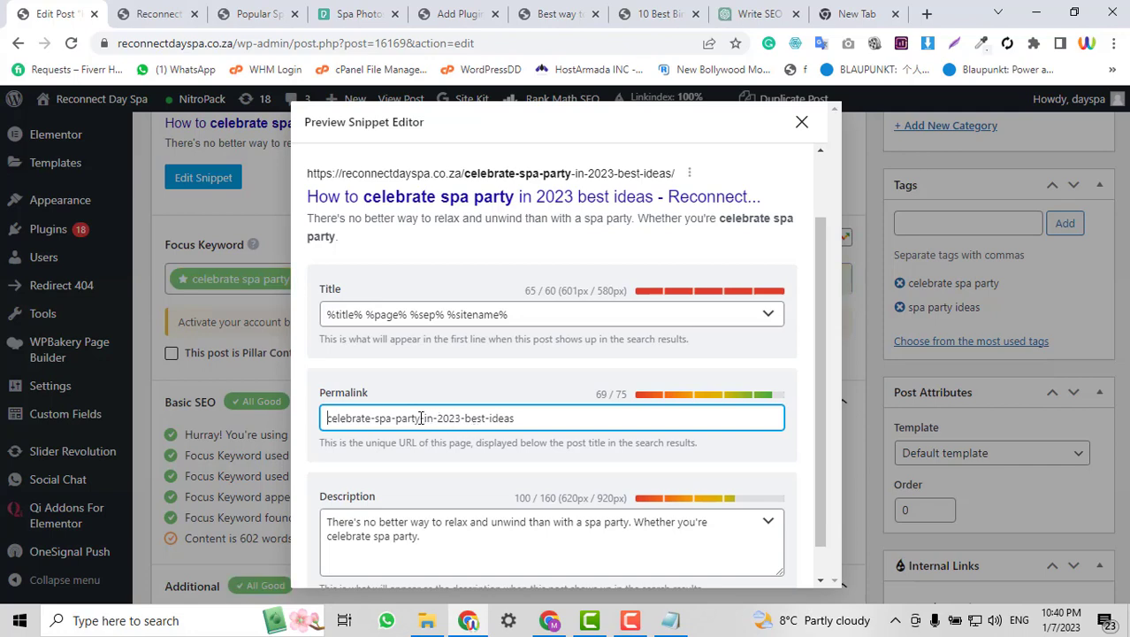
{"action": "left_click_drag", "start_coordinate": [420, 419], "coordinate": [566, 421]}
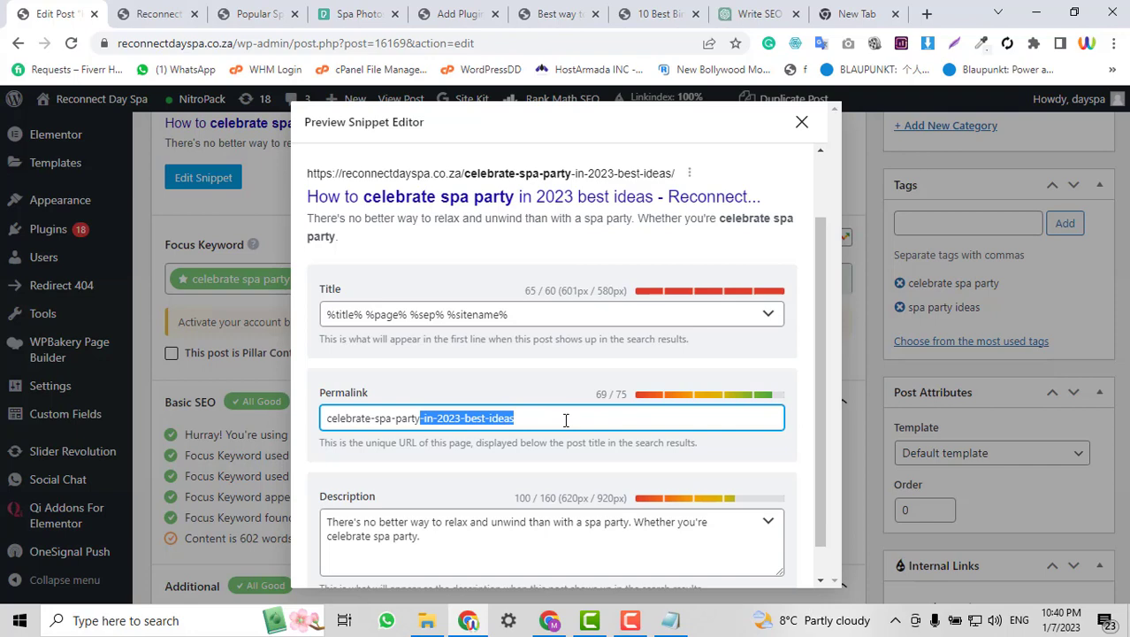
{"action": "key", "text": "BackSpace"}
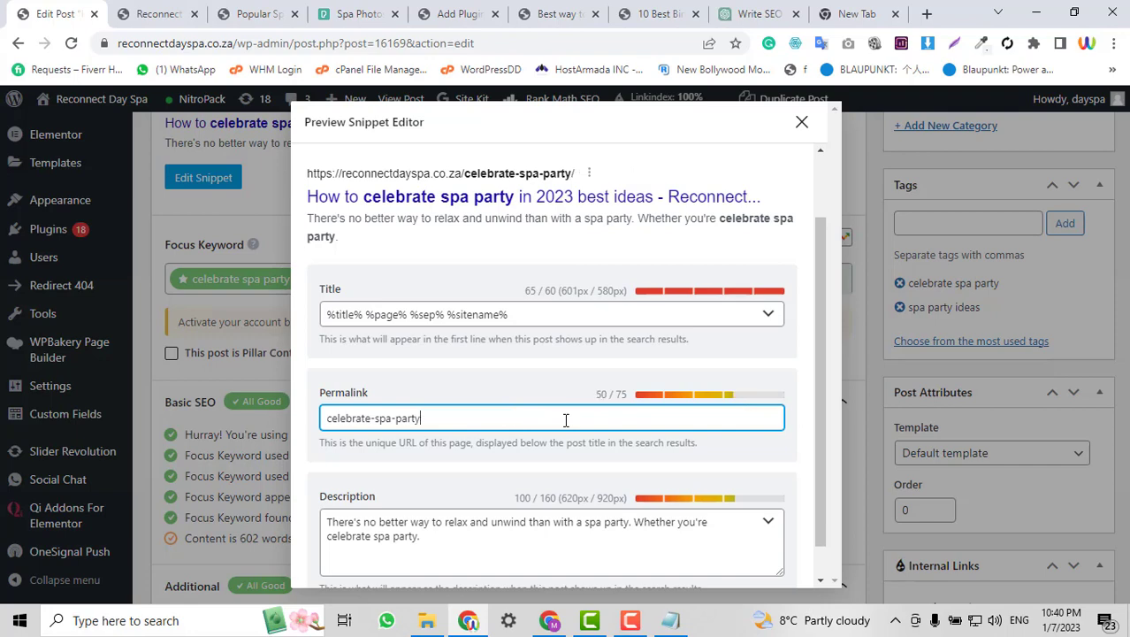
{"action": "left_click", "coordinate": [803, 124]}
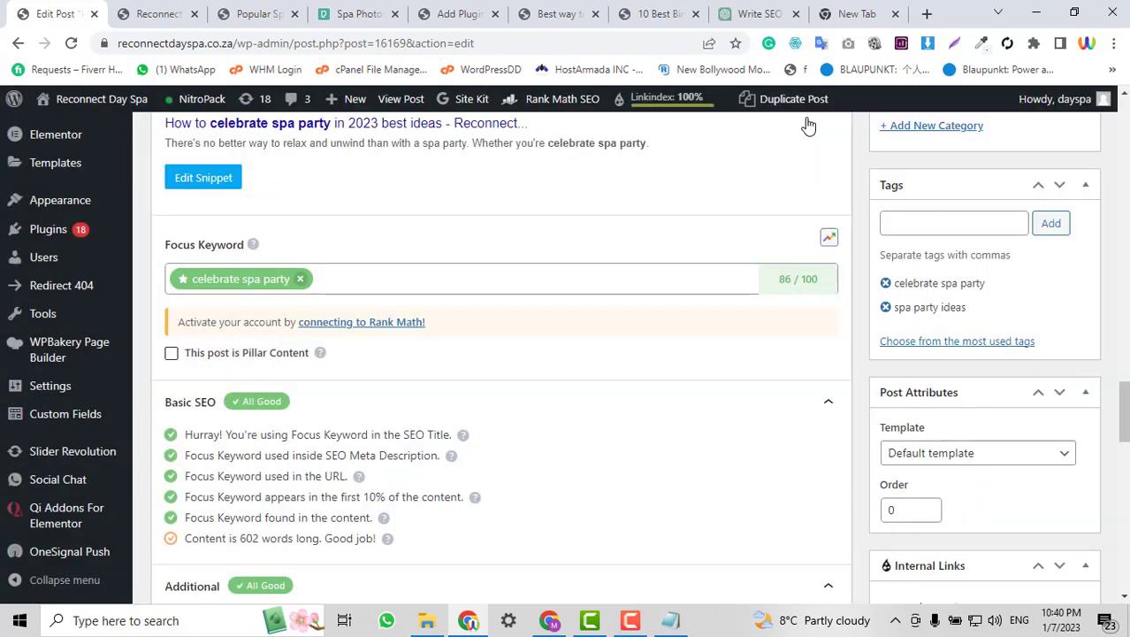
Check the Rank Math score, snippet preview, content length, keyword density and URL length with the shortened permalink.
{"action": "scroll", "coordinate": [757, 331], "scroll_direction": "down", "scroll_amount": 2}
{"action": "scroll", "coordinate": [770, 306], "scroll_direction": "up", "scroll_amount": 3}
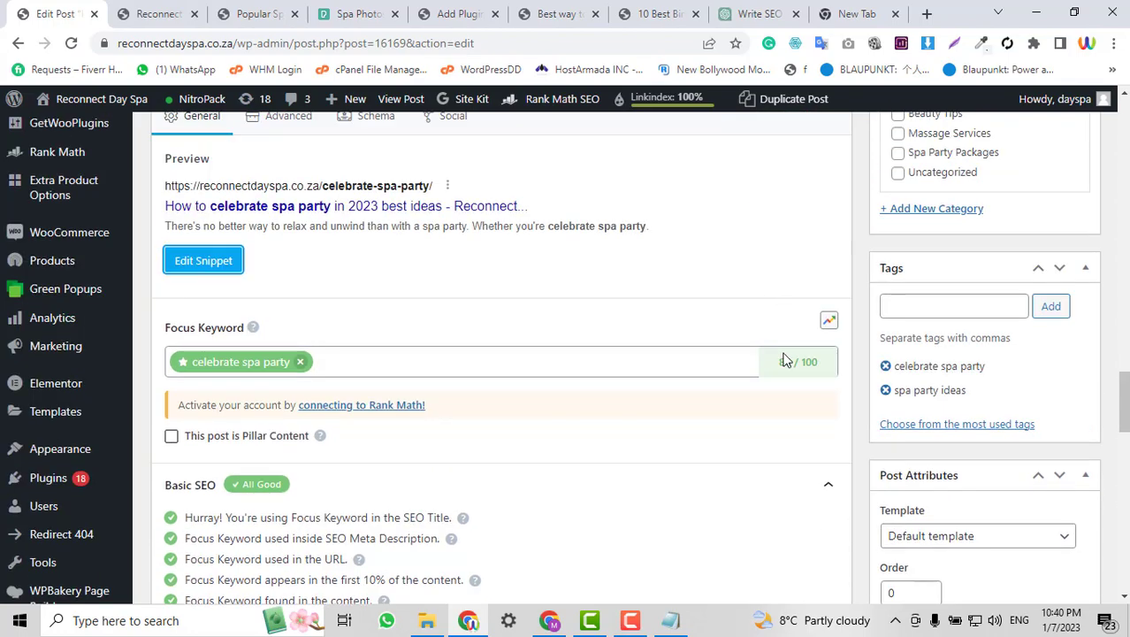
{"action": "scroll", "coordinate": [766, 367], "scroll_direction": "down", "scroll_amount": 5}
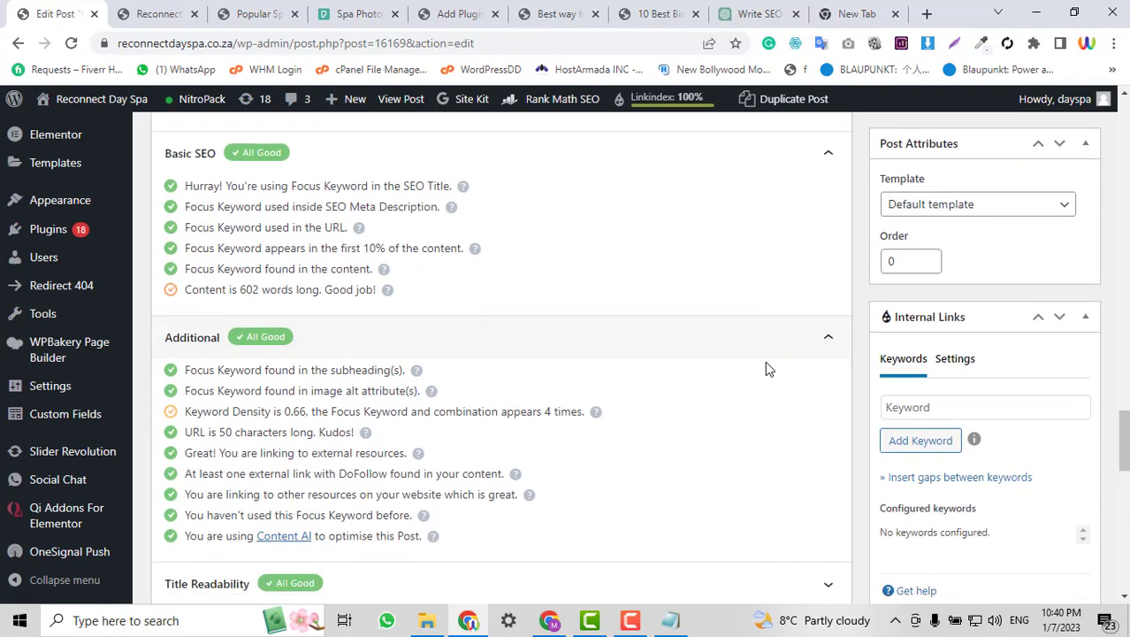
{"action": "scroll", "coordinate": [766, 366], "scroll_direction": "down", "scroll_amount": 2}
{"action": "scroll", "coordinate": [766, 370], "scroll_direction": "down", "scroll_amount": 1}
{"action": "scroll", "coordinate": [459, 298], "scroll_direction": "up", "scroll_amount": 5}
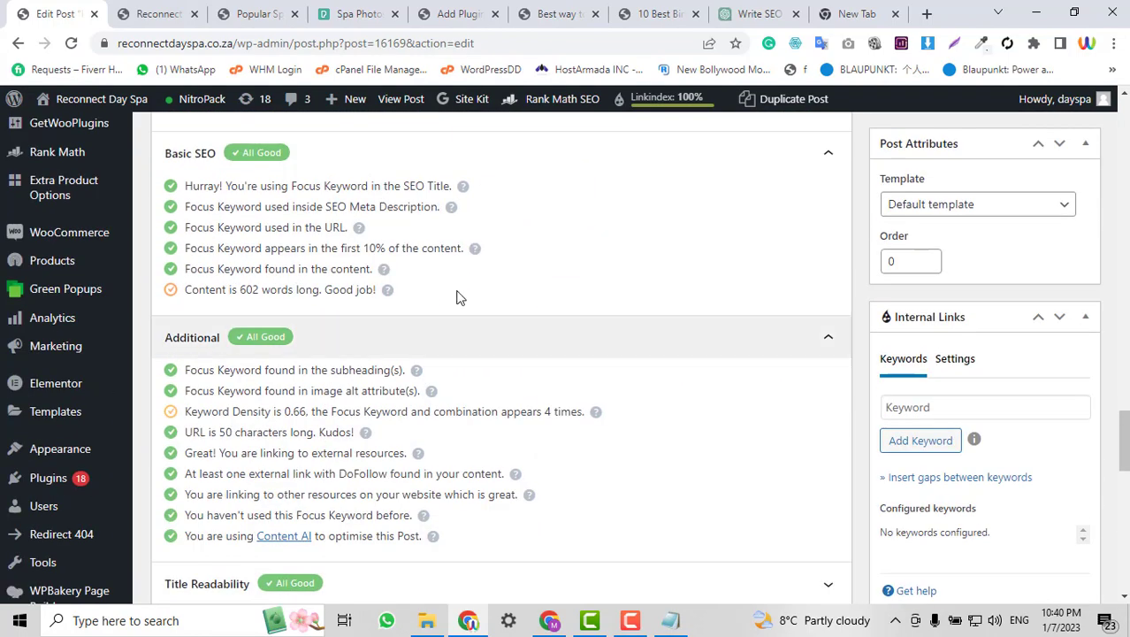
{"action": "scroll", "coordinate": [500, 294], "scroll_direction": "down", "scroll_amount": 2}
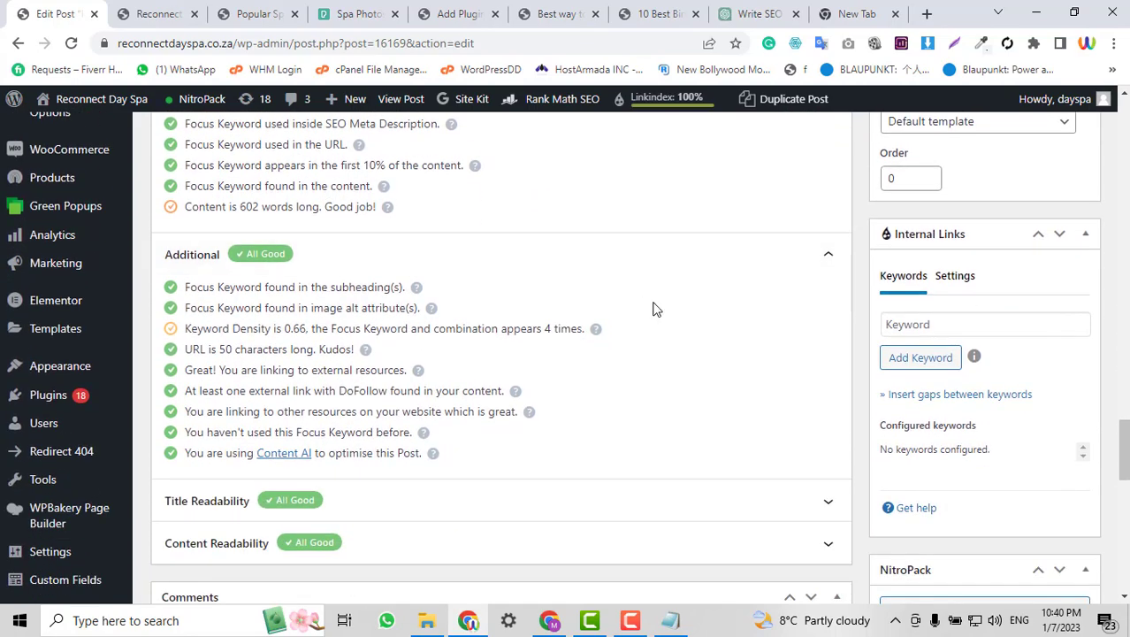
{"action": "scroll", "coordinate": [654, 308], "scroll_direction": "down", "scroll_amount": 2}
{"action": "scroll", "coordinate": [655, 308], "scroll_direction": "up", "scroll_amount": 4}
{"action": "scroll", "coordinate": [656, 309], "scroll_direction": "up", "scroll_amount": 2}
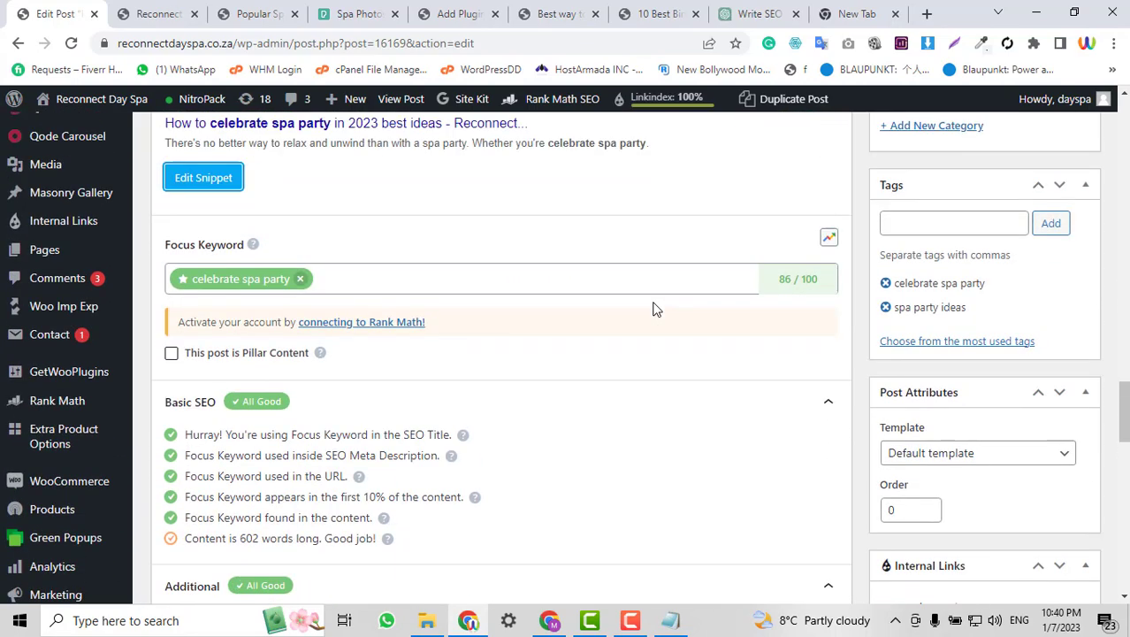
{"action": "scroll", "coordinate": [712, 314], "scroll_direction": "down", "scroll_amount": 3}
{"action": "scroll", "coordinate": [847, 337], "scroll_direction": "down", "scroll_amount": 1}
{"action": "scroll", "coordinate": [848, 336], "scroll_direction": "up", "scroll_amount": 6}
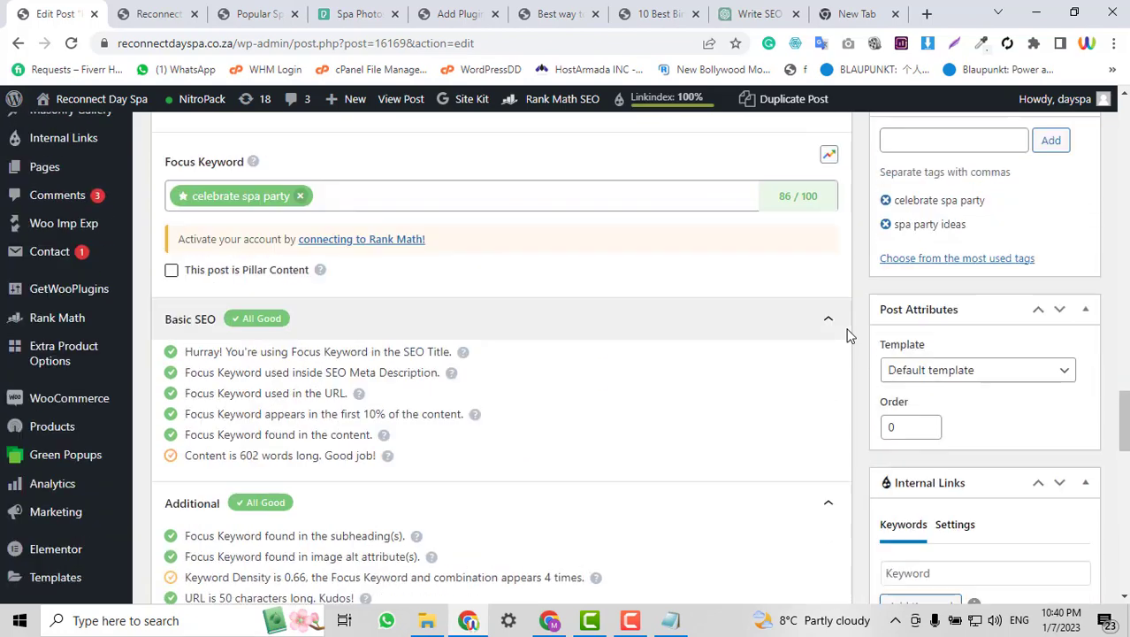
{"action": "scroll", "coordinate": [847, 336], "scroll_direction": "up", "scroll_amount": 1}
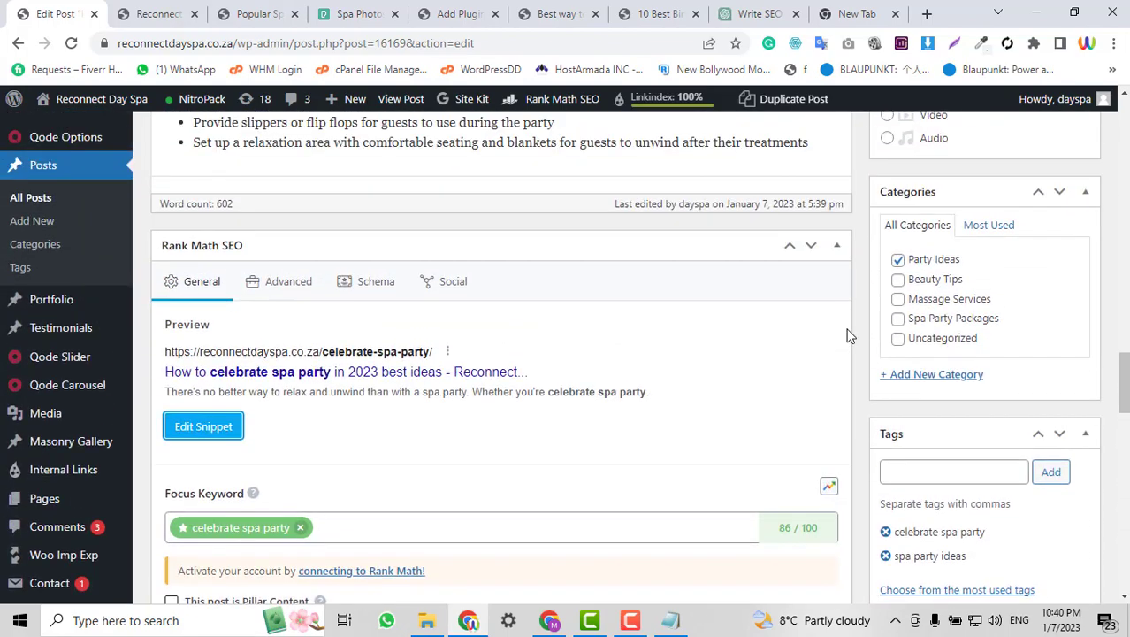
{"action": "scroll", "coordinate": [847, 336], "scroll_direction": "down", "scroll_amount": 7}
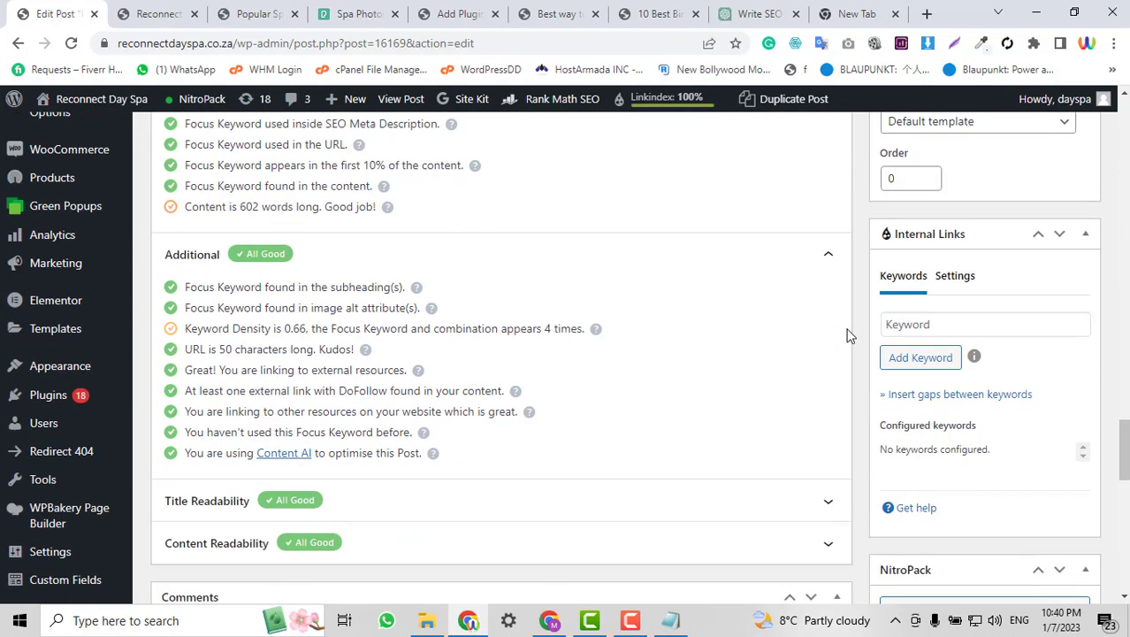
{"action": "scroll", "coordinate": [847, 336], "scroll_direction": "down", "scroll_amount": 1}
Open the published post from its permalink in a new browser tab, view that tab, and return to the post editor.
{"action": "scroll", "coordinate": [848, 335], "scroll_direction": "up", "scroll_amount": 12}
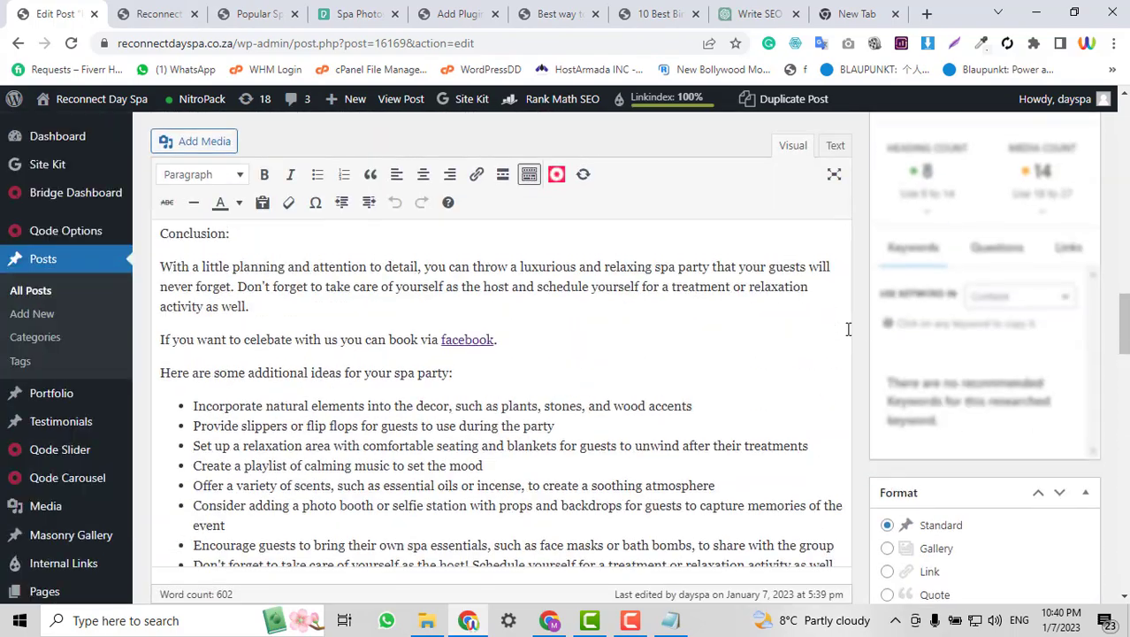
{"action": "scroll", "coordinate": [848, 329], "scroll_direction": "up", "scroll_amount": 15}
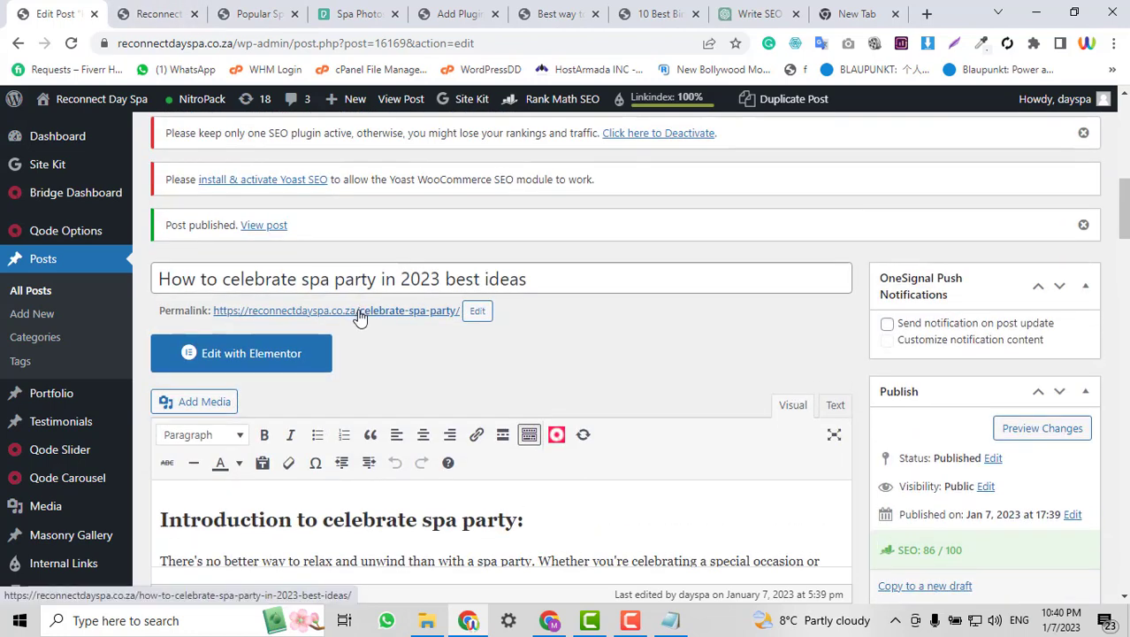
{"action": "right_click", "coordinate": [358, 311]}
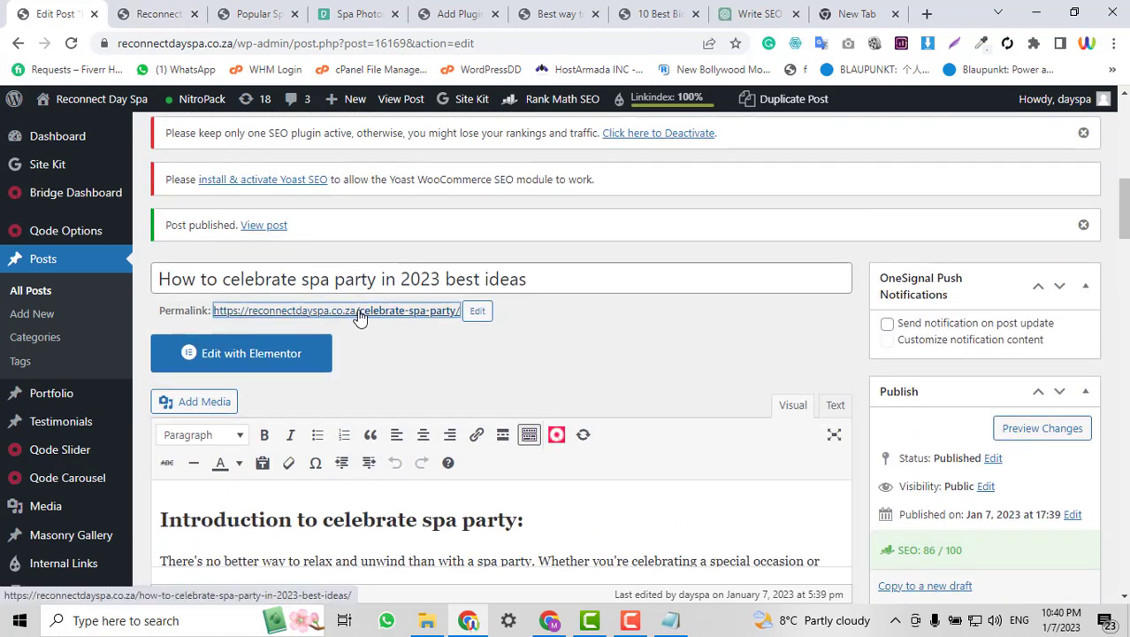
{"action": "left_click", "coordinate": [399, 324]}
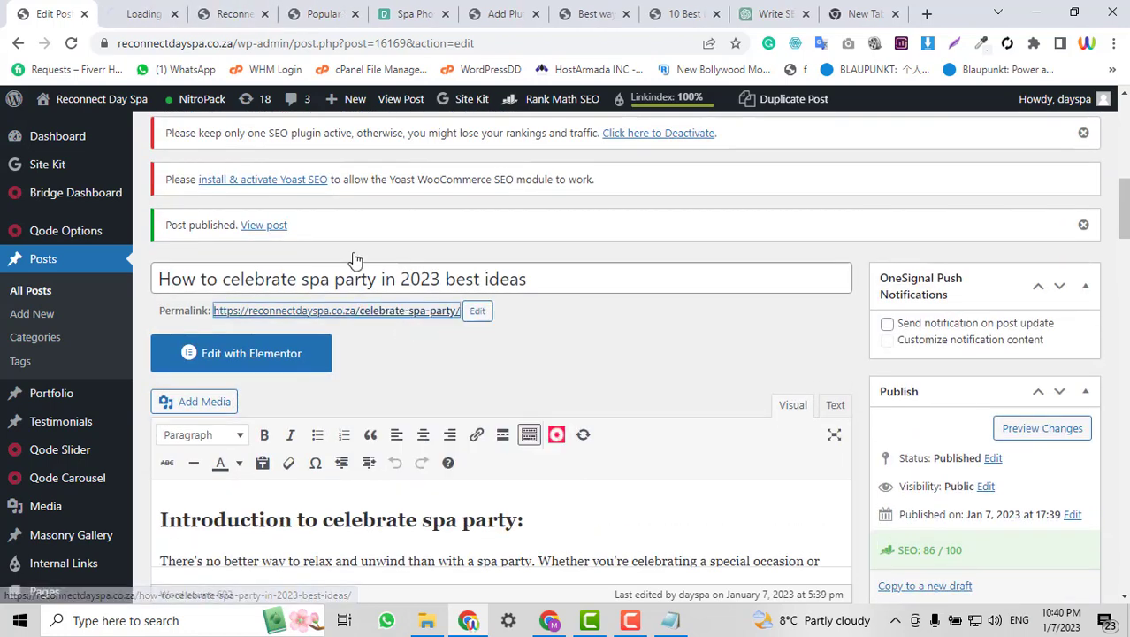
{"action": "left_click", "coordinate": [146, 7]}
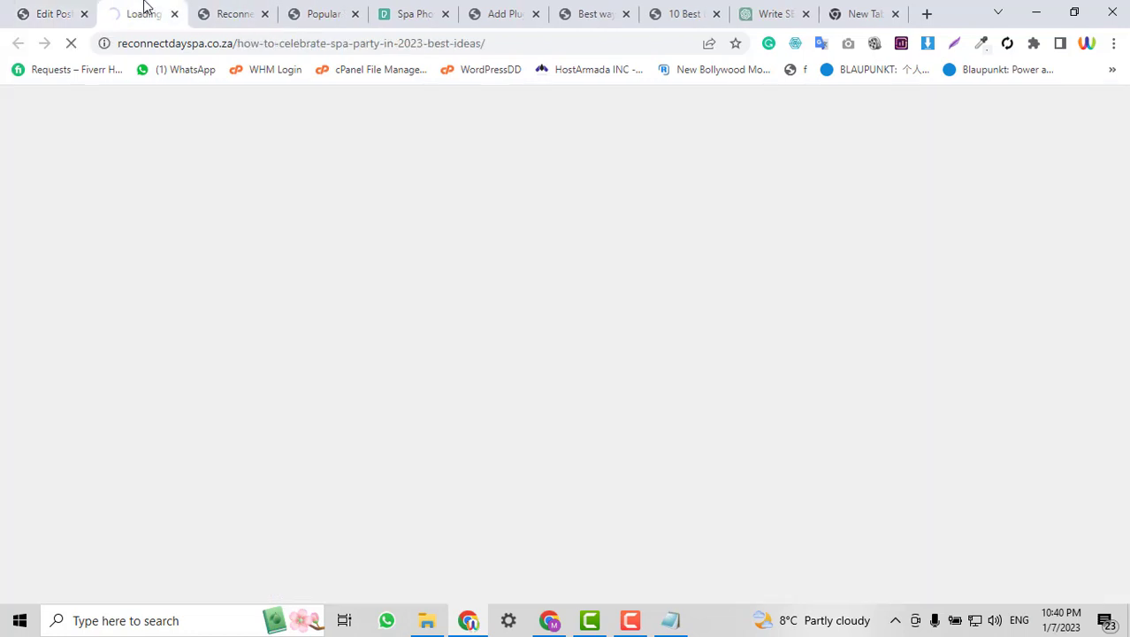
{"action": "left_click", "coordinate": [16, 7]}
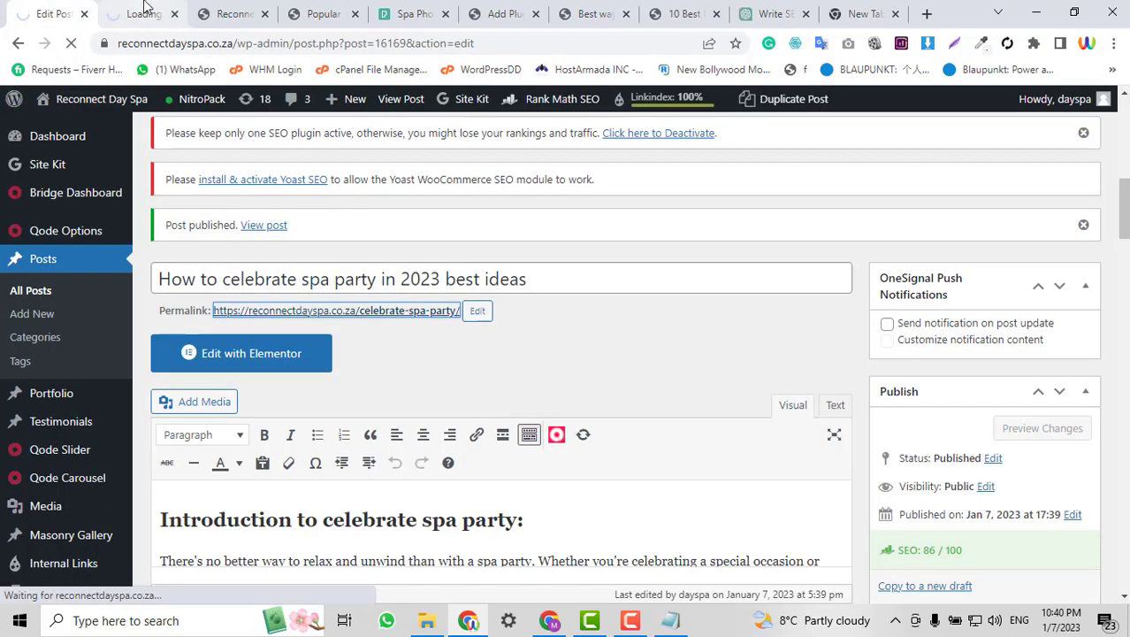
Switch to the live spa party post and review its header, tags, article headings, links and sidebar.
{"action": "left_click", "coordinate": [146, 9]}
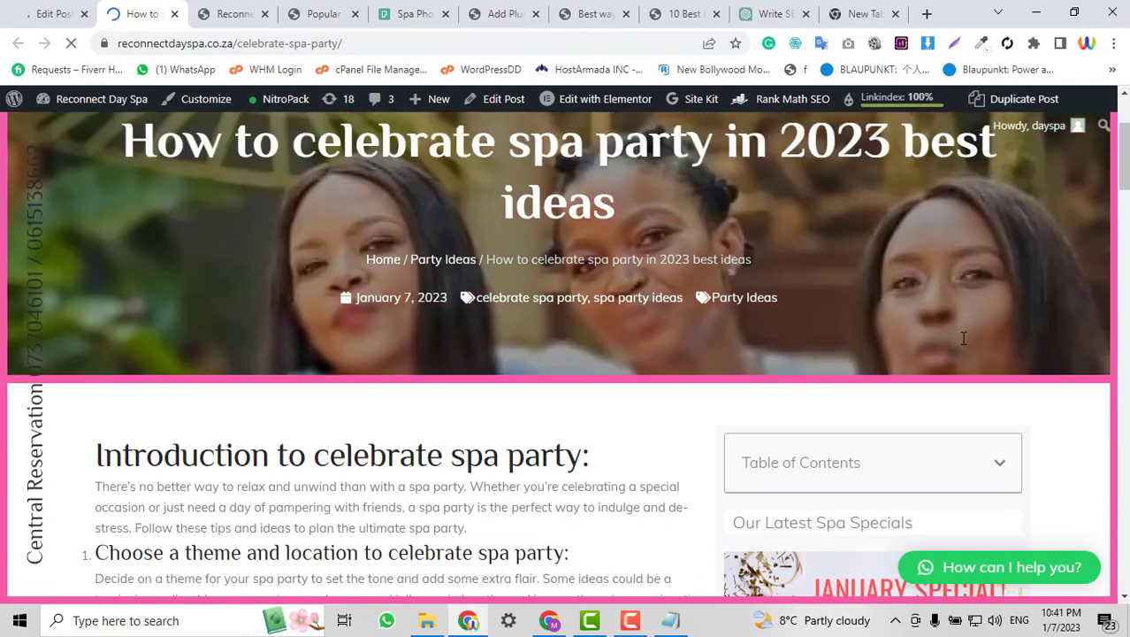
{"action": "scroll", "coordinate": [964, 338], "scroll_direction": "down", "scroll_amount": 5}
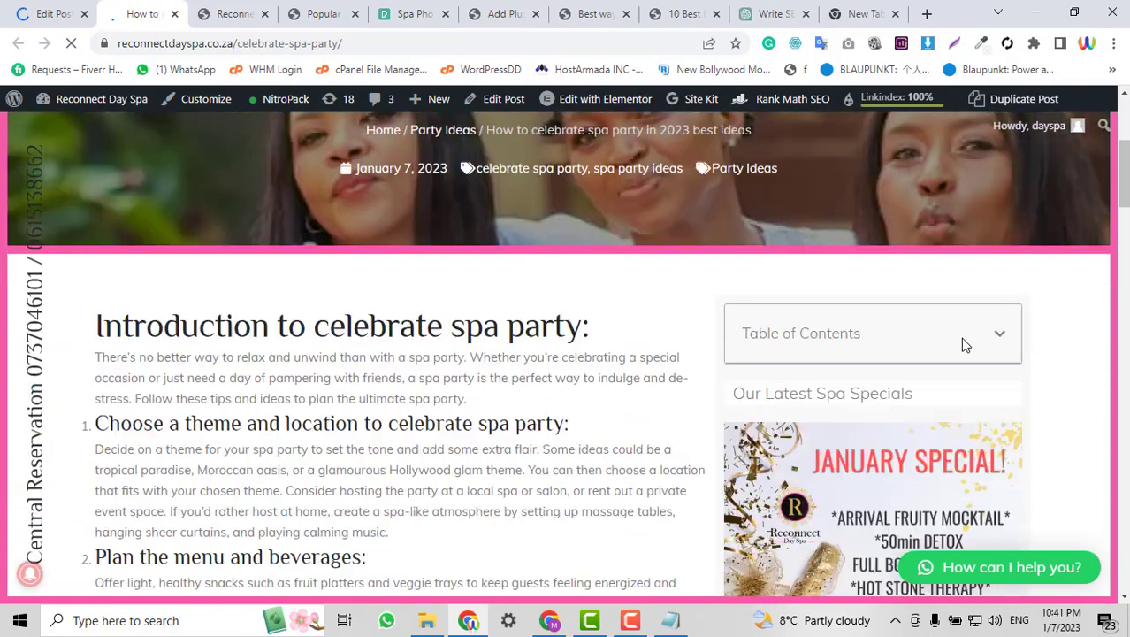
{"action": "scroll", "coordinate": [961, 337], "scroll_direction": "down", "scroll_amount": 10}
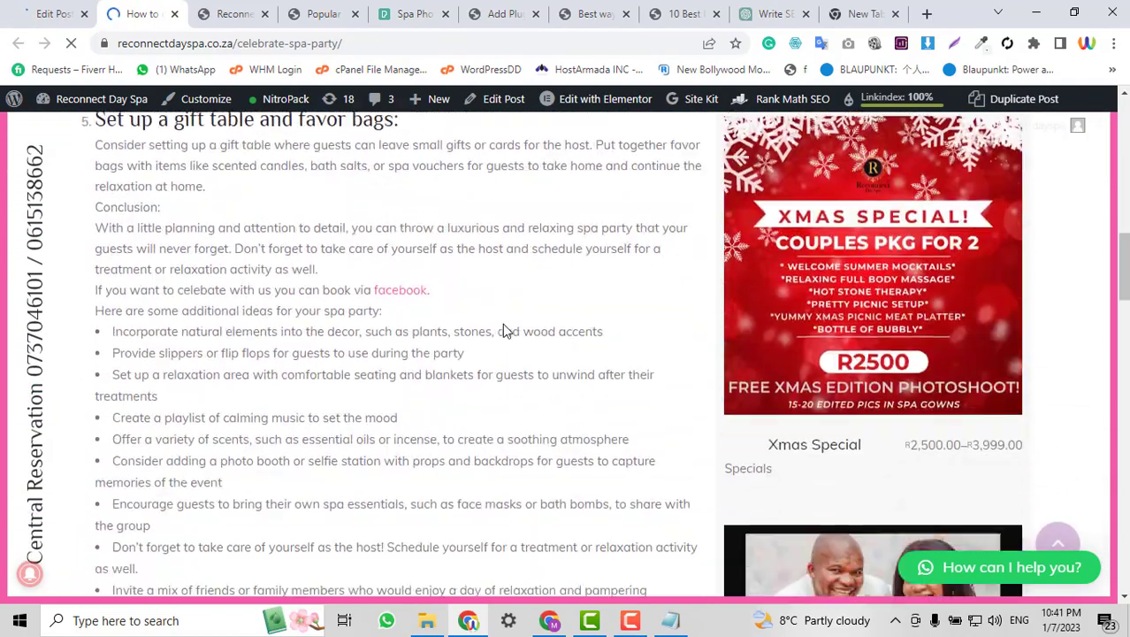
{"action": "scroll", "coordinate": [503, 331], "scroll_direction": "up", "scroll_amount": 15}
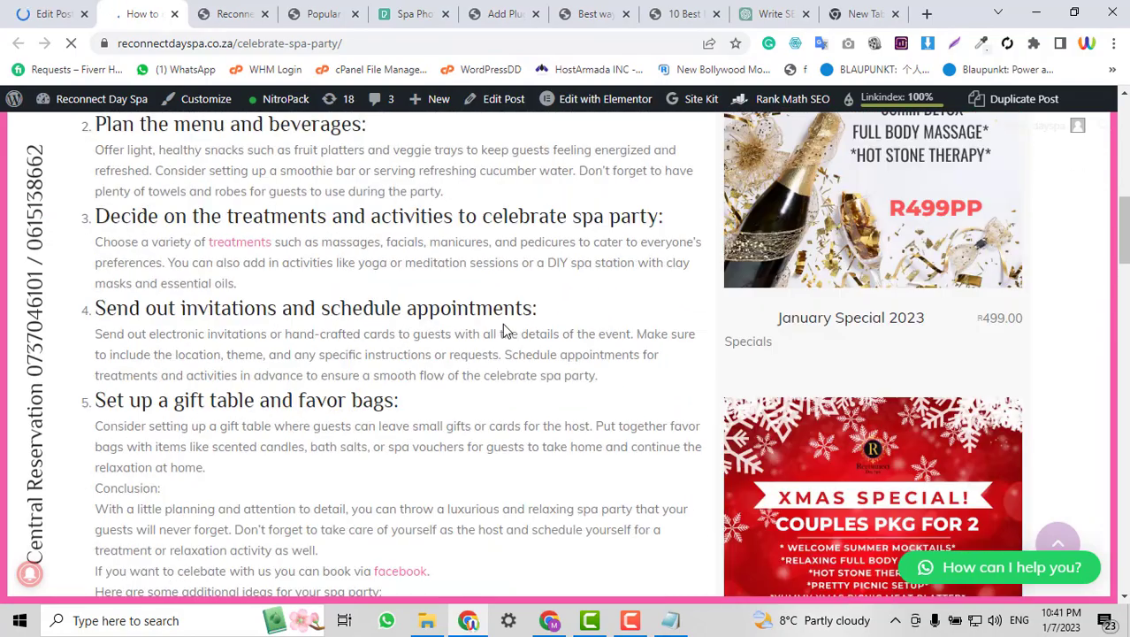
{"action": "scroll", "coordinate": [442, 345], "scroll_direction": "down", "scroll_amount": 5}
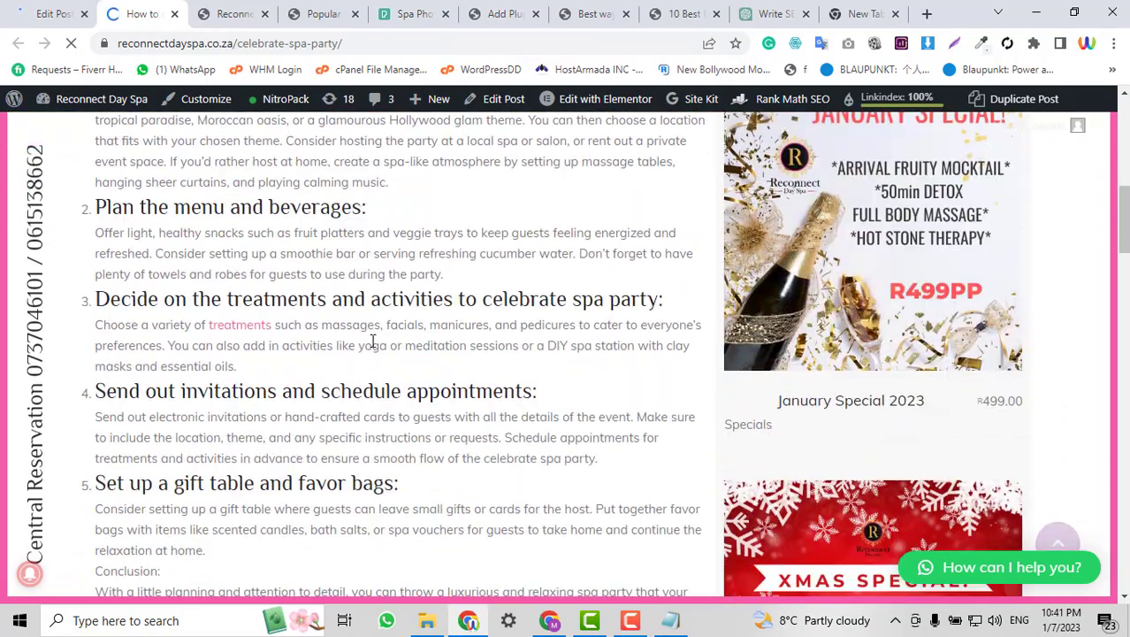
{"action": "scroll", "coordinate": [567, 397], "scroll_direction": "up", "scroll_amount": 8}
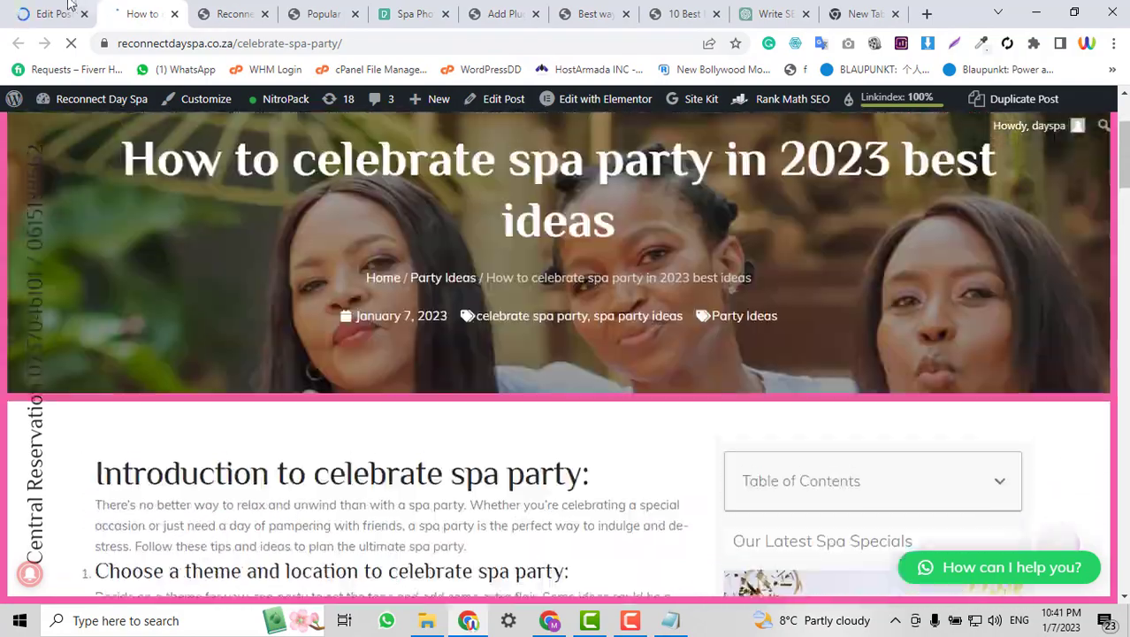
Return to the post editor and examine the Rank Math score, snippet preview, and Basic SEO and Additional checks for the focus keyword.
{"action": "left_click", "coordinate": [60, 7]}
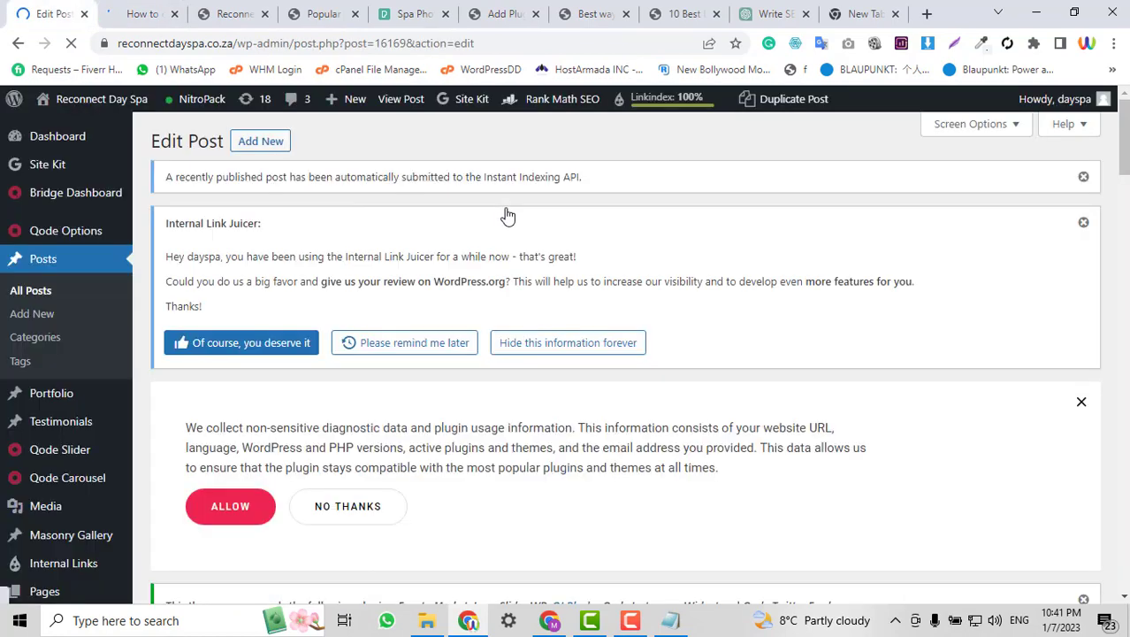
{"action": "scroll", "coordinate": [1011, 346], "scroll_direction": "down", "scroll_amount": 8}
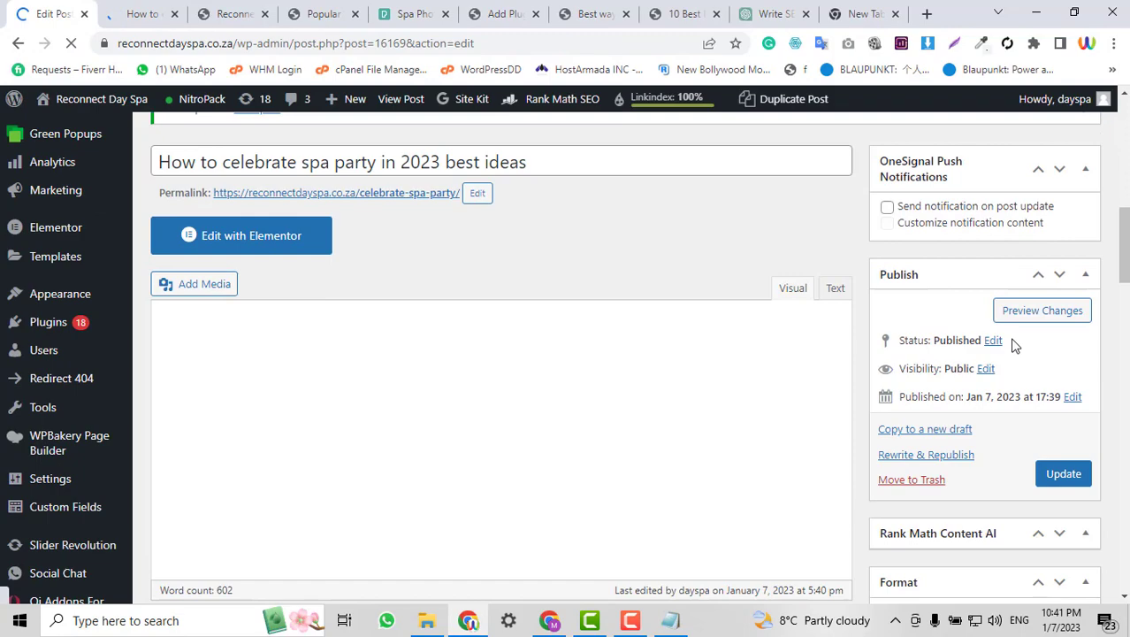
{"action": "scroll", "coordinate": [1008, 345], "scroll_direction": "down", "scroll_amount": 4}
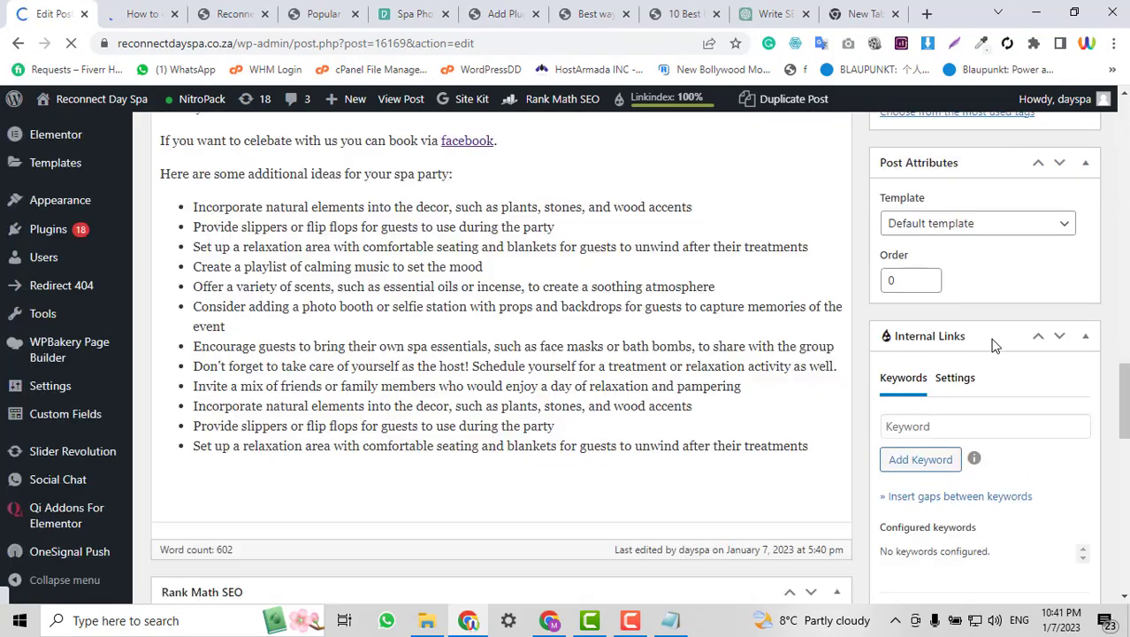
{"action": "scroll", "coordinate": [718, 370], "scroll_direction": "down", "scroll_amount": 10}
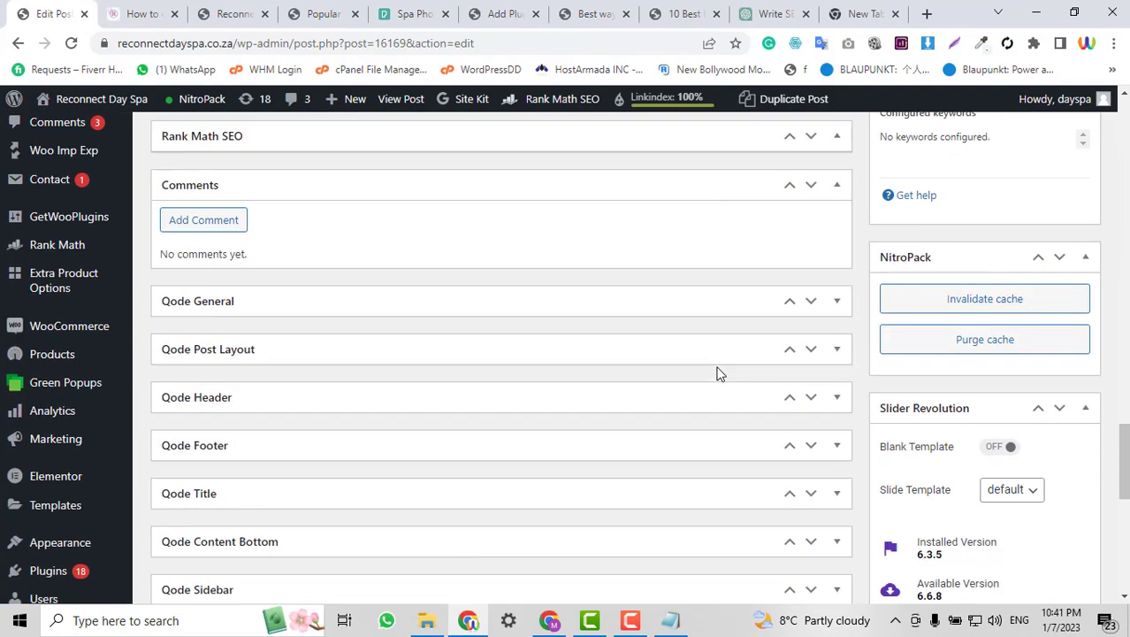
{"action": "scroll", "coordinate": [718, 373], "scroll_direction": "down", "scroll_amount": 2}
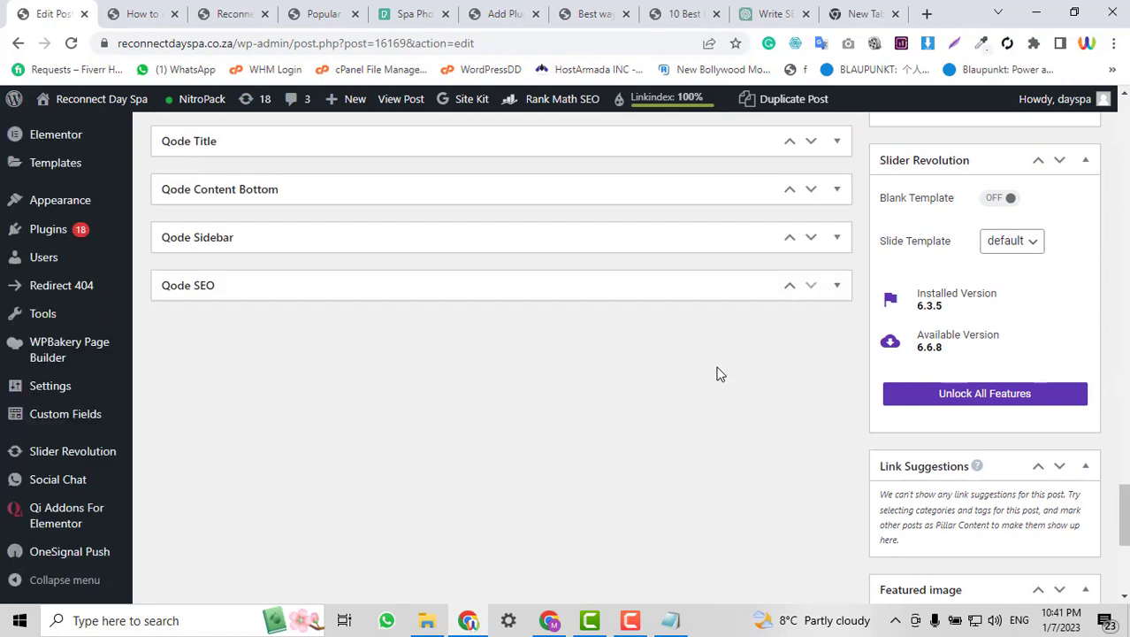
{"action": "scroll", "coordinate": [717, 371], "scroll_direction": "up", "scroll_amount": 8}
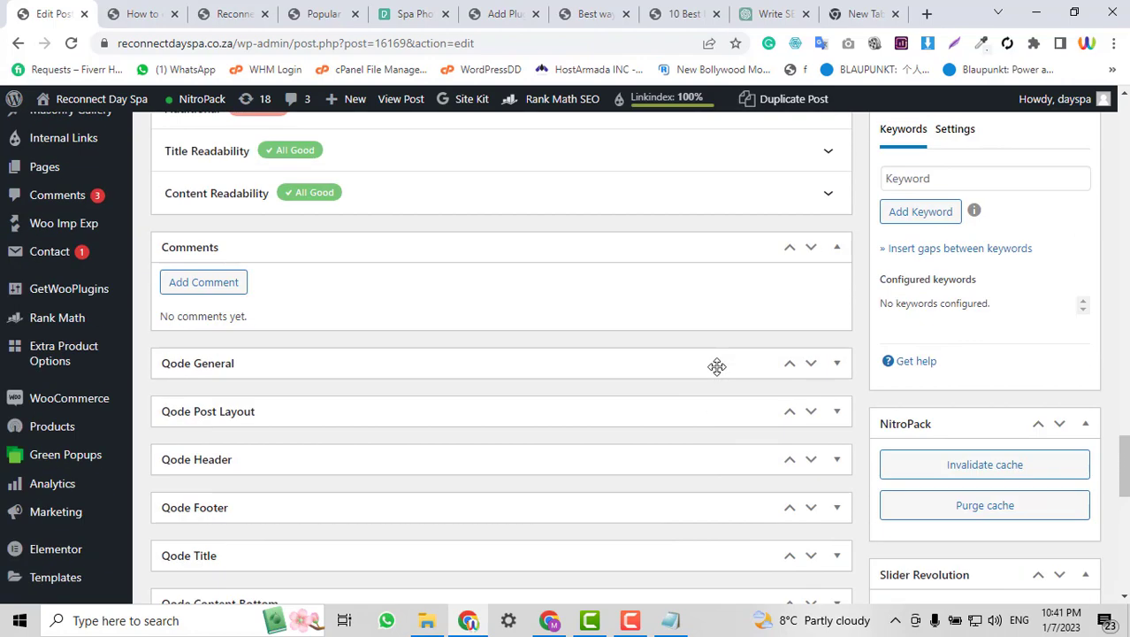
{"action": "scroll", "coordinate": [718, 366], "scroll_direction": "up", "scroll_amount": 5}
{"action": "left_click", "coordinate": [714, 359]}
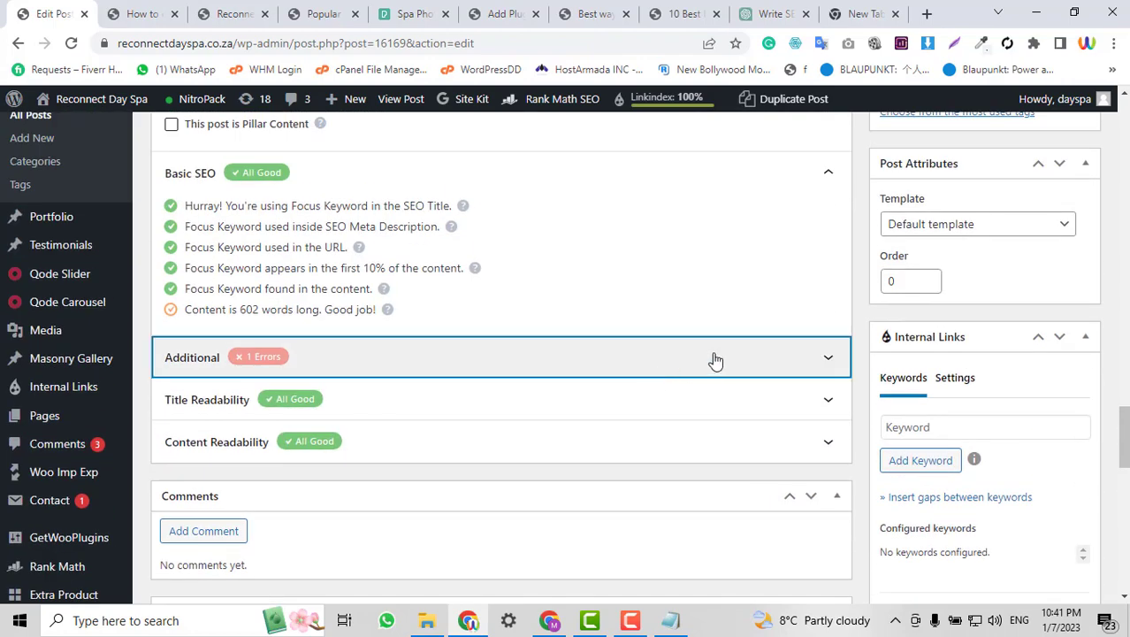
{"action": "scroll", "coordinate": [718, 358], "scroll_direction": "down", "scroll_amount": 2}
{"action": "scroll", "coordinate": [719, 359], "scroll_direction": "up", "scroll_amount": 7}
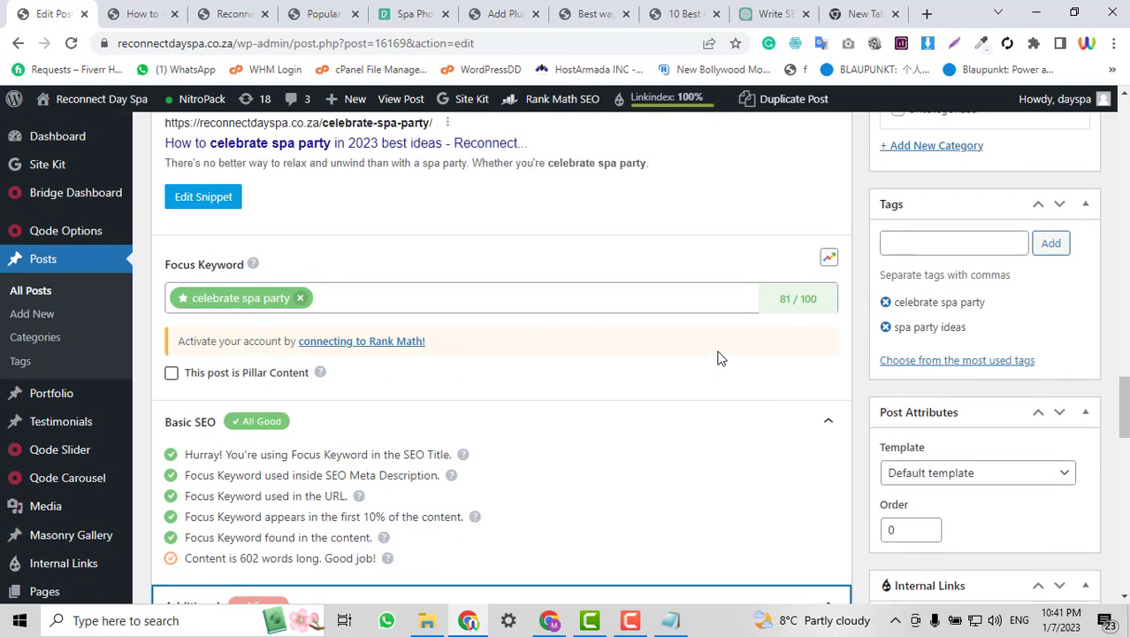
{"action": "scroll", "coordinate": [718, 358], "scroll_direction": "down", "scroll_amount": 3}
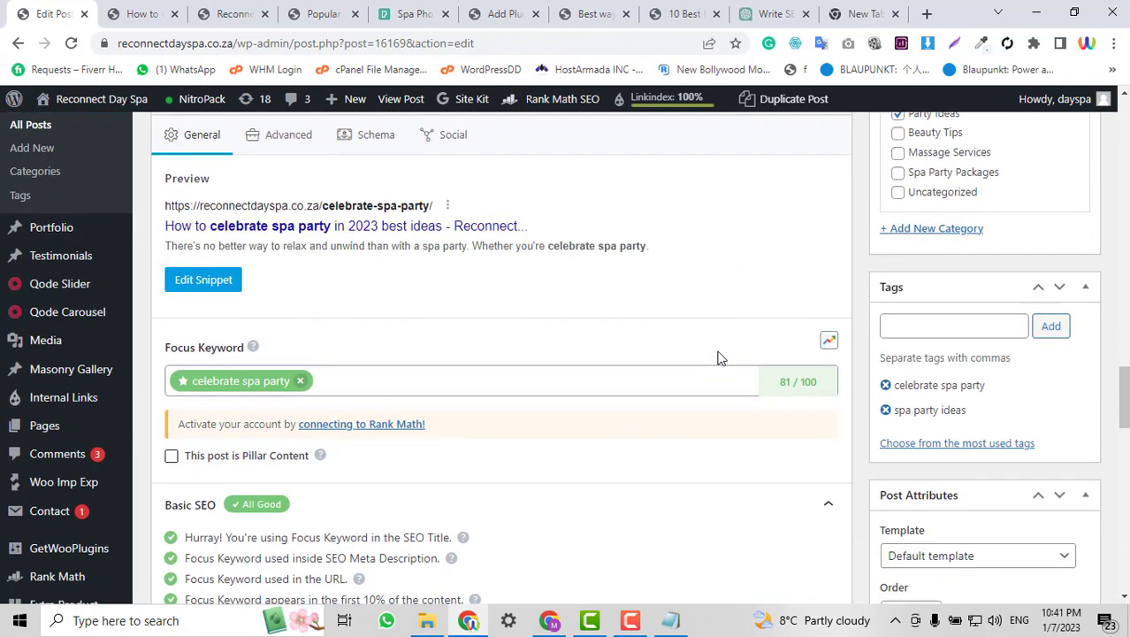